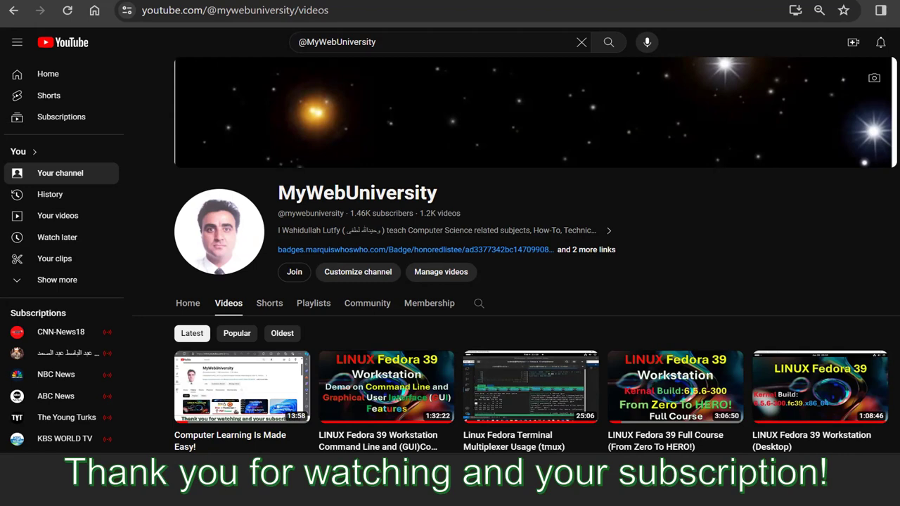
- Exit the slide show, minimize the presentation, and bring up the file cabinet images results in the browser
key("Right")
left_click(778, 198)
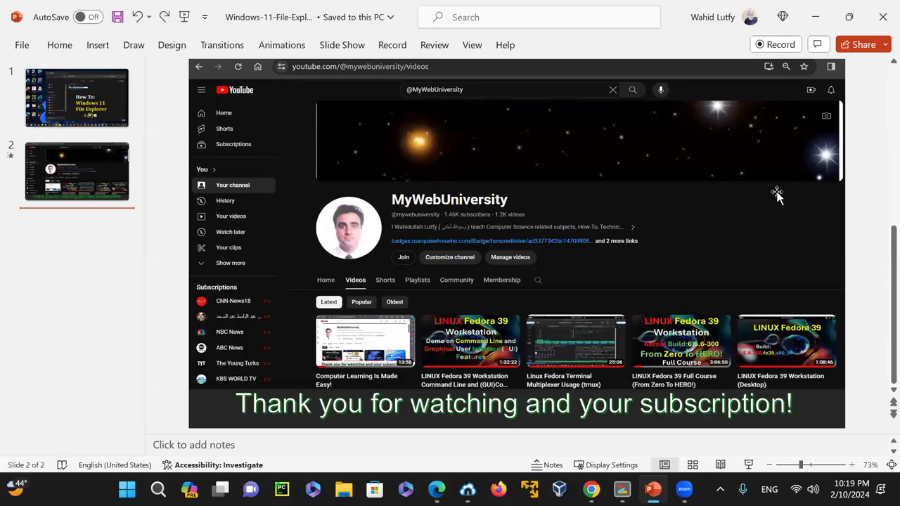
left_click(818, 18)
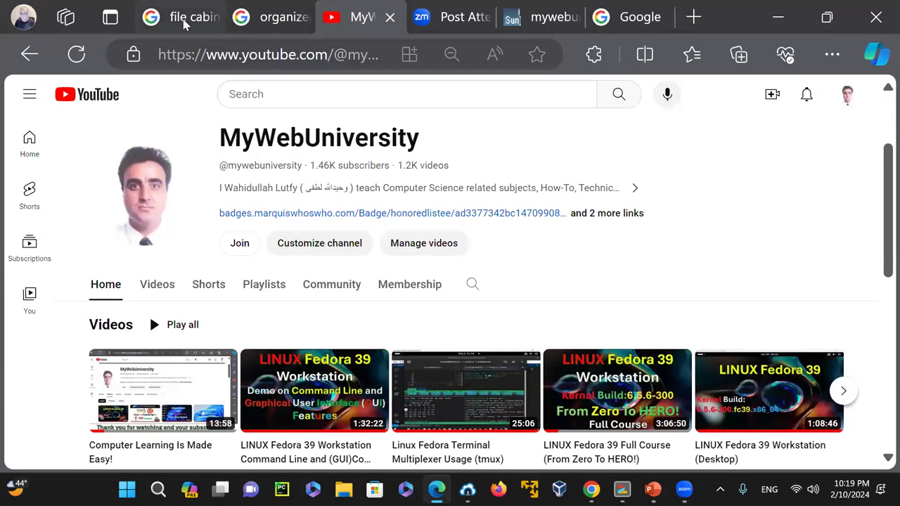
left_click(177, 18)
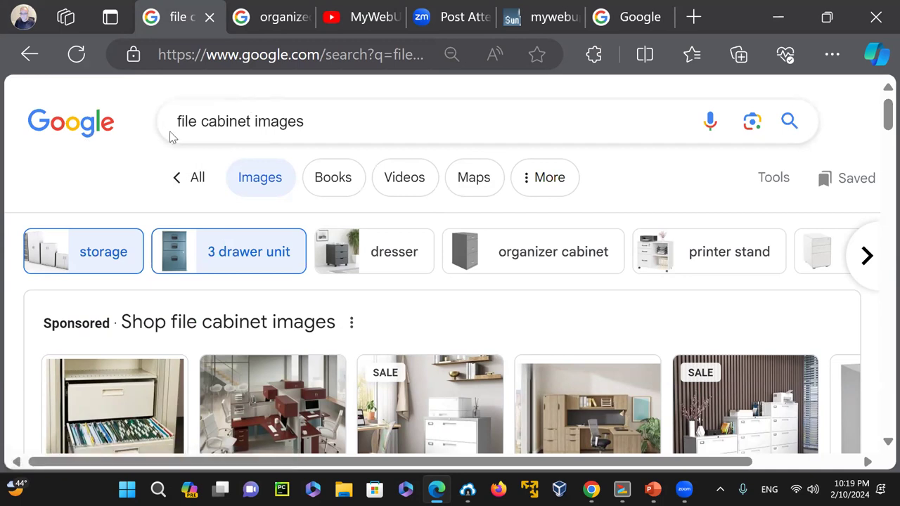
left_click_drag(181, 121, 334, 114)
left_click(16, 181)
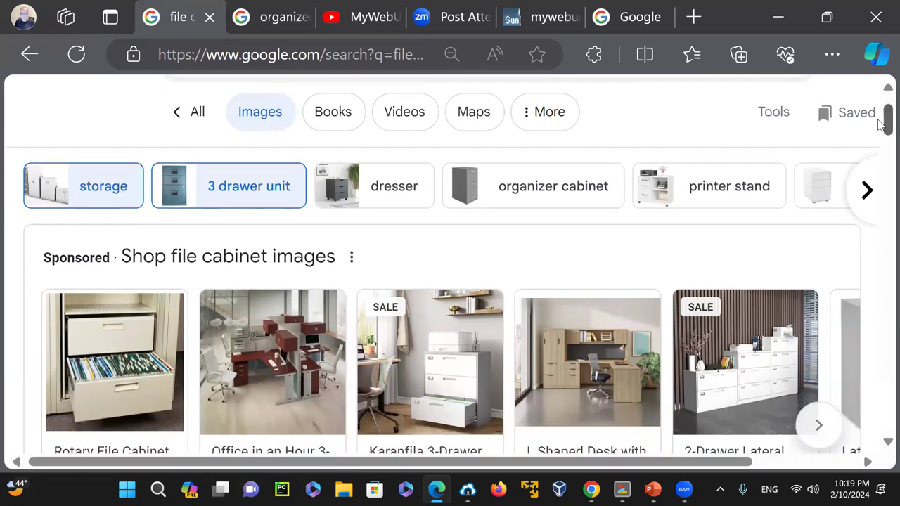
- Look through the file cabinet image results filtered by storage and 3 drawer unit
left_click_drag(881, 114, 879, 155)
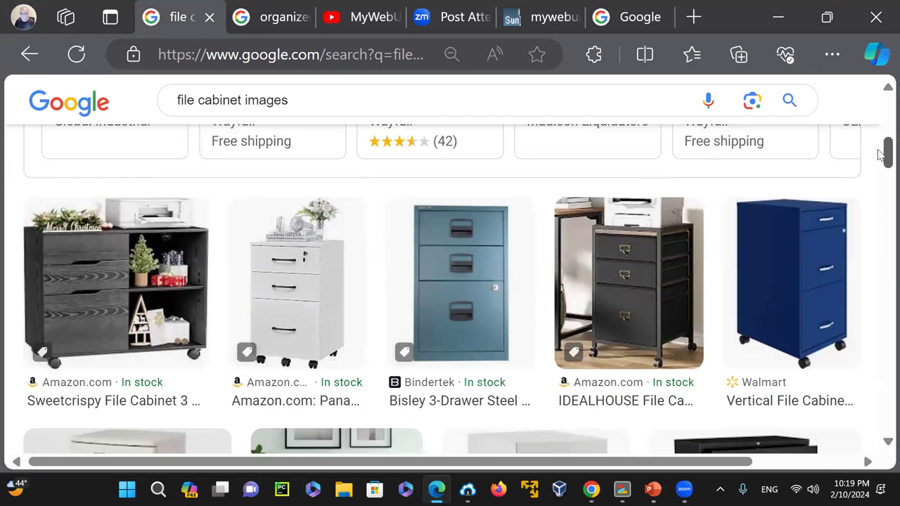
left_click_drag(880, 156, 880, 166)
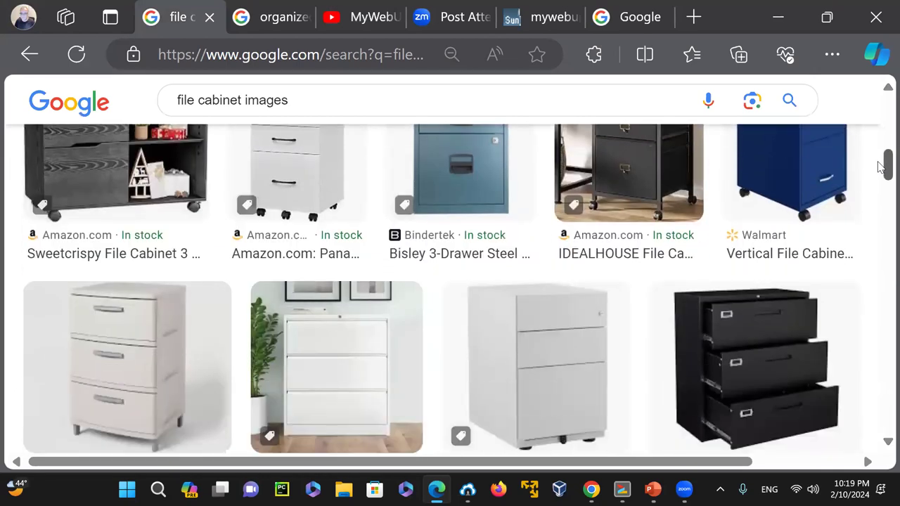
left_click_drag(882, 166, 881, 205)
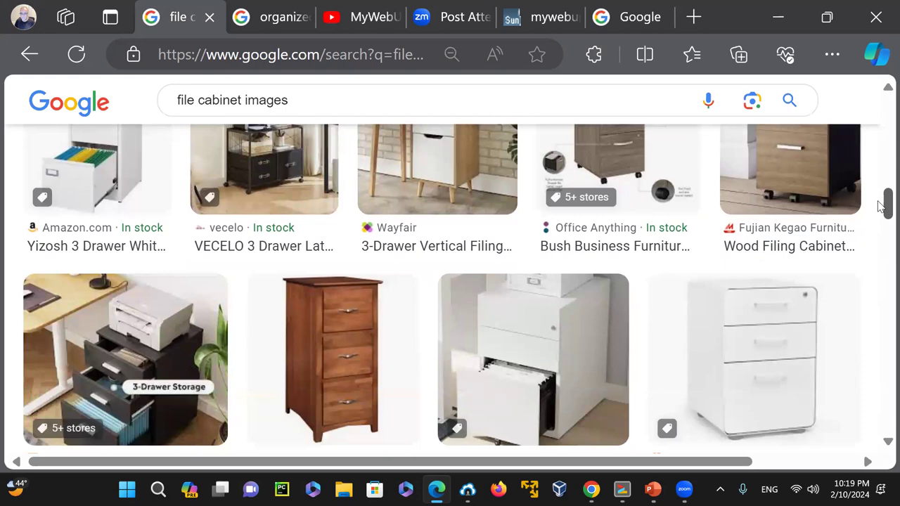
left_click_drag(880, 205, 879, 316)
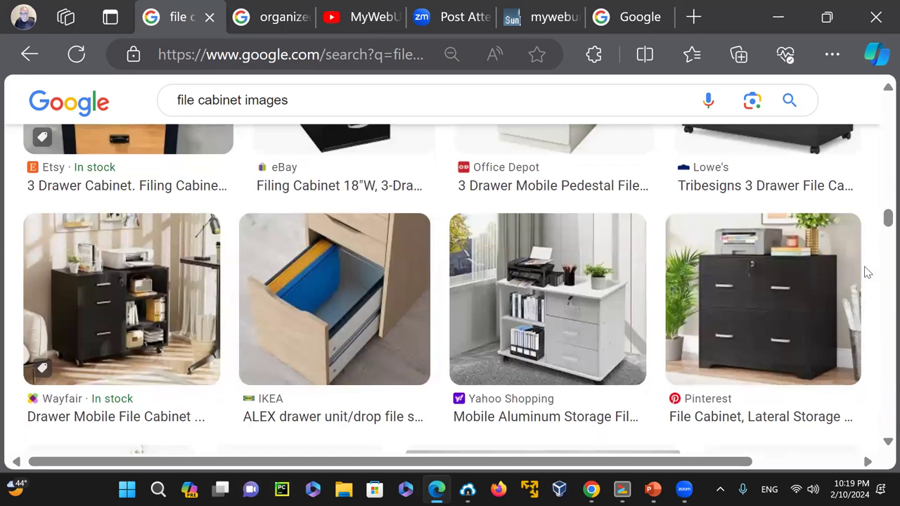
left_click_drag(880, 225, 881, 153)
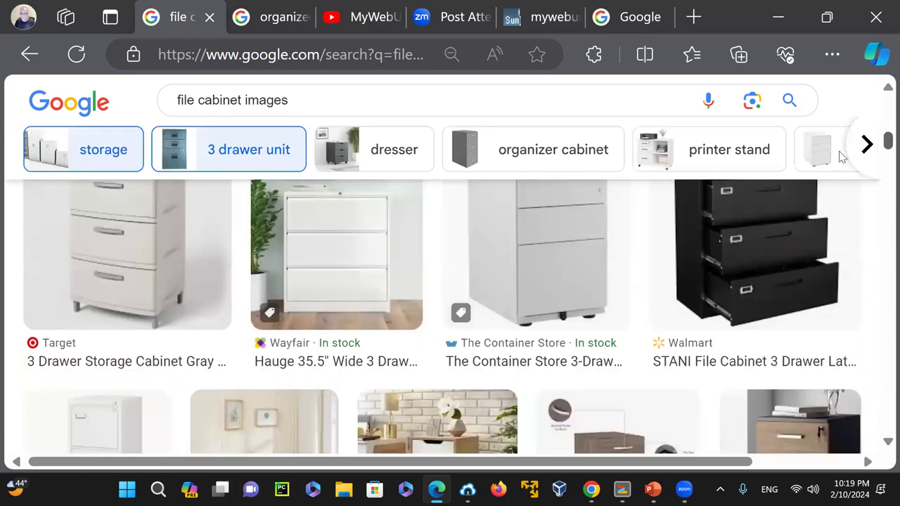
- Remove the 3 drawer unit filter and look through the storage file cabinet images
left_click(242, 150)
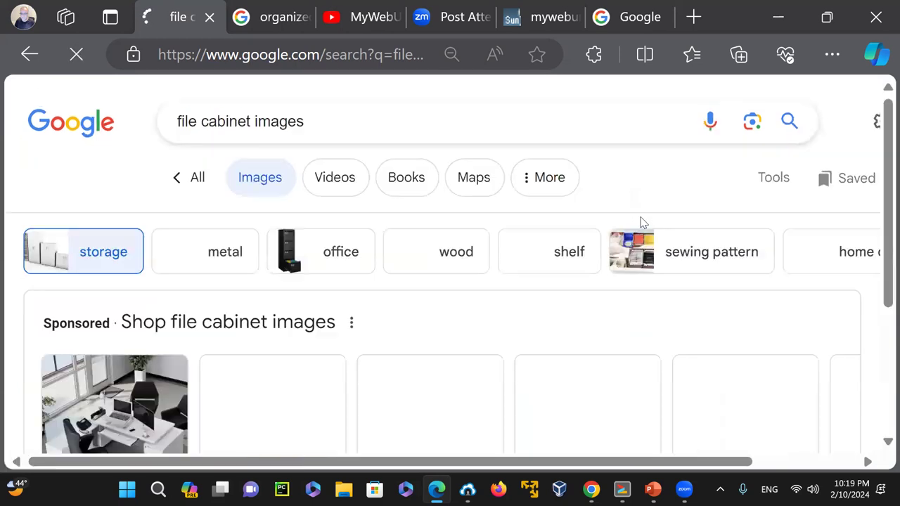
scroll(877, 118, "down", 3)
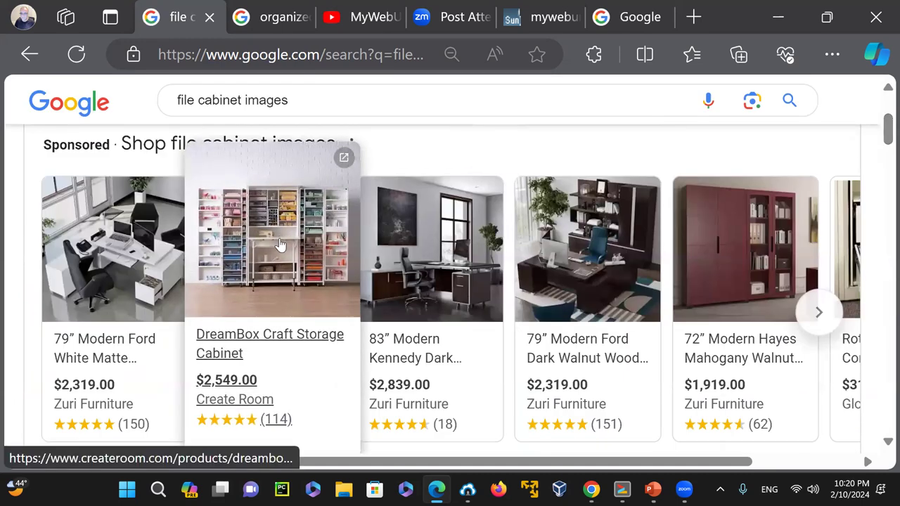
mouse_move(779, 243)
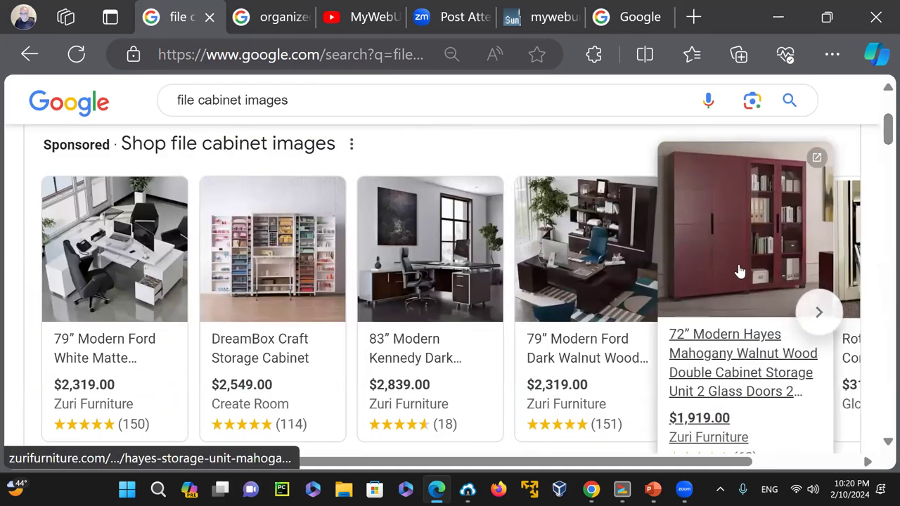
scroll(879, 187, "down", 5)
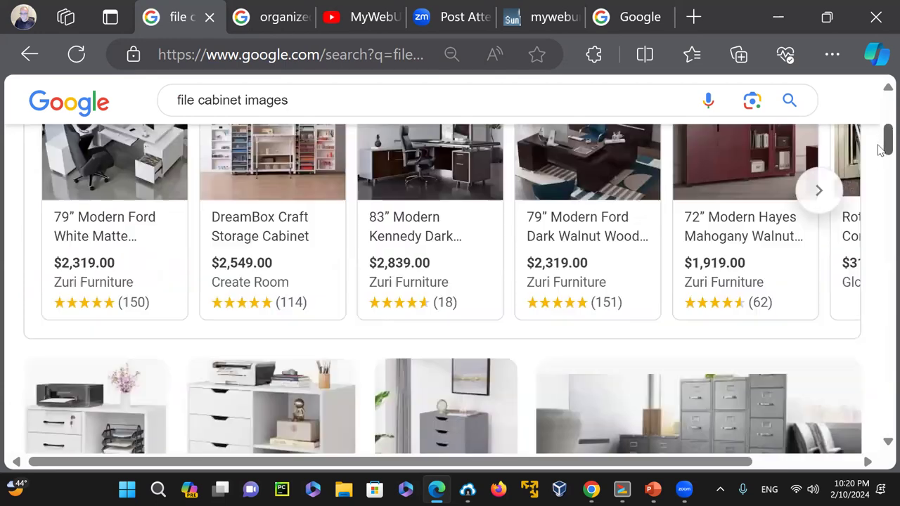
scroll(879, 188, "down", 6)
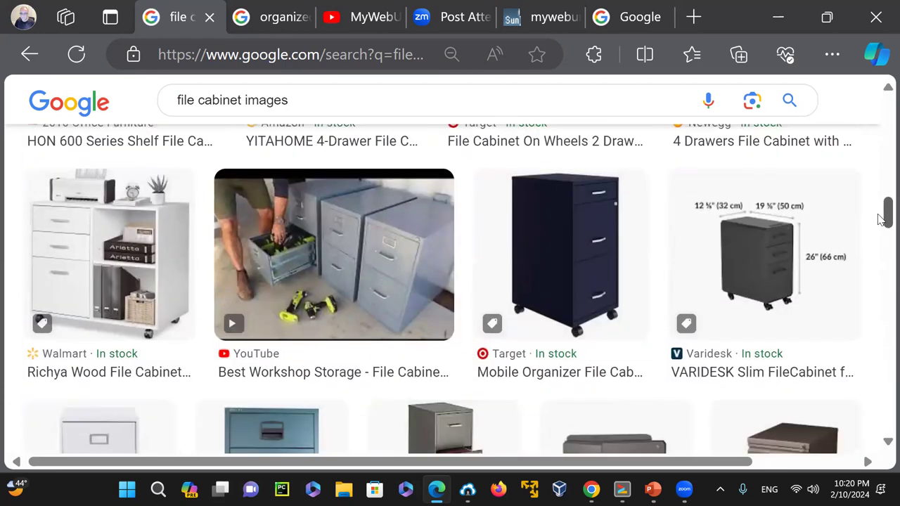
scroll(880, 220, "down", 1)
left_click_drag(879, 227, 879, 255)
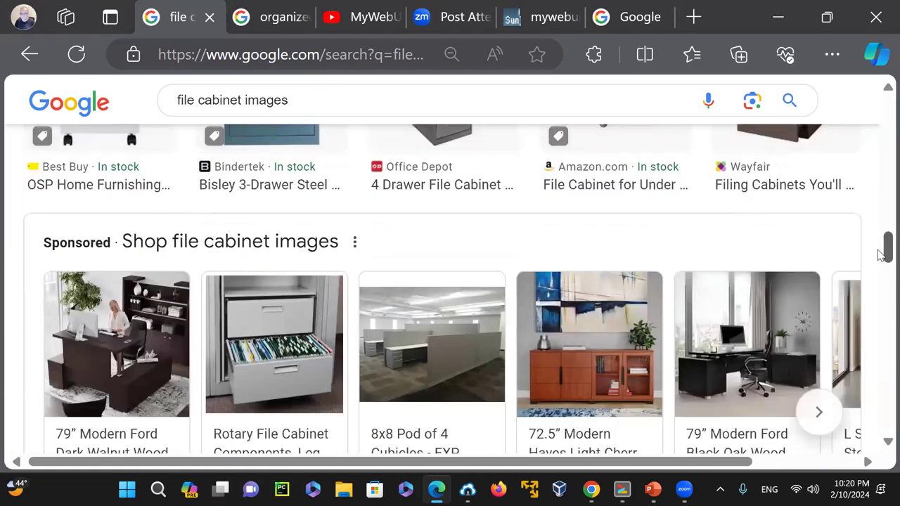
mouse_move(326, 369)
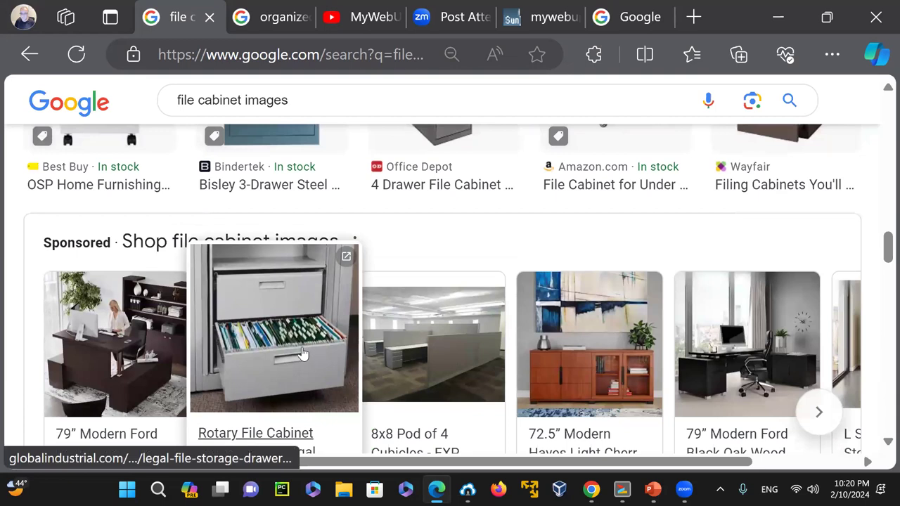
left_click_drag(880, 233, 881, 120)
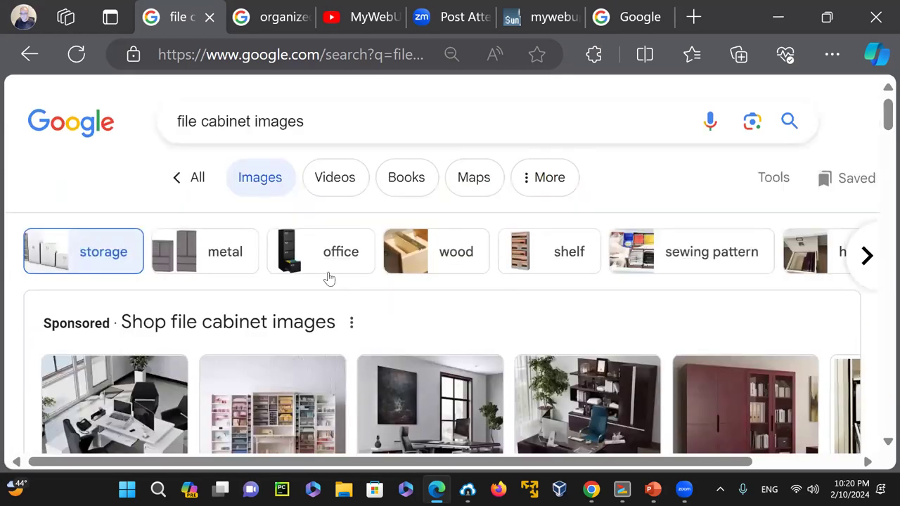
- Add the office filter and open the preview of the Yizosh 2 Drawer Black File Cabinet image
left_click(329, 259)
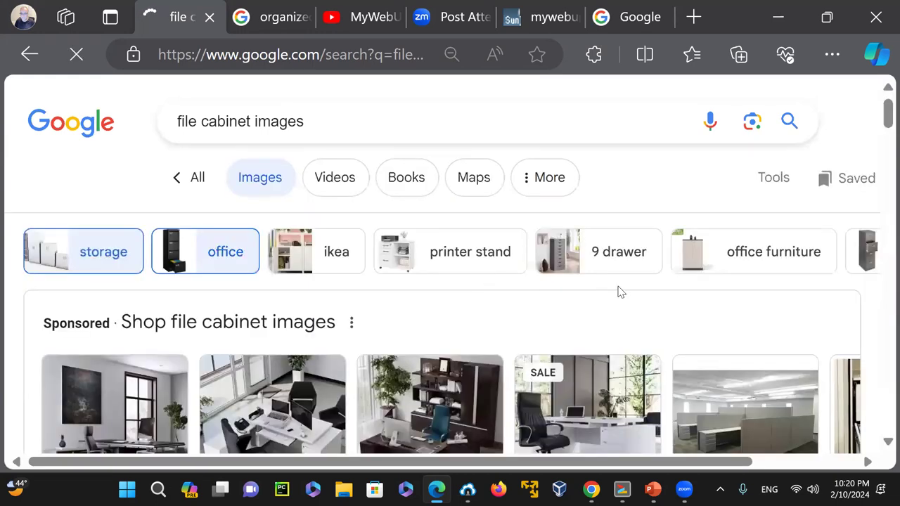
scroll(634, 312, "down", 3)
scroll(633, 312, "down", 7)
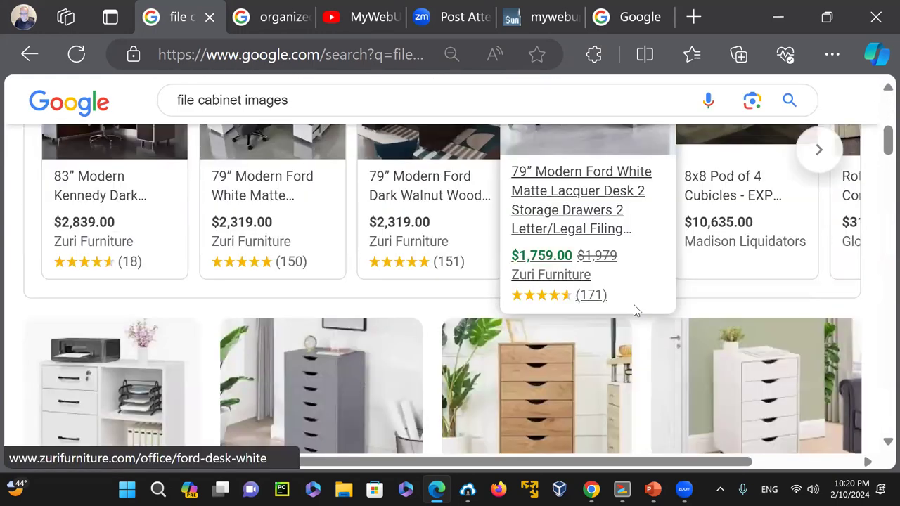
scroll(636, 312, "down", 3)
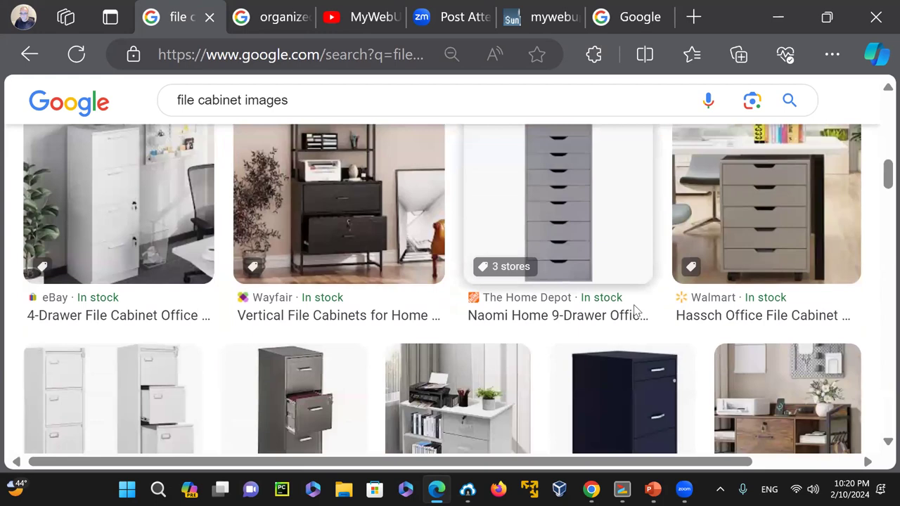
scroll(635, 312, "down", 4)
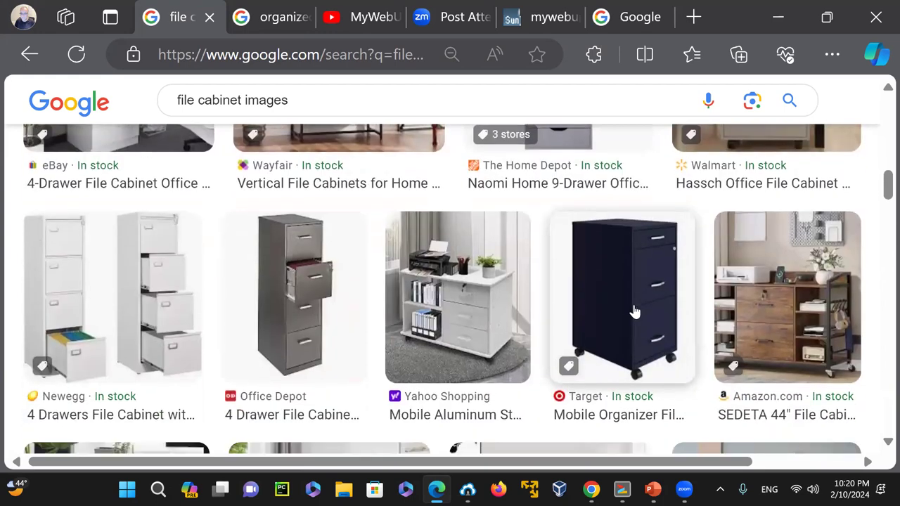
scroll(635, 311, "down", 6)
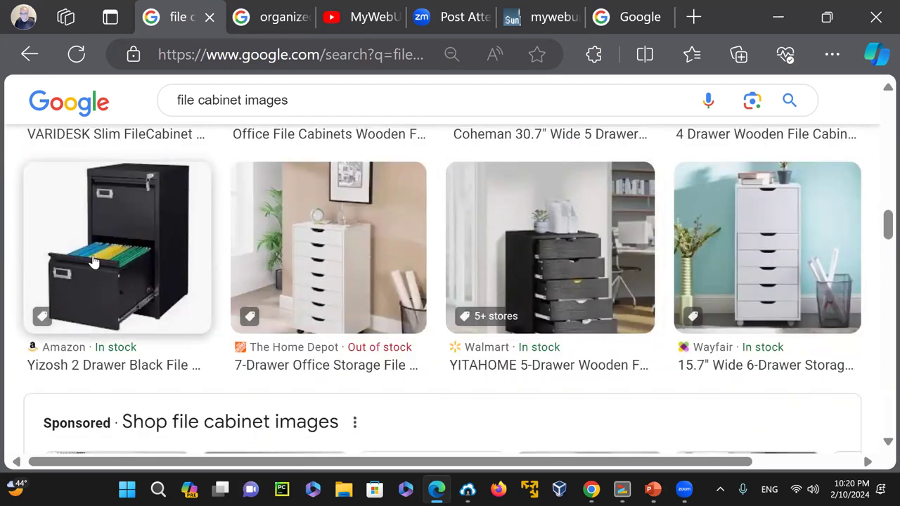
left_click(111, 273)
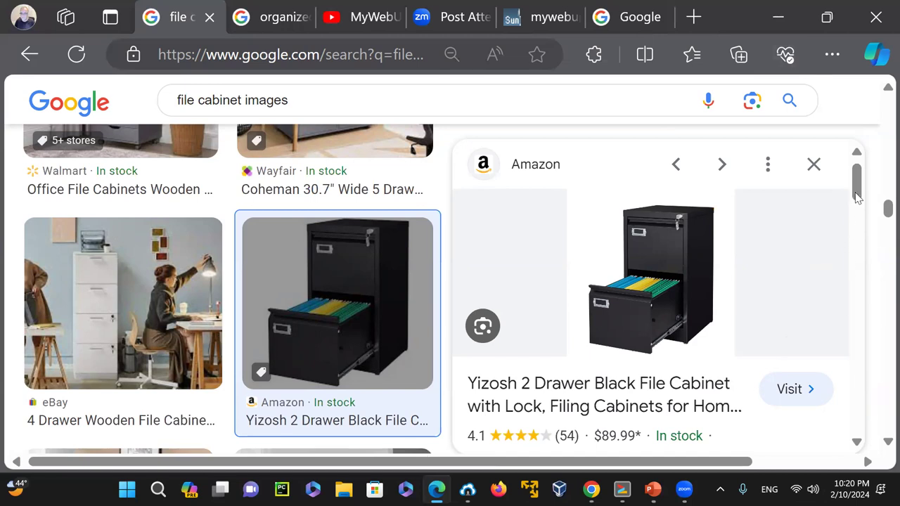
- Examine the related cabinet images beneath the Yizosh cabinet preview, then return to its main picture
left_click_drag(858, 187, 879, 402)
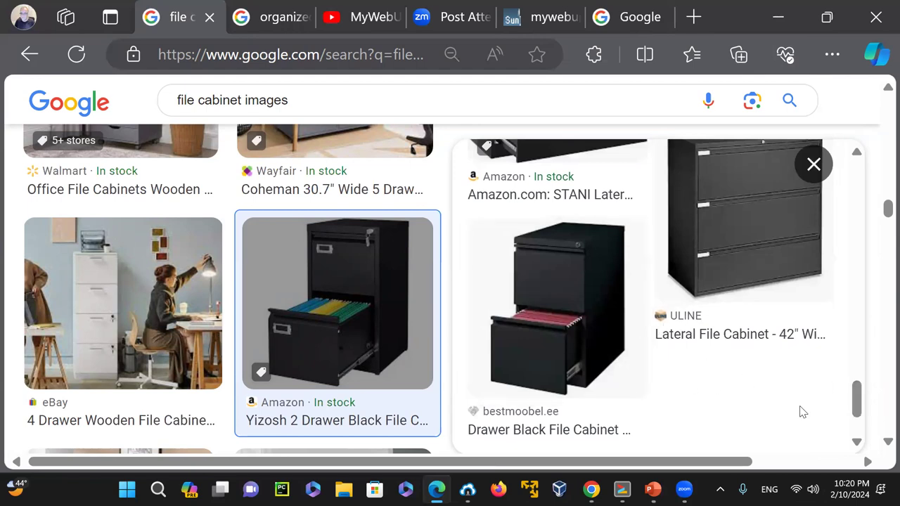
scroll(861, 391, "up", 2)
left_click_drag(860, 390, 852, 169)
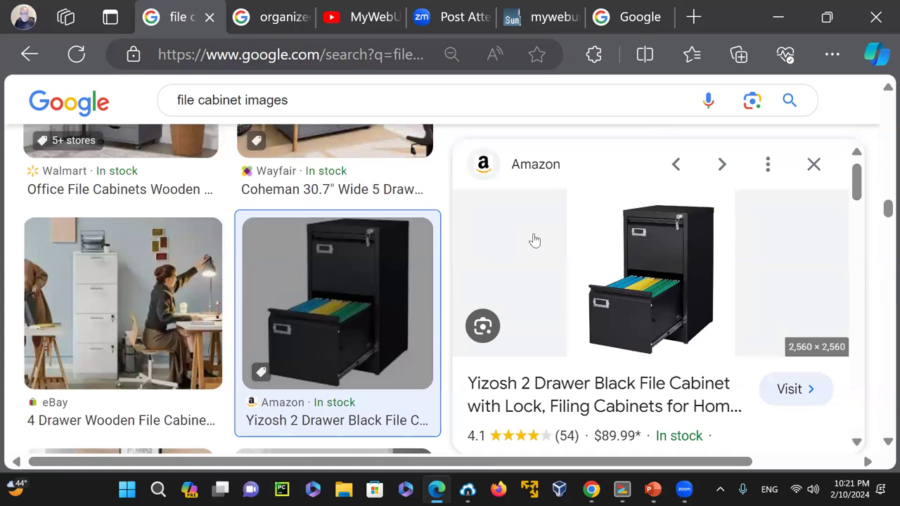
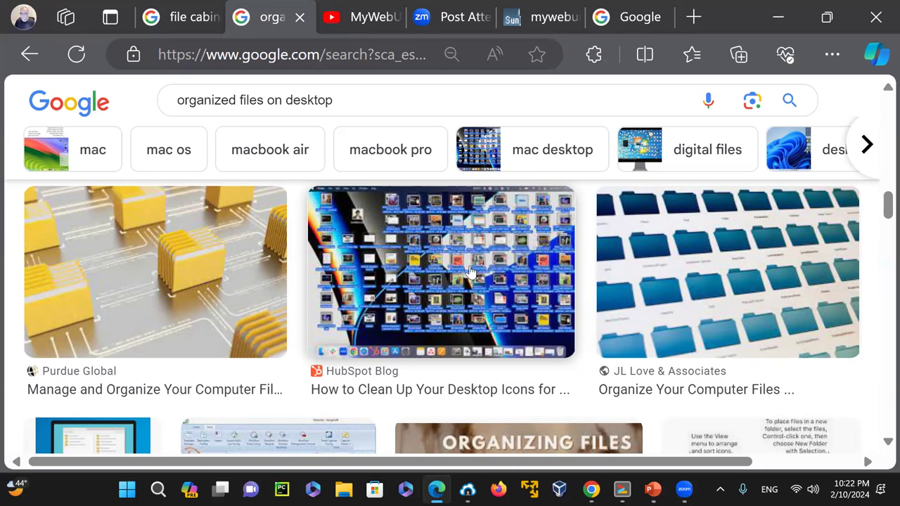
- Examine the organized files on desktop image results for examples of tidy and cluttered desktops
left_click_drag(879, 211, 879, 238)
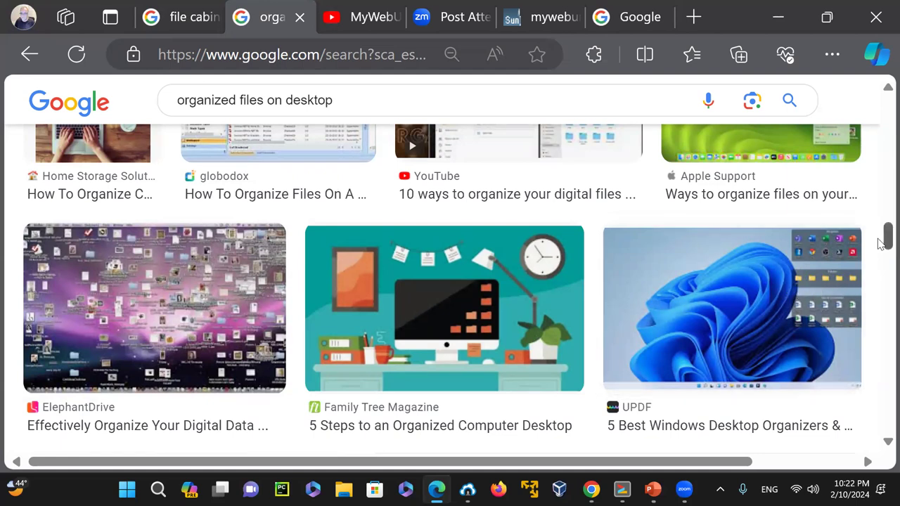
left_click_drag(884, 239, 880, 262)
left_click_drag(879, 316, 878, 350)
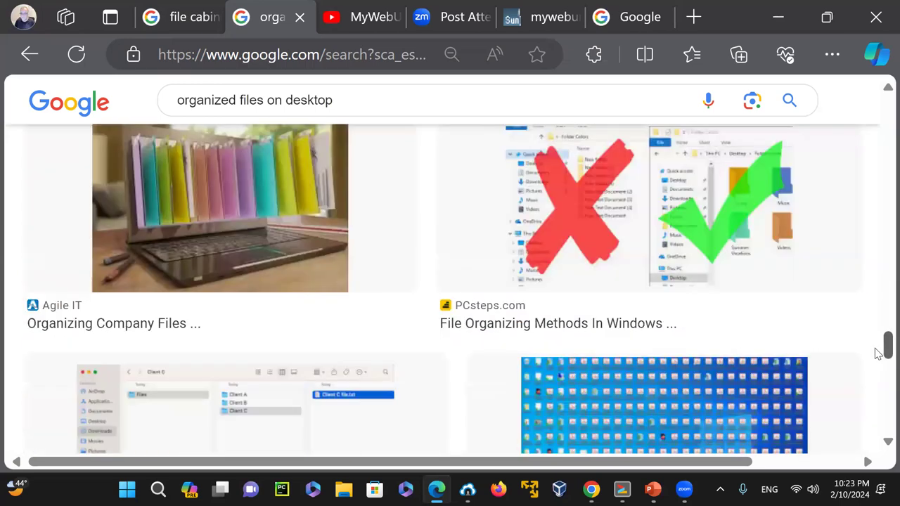
scroll(877, 368, "down", 2)
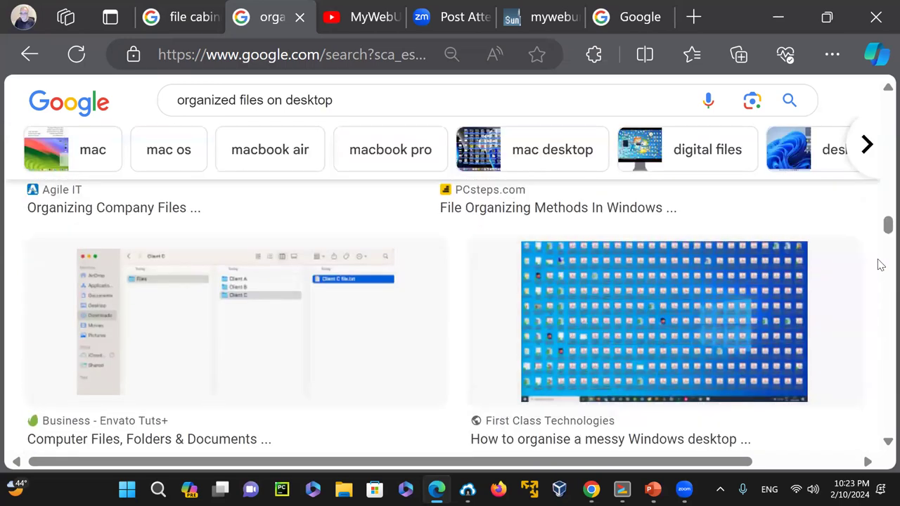
left_click_drag(879, 234, 879, 193)
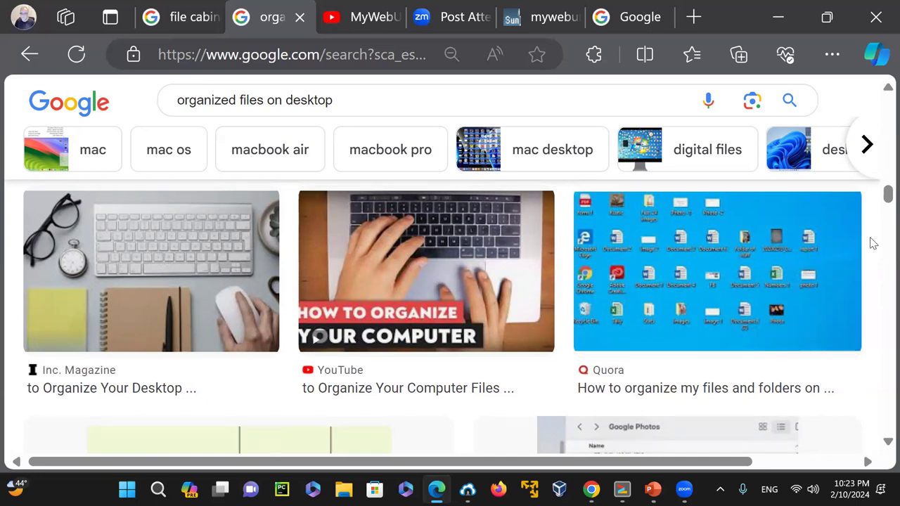
left_click_drag(881, 199, 881, 167)
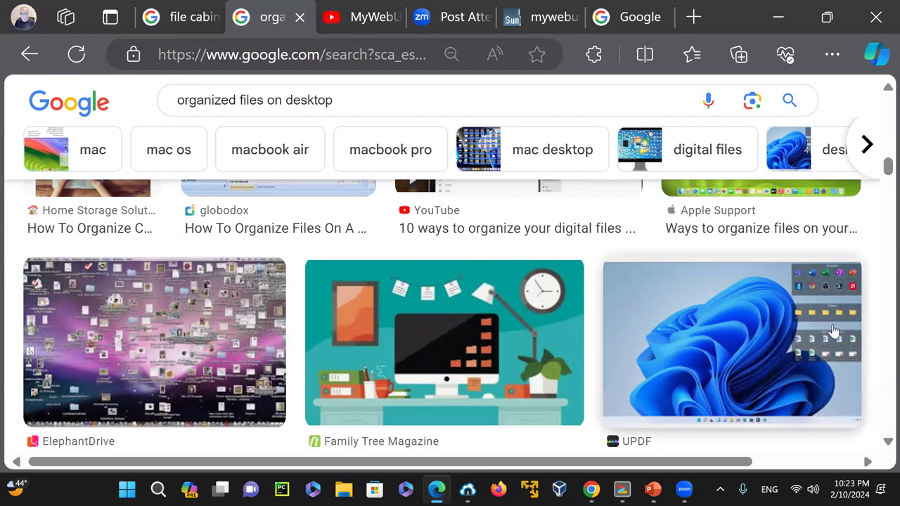
left_click_drag(880, 172, 824, 28)
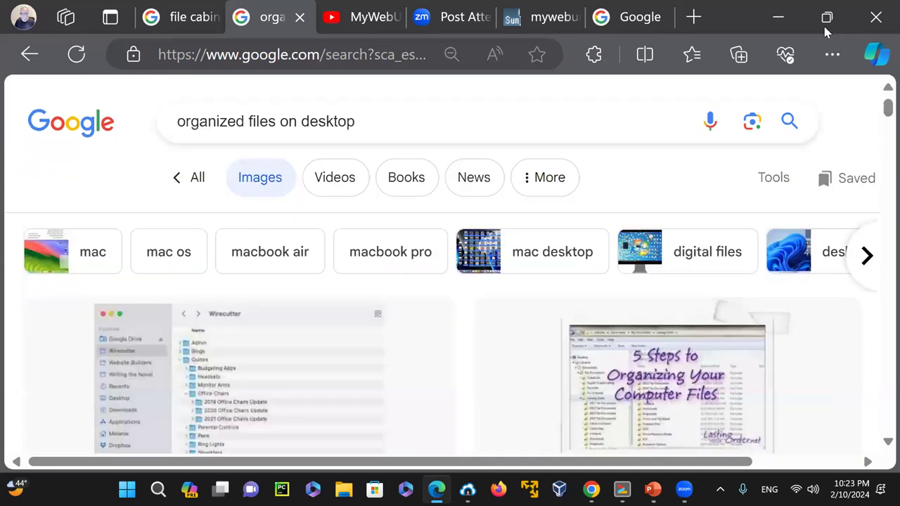
- On the Windows desktop, permanently empty the Recycle Bin and delete the Desktop shortcut
left_click(788, 20)
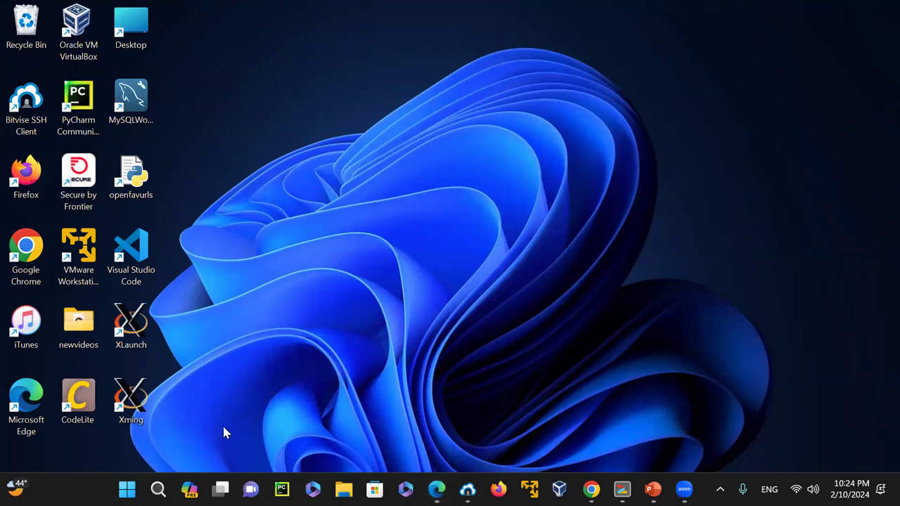
right_click(19, 24)
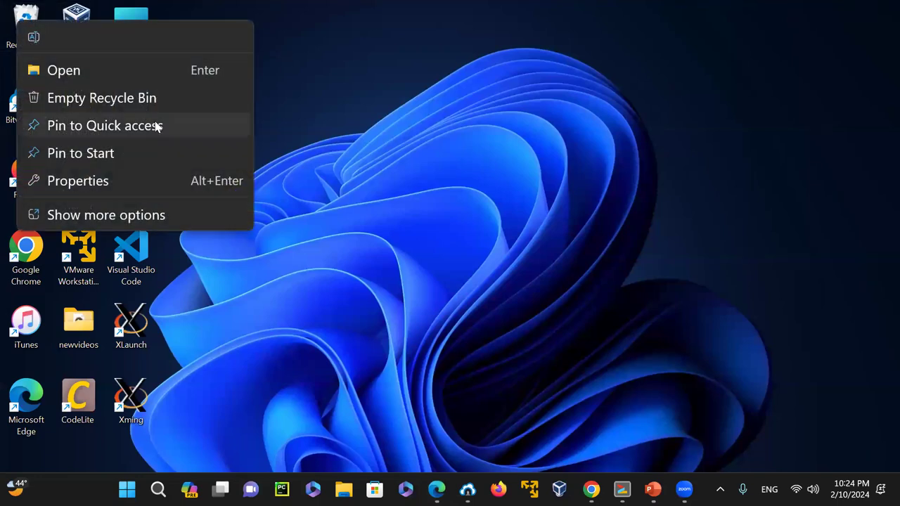
left_click(81, 98)
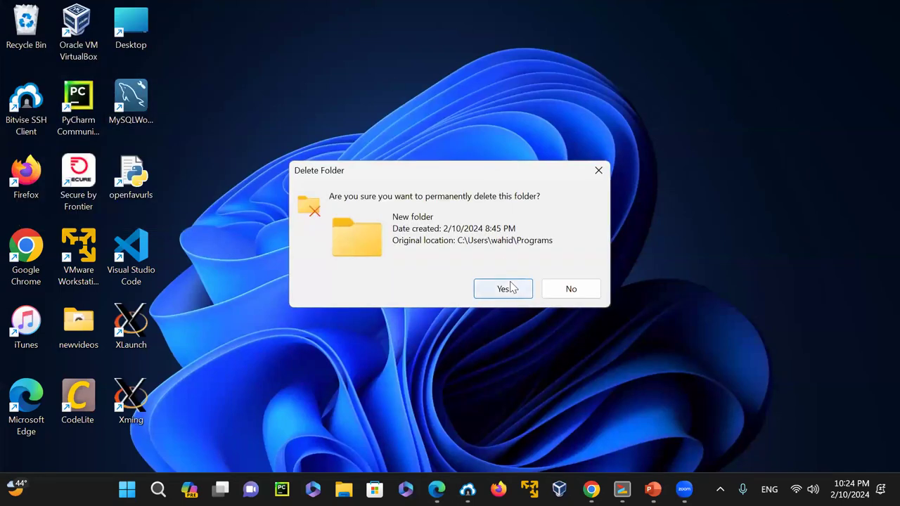
left_click(504, 289)
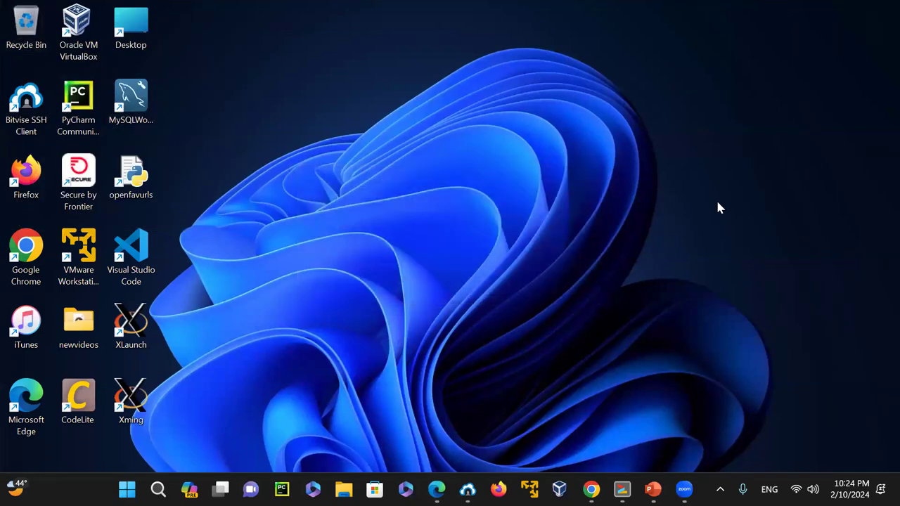
right_click(129, 35)
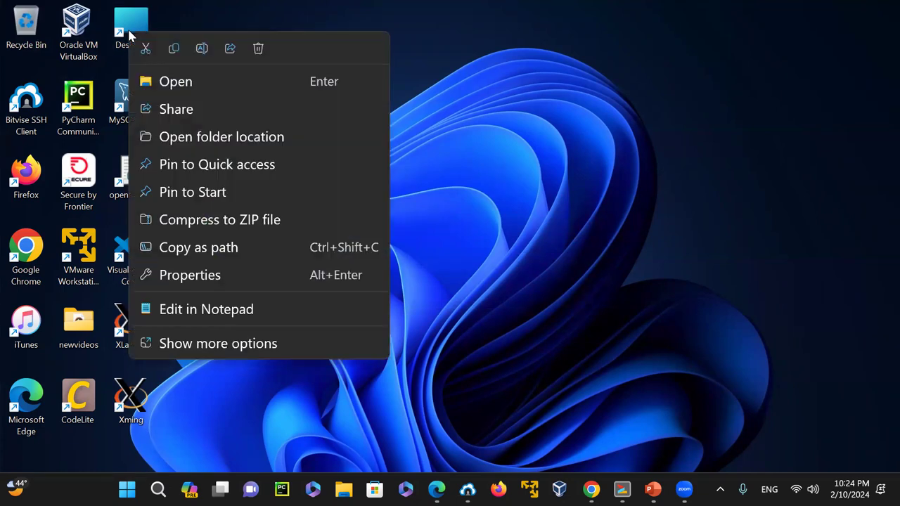
left_click(258, 48)
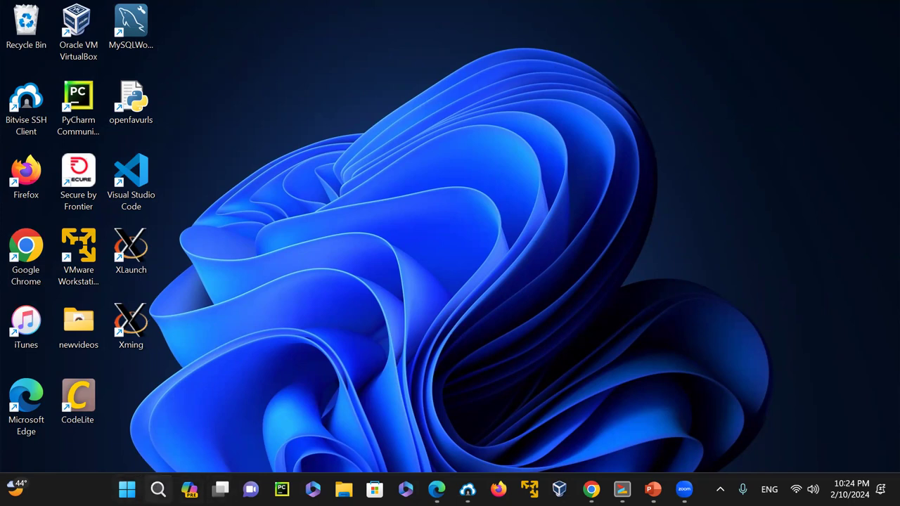
- Open File Explorer and view the details of the Desktop and Downloads folders under Quick access
left_click(344, 488)
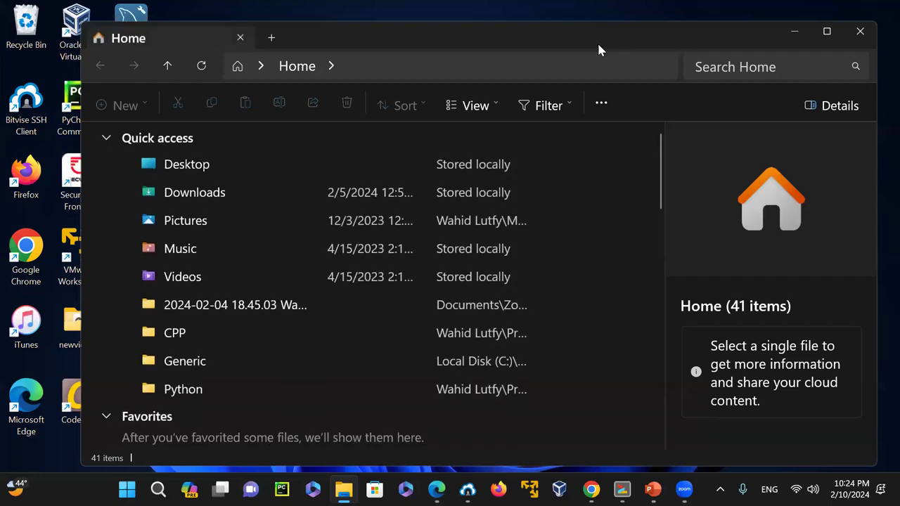
left_click_drag(591, 40, 556, 19)
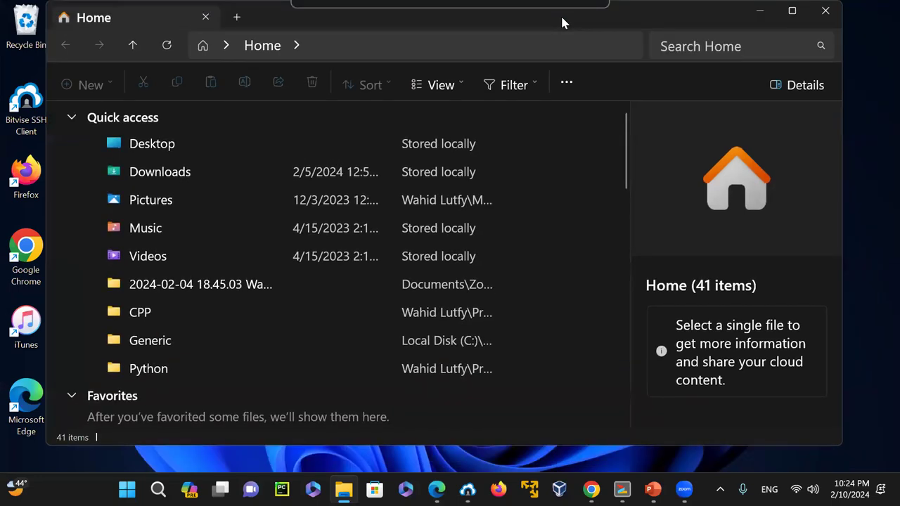
left_click(152, 149)
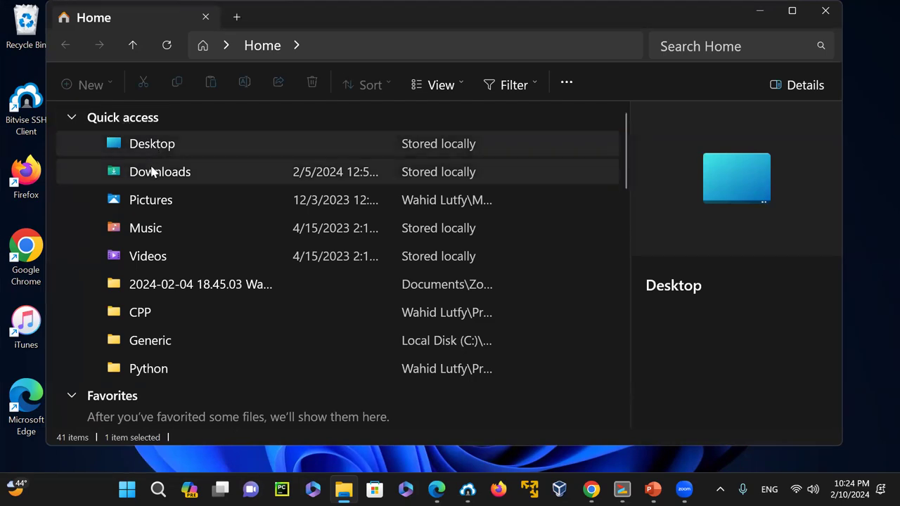
left_click(156, 178)
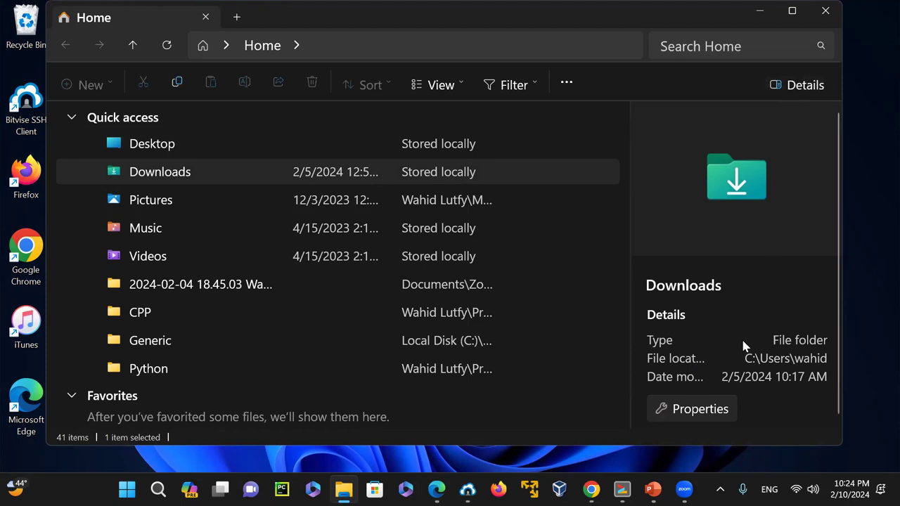
scroll(763, 352, "down", 1)
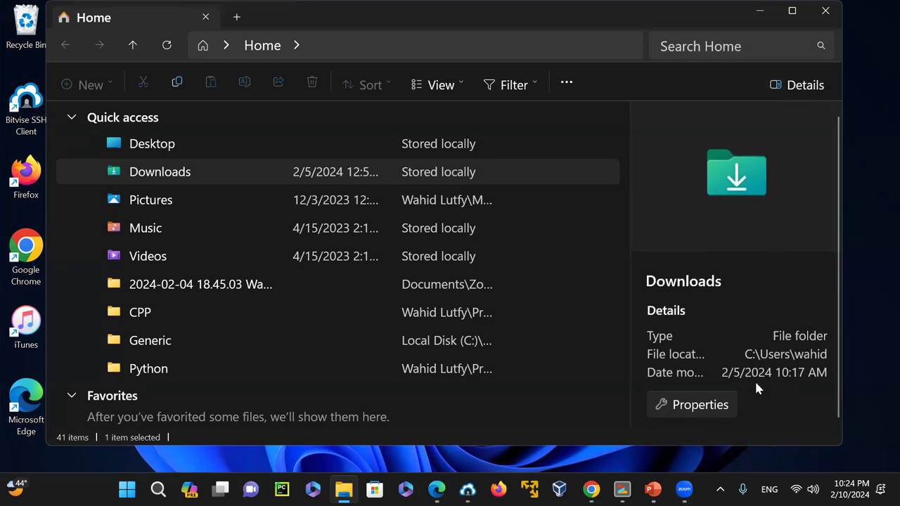
- Open the Downloads folder's properties, review its security permissions, and close the properties
left_click(715, 413)
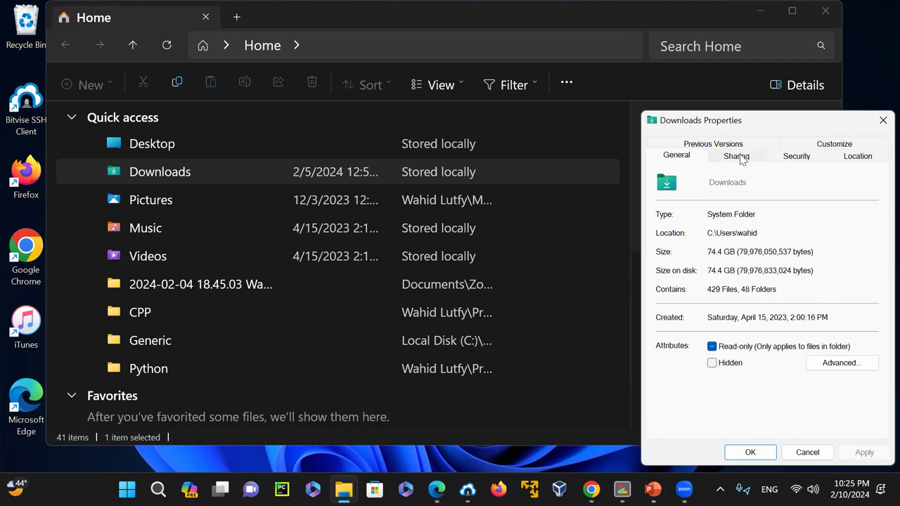
left_click(802, 156)
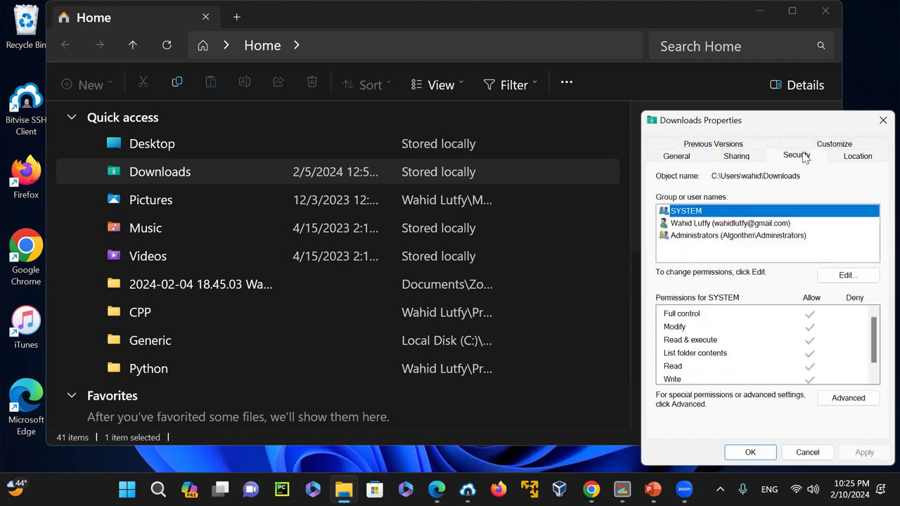
left_click_drag(875, 343, 879, 312)
left_click_drag(775, 124, 764, 112)
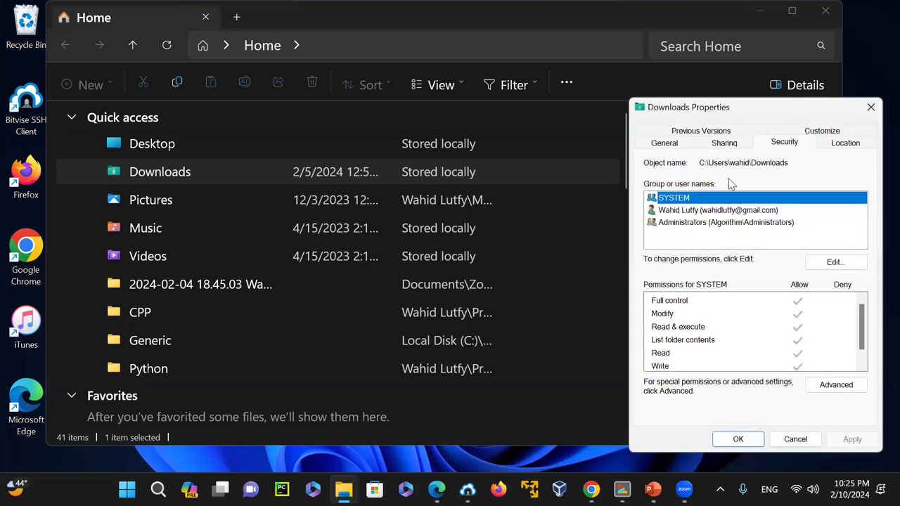
left_click(738, 437)
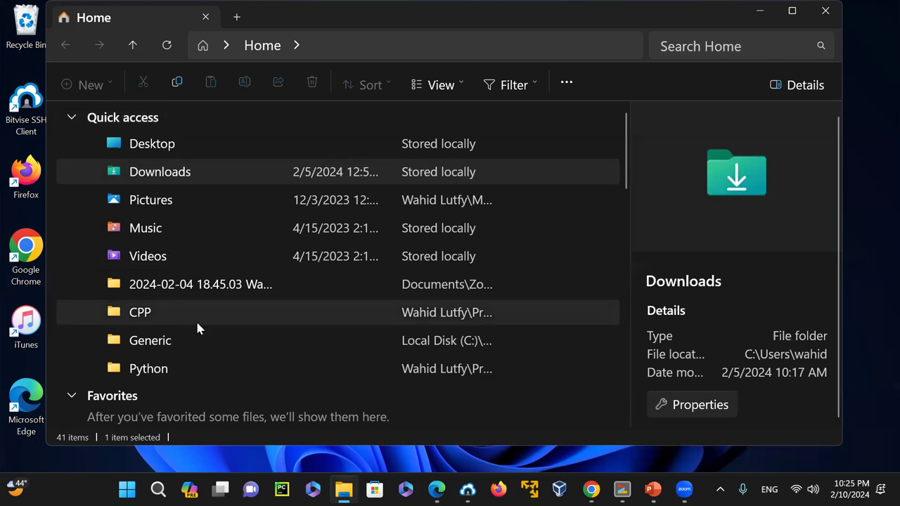
- Open the Generic folder from Quick access and look through its contents as extra large icons
left_click(166, 348)
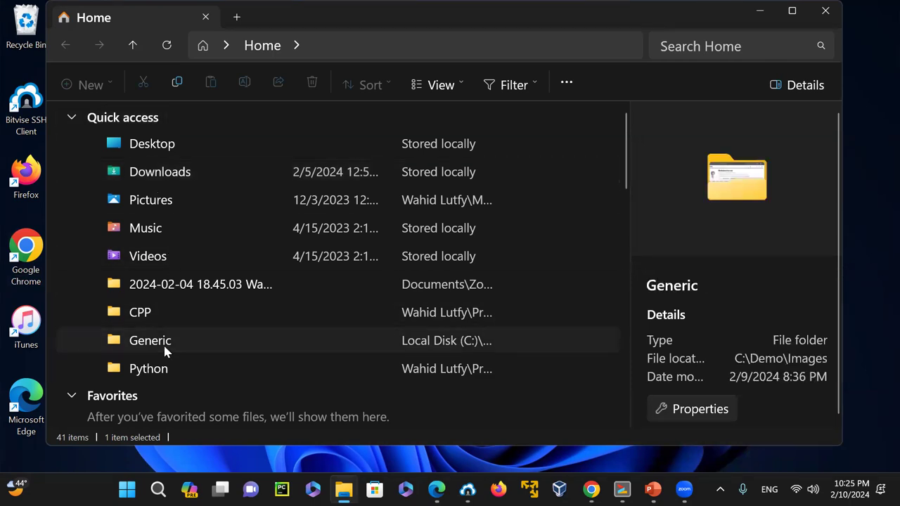
double_click(164, 347)
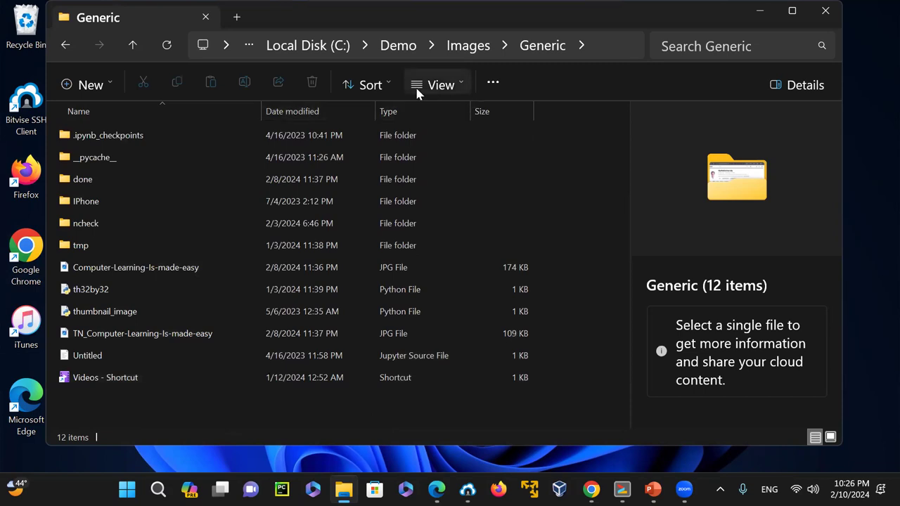
left_click(453, 85)
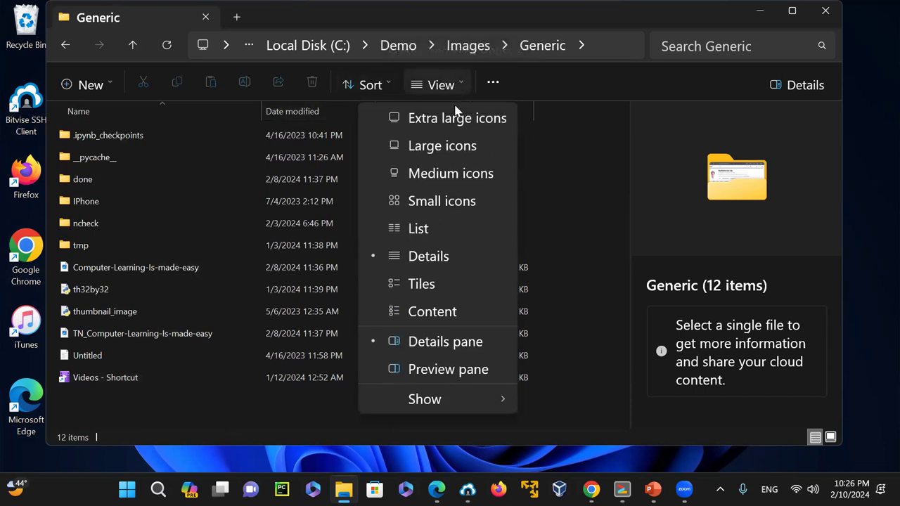
left_click(458, 119)
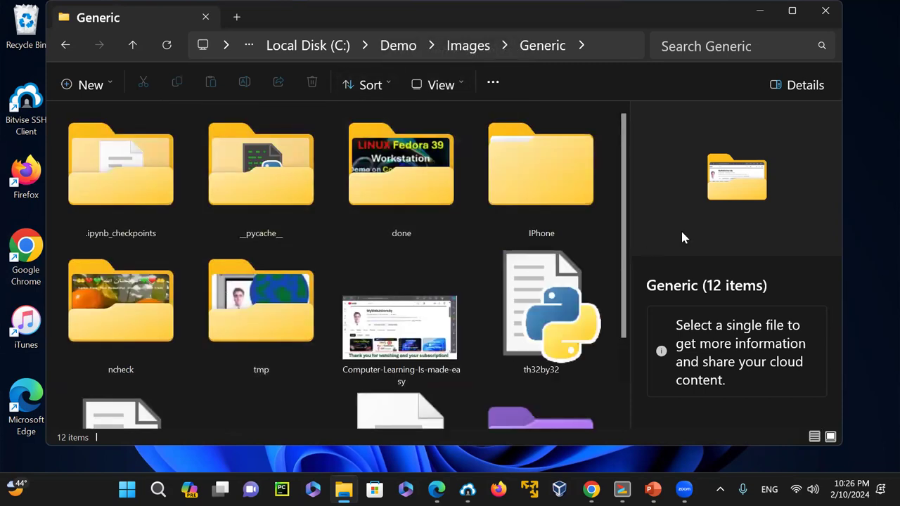
left_click_drag(623, 168, 635, 391)
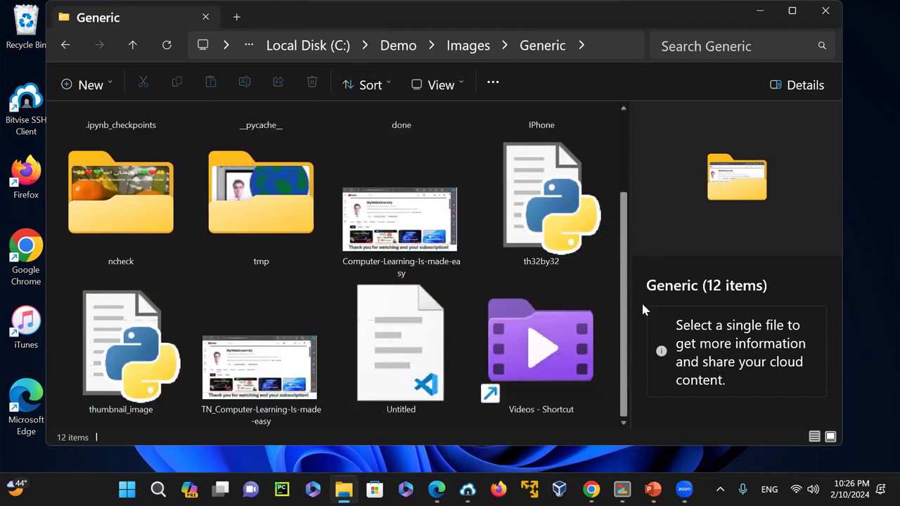
scroll(643, 310, "up", 3)
- Show the Generic folder's contents as large icons and replace the details pane with the preview pane
left_click(457, 84)
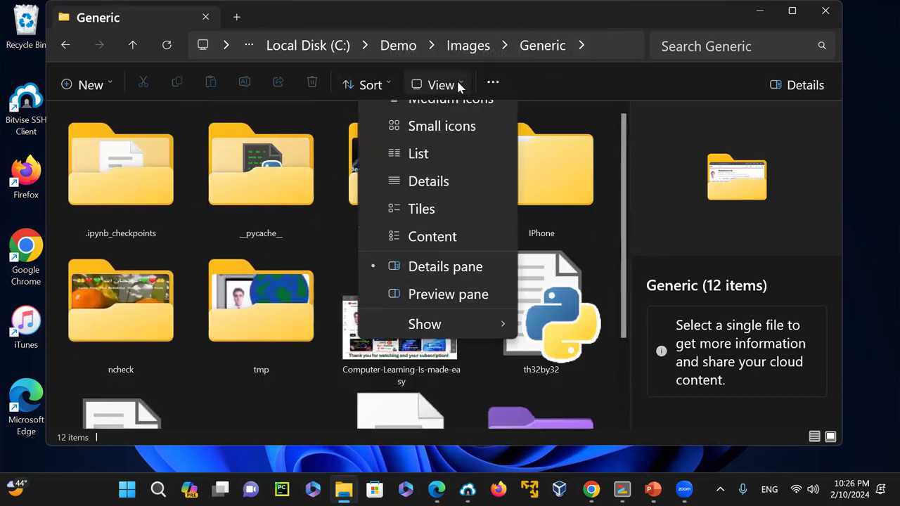
left_click(456, 151)
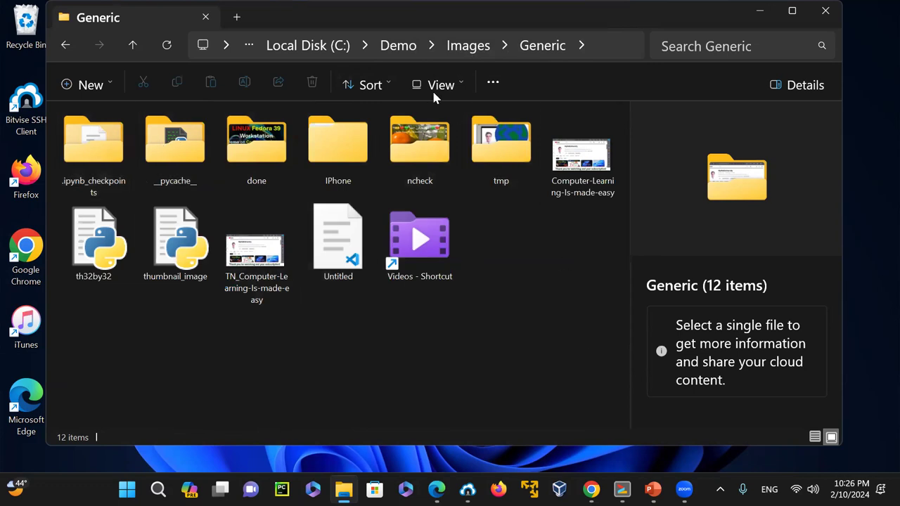
left_click(465, 85)
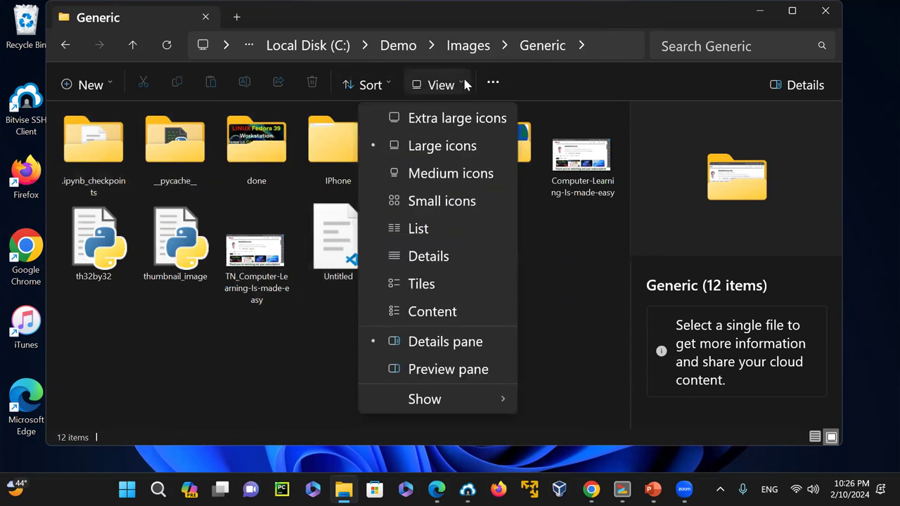
left_click(472, 348)
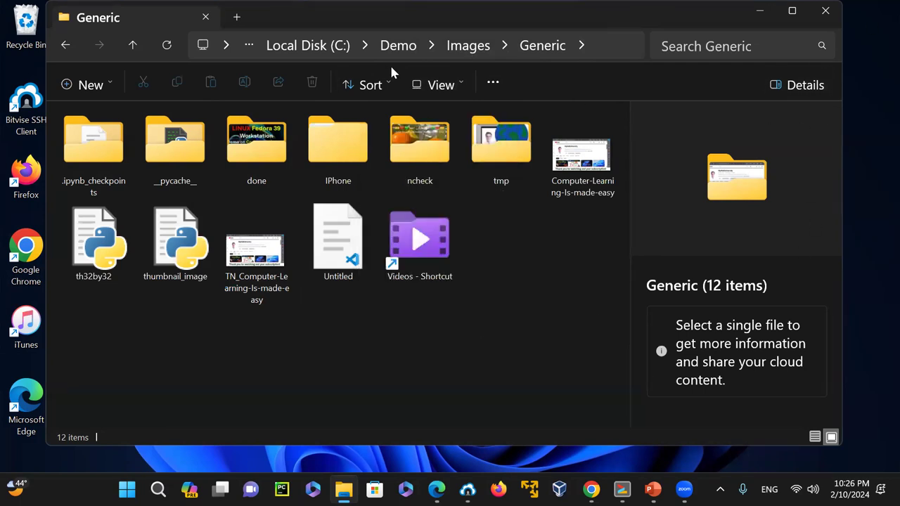
left_click(464, 84)
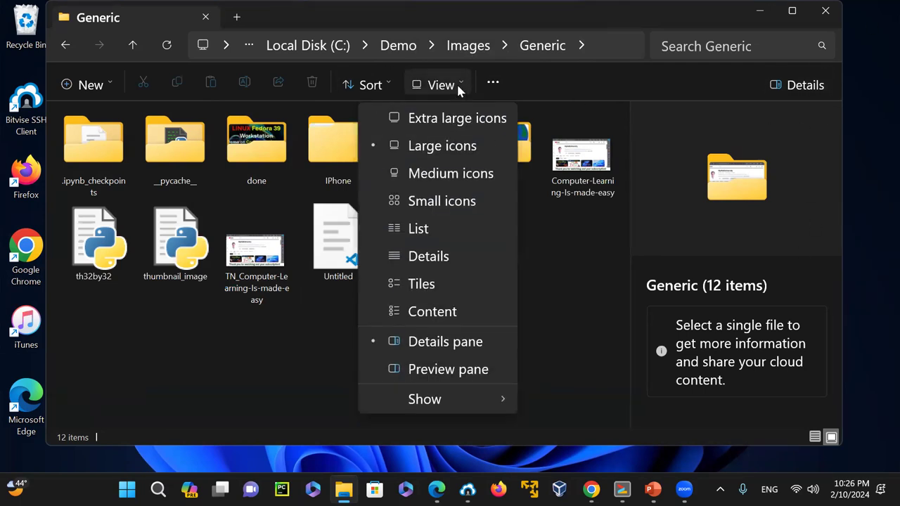
left_click(448, 370)
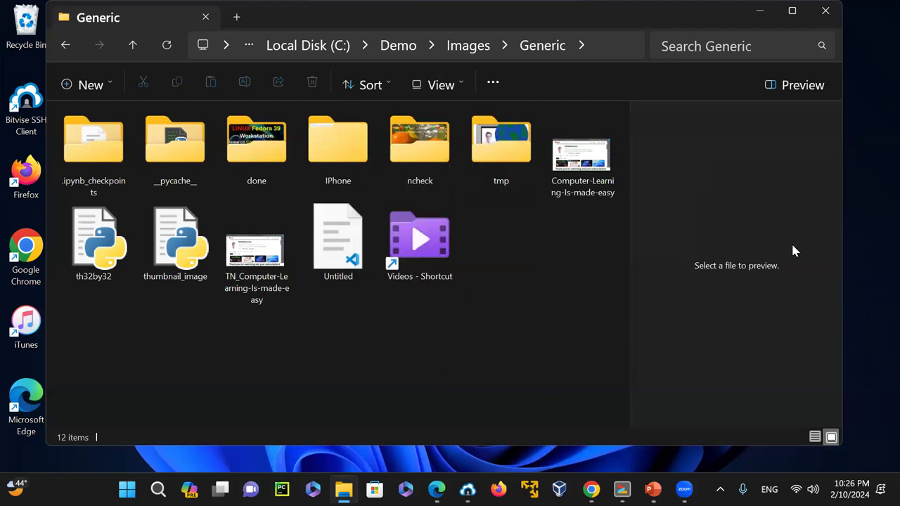
- Check the previews of the Untitled, TN_Computer-Learning-Is-made-easy, thumbnail_image and th32by32 files
left_click(325, 251)
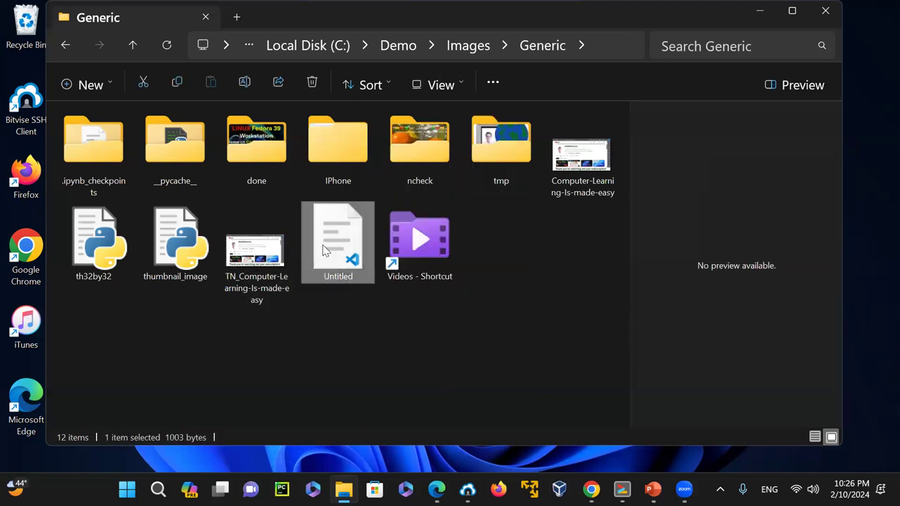
left_click(288, 253)
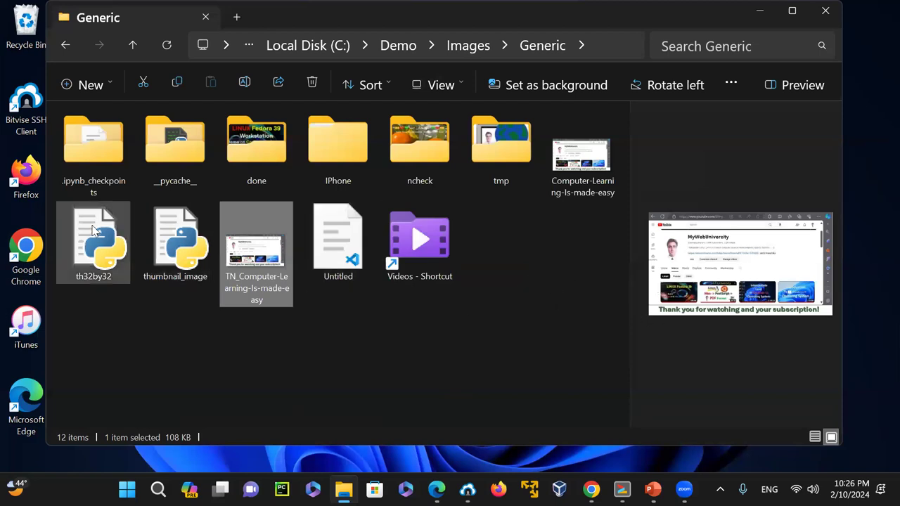
left_click(179, 247)
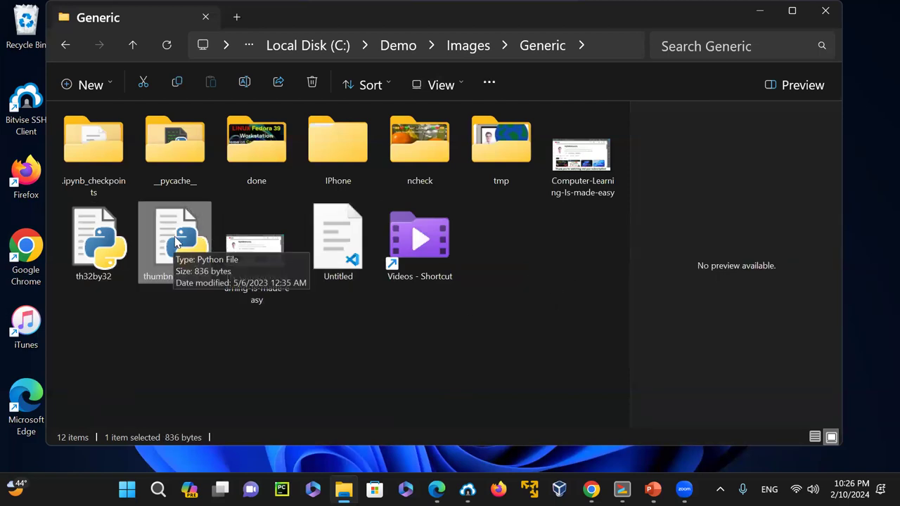
left_click(109, 247)
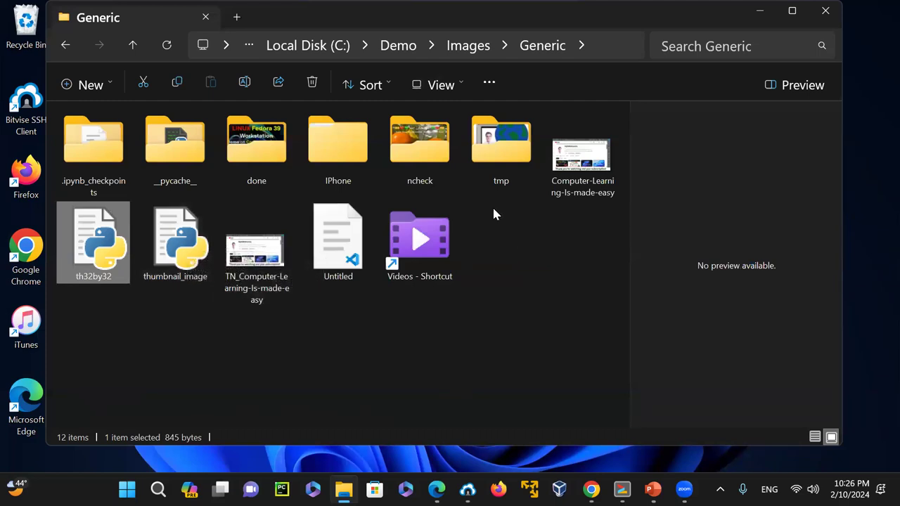
- Open the tmp folder and preview the logo_2, logo_5 and TN32b32_TN_Logo_1 images
double_click(502, 147)
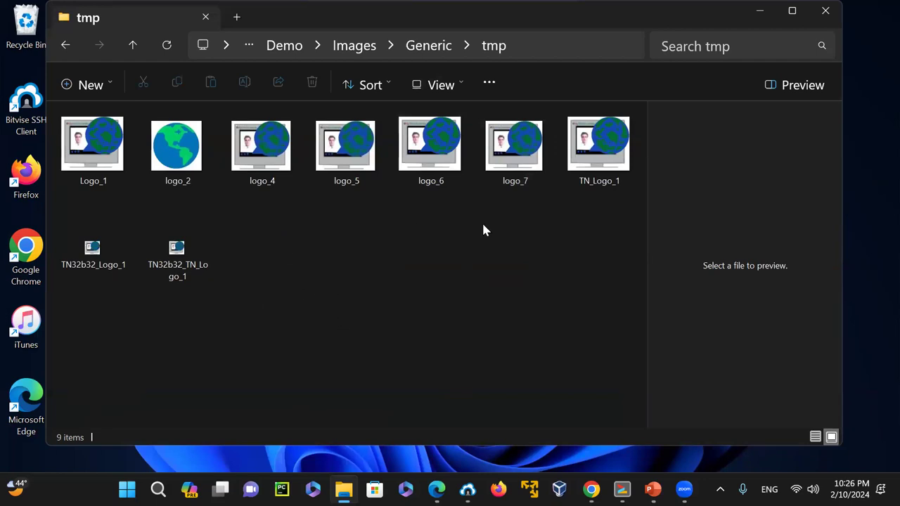
left_click(177, 148)
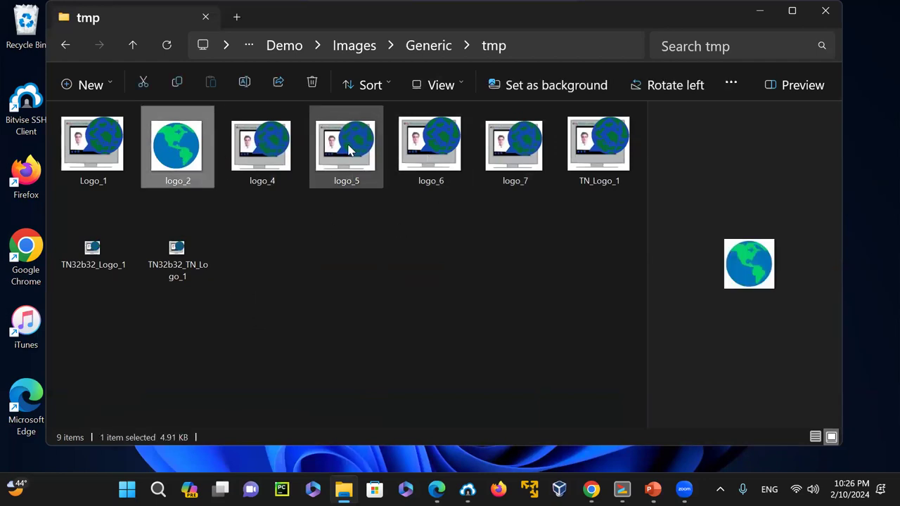
left_click(345, 149)
left_click(199, 259)
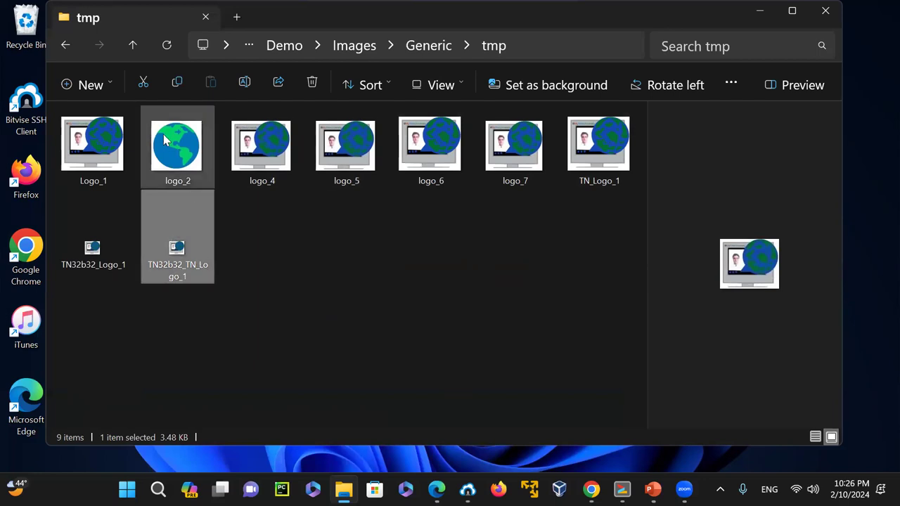
- Go back up through the Generic folder to Local Disk (C:) and open its temp folder
left_click(429, 46)
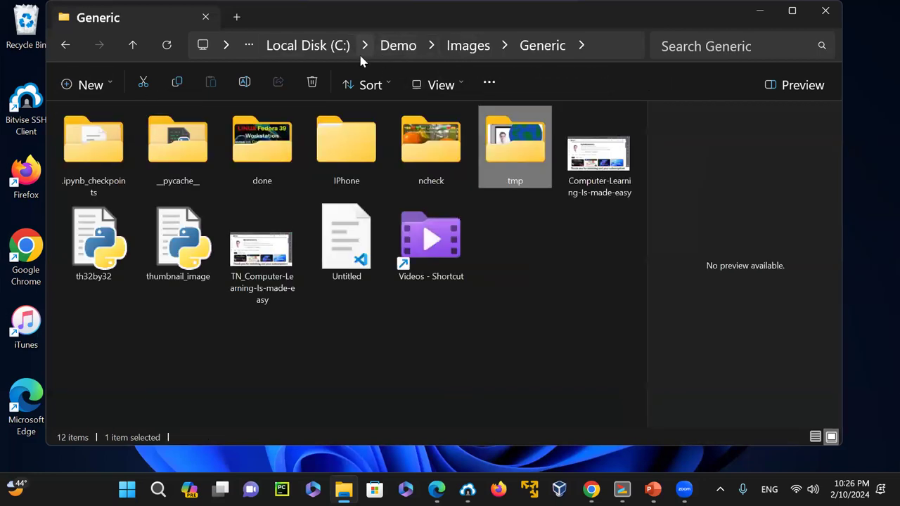
left_click(329, 49)
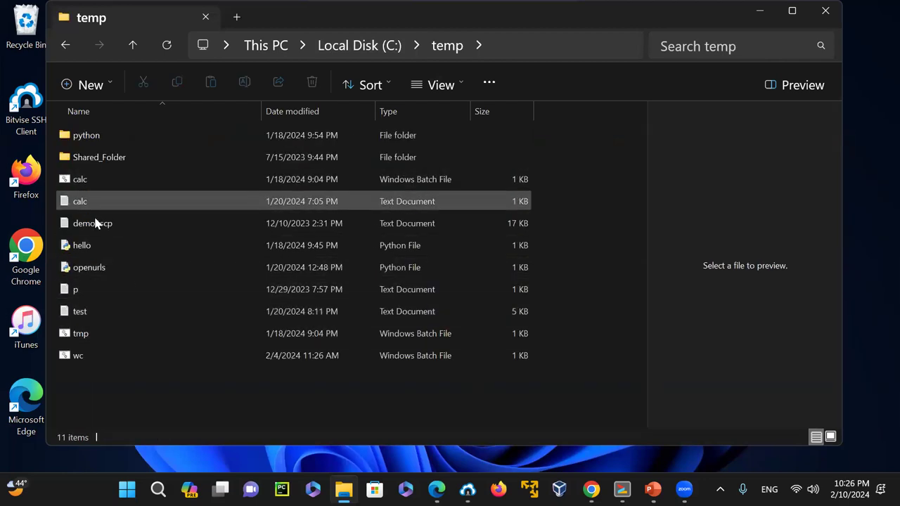
- Preview the test text document in the temp folder and return to Local Disk (C:)
left_click(93, 312)
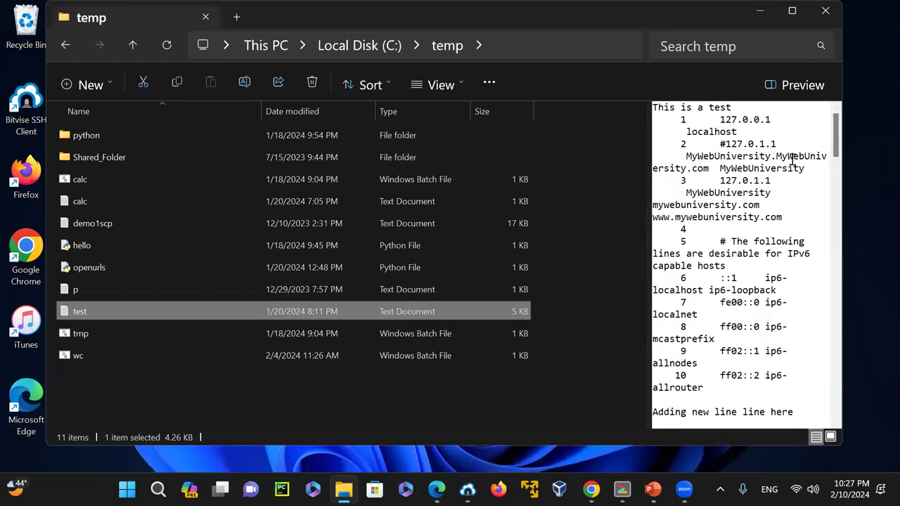
mouse_move(839, 141)
left_mouse_down()
mouse_move(842, 416)
mouse_move(834, 125)
left_mouse_up()
left_click(387, 48)
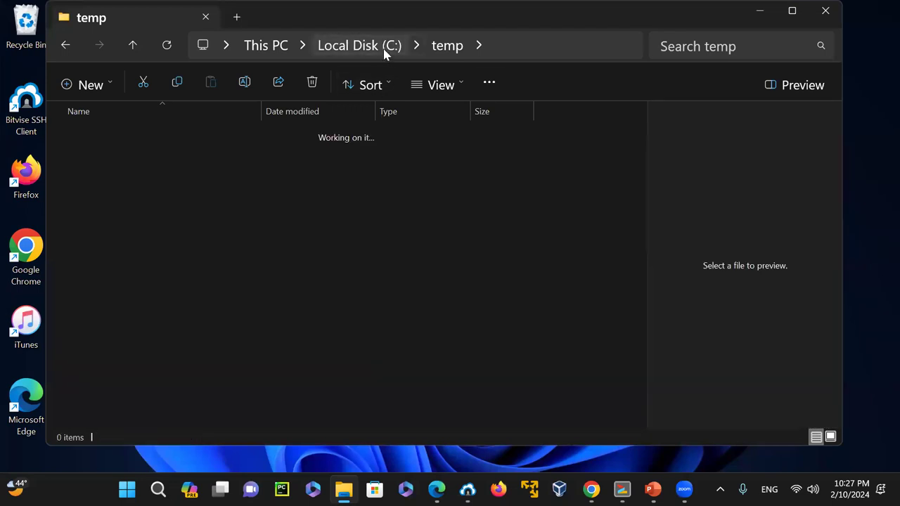
- Open the C++ folder inside Programs in the personal profile folder under Users
double_click(102, 335)
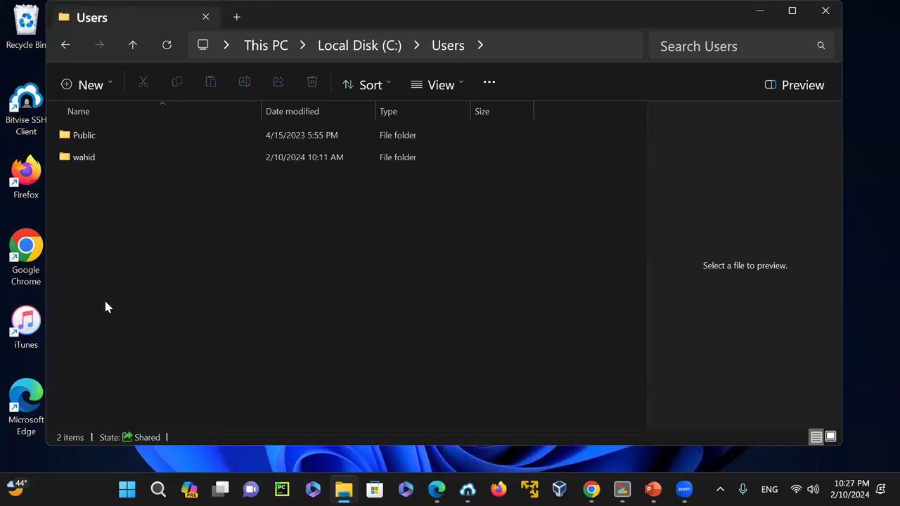
double_click(90, 160)
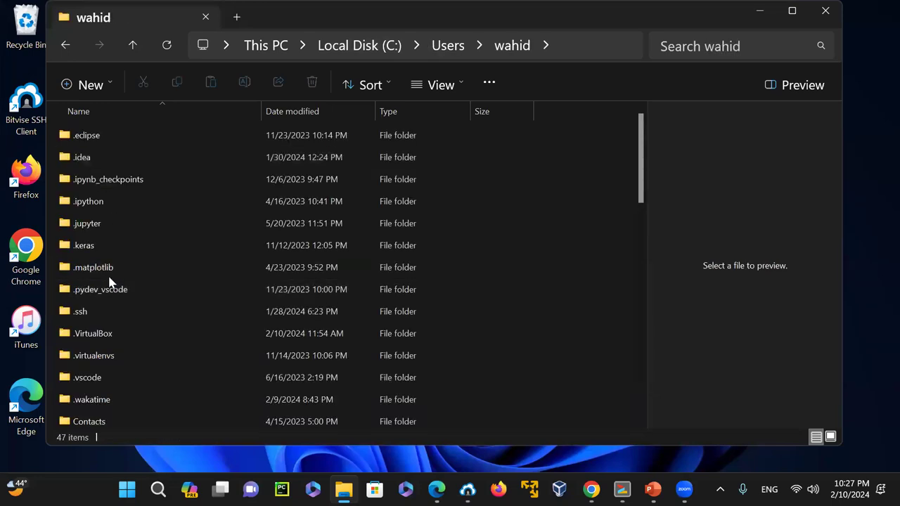
left_click(106, 271)
type("pro")
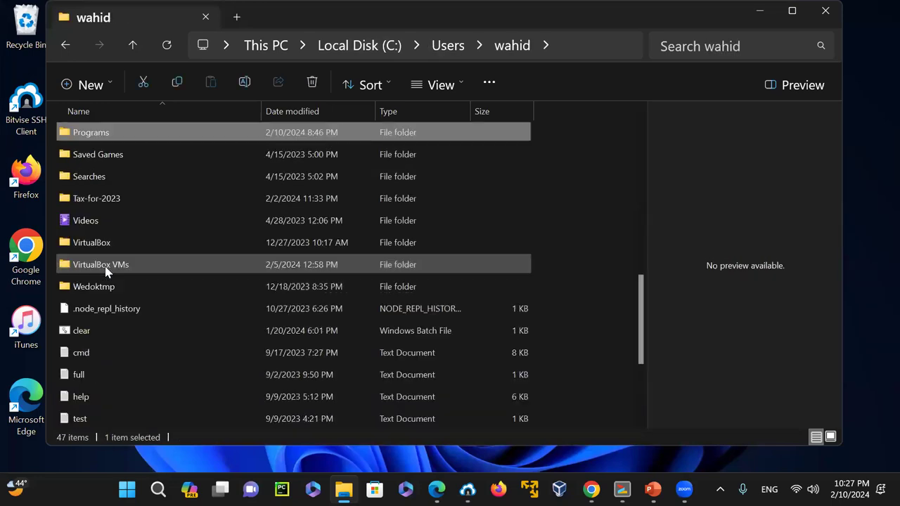
double_click(110, 136)
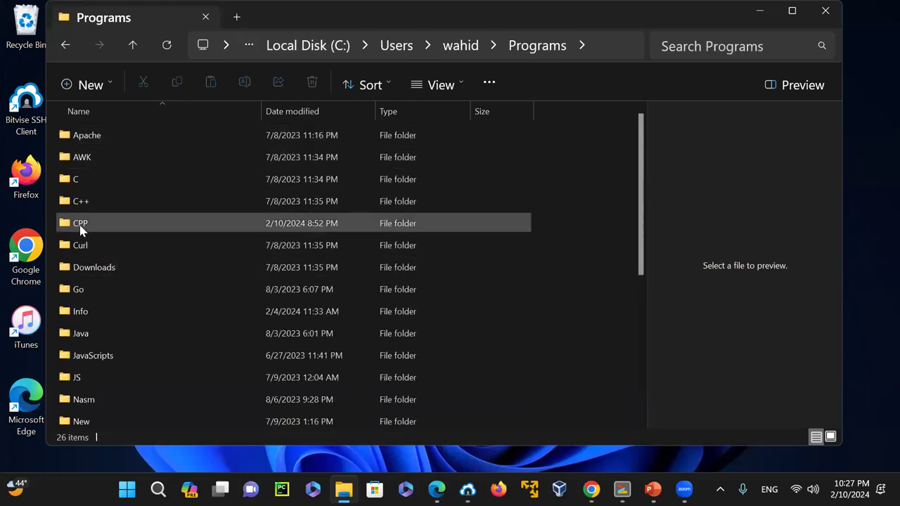
double_click(80, 201)
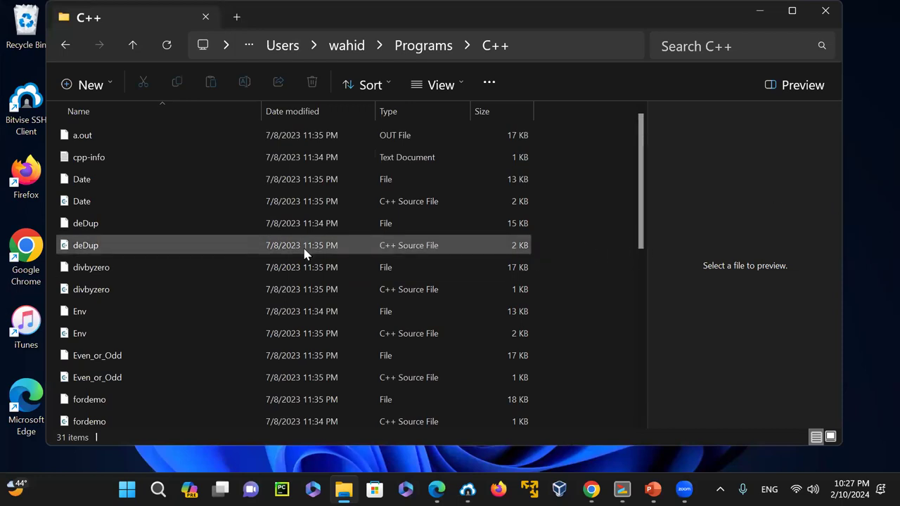
- Preview the two deDup files and check the general properties of the deDup C++ source file
left_click(109, 230)
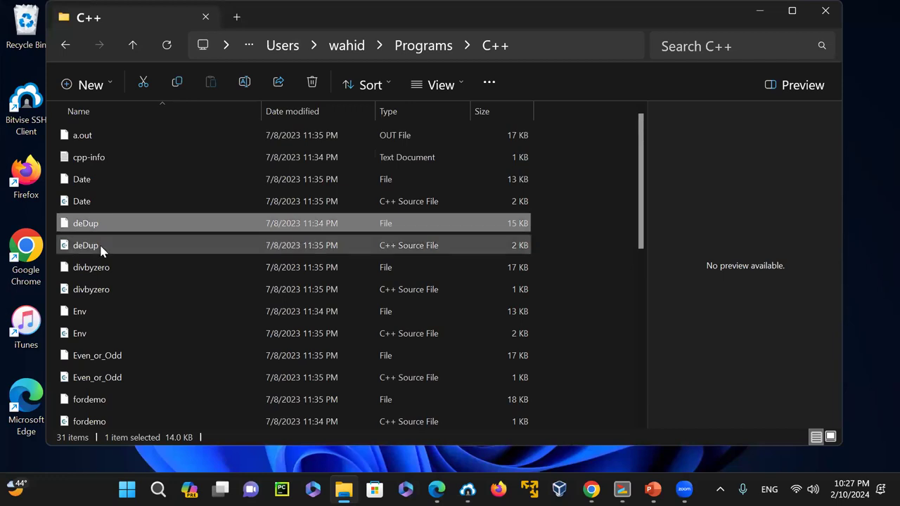
left_click(101, 246)
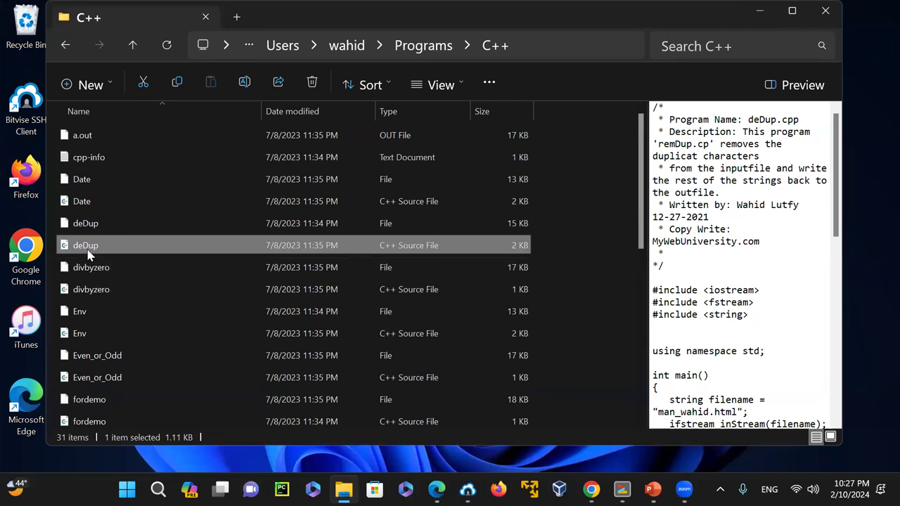
right_click(90, 251)
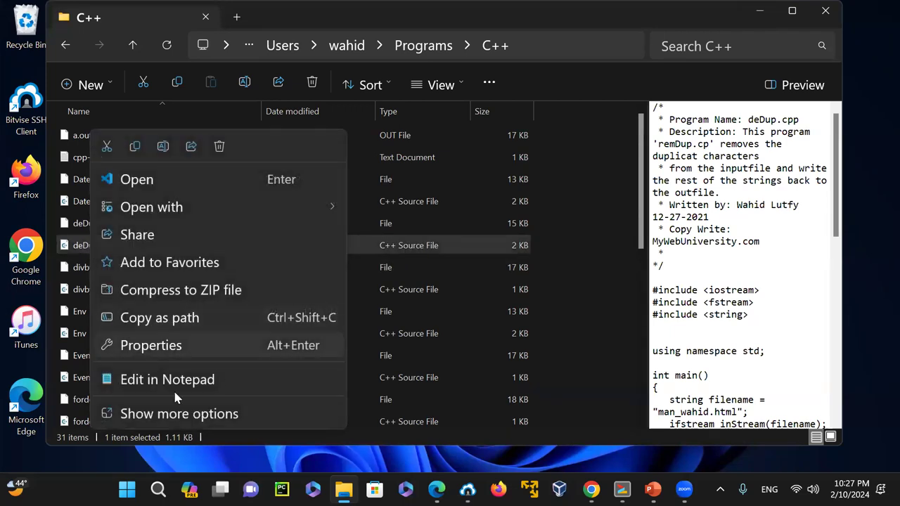
left_click(156, 344)
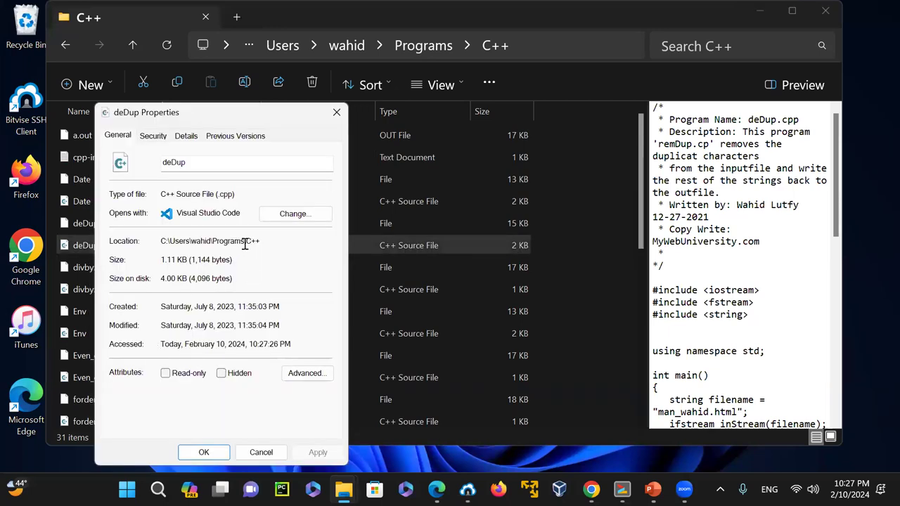
left_click(261, 453)
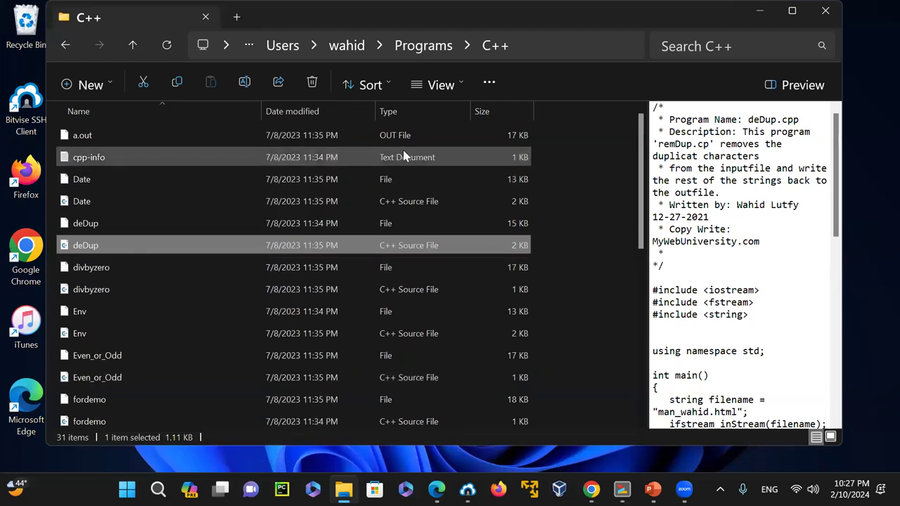
- Show file name extensions in the C++ folder and look through the preview of deDup.cpp
left_click(461, 83)
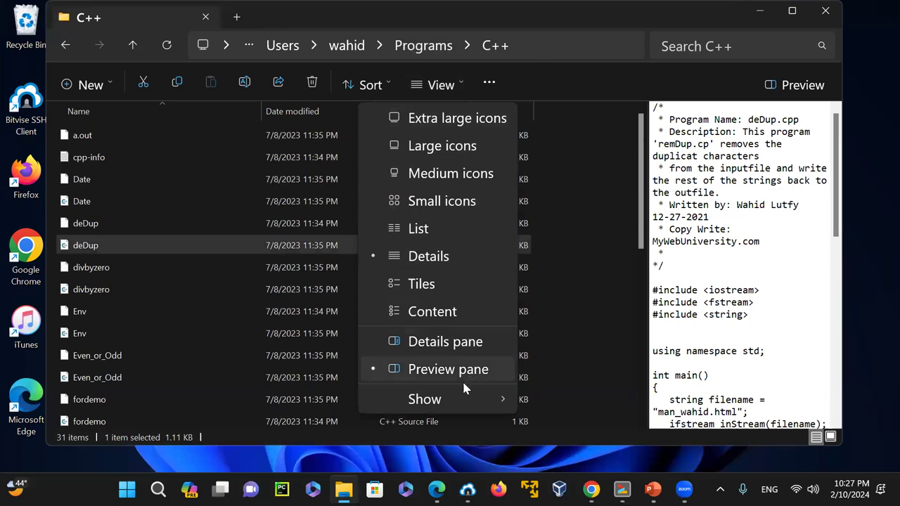
mouse_move(458, 404)
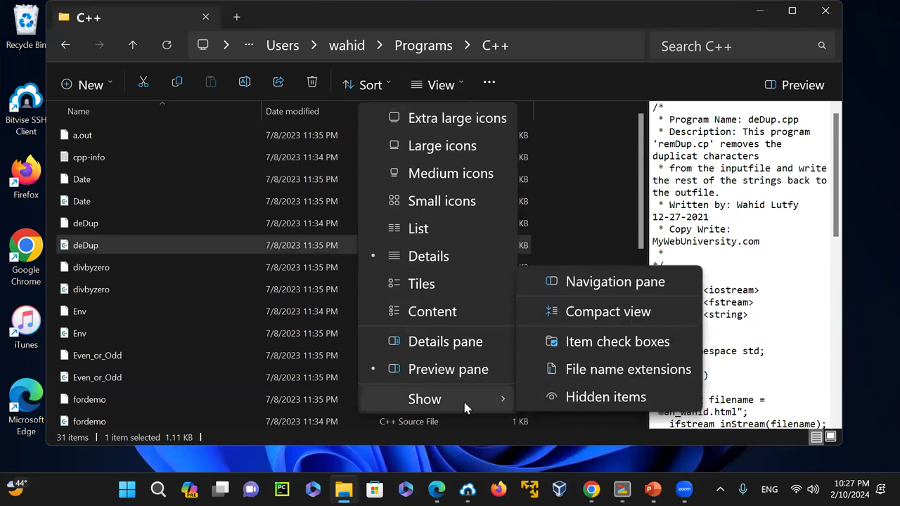
left_click(629, 373)
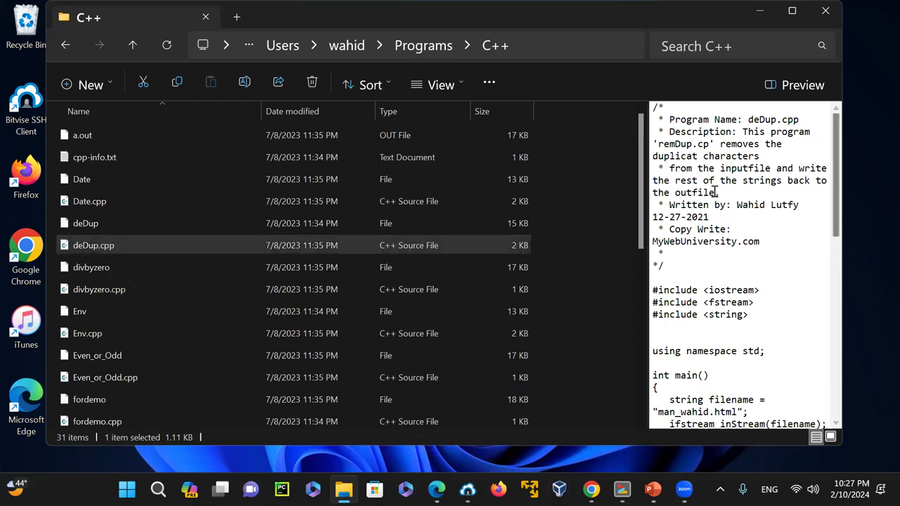
left_click_drag(835, 168, 820, 346)
left_click(816, 438)
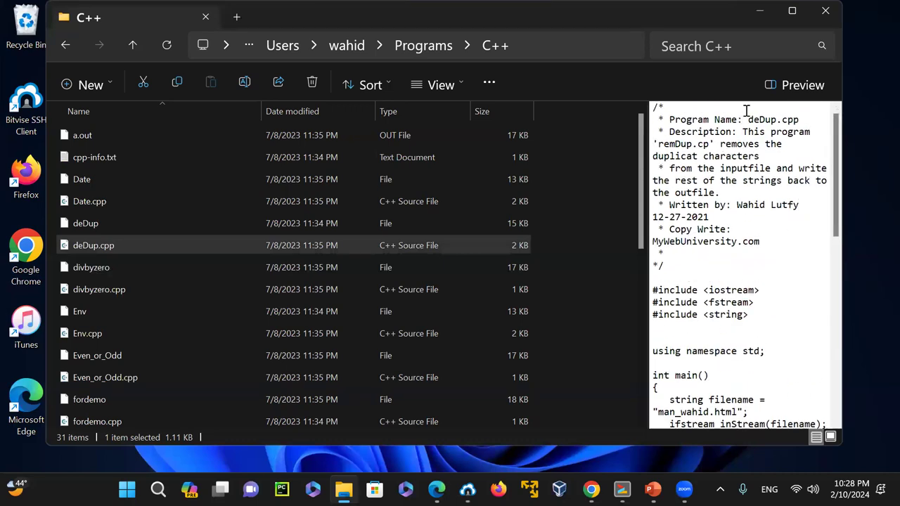
- Check the Open with choices for deDup.cpp and open the file in its default program
right_click(149, 246)
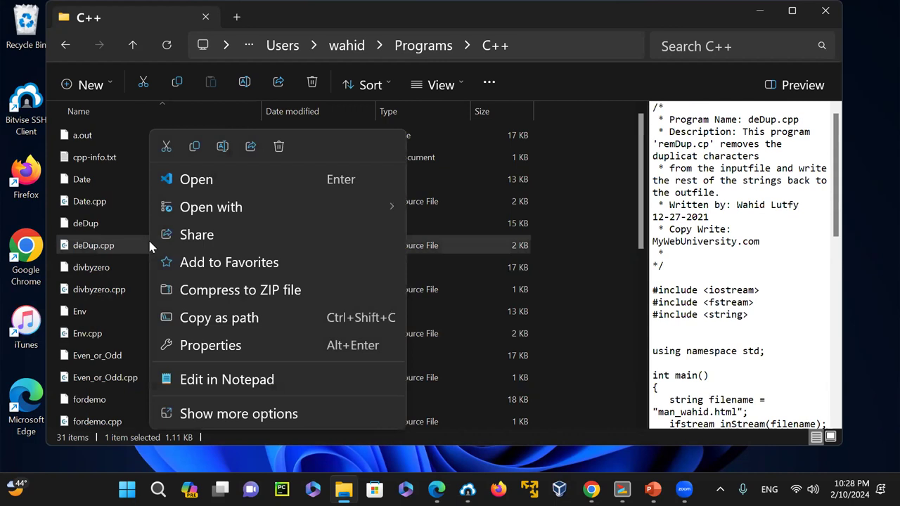
mouse_move(232, 208)
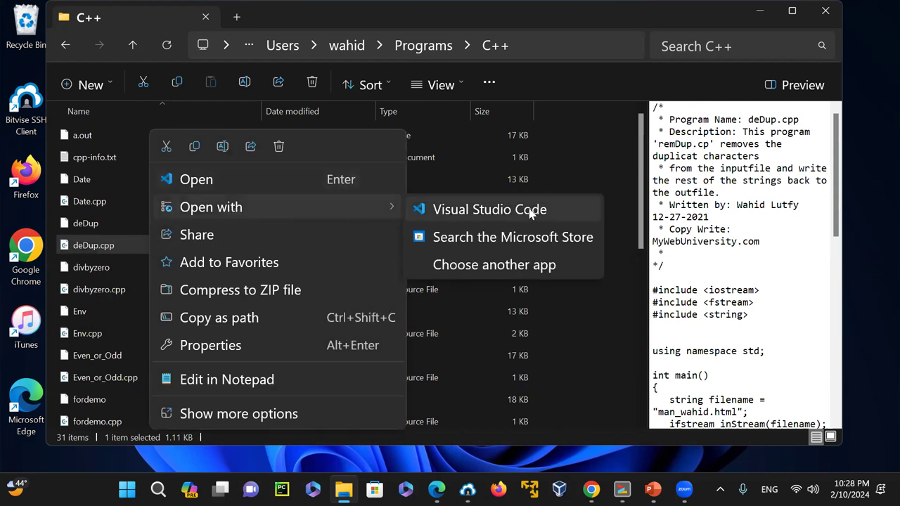
left_click(125, 251)
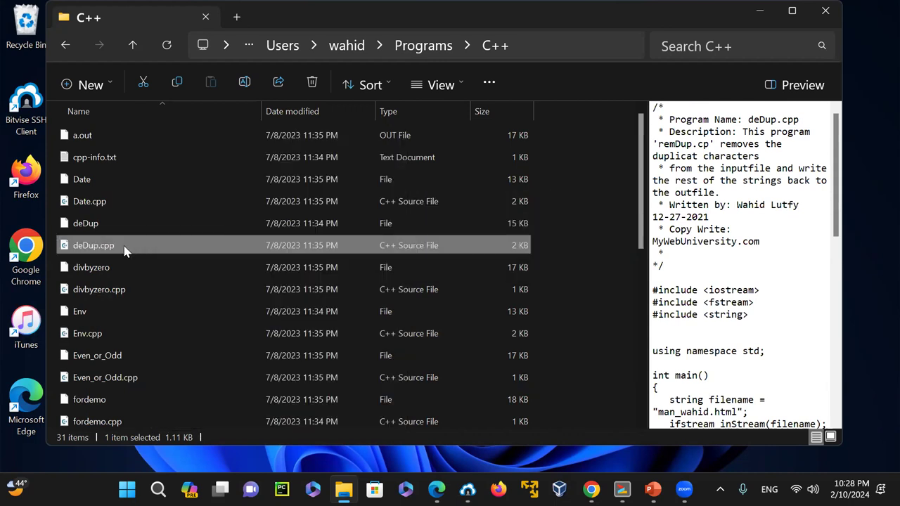
right_click(124, 250)
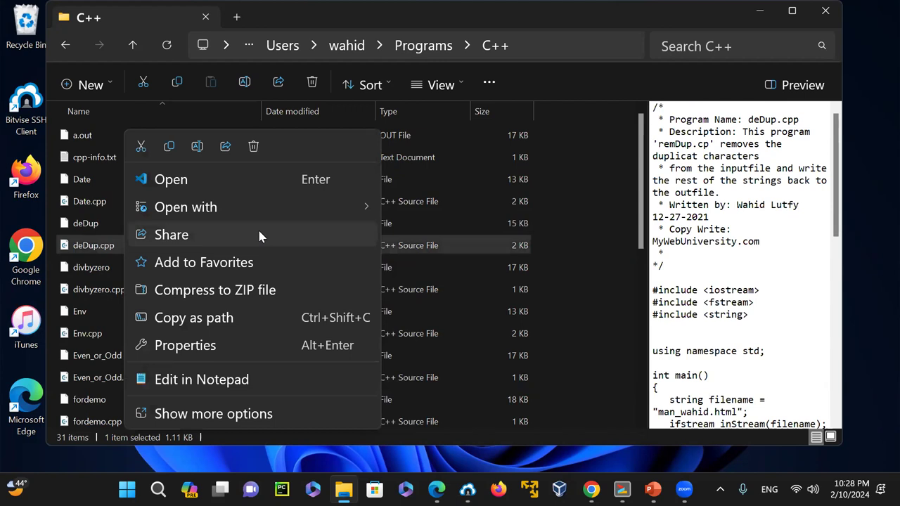
mouse_move(225, 214)
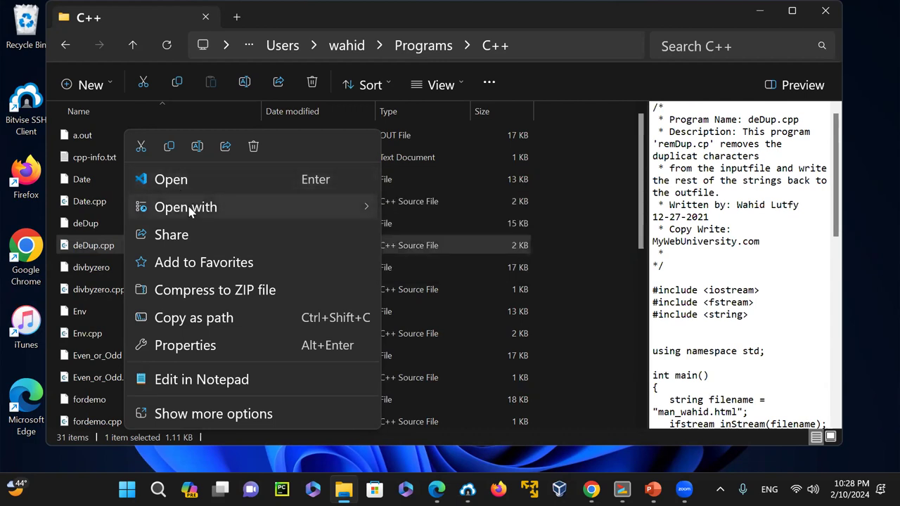
left_click(176, 187)
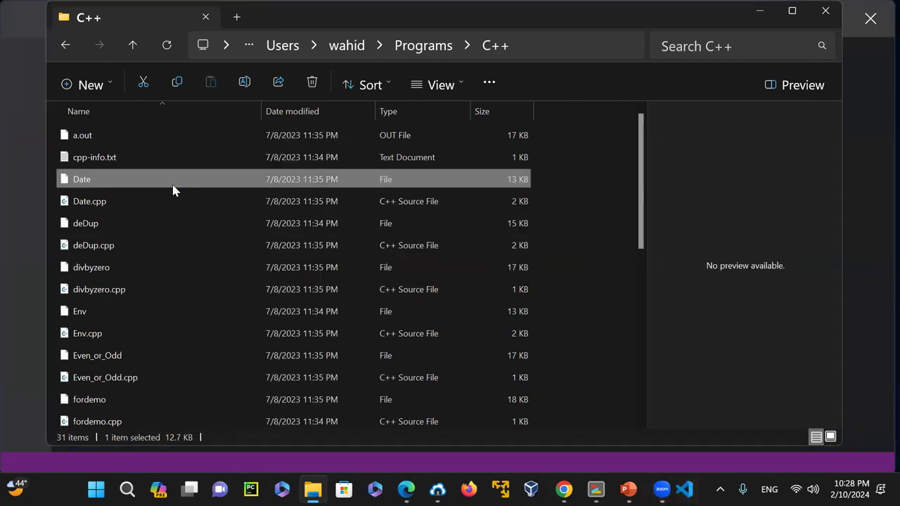
- Minimize the C++ folder window and close Visual Studio Code
left_click(761, 17)
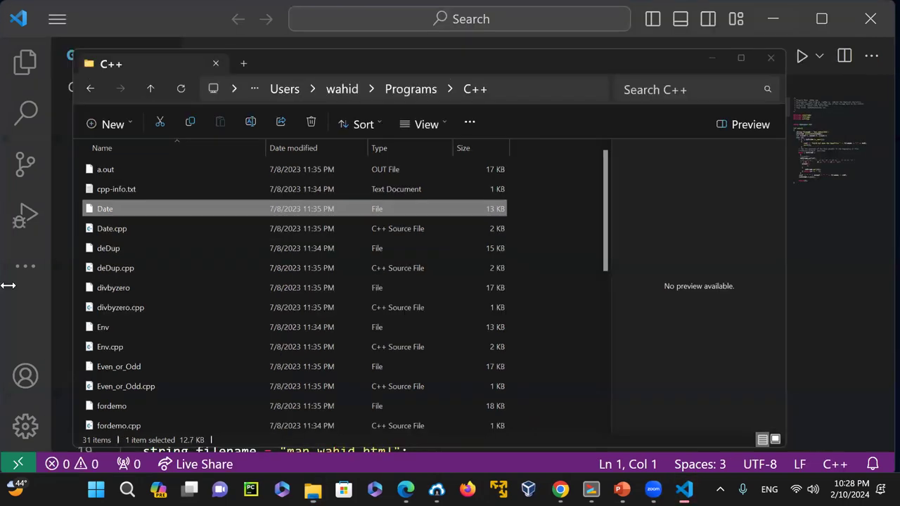
left_click_drag(887, 141, 870, 8)
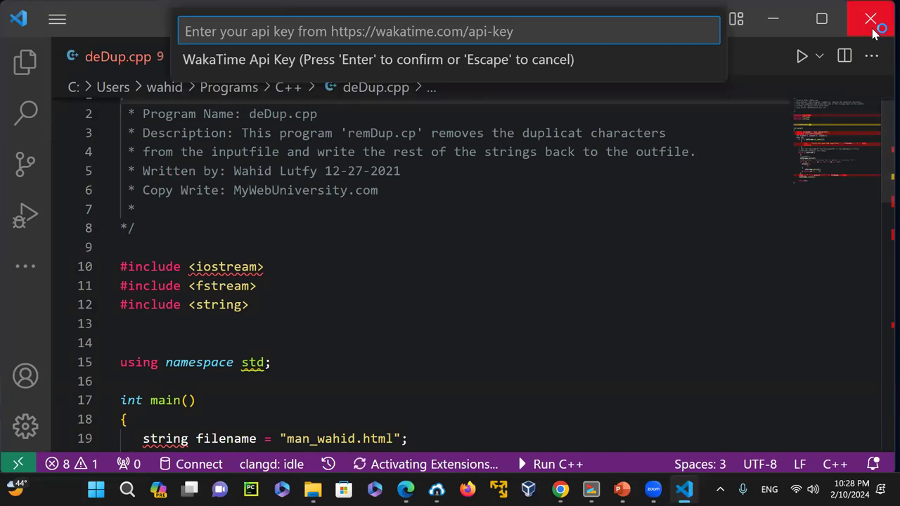
left_click(870, 10)
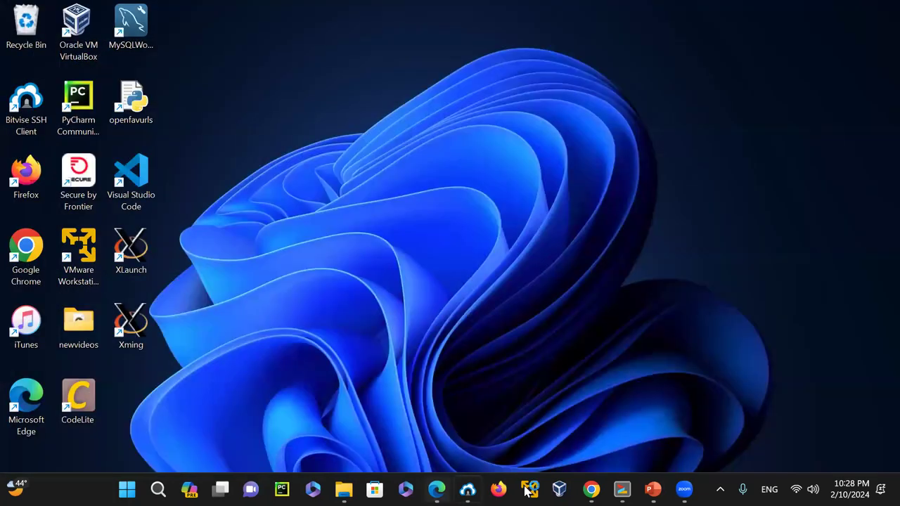
- Restore the C++ folder window, open deDup.cpp with Visual Studio Code and close the editor again
left_click(344, 490)
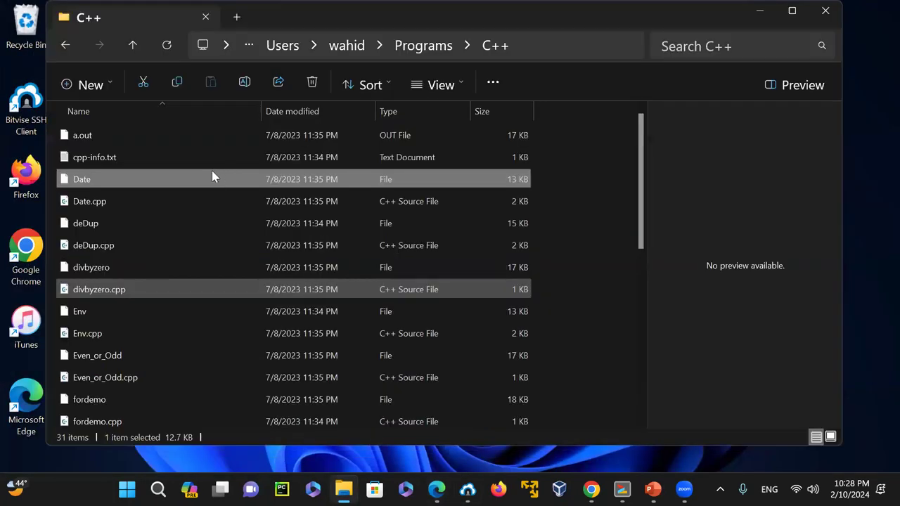
left_click(120, 247)
right_click(121, 248)
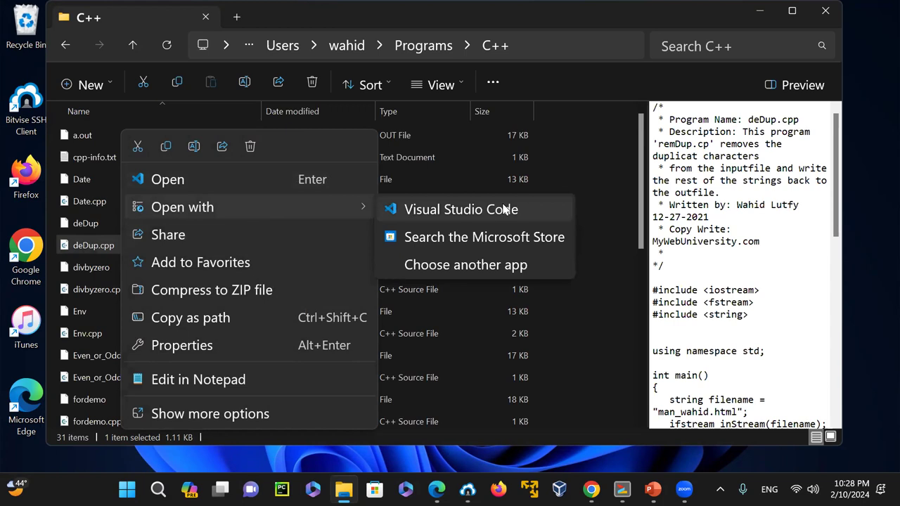
left_click(503, 210)
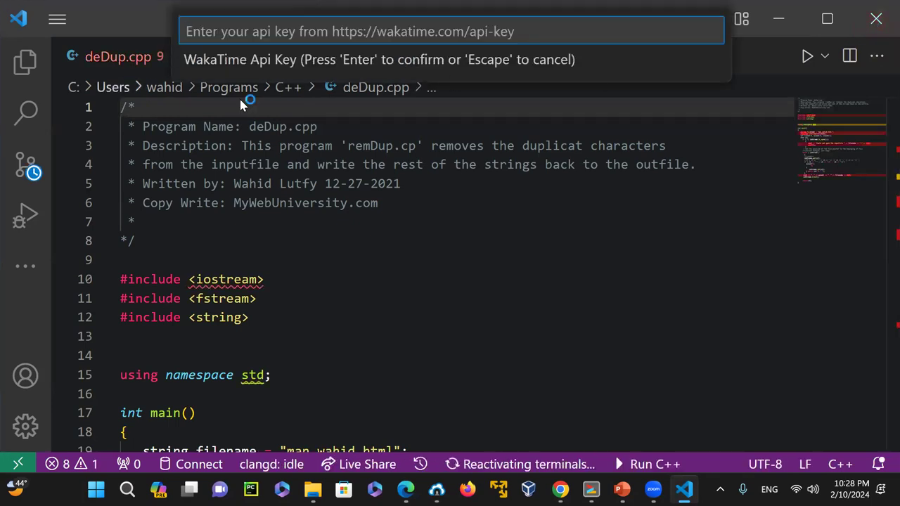
key("alt+F4")
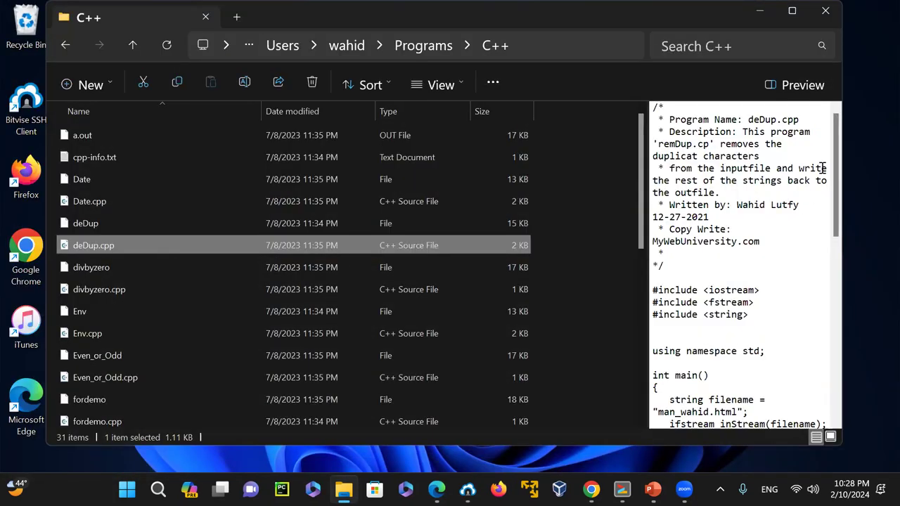
- Display the C++ folder in the Content layout and switch it to Large icons
left_click_drag(837, 156, 836, 42)
left_click(461, 84)
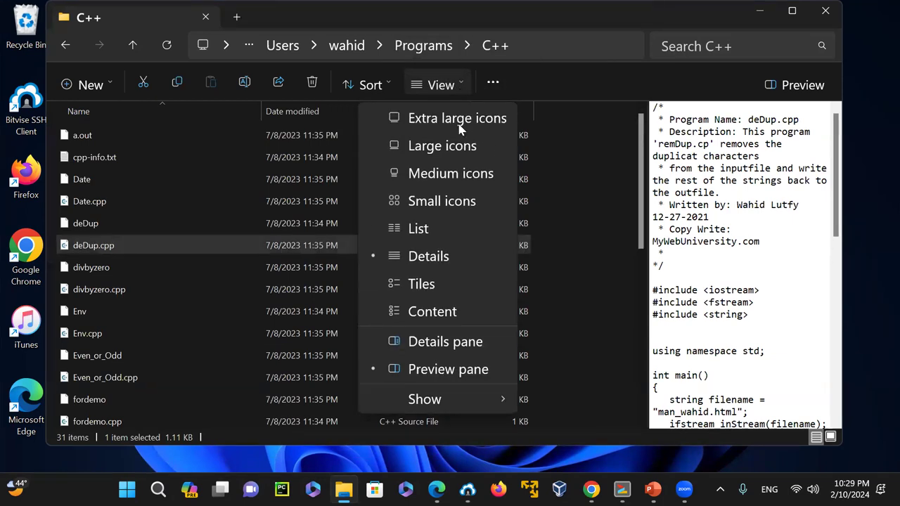
mouse_move(452, 406)
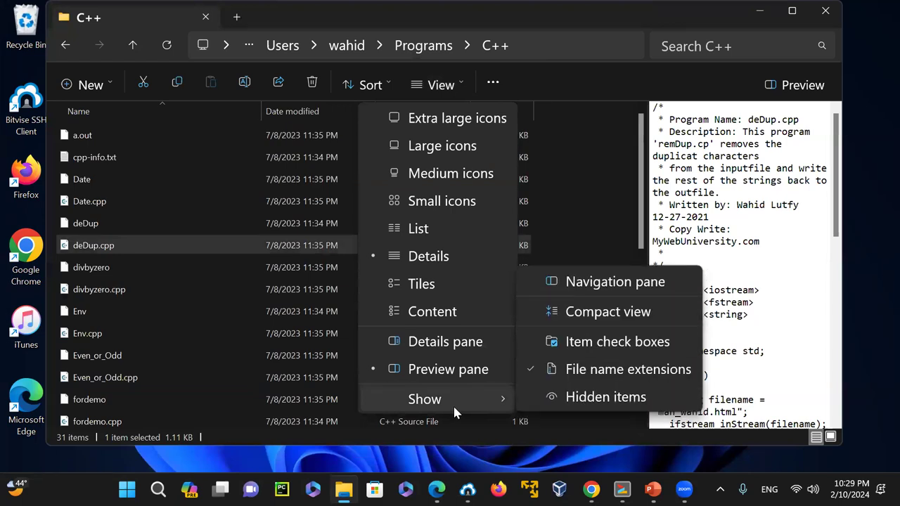
left_click(442, 312)
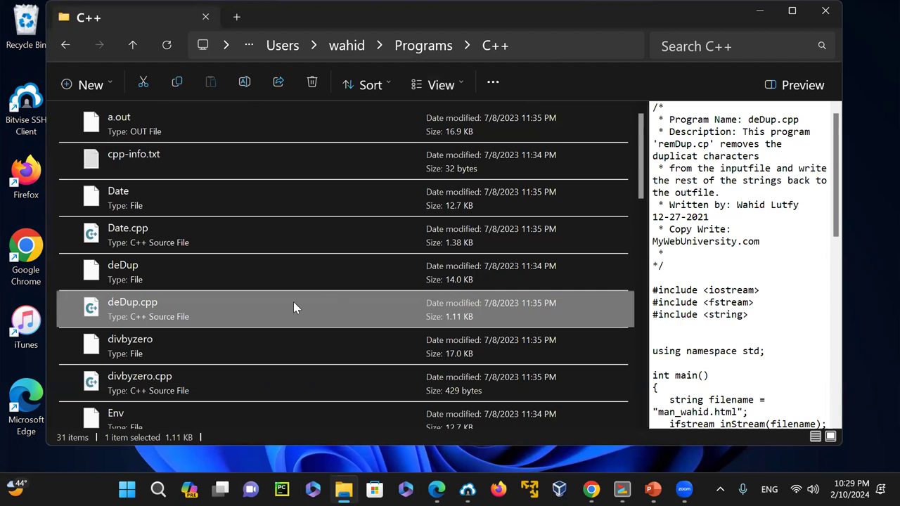
left_click(461, 83)
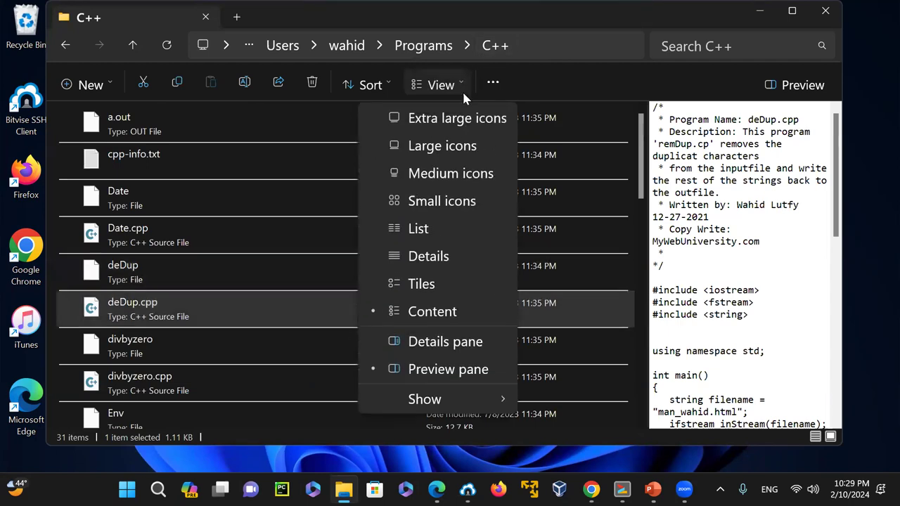
left_click(462, 147)
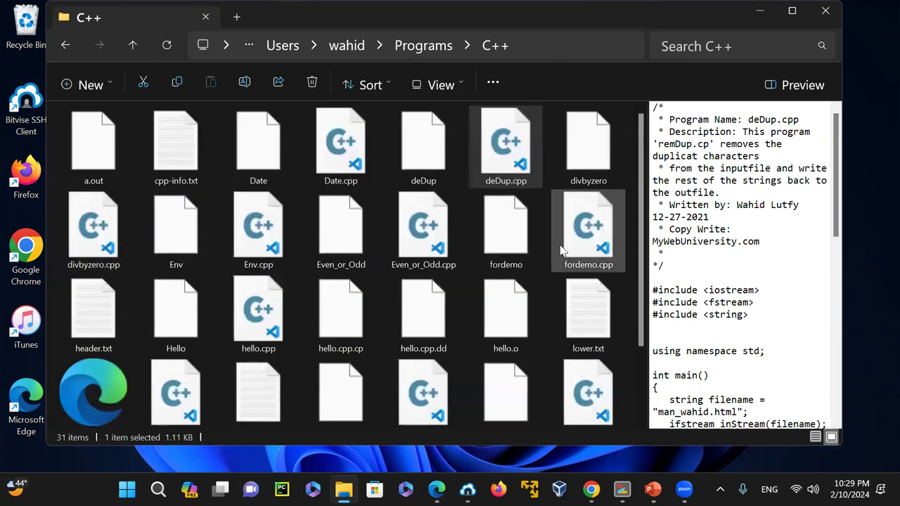
- Show the C++ folder in the List layout and return it to Details
left_click(462, 79)
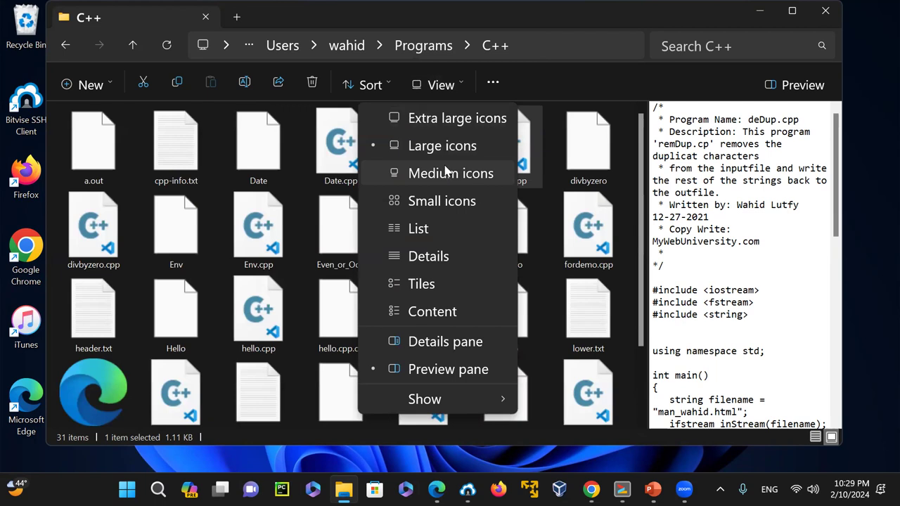
left_click(432, 228)
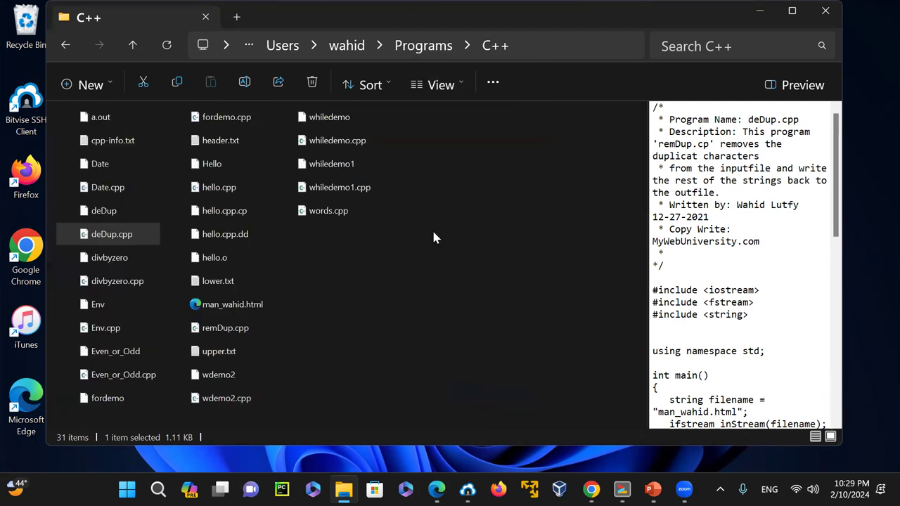
left_click(457, 82)
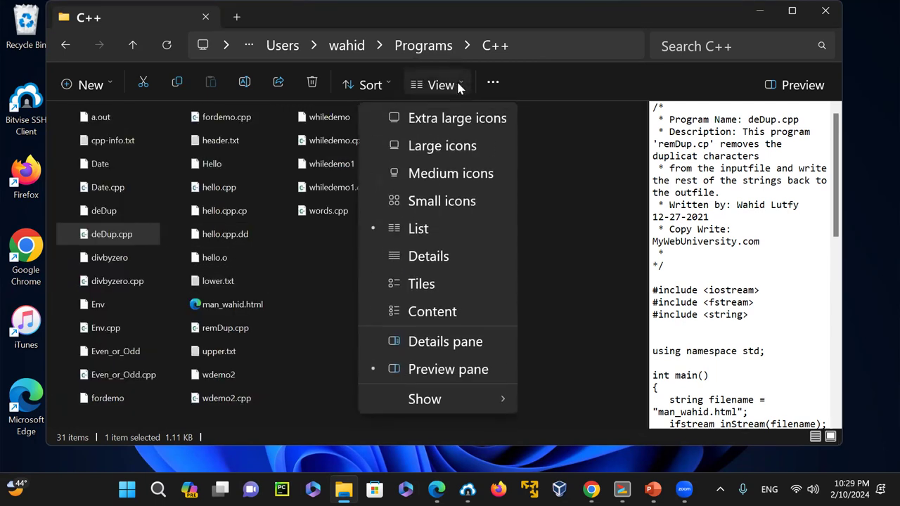
left_click(450, 264)
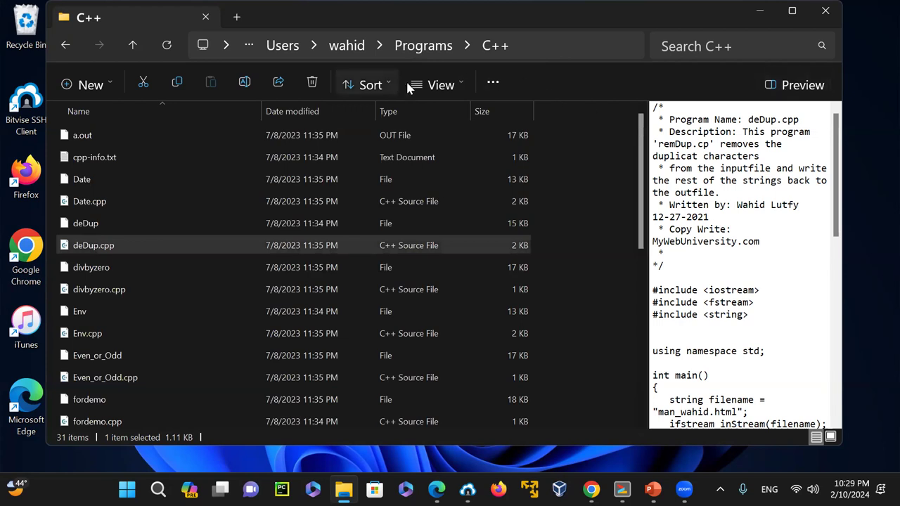
- Turn on the Details pane for deDup.cpp and check the general and security properties of the file
left_click(464, 83)
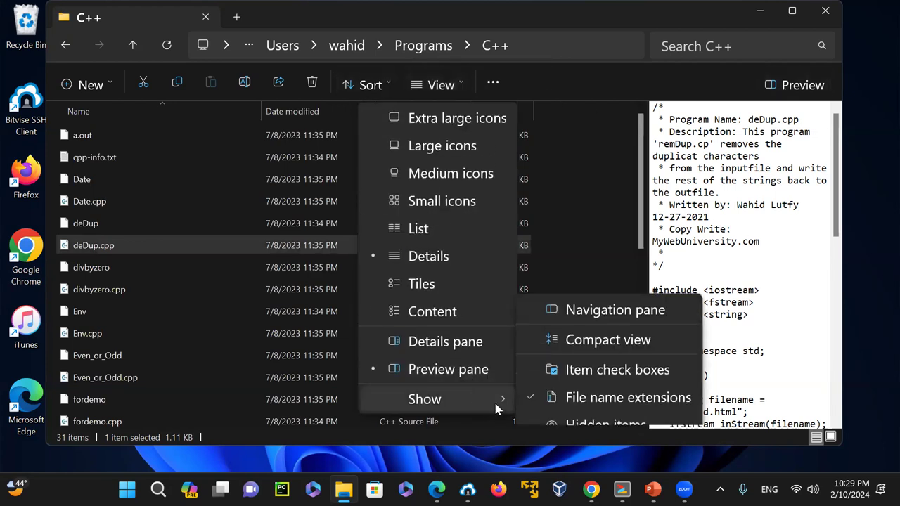
left_click(464, 342)
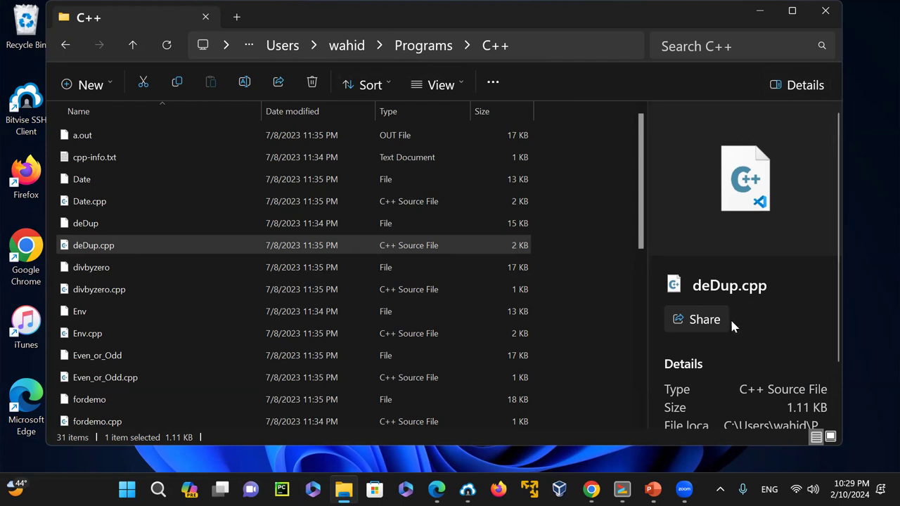
scroll(840, 366, "down", 2)
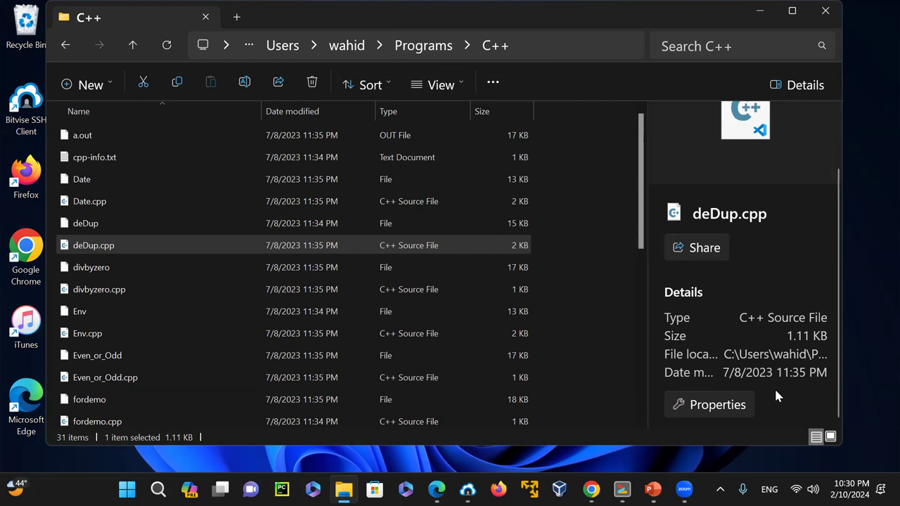
left_click(716, 410)
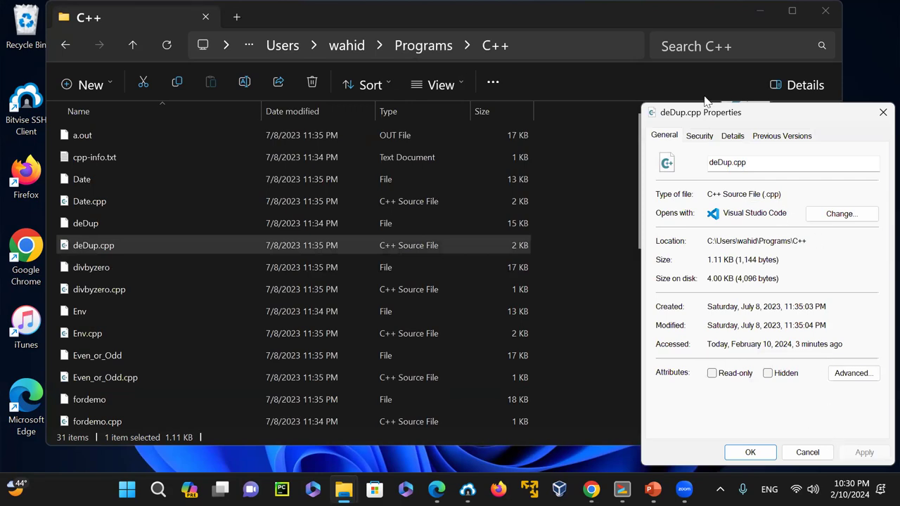
left_click(705, 137)
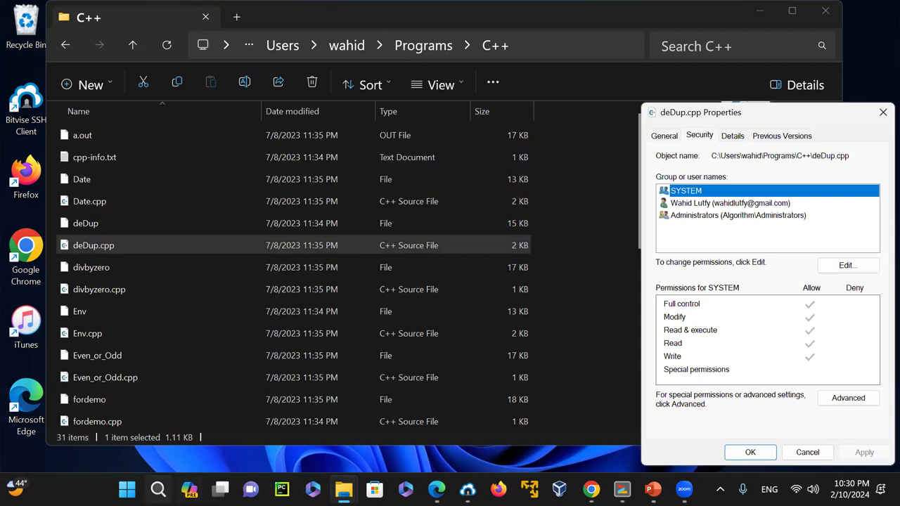
- Open a Command Prompt window and position it over the C++ folder window
left_click(158, 489)
left_click(450, 240)
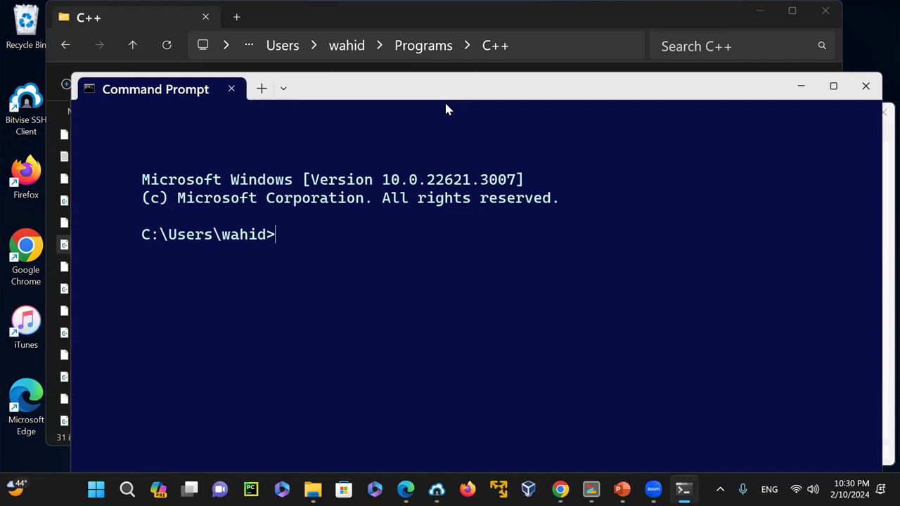
left_click_drag(446, 98, 454, 339)
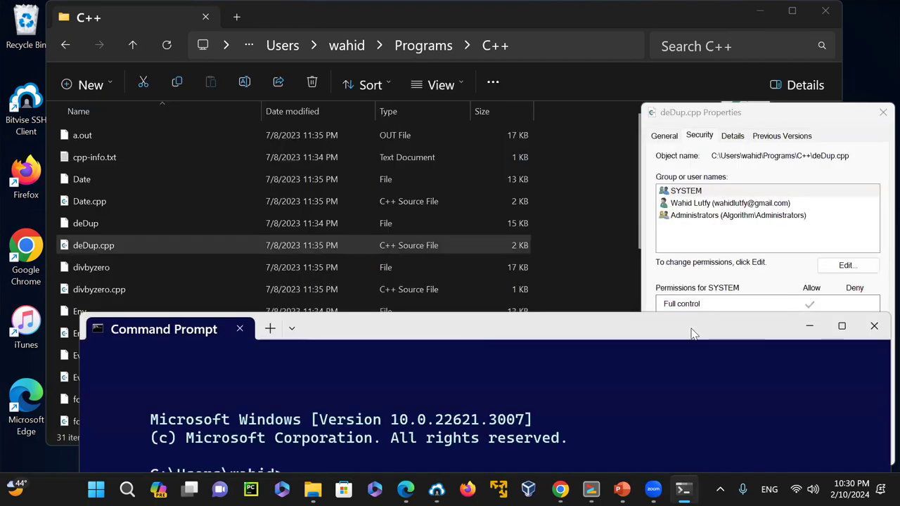
left_click_drag(693, 334, 664, 78)
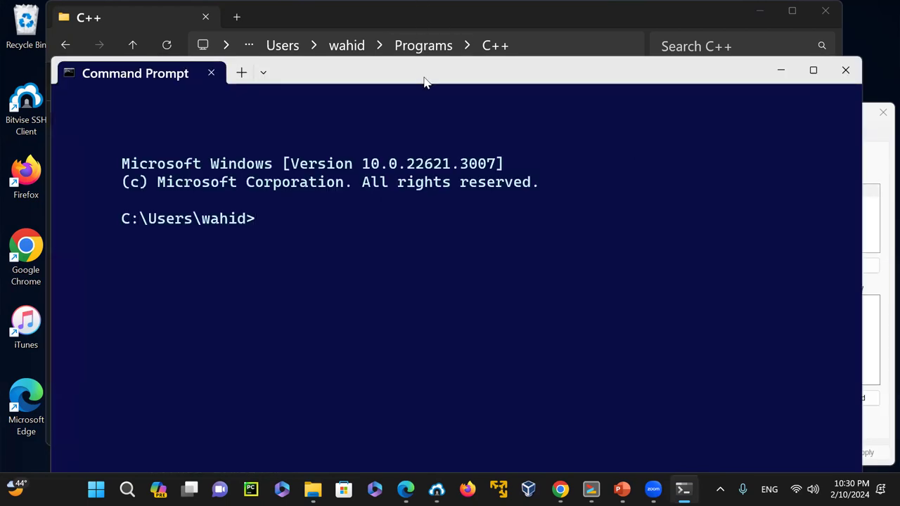
left_click_drag(422, 66, 434, 83)
- Change the working directory to Programs and from there to its c++ subfolder, using cd
type("cd Program")
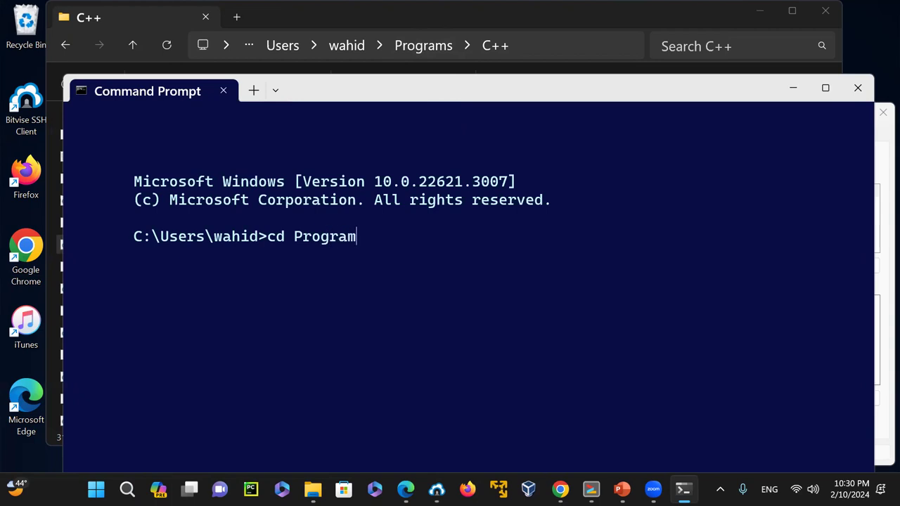
type("s")
key("Return")
type("cd c")
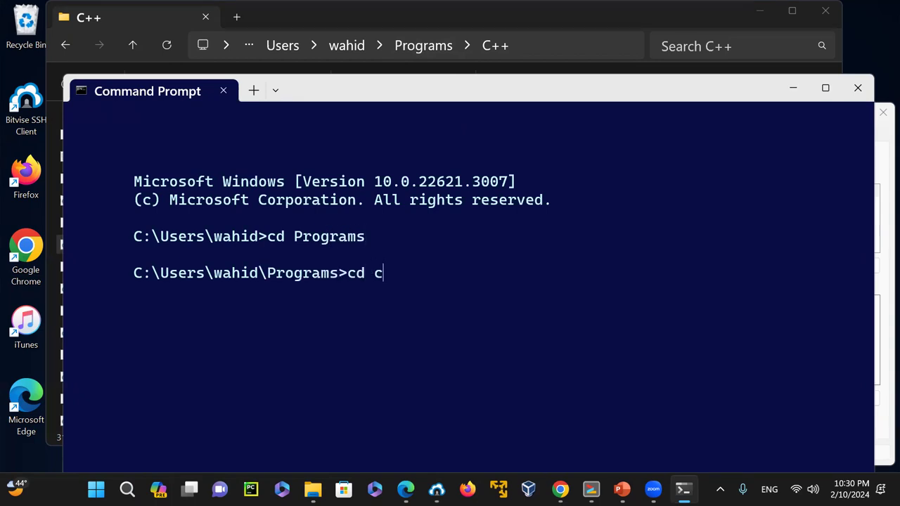
type("++")
key("Return")
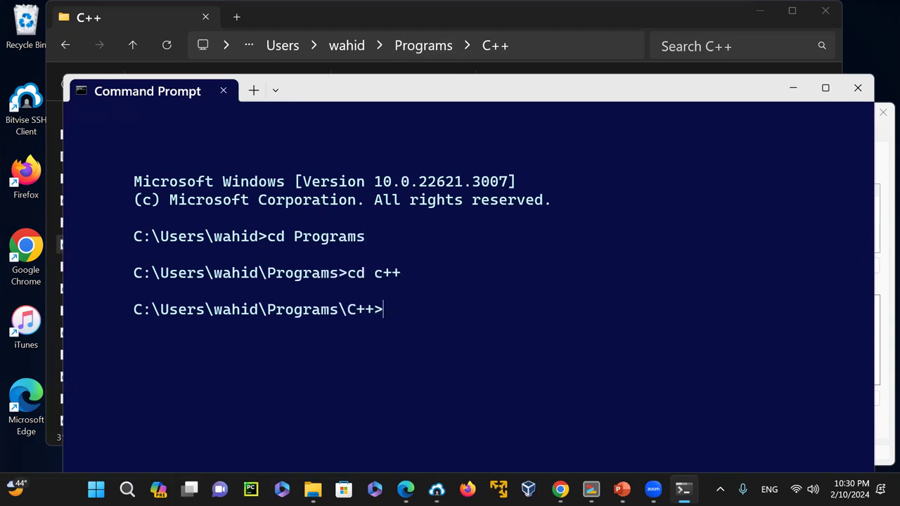
- List the C++ source files with dir *.cpp and move the console window up to show the whole output
type("dir *.cpp")
key("Return")
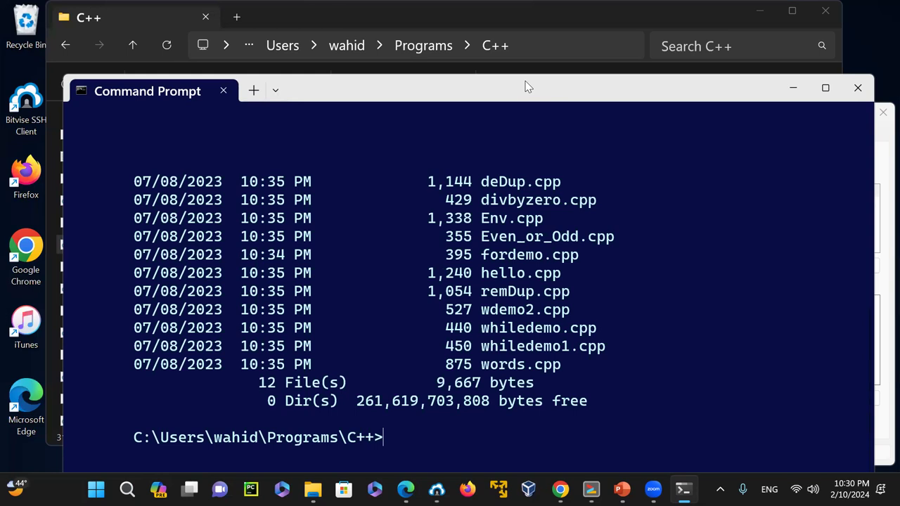
left_click_drag(527, 85, 517, 16)
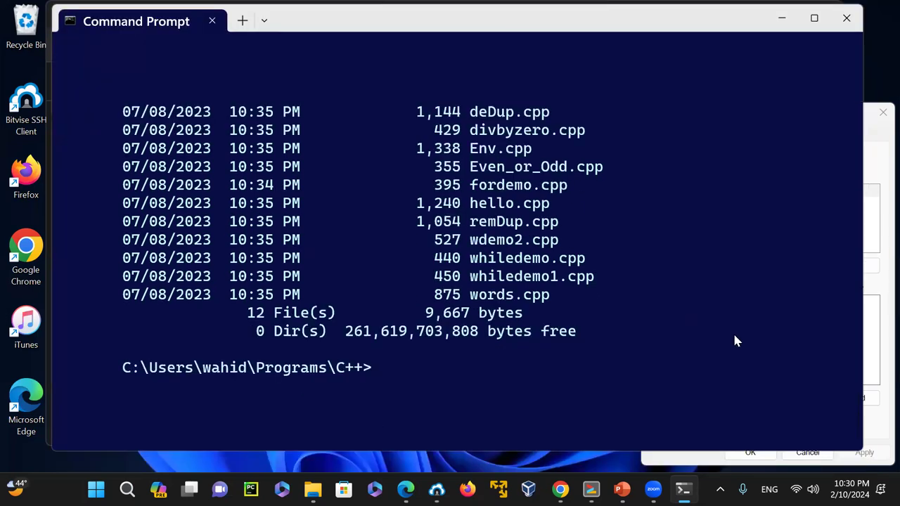
- Rerun the C++ source file listing with the /a option, as dir /a *.cpp
key("Up")
key("Left")
key("Left")
key("Left")
key("Left")
key("Left")
type("/a")
key("Return")
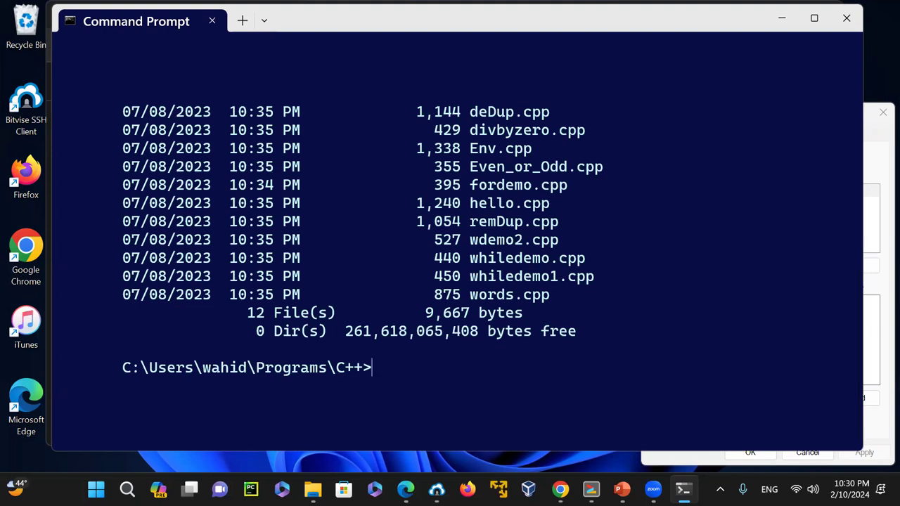
- Rework the recalled dir command into attribe *.cpp and try to run it
key("Up")
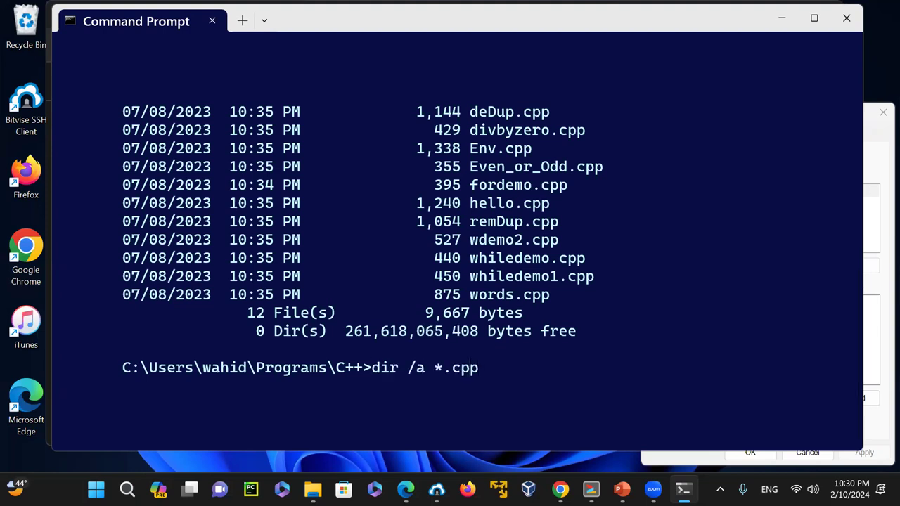
key("Left")
key("Left")
key("BackSpace")
key("BackSpace")
key("BackSpace")
key("BackSpace")
key("BackSpace")
key("BackSpace")
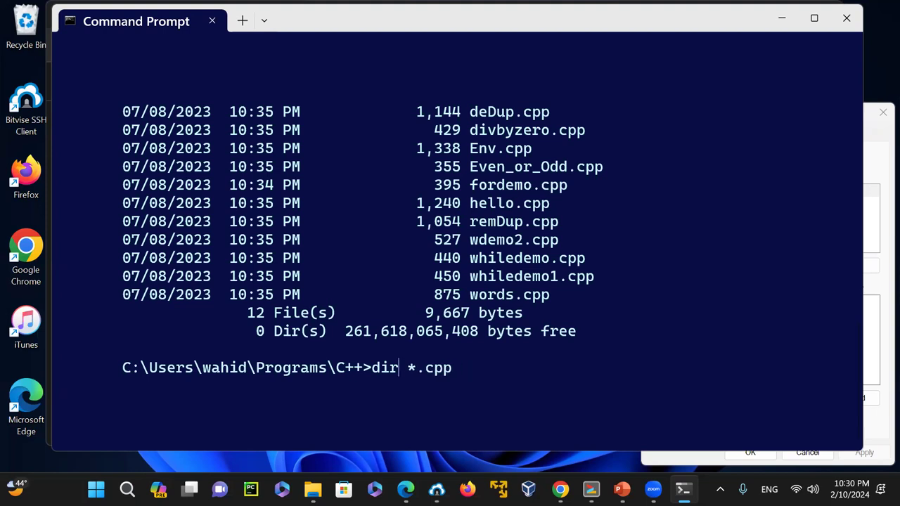
type("atgt")
type("r")
key("BackSpace")
key("BackSpace")
key("BackSpace")
type("tribe")
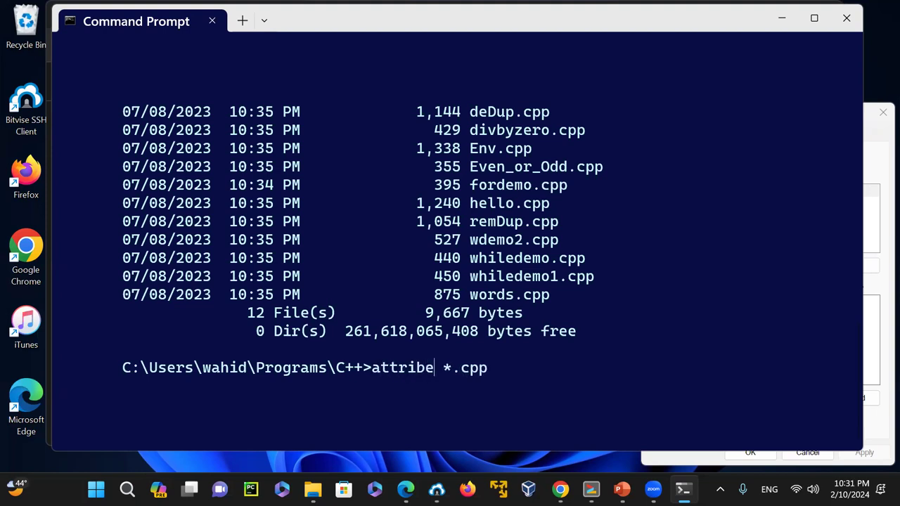
key("Return")
- Clear the console with cls and list the attributes of the C++ source files with attrib *.cpp
type("clear")
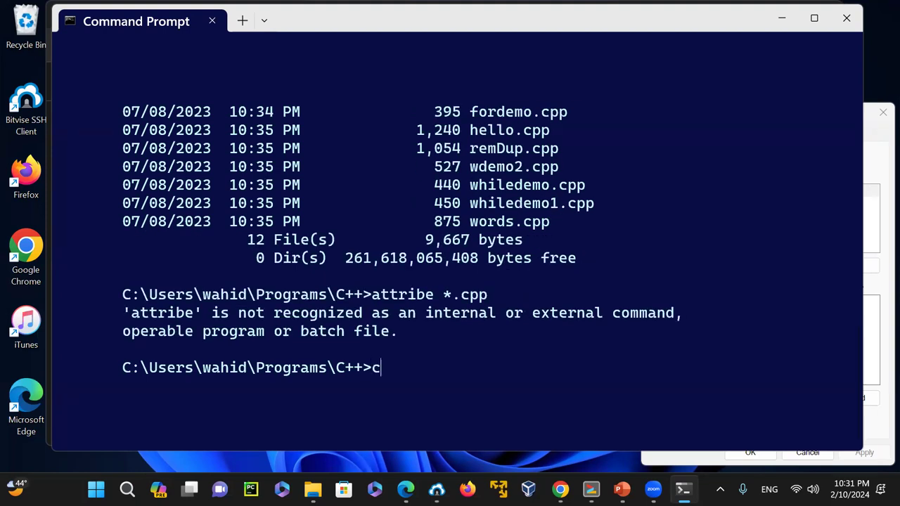
key("Return")
type("cls")
key("Return")
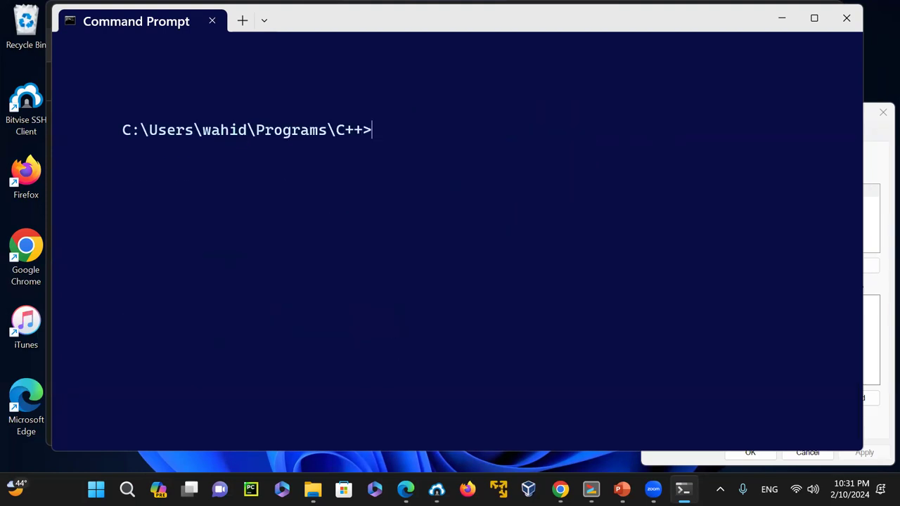
type("attrib *.cpp")
key("Return")
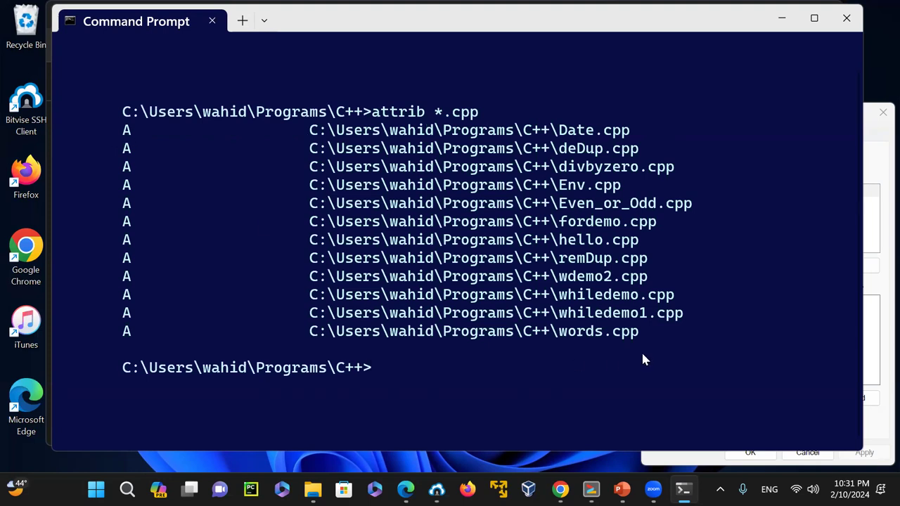
- Save the attribute listing to a text file by running attrib *.cpp > all-cpp.txt
key("Up")
type("> ")
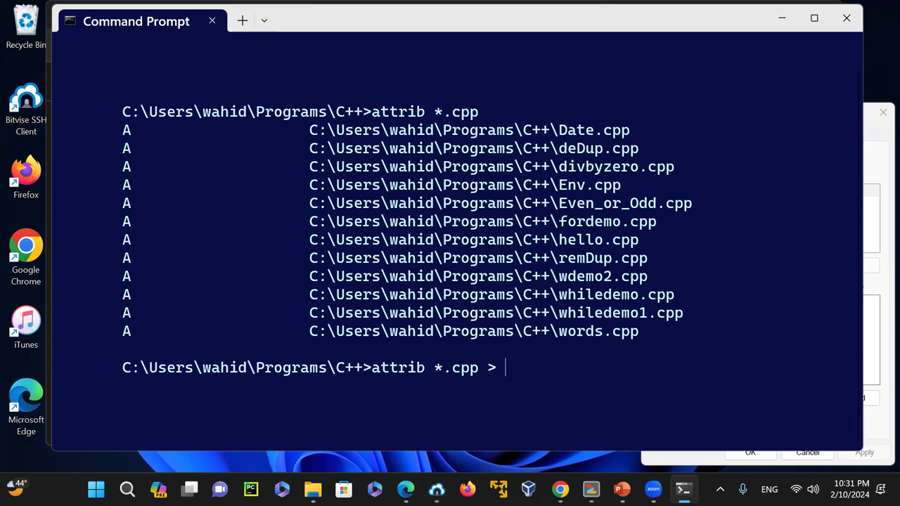
type("all.cpp")
key("BackSpace")
key("BackSpace")
key("BackSpace")
key("BackSpace")
key("BackSpace")
key("BackSpace")
type("all.txt")
key("Left")
key("Left")
key("Left")
key("Left")
key("Left")
key("Right")
type("-cpp")
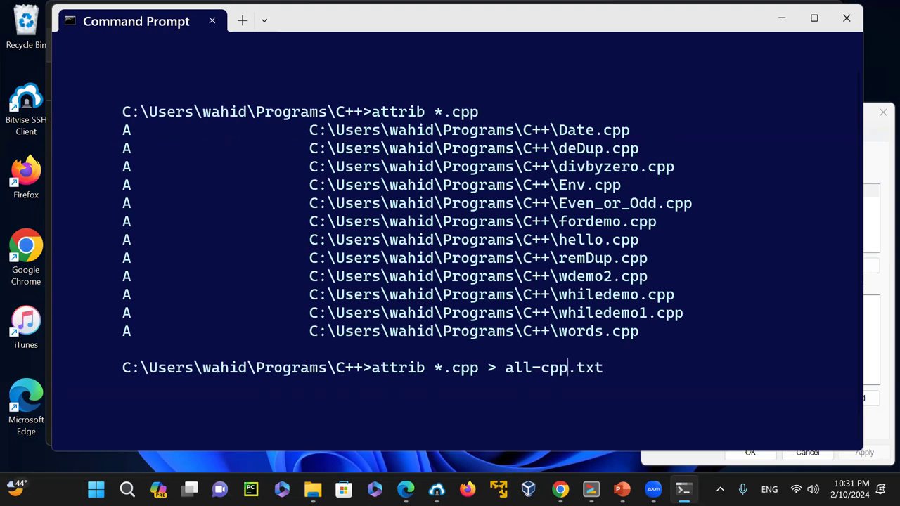
key("Return")
- Check the new text file with dir all-cpp.txt and show its attributes with attrib all-cpp.txt
type("dir ")
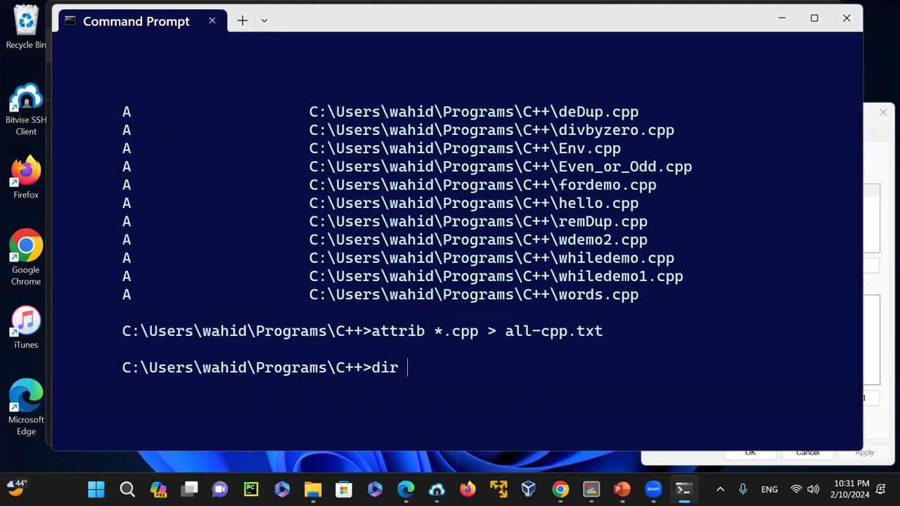
type("all-cpp.txt")
key("Return")
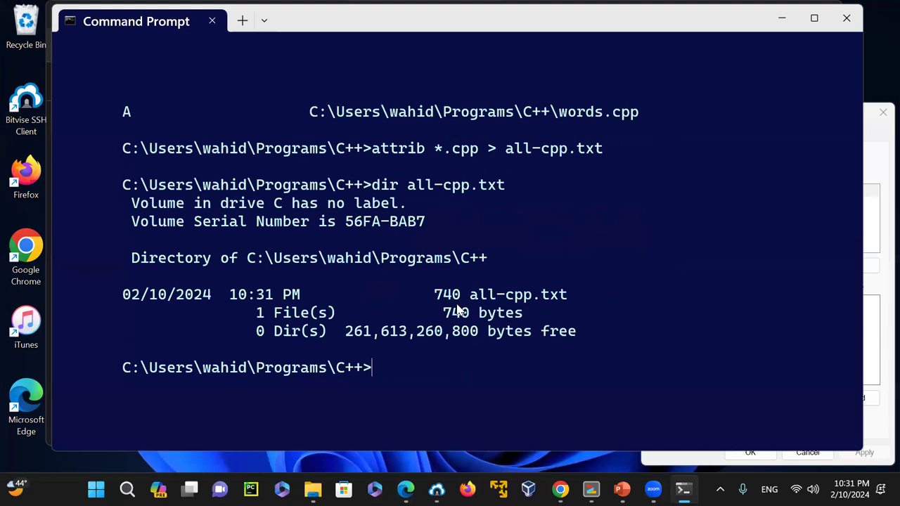
type("attrib ")
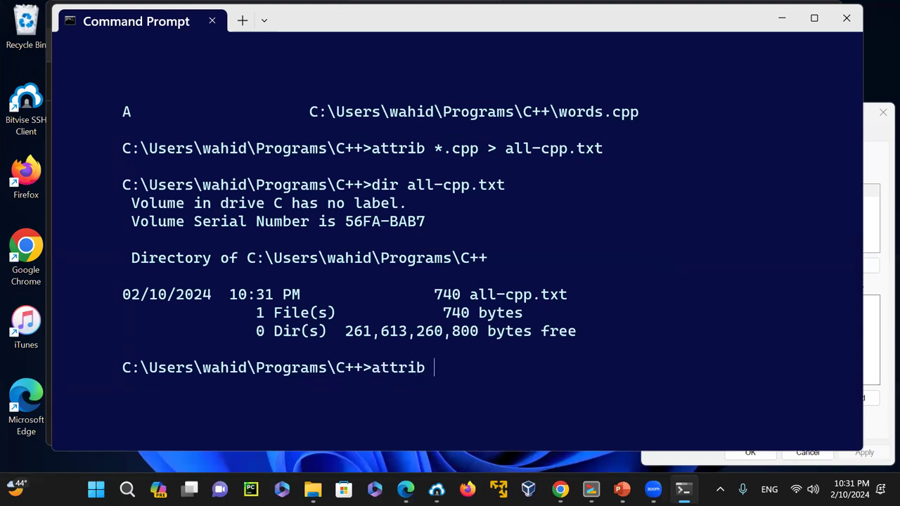
type("all-cpp.txt")
key("Return")
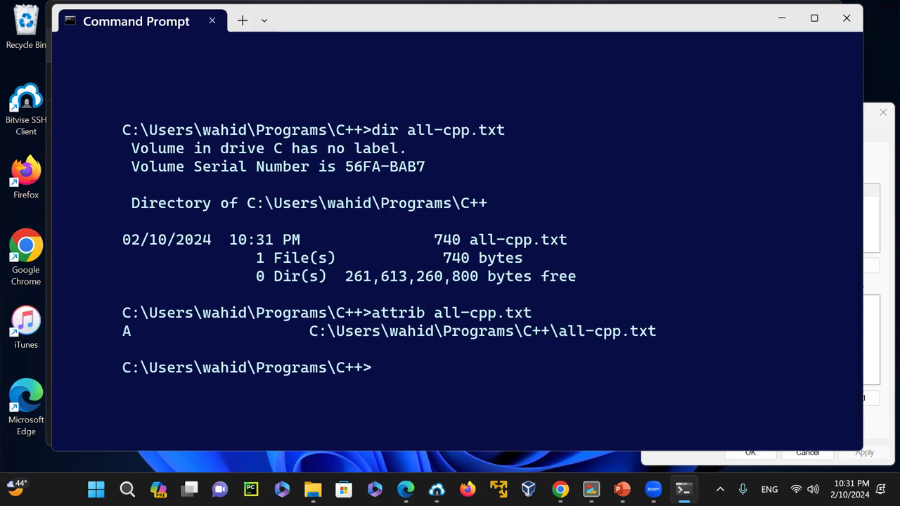
- Rework the recalled attrib command and run dir /a:a all-cpp.txt to list the file by its archive attribute
key("Up")
key("Left")
key("Left")
key("Left")
key("Left")
key("Left")
key("Left")
key("Left")
key("Left")
key("Left")
key("Left")
key("Left")
key("Left")
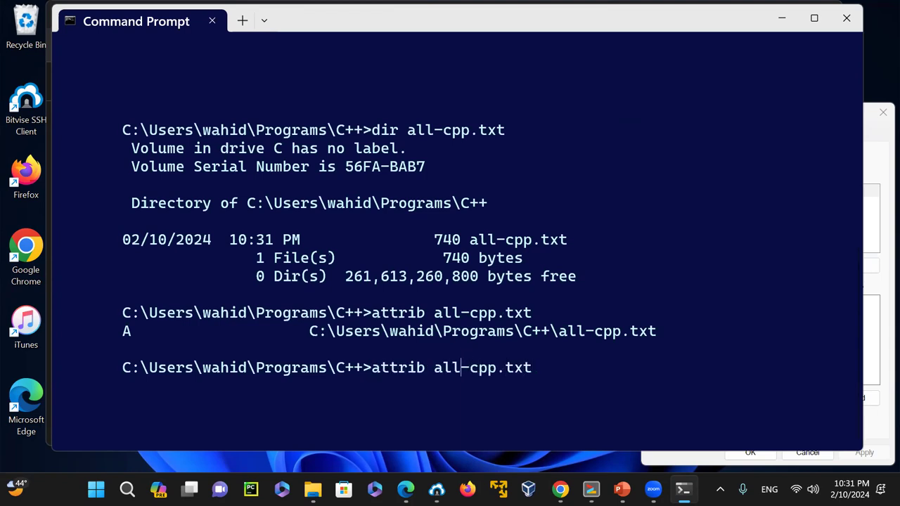
key("BackSpace")
key("BackSpace")
key("BackSpace")
key("BackSpace")
key("BackSpace")
key("BackSpace")
type("dir /a")
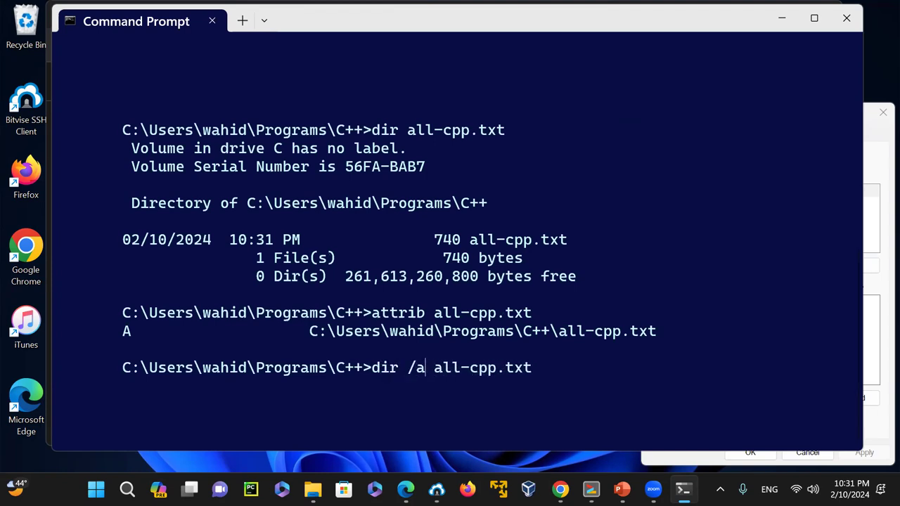
type(":a")
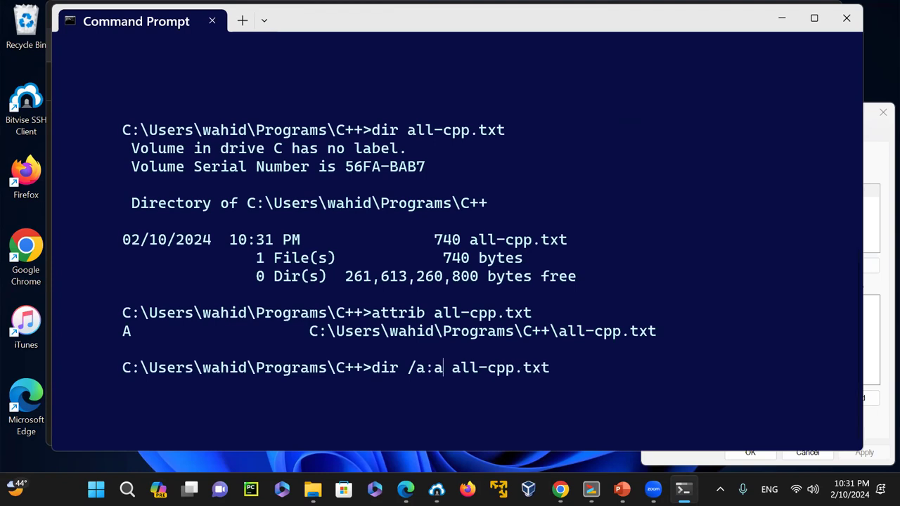
key("Return")
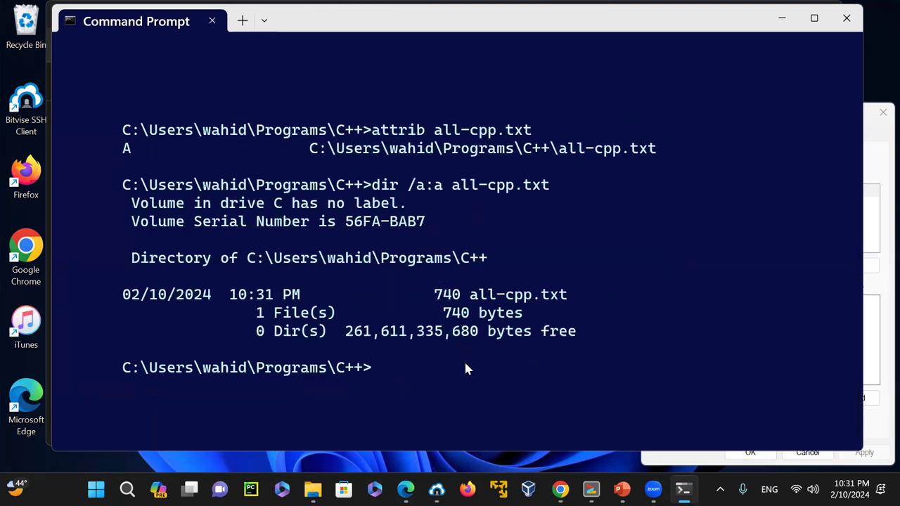
- Remove the attribute filter from the recalled command and run dir all-cpp.txt
key("Up")
key("Left")
key("Left")
key("Left")
key("Left")
key("Left")
key("Left")
key("Left")
key("Left")
key("Left")
key("Left")
key("Left")
key("Left")
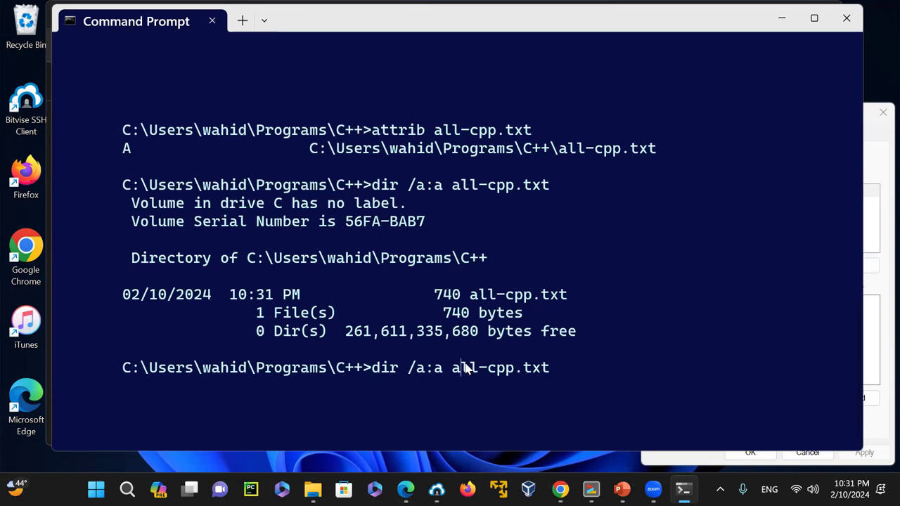
key("BackSpace")
key("BackSpace")
key("BackSpace")
key("BackSpace")
key("BackSpace")
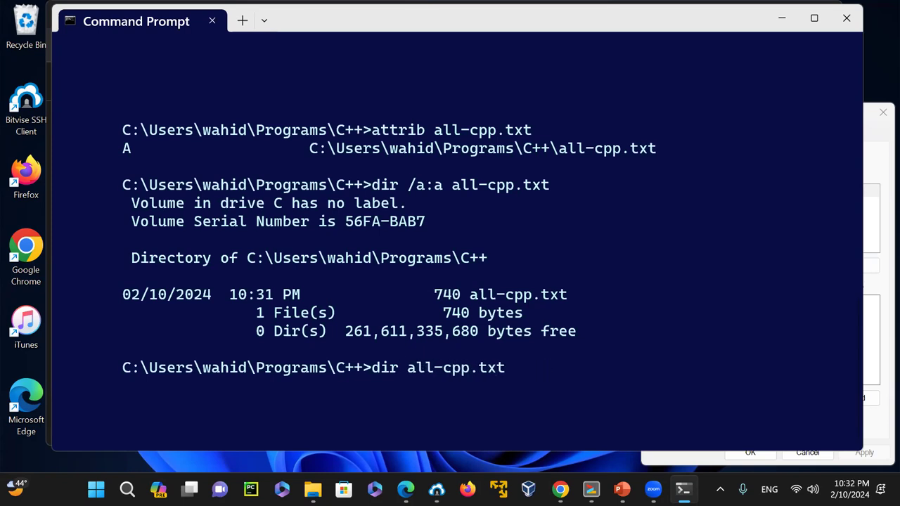
key("Return")
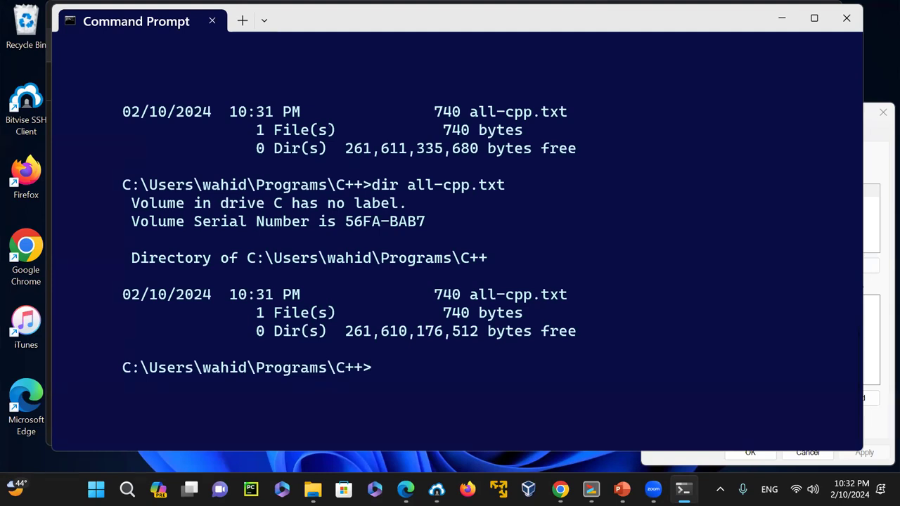
- Turn the recalled dir command into attrib all-cpp.txt and run it to show the file's attributes
key("Up")
key("Up")
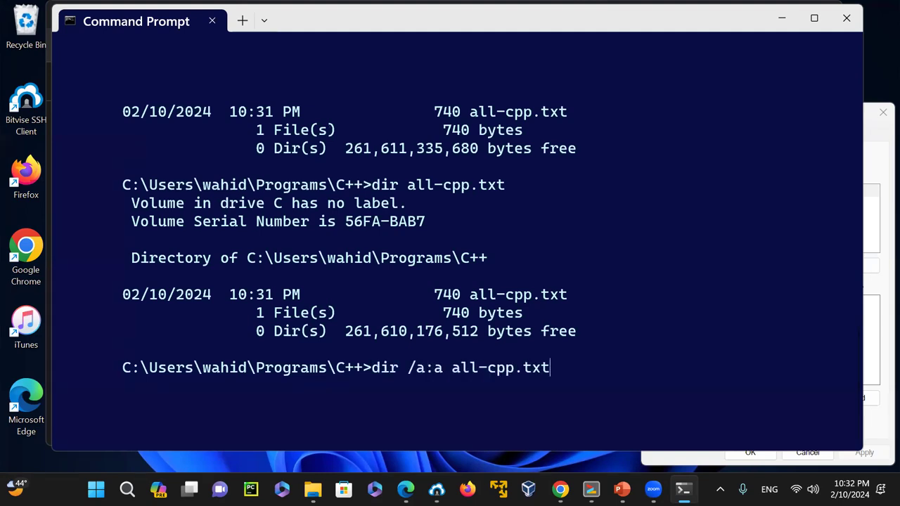
key("Left")
key("Left")
key("Left")
key("Left")
key("Left")
key("Left")
key("Left")
key("Left")
key("Left")
key("Left")
key("Left")
key("Left")
key("BackSpace")
key("BackSpace")
key("BackSpace")
key("BackSpace")
key("BackSpace")
key("BackSpace")
key("BackSpace")
key("BackSpace")
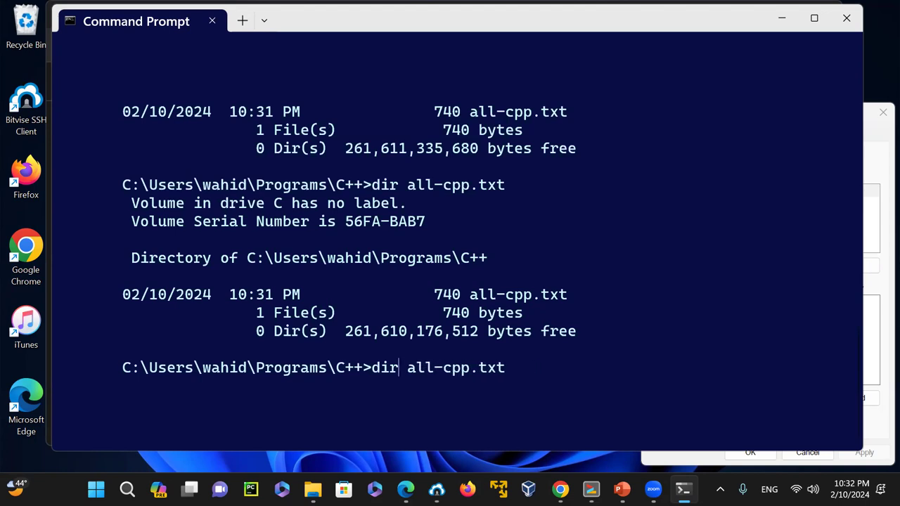
type("attrib")
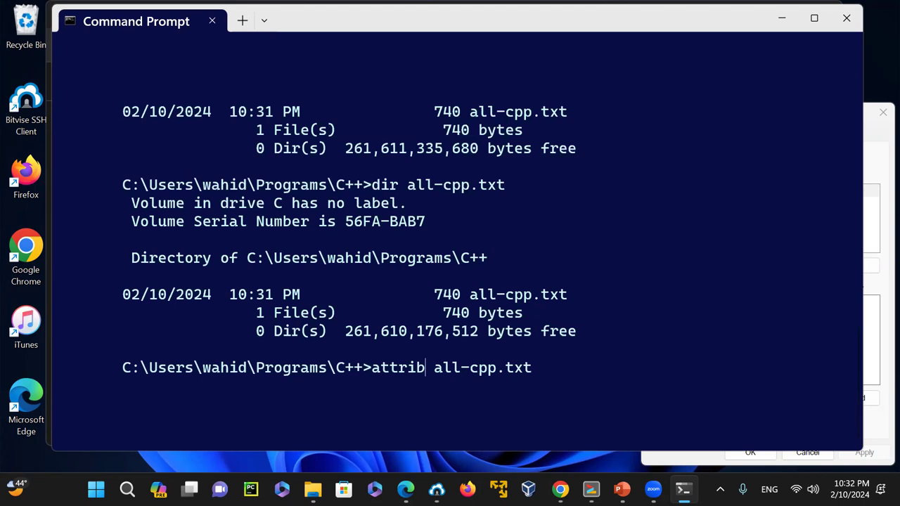
key("Return")
- Make the text file read-only with attrib +r all-cpp.txt and check its attributes with attrib all-cpp.txt
type("attrib +r")
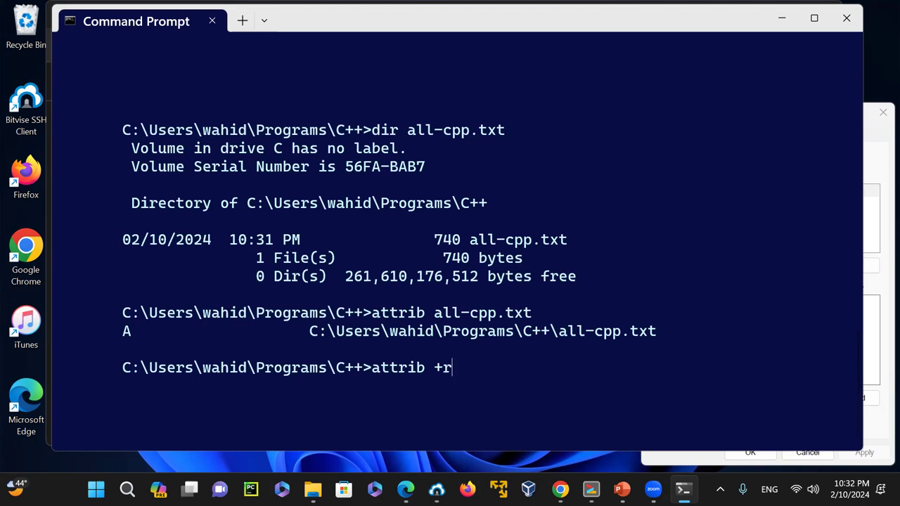
type(" all-cpp.txt")
key("Return")
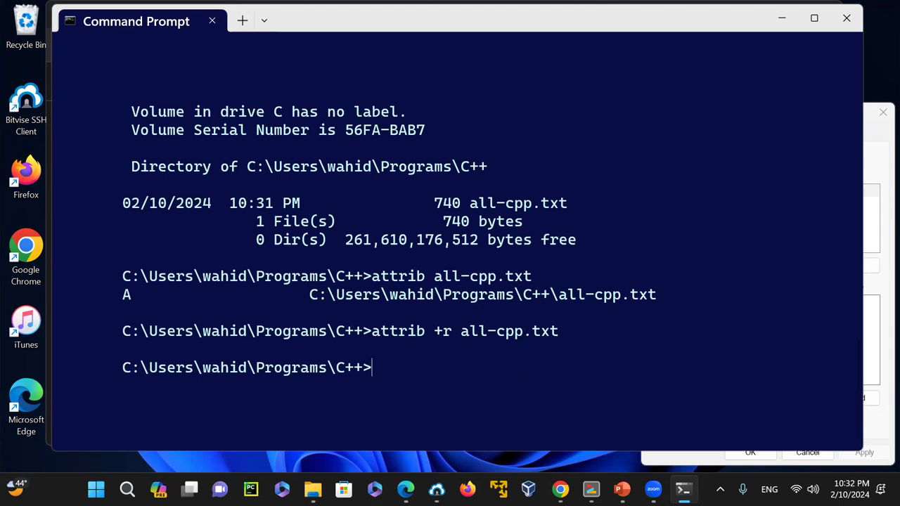
key("Up")
key("Up")
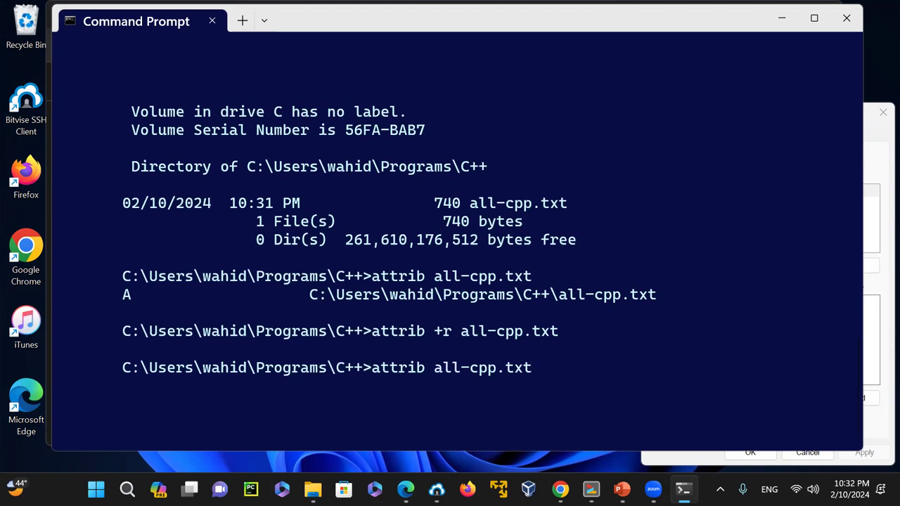
key("Return")
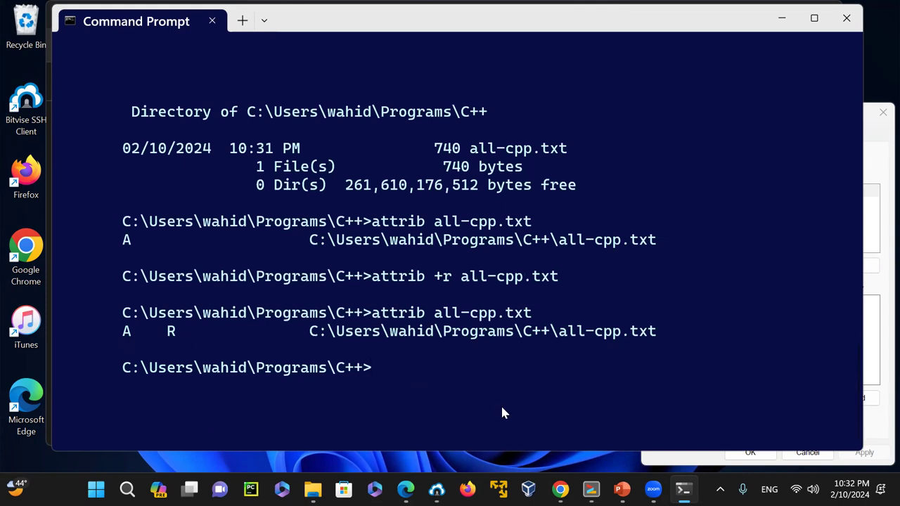
- Add the system attribute with attrib +s all-cpp.txt and recheck the file with attrib all-cpp.txt
key("Up")
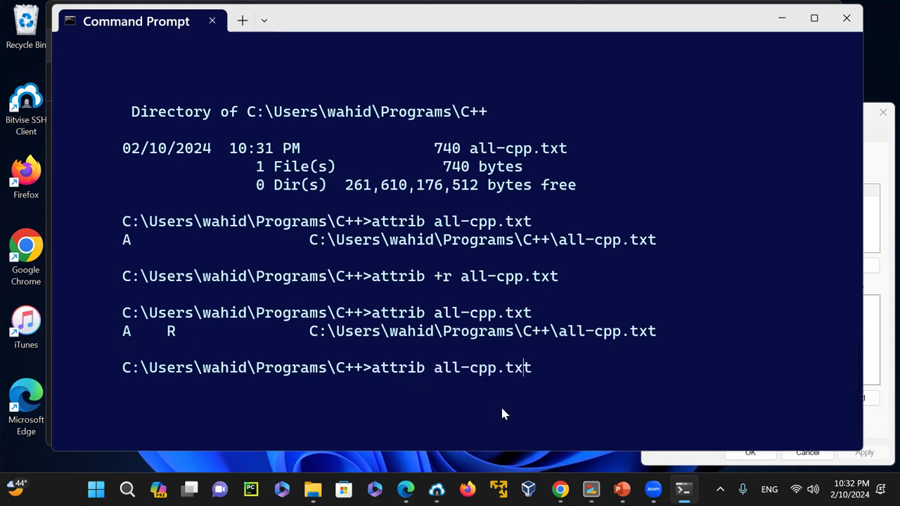
key("Up")
key("Up")
key("Left")
key("Left")
key("Left")
key("Left")
key("Left")
key("Left")
key("Left")
key("Left")
key("Left")
key("Left")
key("Left")
key("Left")
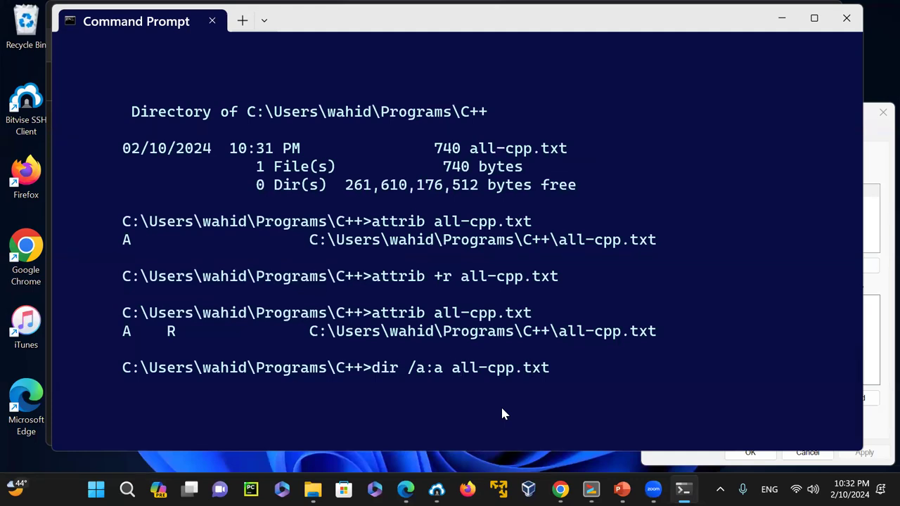
key("Down")
key("Down")
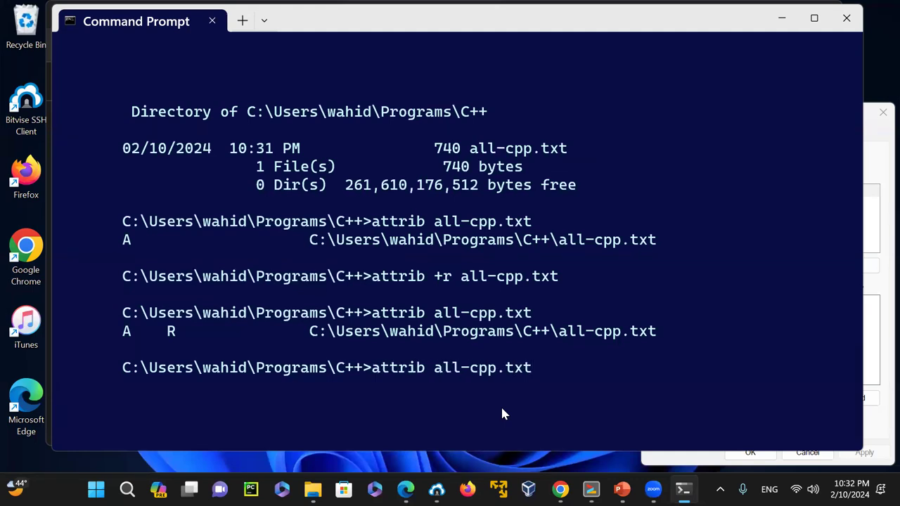
key("Left")
key("Left")
key("Left")
key("Left")
key("Left")
key("Left")
key("Left")
key("Left")
key("Left")
key("Left")
key("Left")
type("+s")
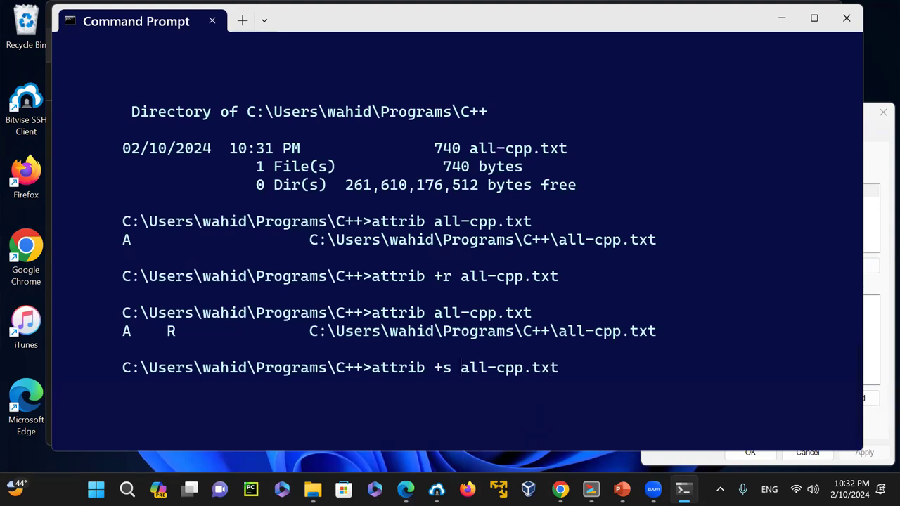
key("Return")
key("Up")
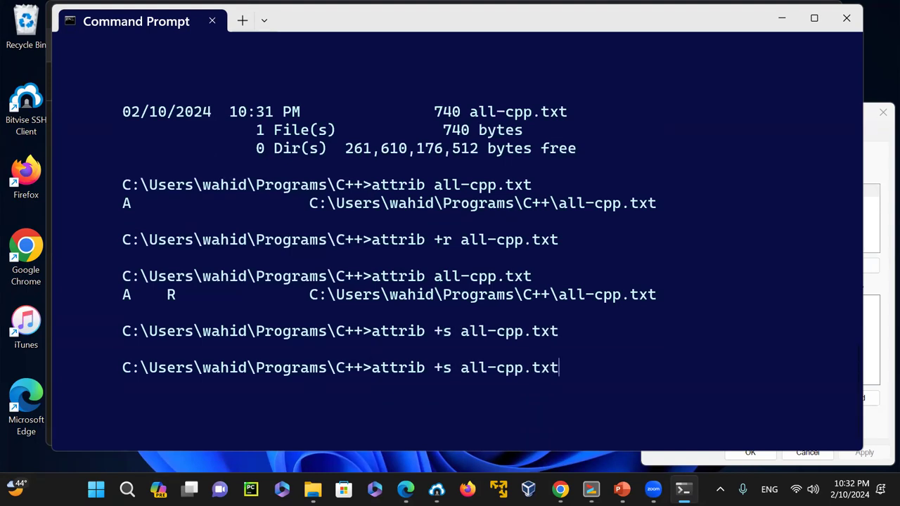
key("Up")
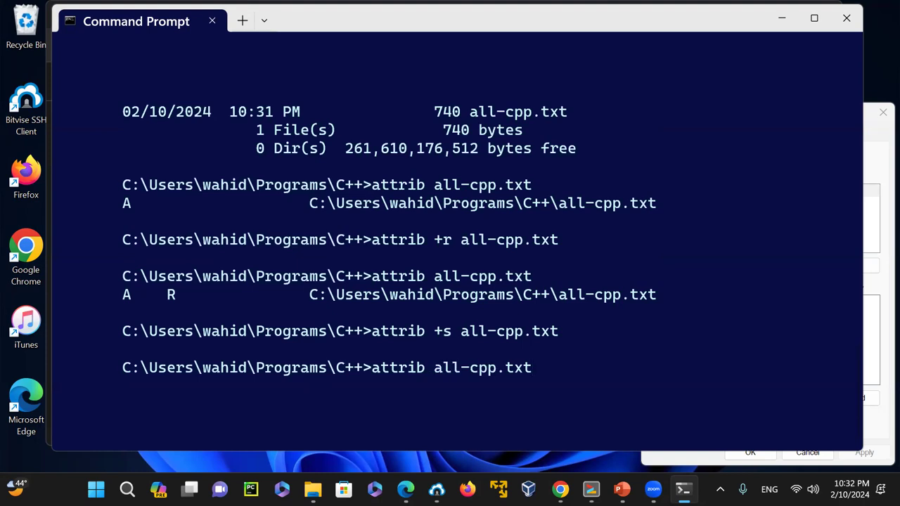
key("Return")
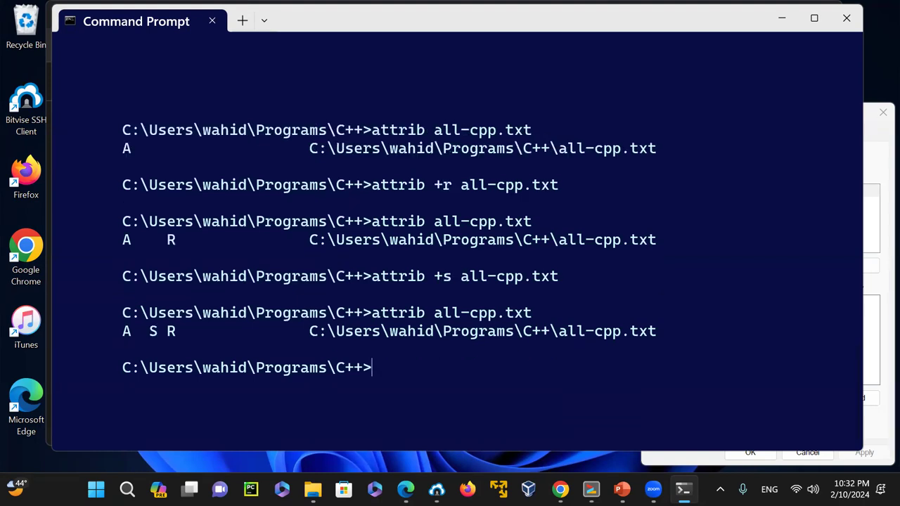
- Remove the system attribute with attrib -s all-cpp.txt and recheck the file with attrib all-cpp.txt
key("Up")
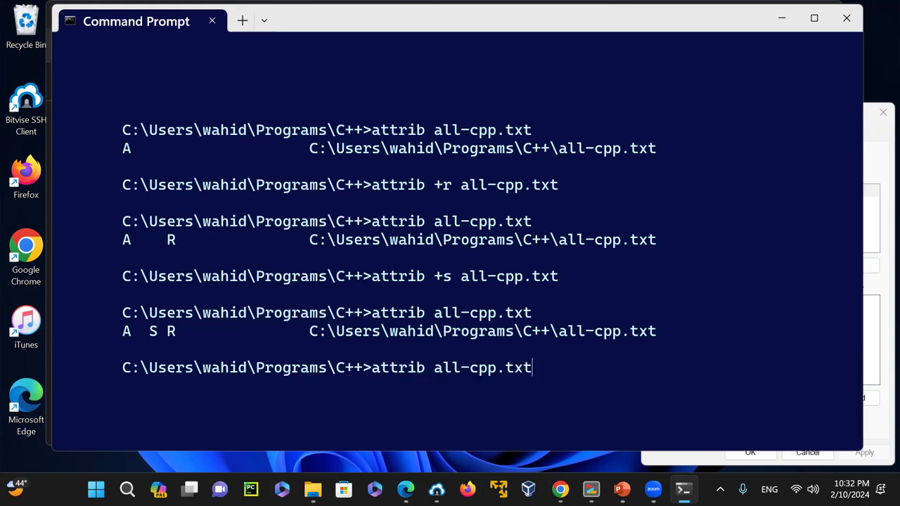
key("Up")
key("Left")
key("Left")
key("Left")
key("Left")
key("Left")
key("Left")
key("Left")
key("Left")
key("Left")
key("Left")
key("Left")
key("Left")
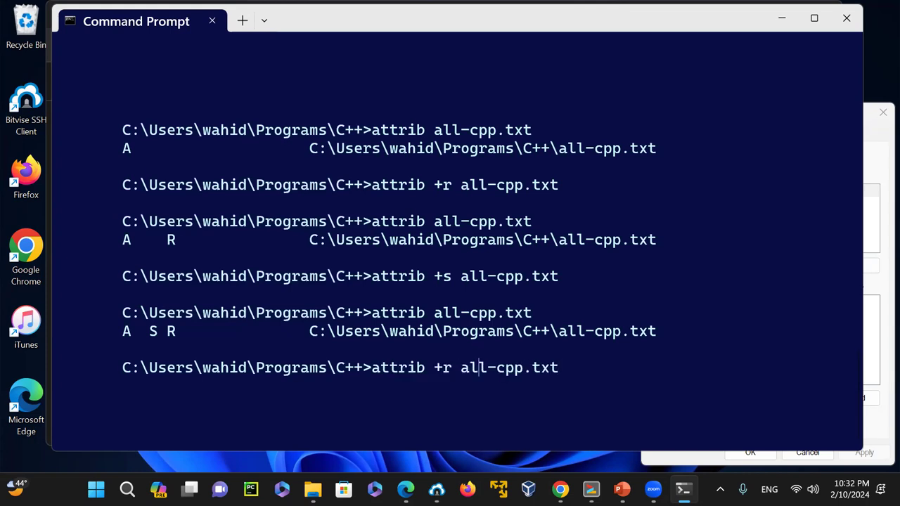
key("BackSpace")
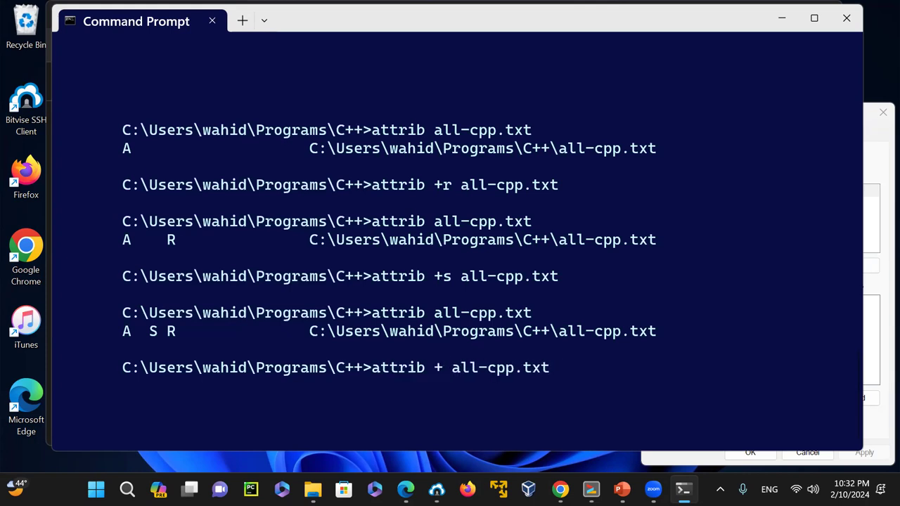
type("s")
key("BackSpace")
key("BackSpace")
type("-r")
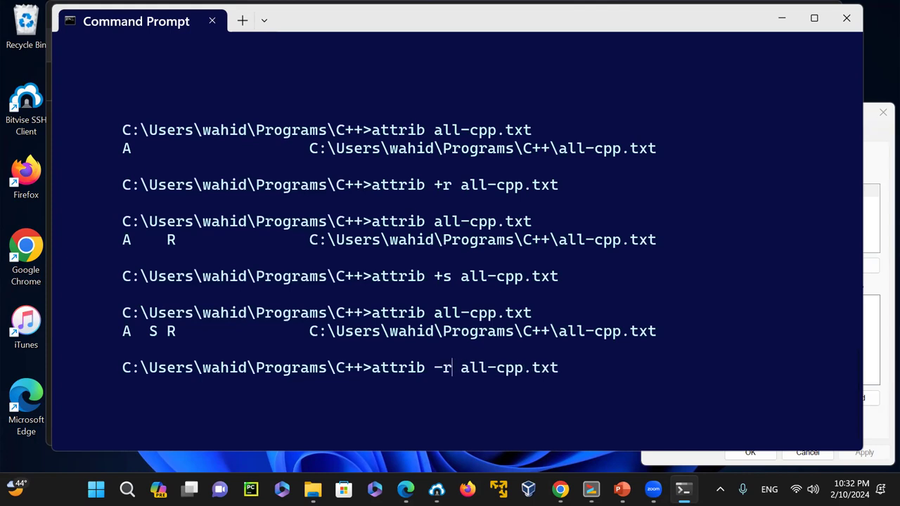
key("BackSpace")
type("s")
key("Return")
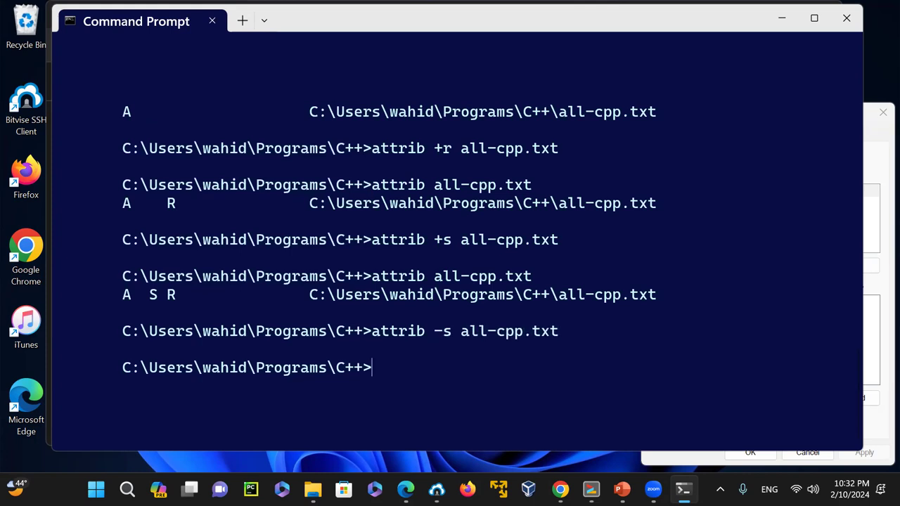
key("Up")
key("Up")
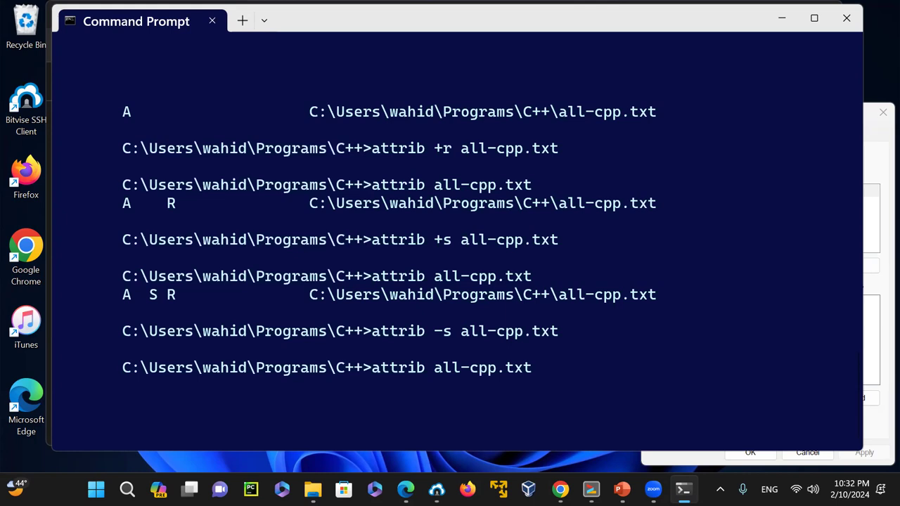
key("Return")
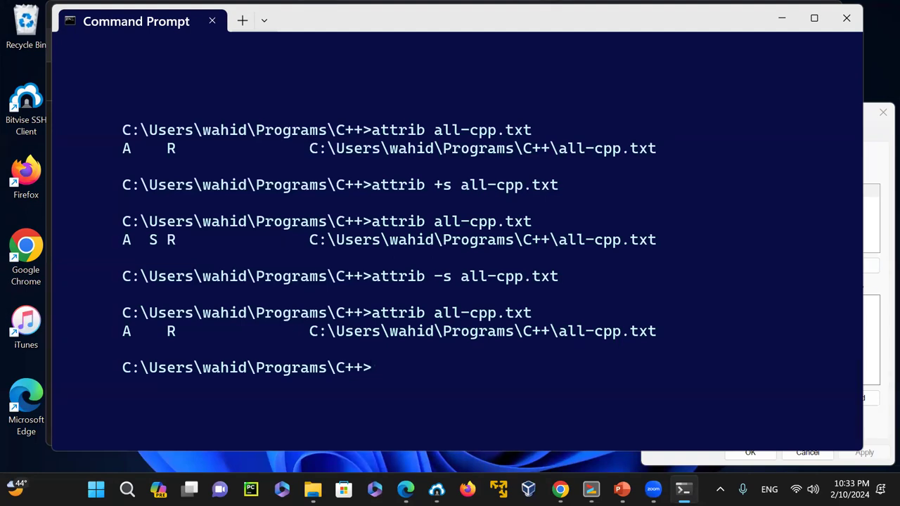
- Restore the system attribute with attrib +s all-cpp.txt and list the folder's system files with dir /a:s *
key("Up")
key("Up")
key("Up")
key("Down")
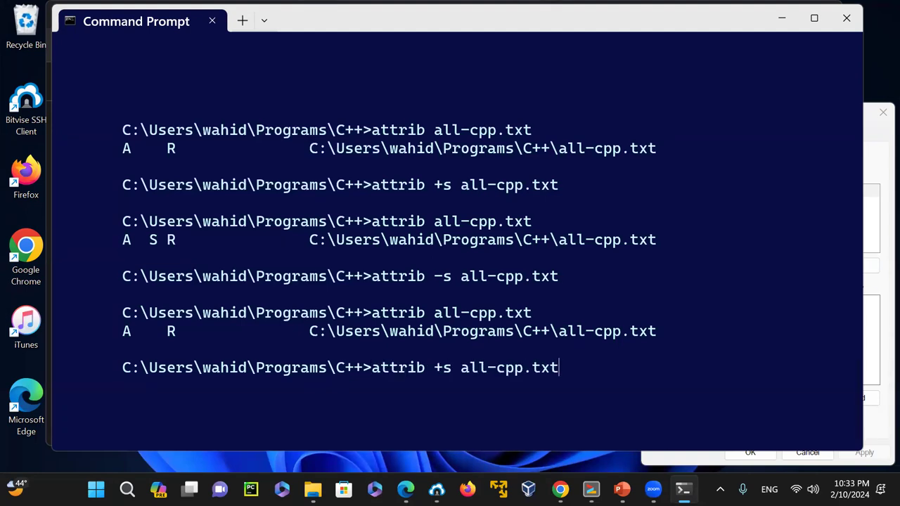
key("Return")
type("dir ")
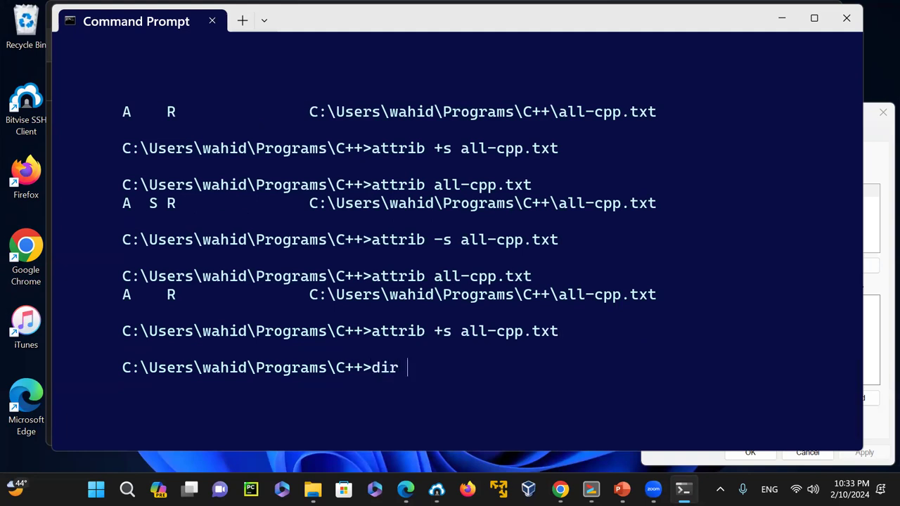
type("/a:s *")
key("Return")
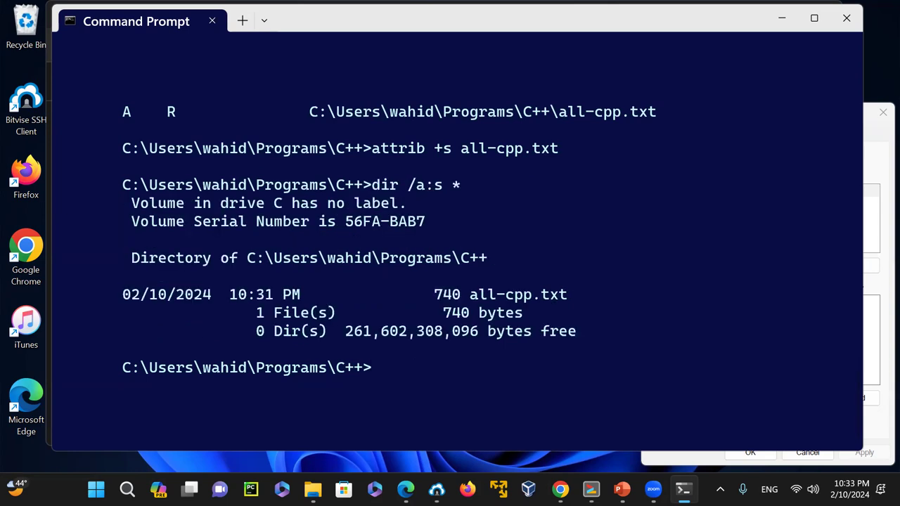
- Change the attribute filter to r and list the folder's read-only files with dir /a:r *
key("Up")
key("Left")
key("Left")
key("BackSpace")
type("r")
key("Return")
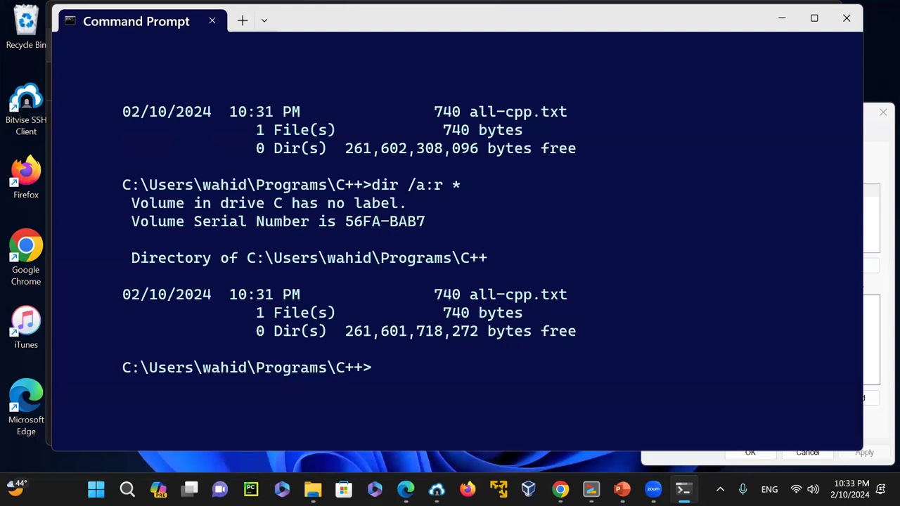
- Try to delete the protected text file with del all-cpp.txt
type("del all-cpp.txt")
key("Return")
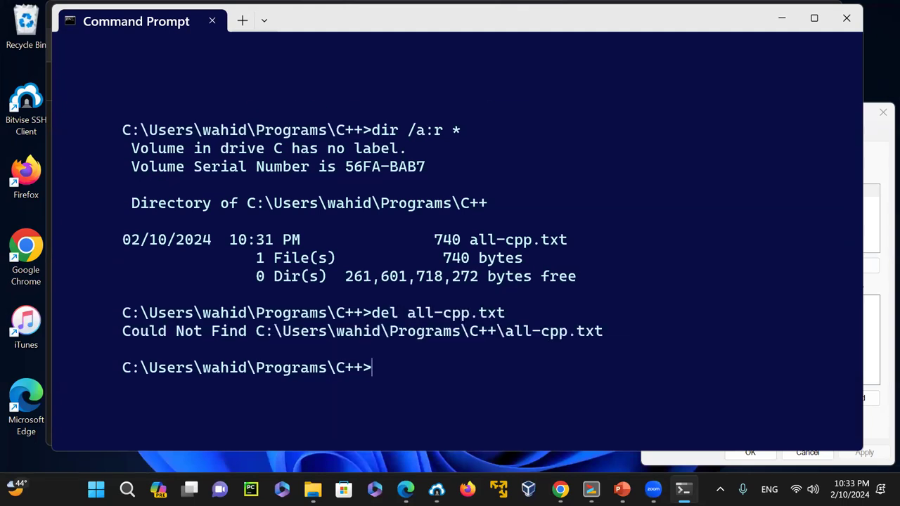
- List the folder's read-only files again with dir /a:r *
type("del")
key("BackSpace")
key("BackSpace")
key("BackSpace")
key("BackSpace")
key("Up")
key("Up")
key("Left")
key("Left")
key("BackSpace")
type("s")
key("End")
key("Left")
key("Left")
key("BackSpace")
type("r")
key("Return")
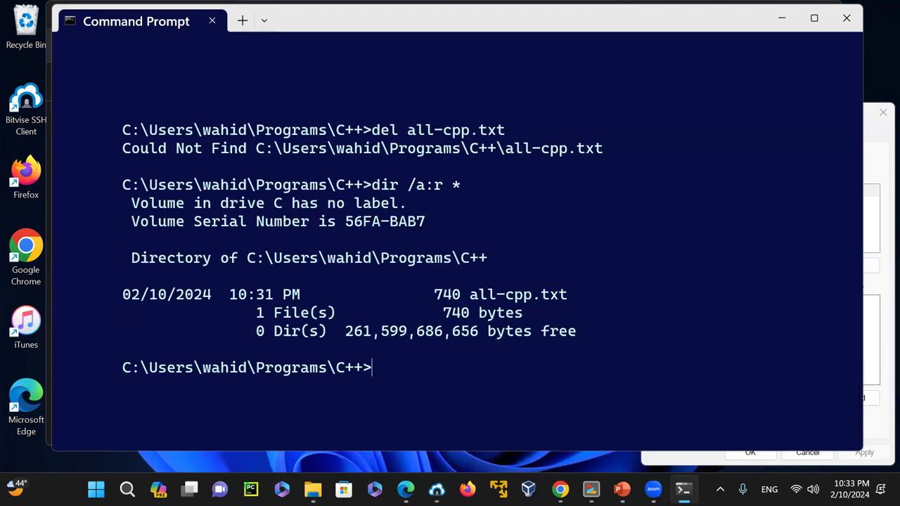
- Try to remove the read-only attribute with attrib -r all-cpp.txt
key("Up")
key("Up")
key("Left")
key("Left")
key("Left")
key("Left")
key("Left")
key("Left")
key("Left")
key("Left")
key("Left")
key("Left")
key("Delete")
key("BackSpace")
type("-r")
key("Return")
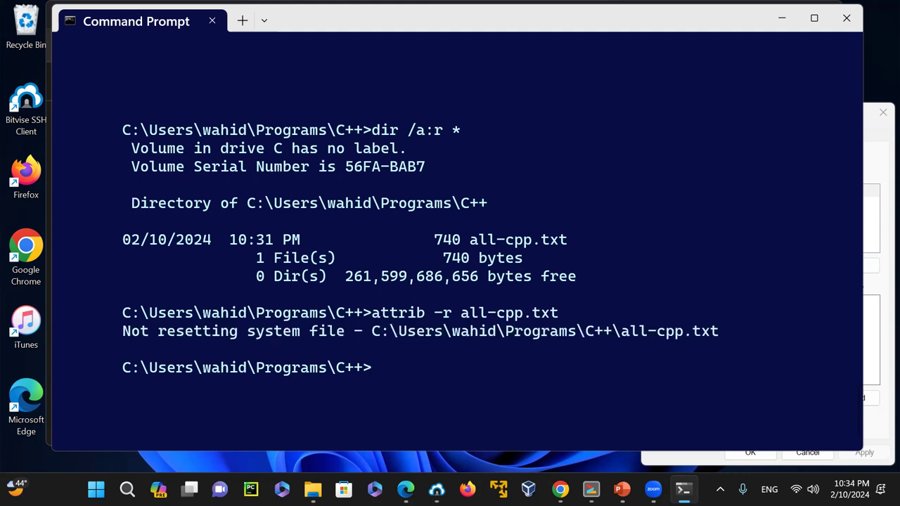
- Look up the text file with dir all-cpp.txt and check its attributes with attrib all*
type("dir all-cpp.txt")
key("Return")
type("attrib ")
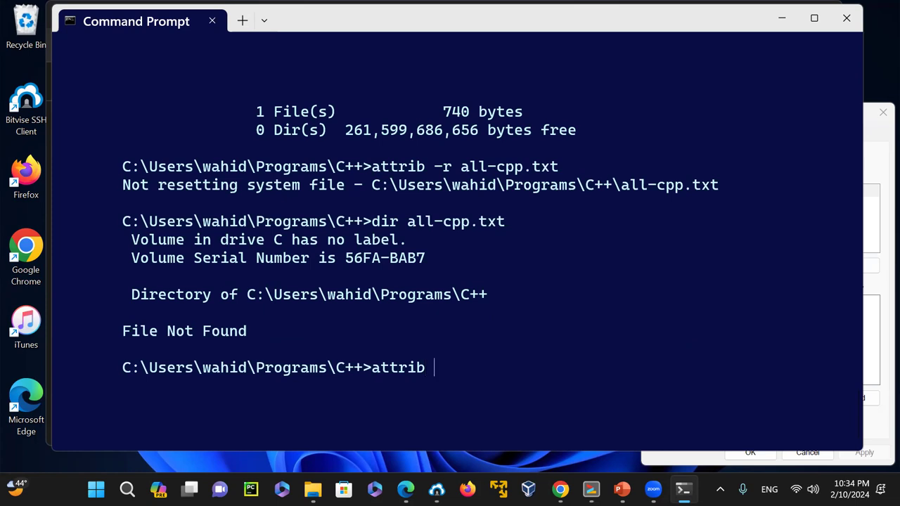
type("all*")
key("Return")
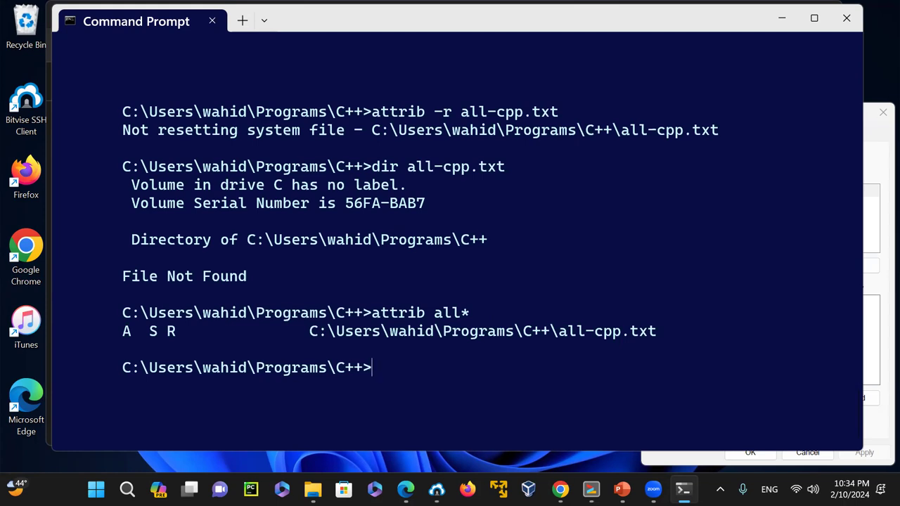
- Try again to clear the read-only attribute with attrib -r all-cpp.txt
type("attrib -r ")
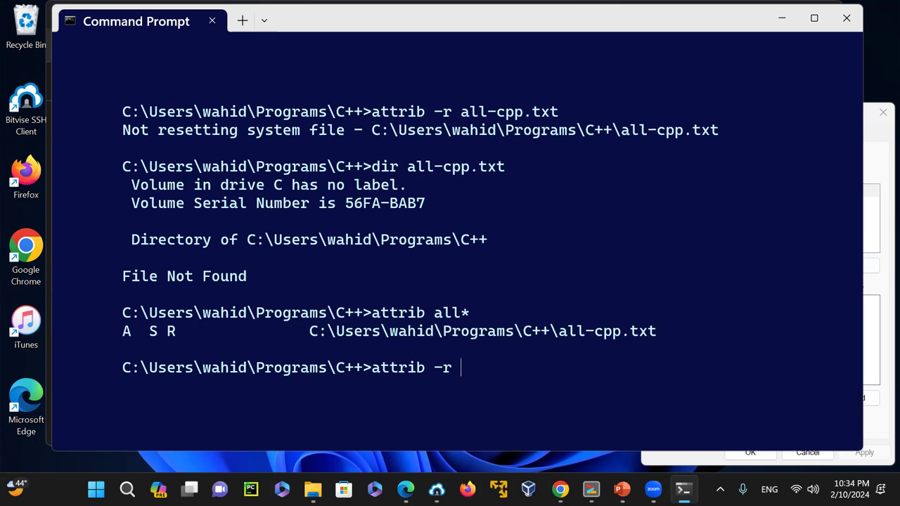
type("all-cpp.txt")
key("Return")
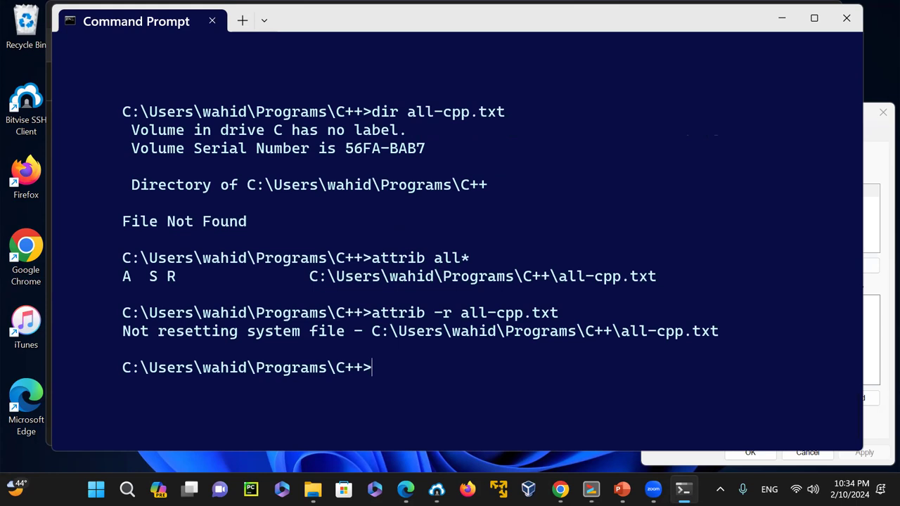
- Remove the file's system attribute with attrib -s all-cpp.txt
key("Up")
key("Left")
key("Left")
key("Left")
key("Left")
key("Left")
key("Left")
key("Left")
key("Left")
key("Left")
key("Left")
key("Left")
key("Left")
key("BackSpace")
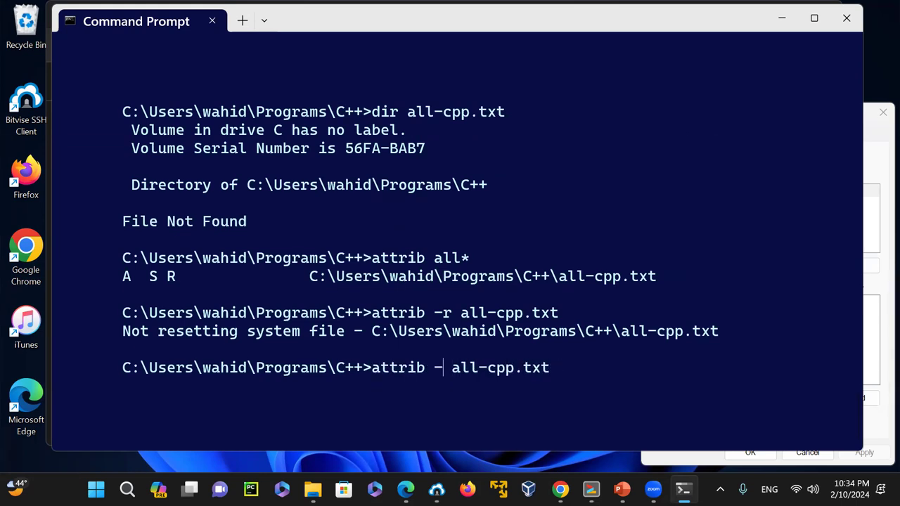
type("s")
key("Return")
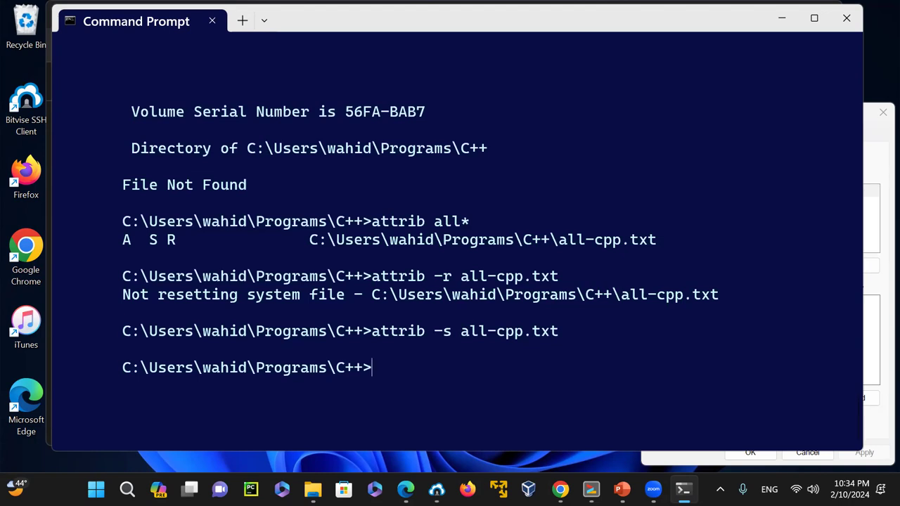
- Recheck the file with attrib all* and remove its read-only attribute with attrib -r all-cpp.txt
key("Up")
key("Up")
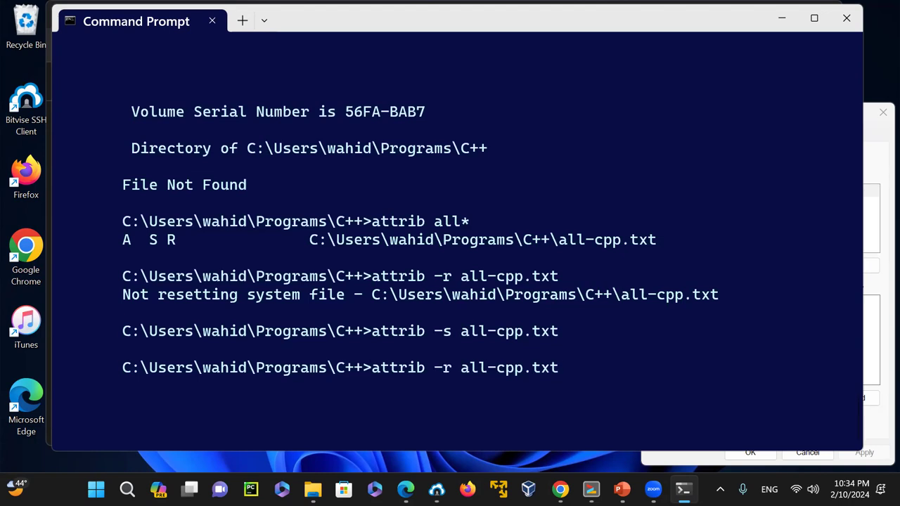
key("Up")
key("Up")
key("Up")
key("Up")
key("Up")
key("Down")
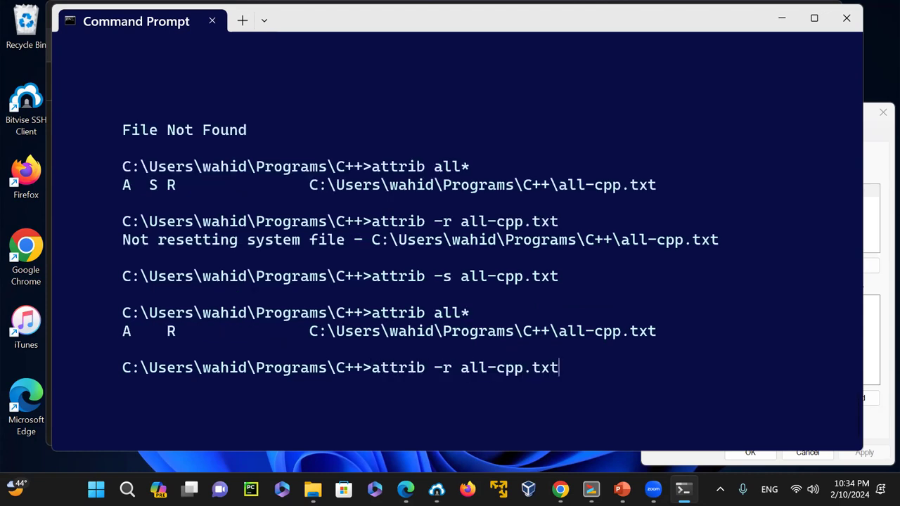
key("Return")
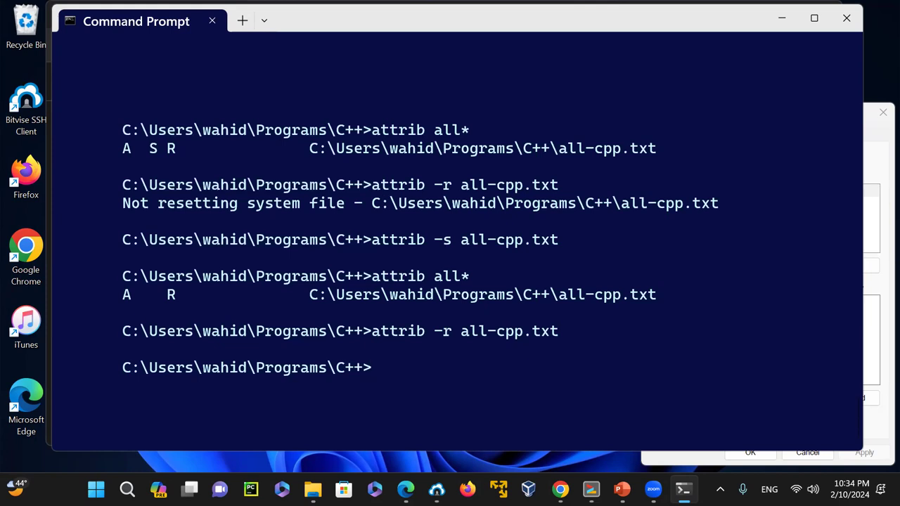
- List the read-only files with dir /a:r * and look up the text file with dir all-cpp.txt
key("Up")
key("Up")
key("Return")
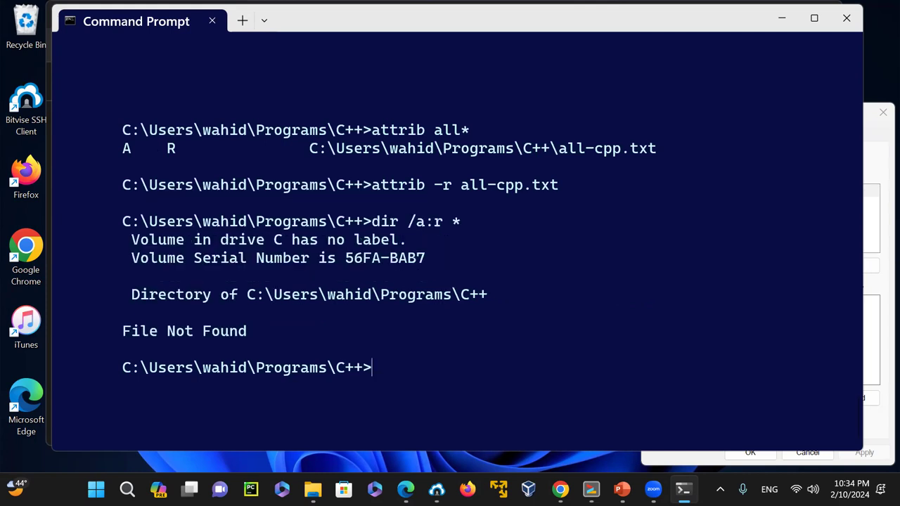
key("Up")
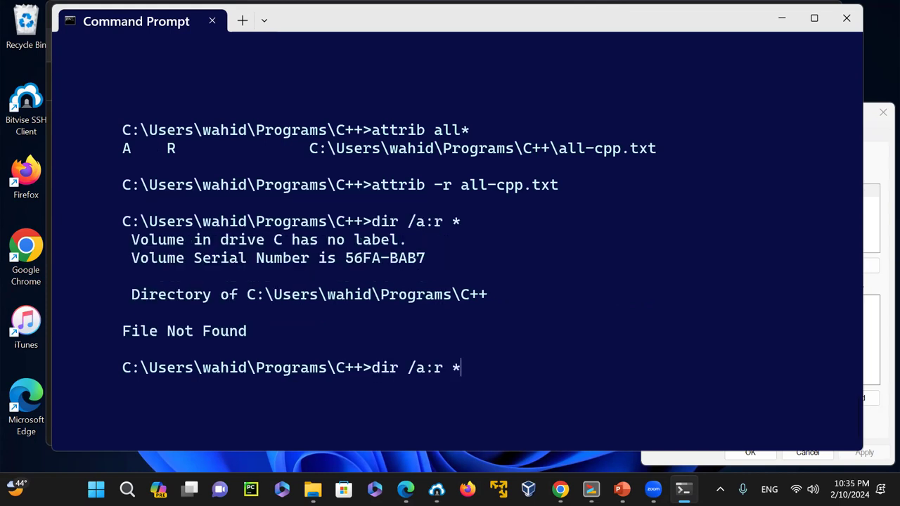
key("BackSpace")
key("BackSpace")
key("BackSpace")
key("BackSpace")
key("BackSpace")
key("BackSpace")
type("all-cpp.txt")
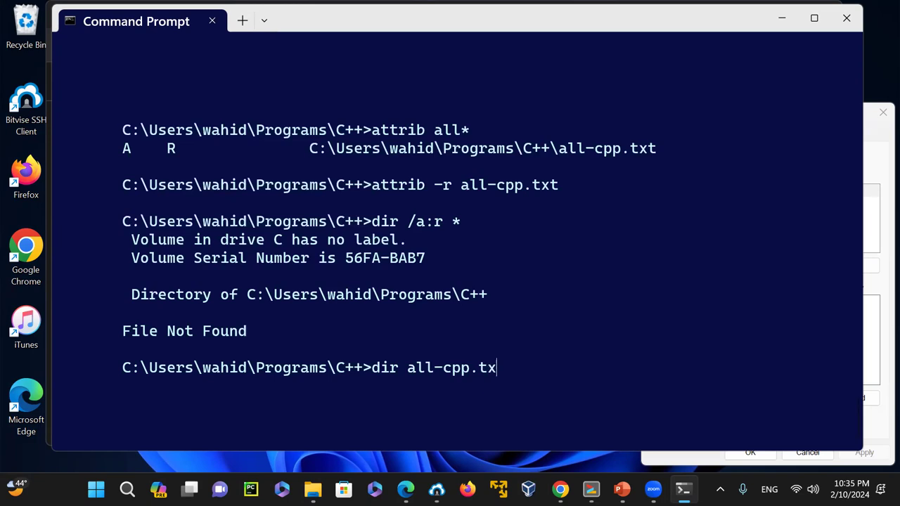
key("Return")
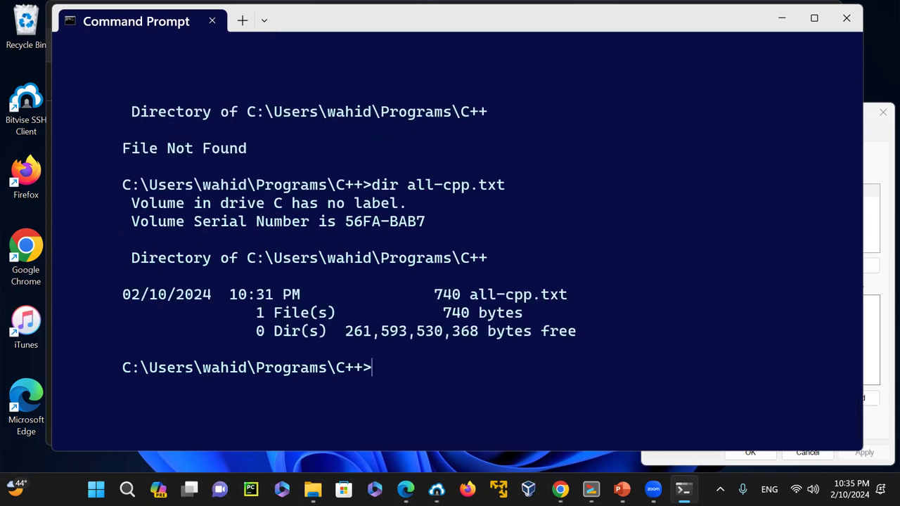
- Check the text file's attributes with attrib all-cpp.txt
key("Up")
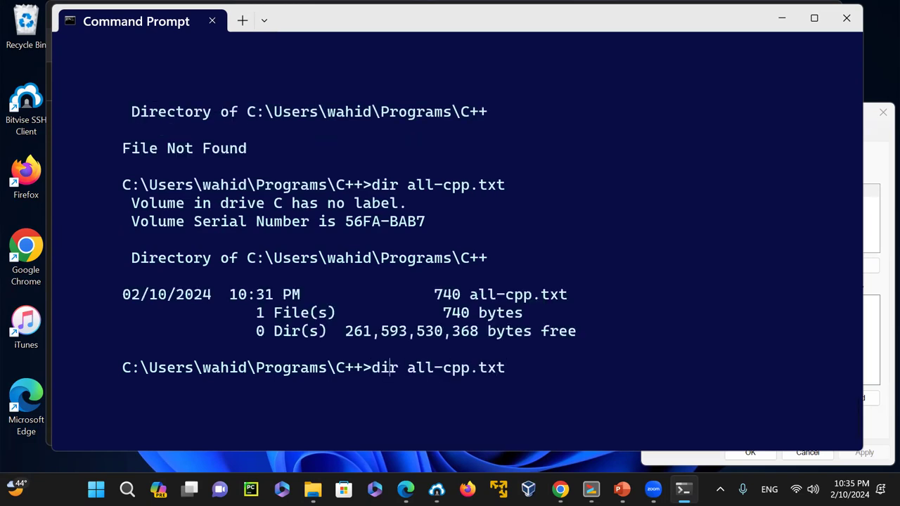
key("BackSpace")
key("BackSpace")
key("BackSpace")
type("attrib")
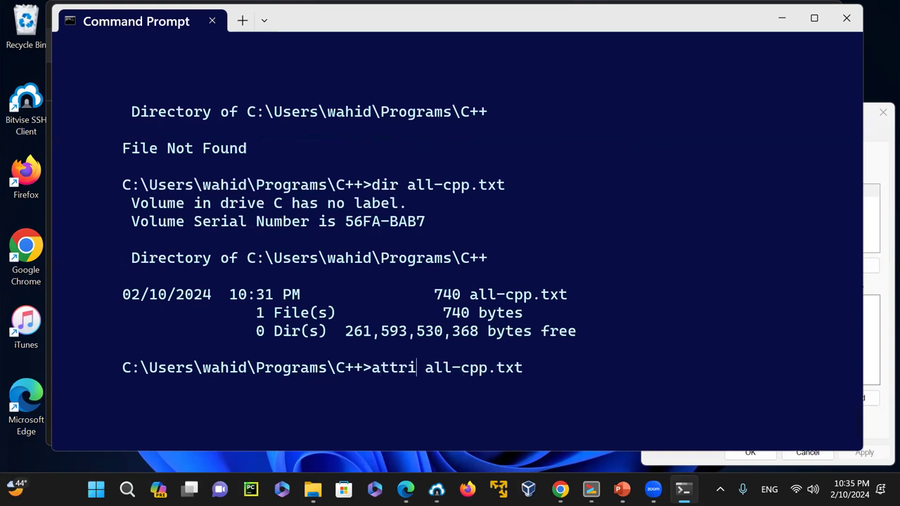
key("Return")
- Delete the text file with del all-cpp.txt and close the command session with exit
type("del")
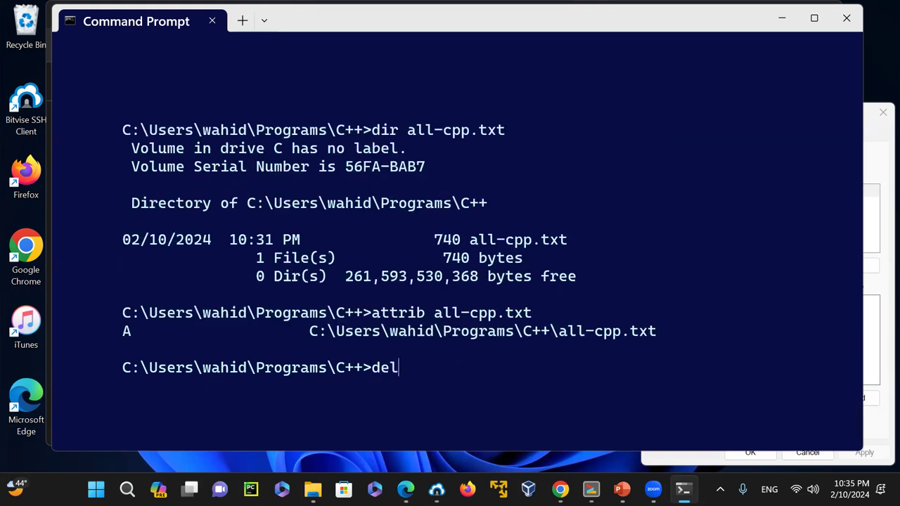
type(" a-")
type("l-cpp.txt")
key("Return")
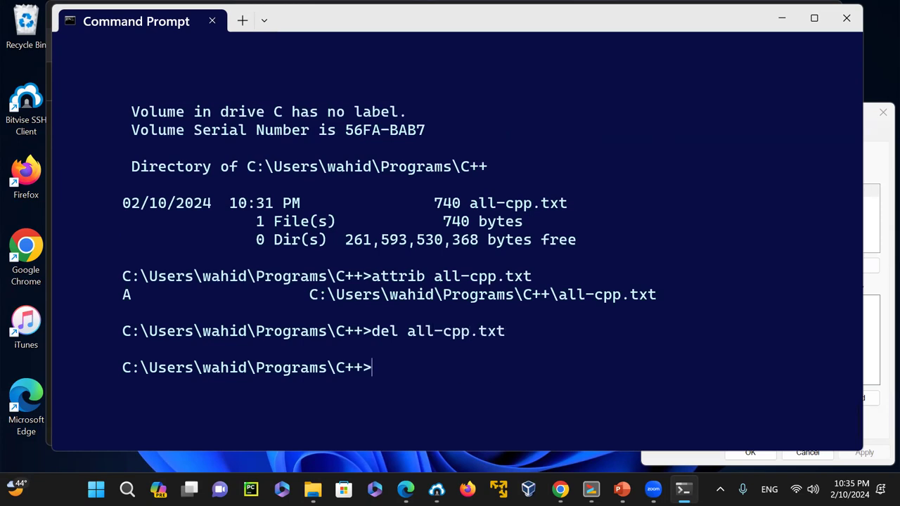
type("exit")
key("Return")
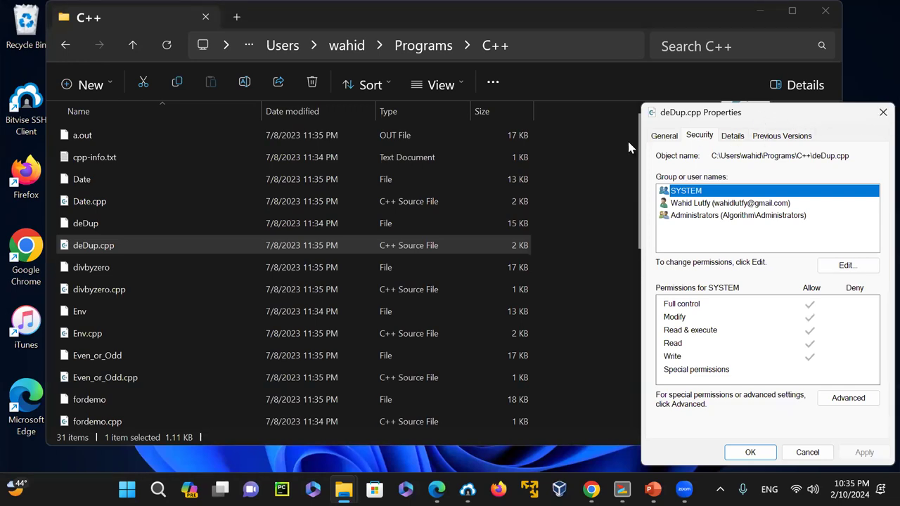
- View the details and previous versions of deDup.cpp, and close its properties
left_click(733, 136)
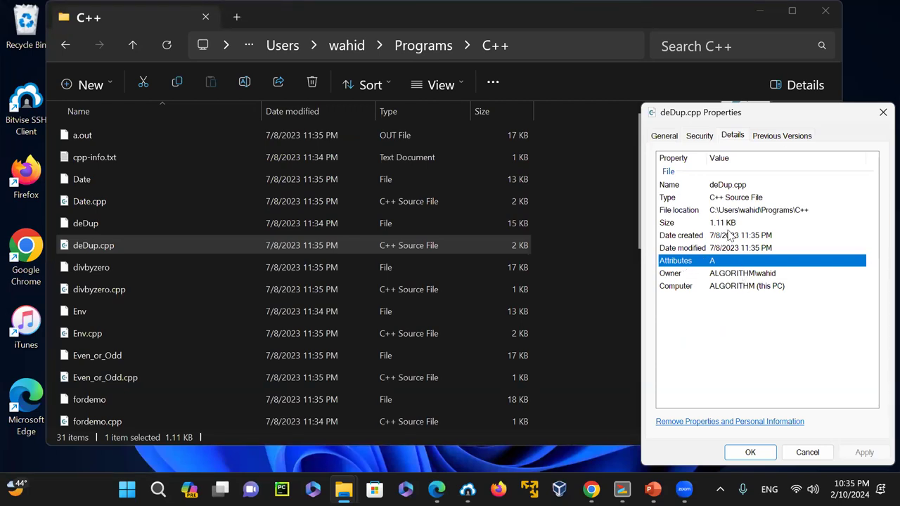
left_click(784, 136)
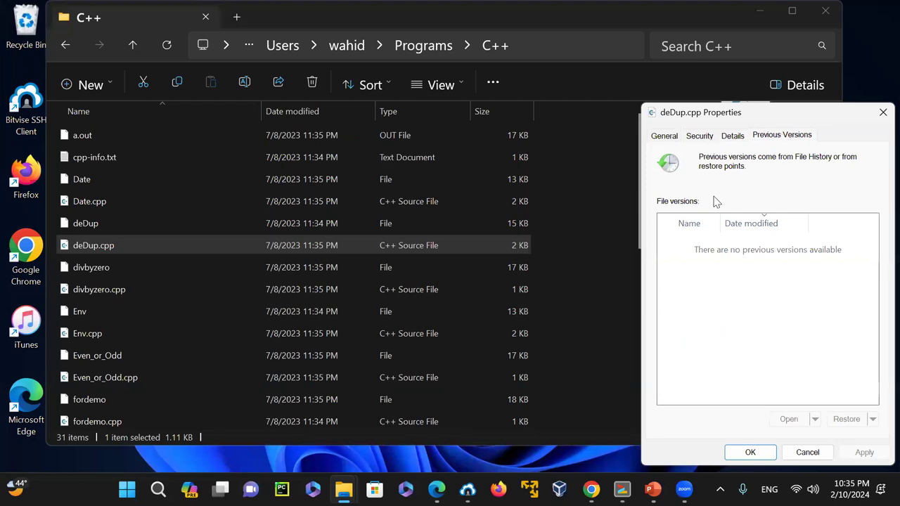
left_click(882, 112)
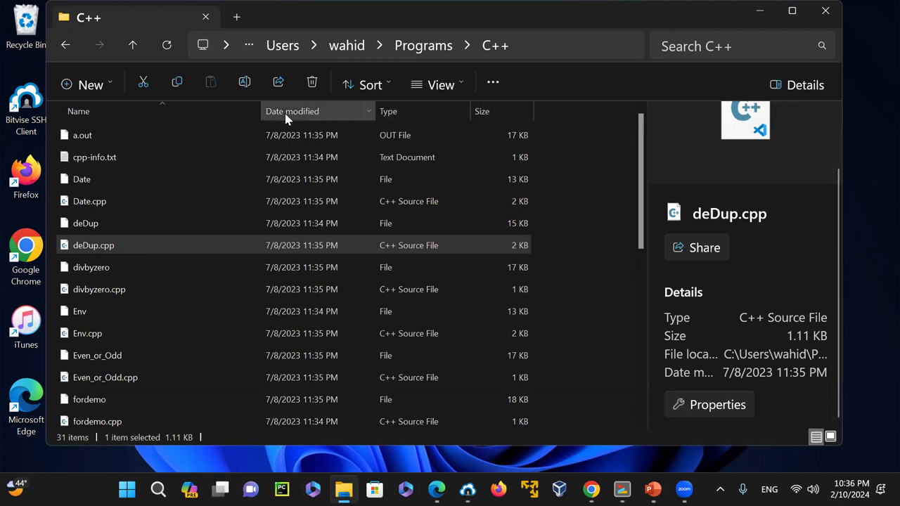
- Go up to the Programs folder and open its C subfolder
left_click(437, 47)
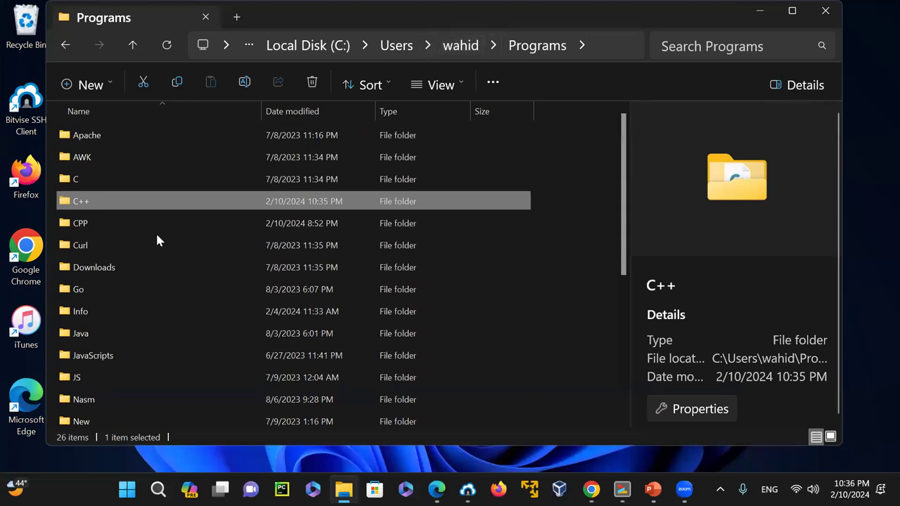
left_click(79, 180)
double_click(79, 180)
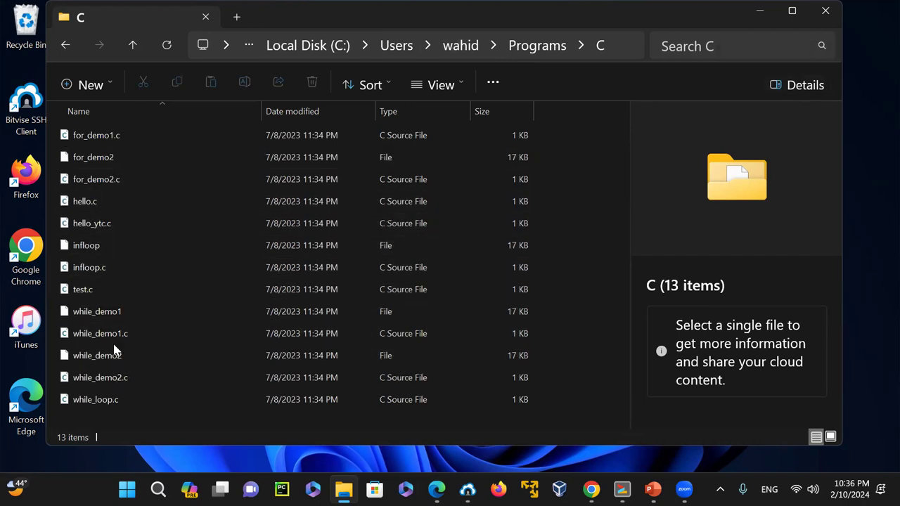
- Select while_demo1.c and hide the file name extensions in the C folder
left_click(116, 377)
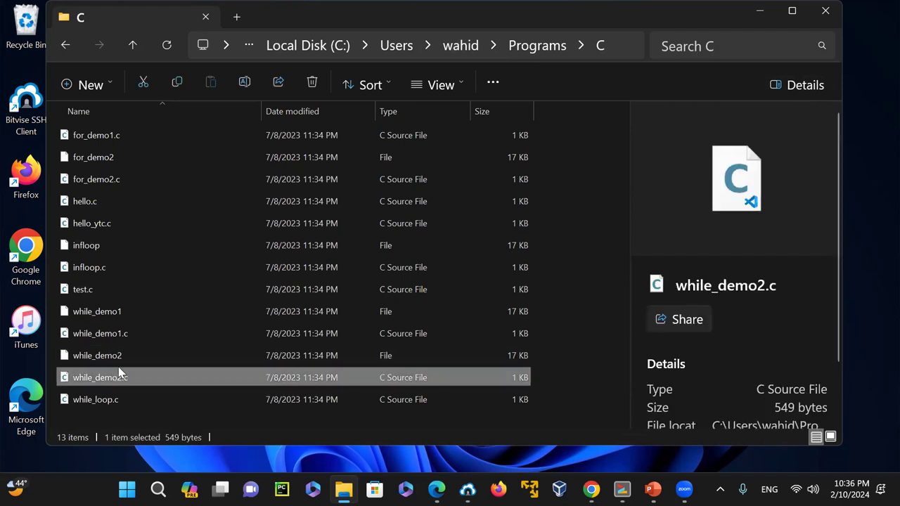
left_click(116, 334)
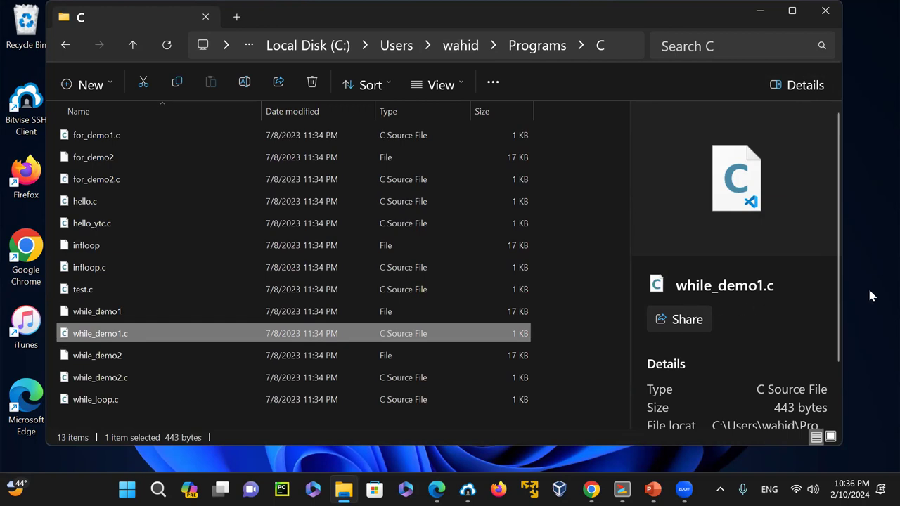
left_click_drag(838, 304, 846, 155)
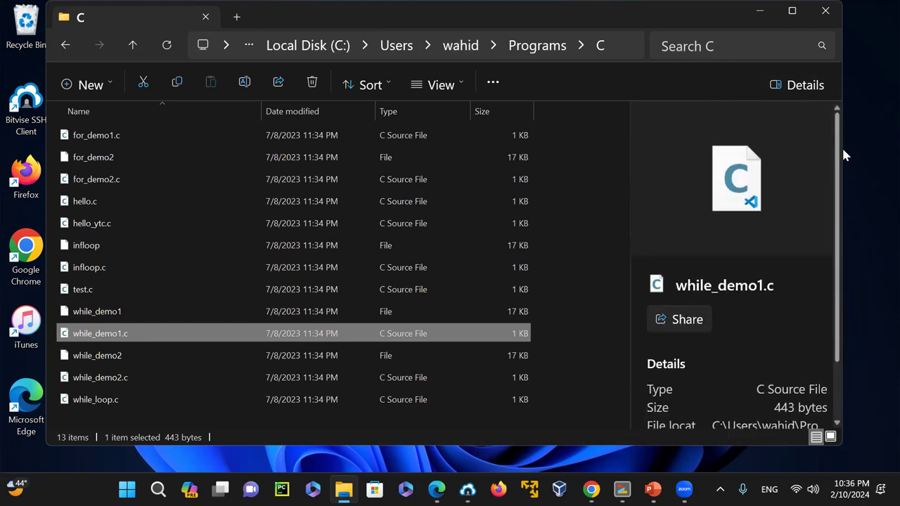
left_click(455, 83)
mouse_move(440, 400)
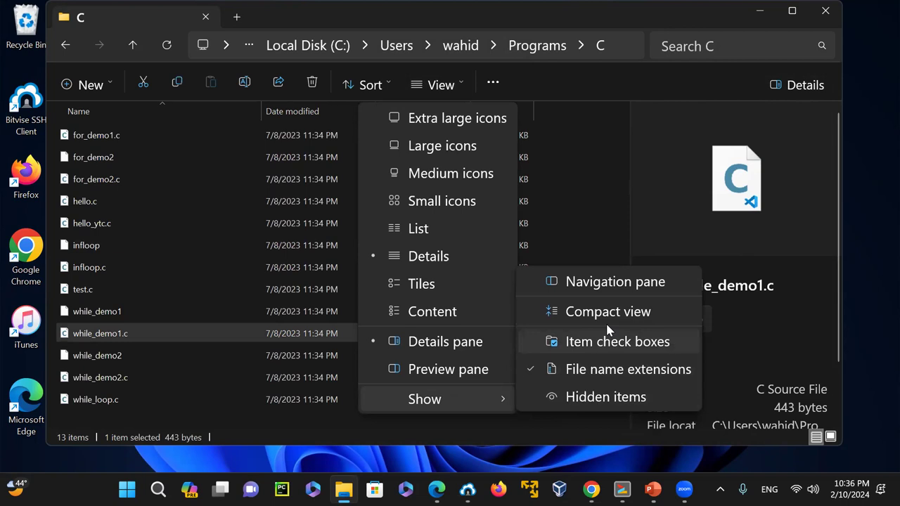
left_click(604, 369)
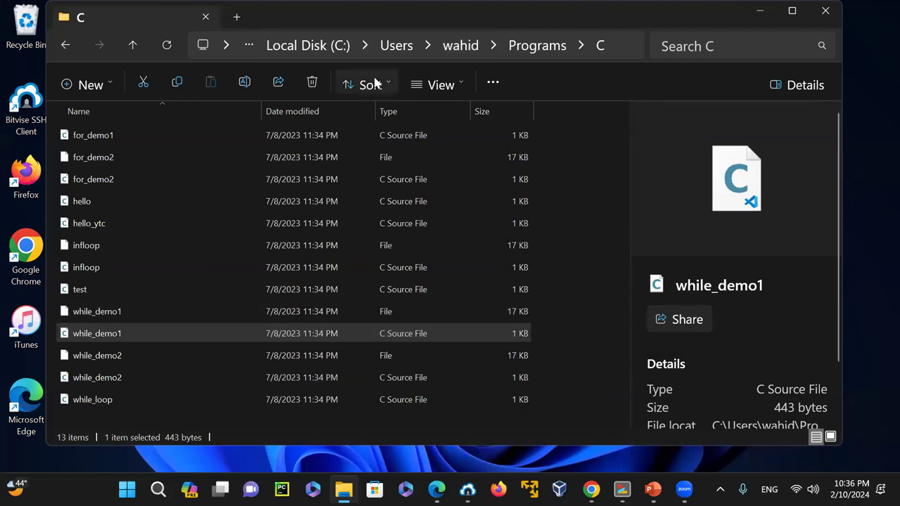
- Show the file name extensions in the C folder again
left_click(459, 84)
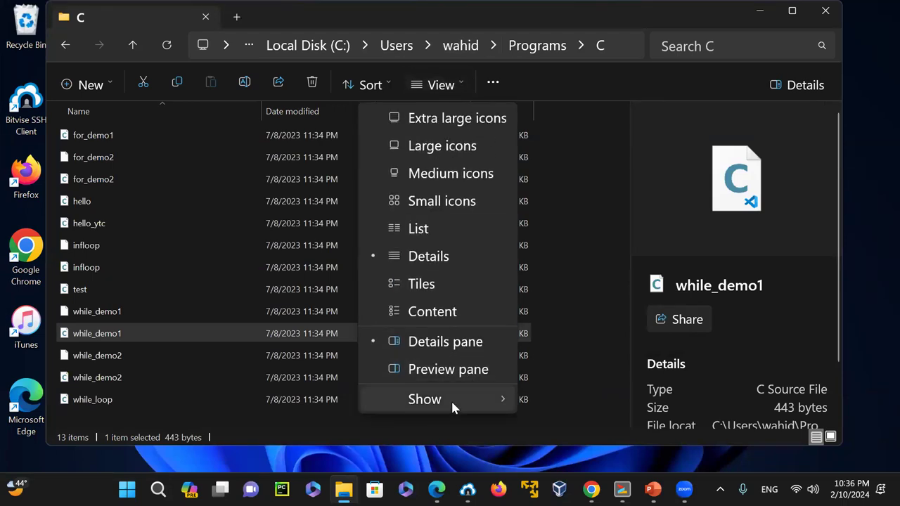
mouse_move(451, 400)
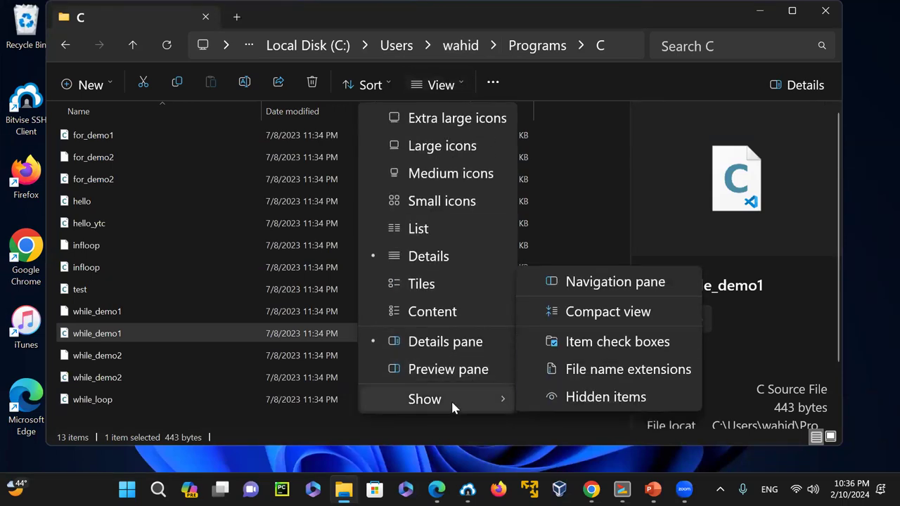
left_click(642, 373)
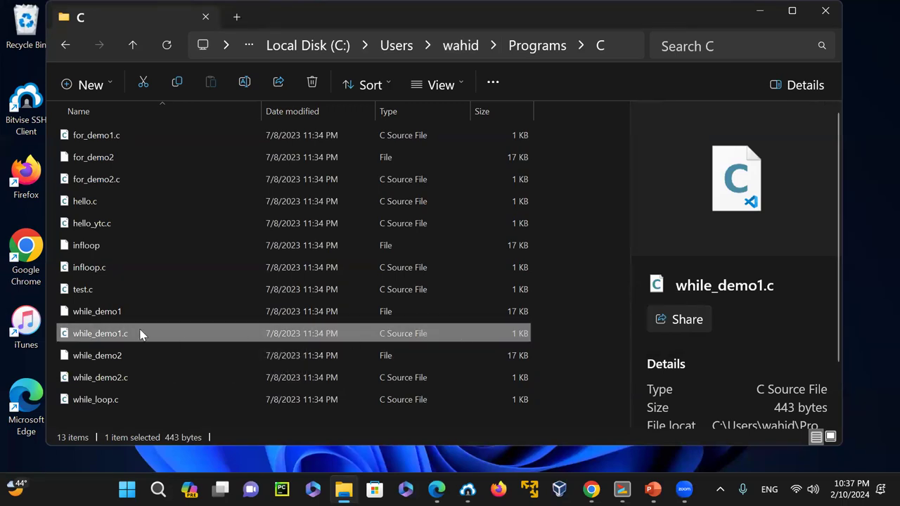
- Turn on item check boxes in the C folder and select for_demo2.c, while_demo2 and test.c one after another
left_click(109, 184)
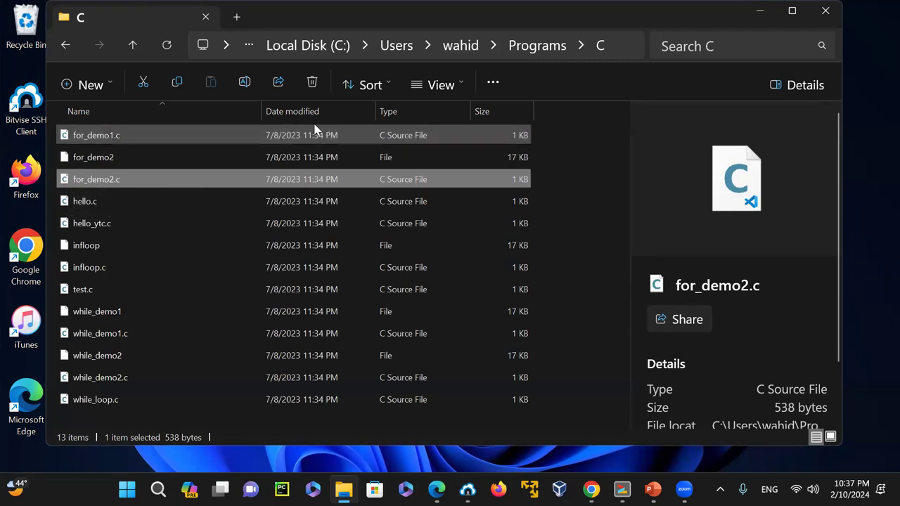
left_click(457, 84)
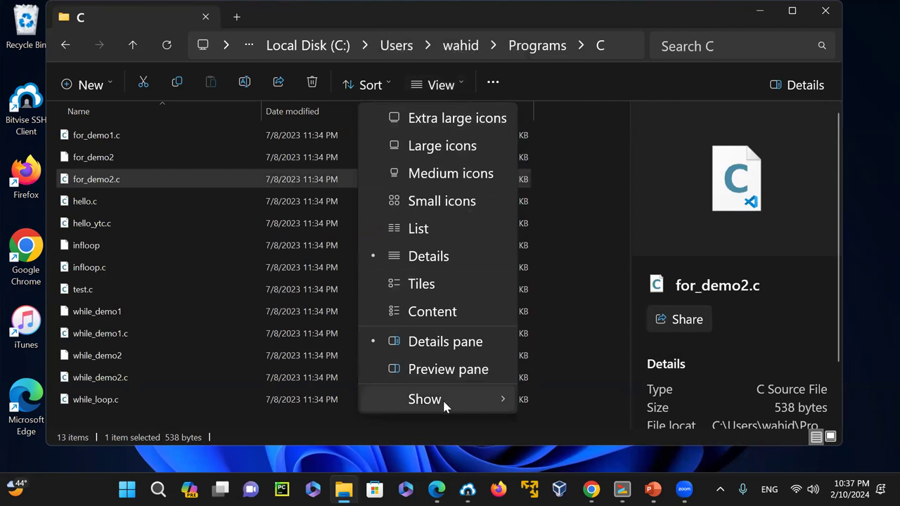
mouse_move(443, 398)
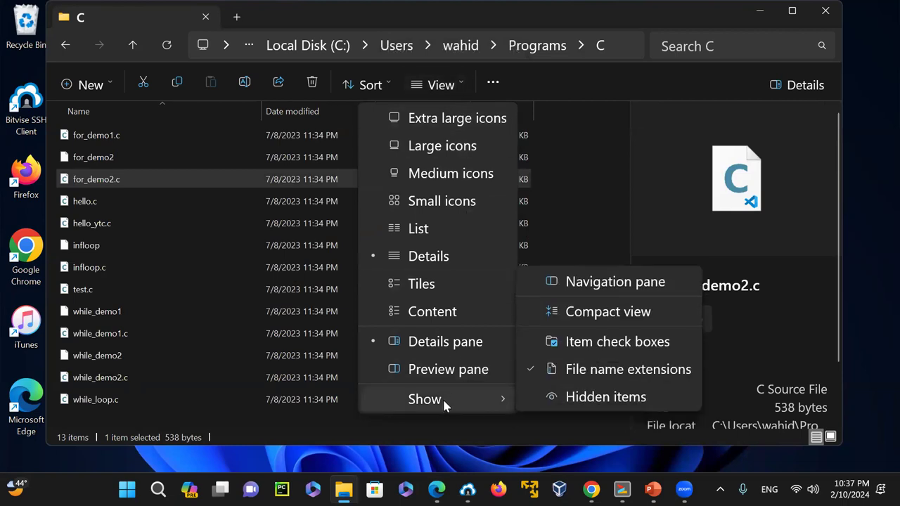
left_click(588, 344)
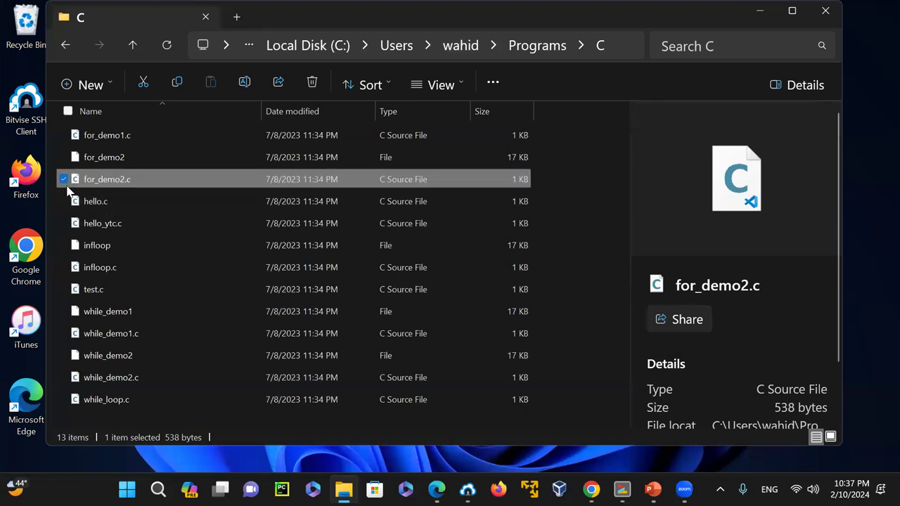
left_click(84, 360)
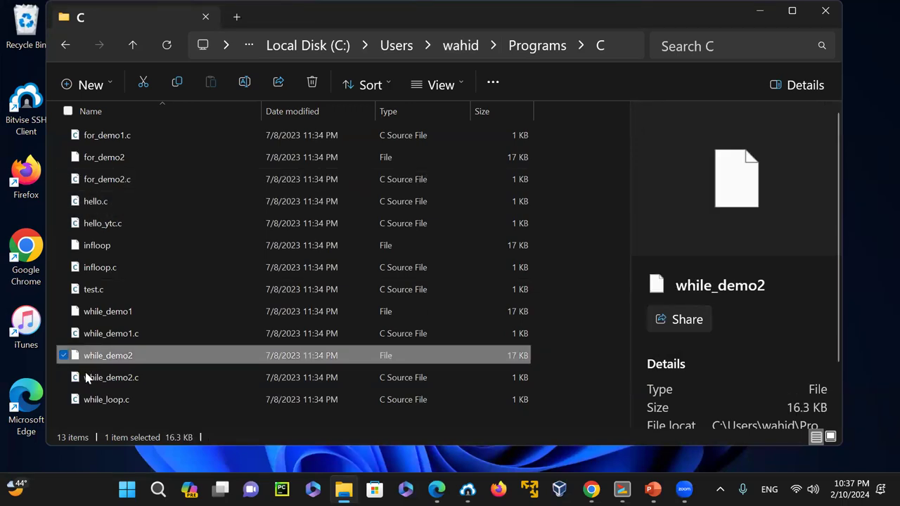
left_click(90, 291)
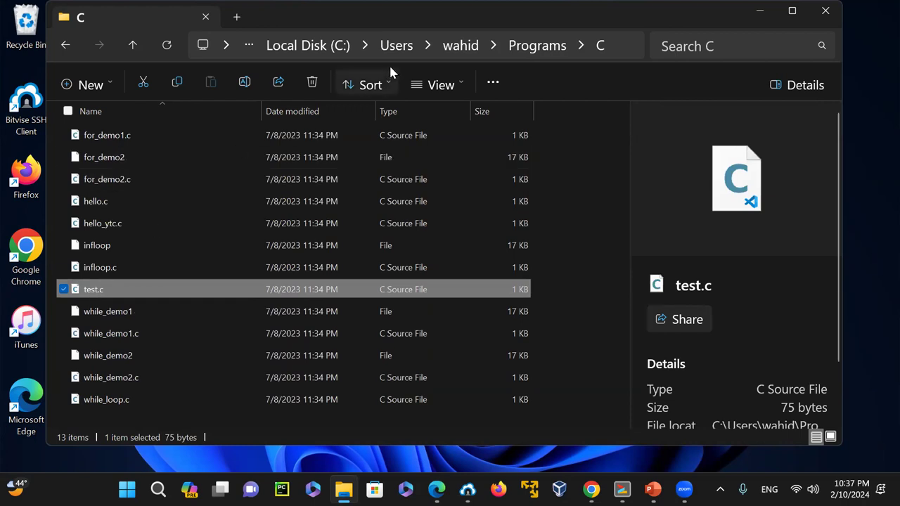
- Go to the user's profile folder and select the .wakatime and Documents folders in turn
left_click(476, 53)
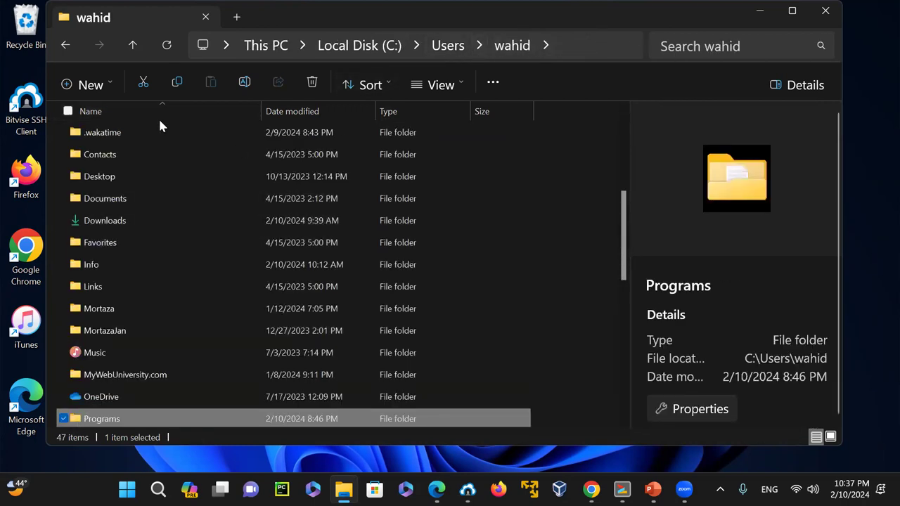
left_click(107, 141)
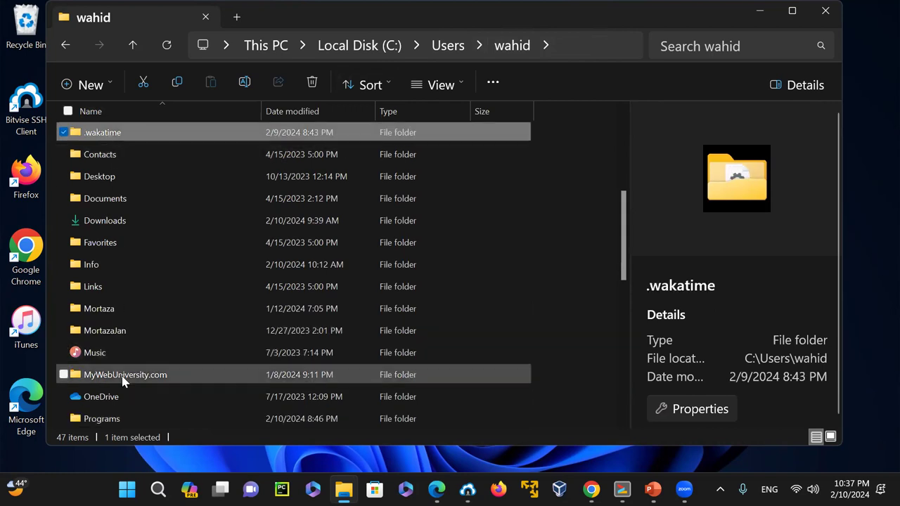
left_click(86, 200)
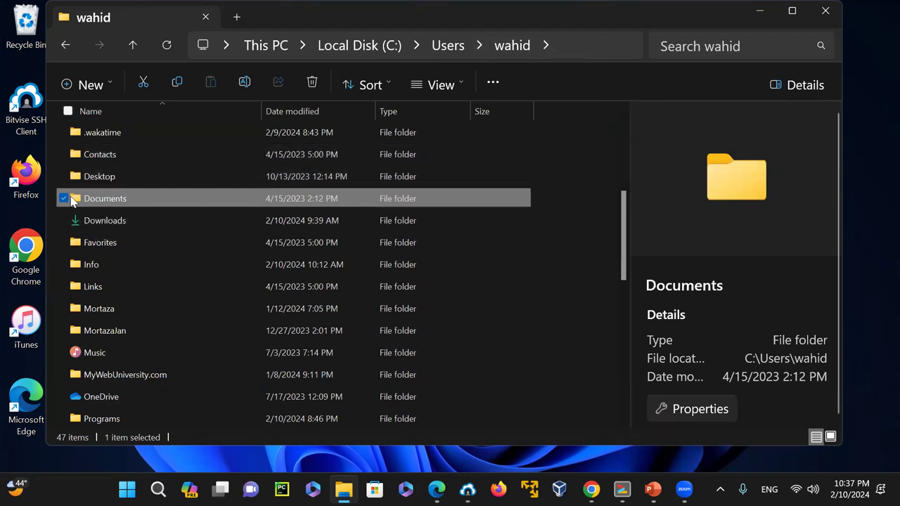
- Display the user's profile folder as extra large icons and select the .idea and .eclipse folders in turn
left_click(462, 82)
left_click(450, 118)
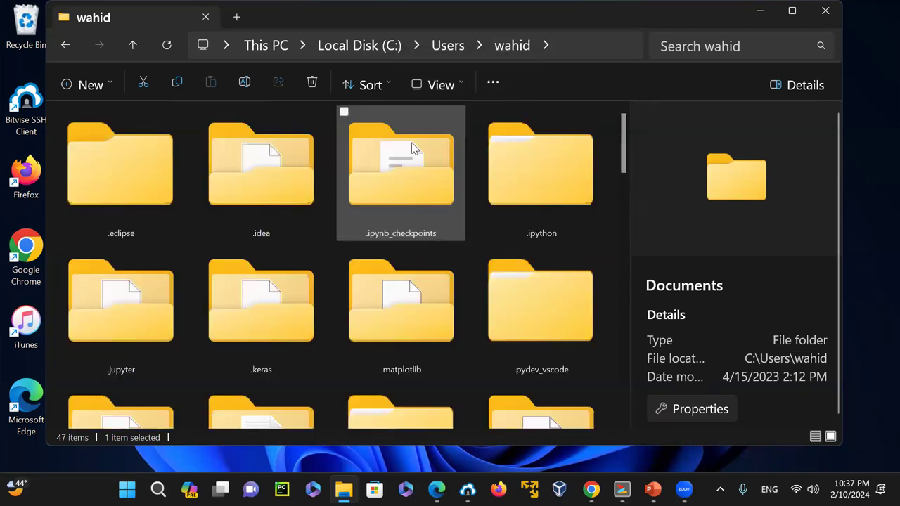
left_click(285, 165)
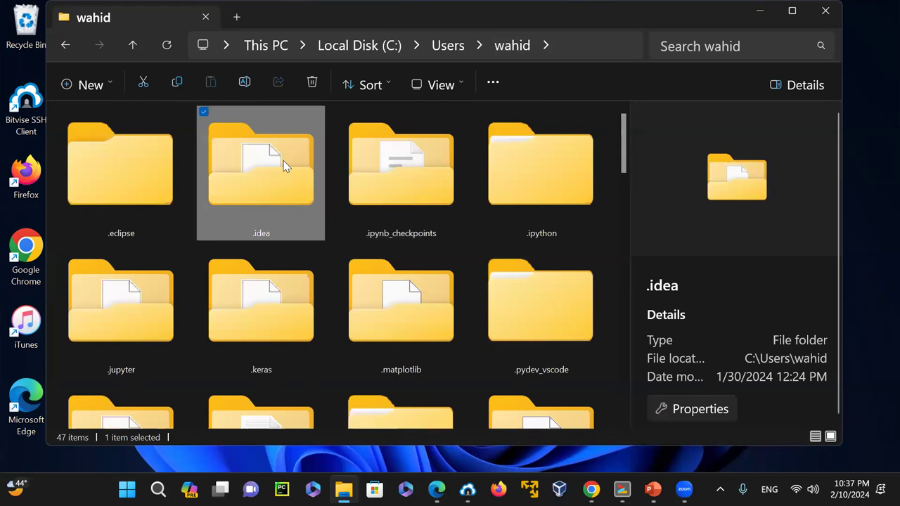
left_click(126, 157)
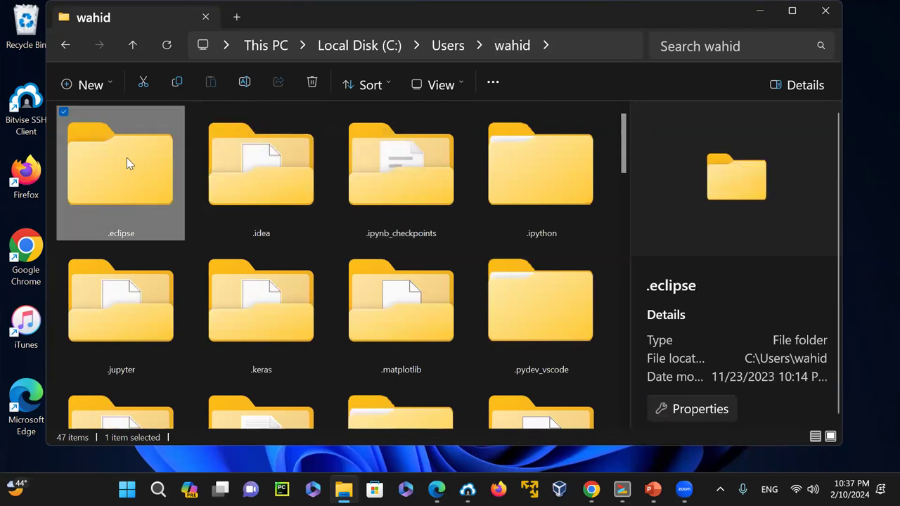
- Display the user's profile folder as medium icons and select the Favorites folder
left_click(455, 85)
left_click(455, 174)
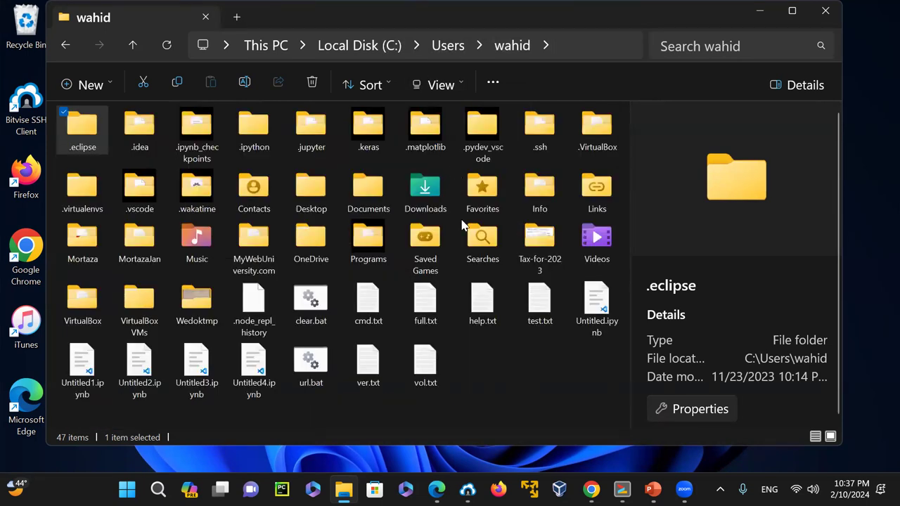
left_click(487, 193)
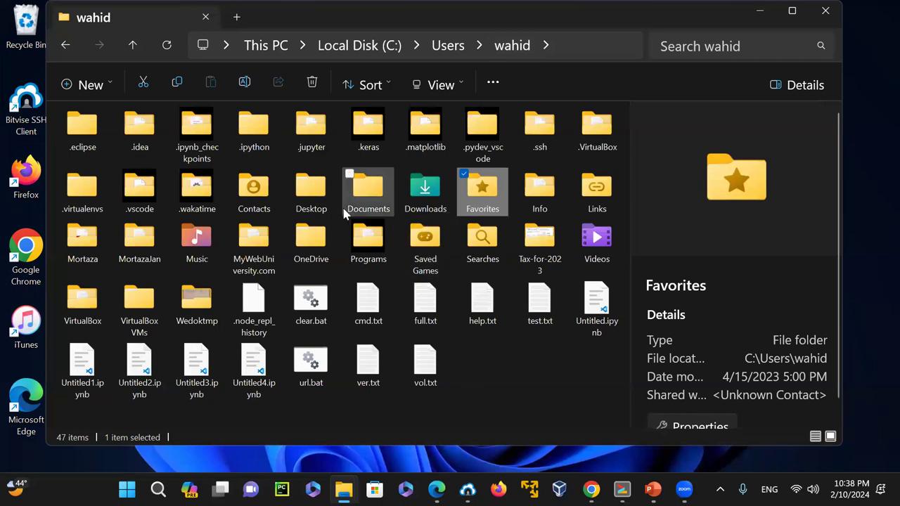
- View the contents of the Desktop folder, return to the user's profile folder and open Programs
double_click(298, 191)
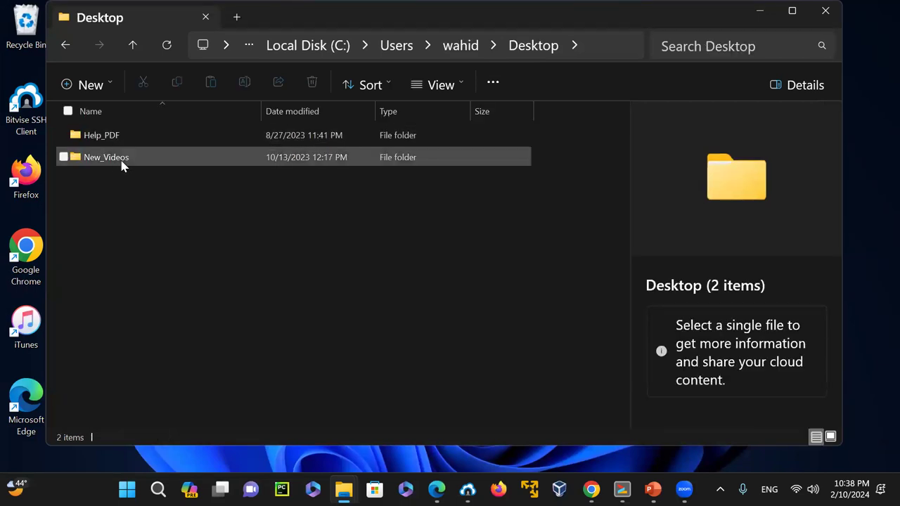
left_click(66, 45)
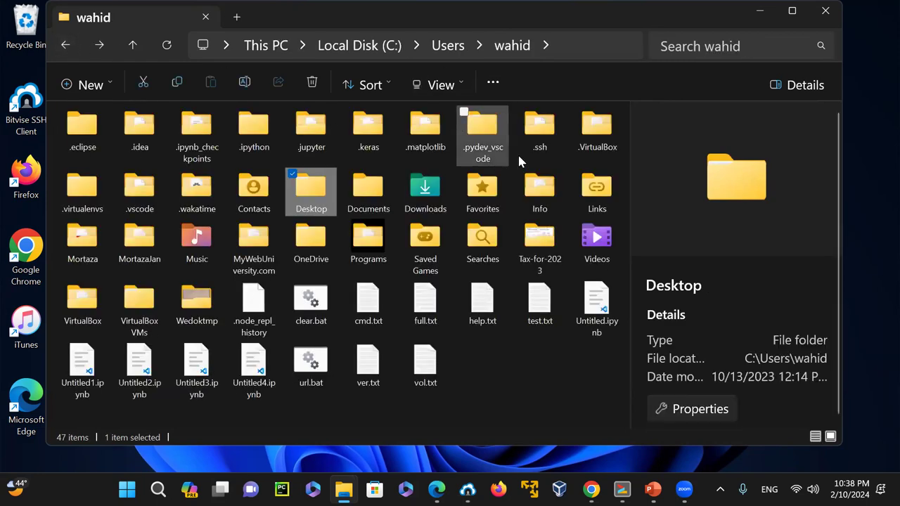
double_click(379, 238)
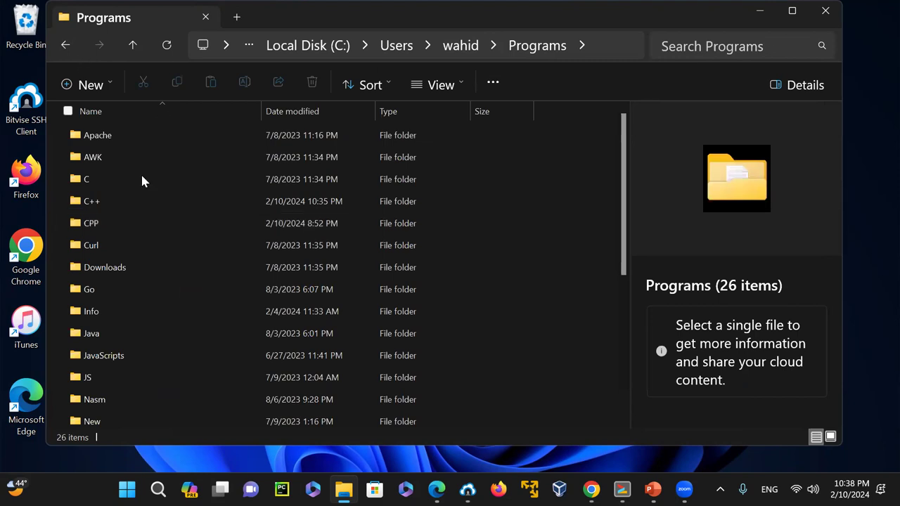
left_click_drag(629, 171, 654, 437)
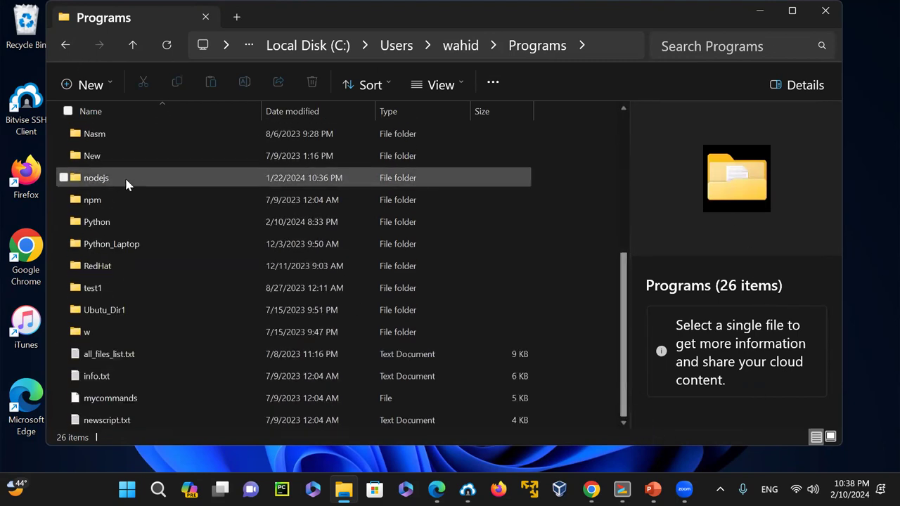
mouse_move(90, 133)
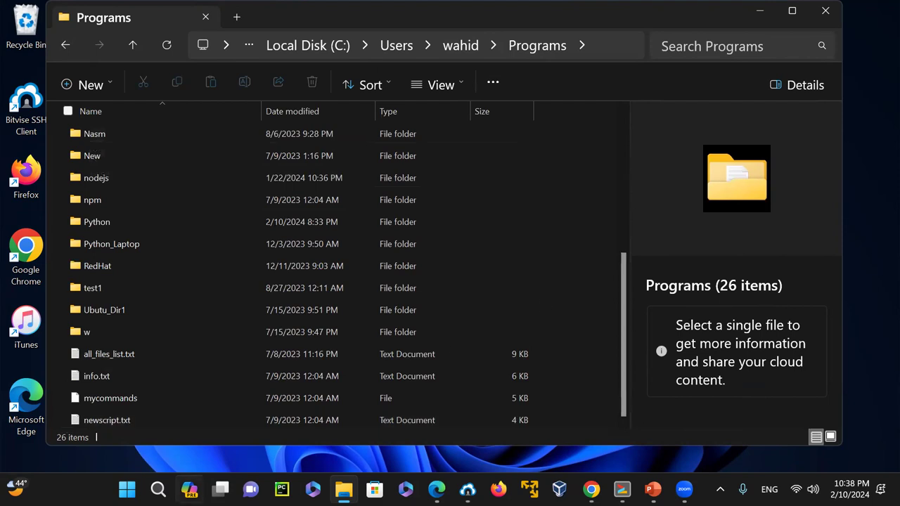
- Open all_files_list.txt from the Programs folder, look through its text and close it
left_click(116, 357)
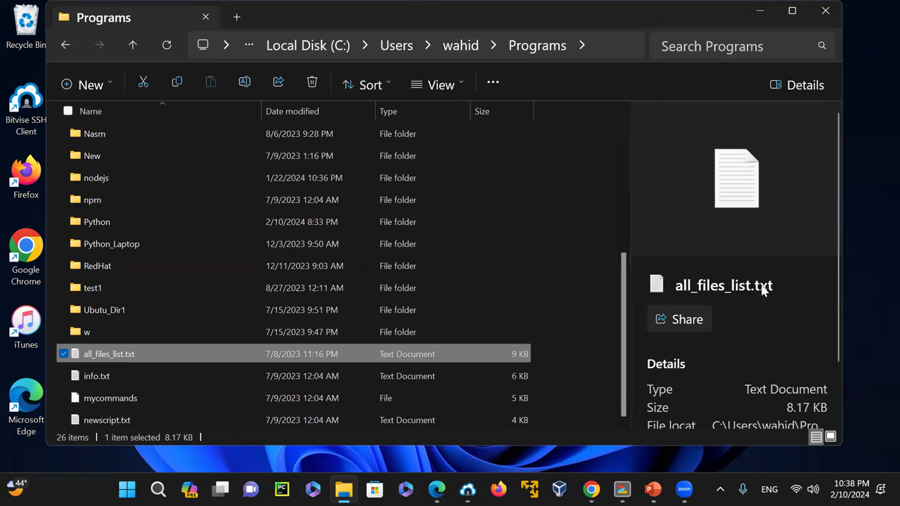
right_click(188, 357)
left_click(248, 105)
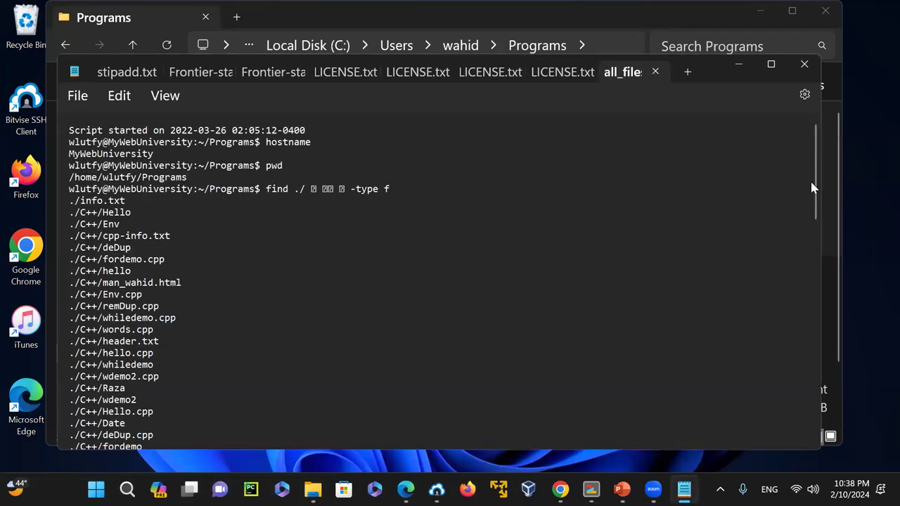
left_click_drag(812, 188, 813, 404)
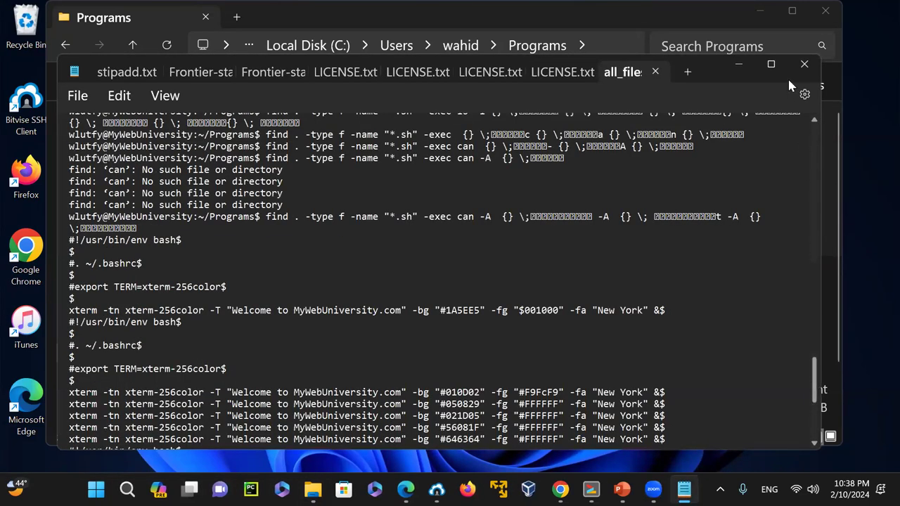
key("ctrl+Home")
left_click(805, 64)
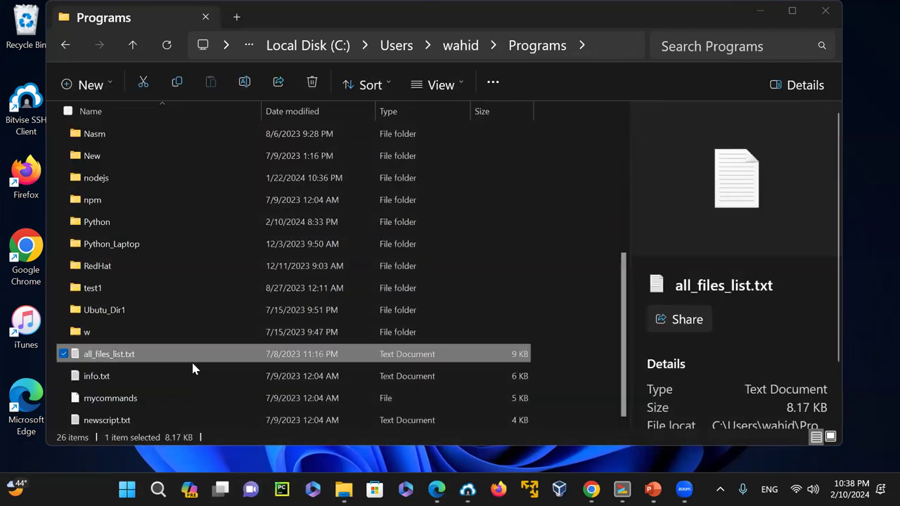
- View the actions available for all_files_list.txt without choosing one
right_click(154, 357)
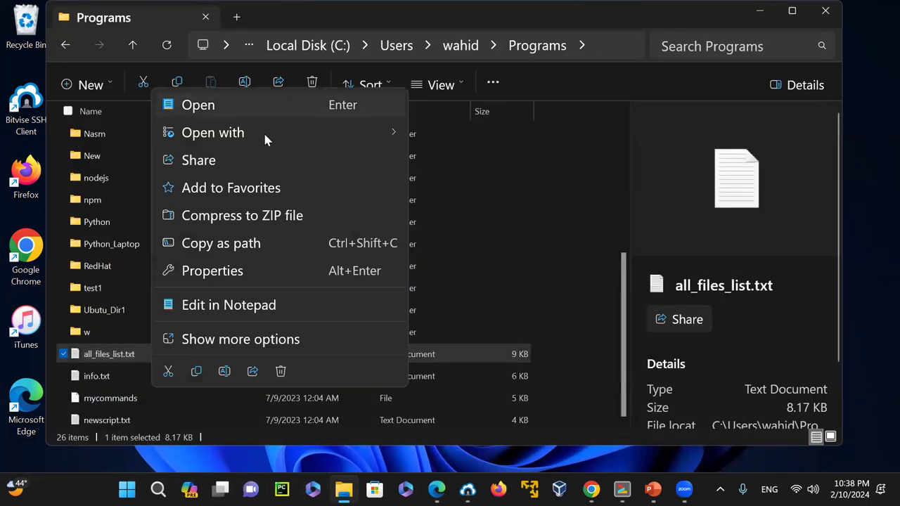
mouse_move(265, 135)
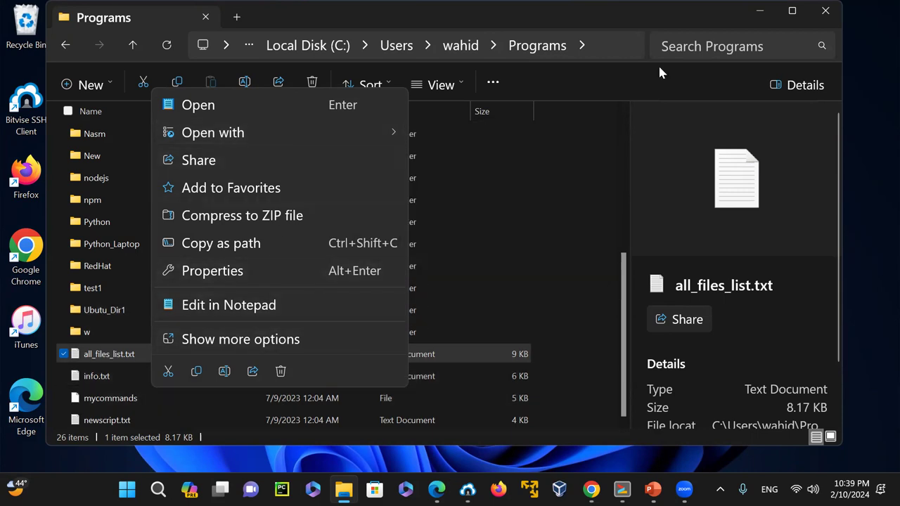
left_click(607, 22)
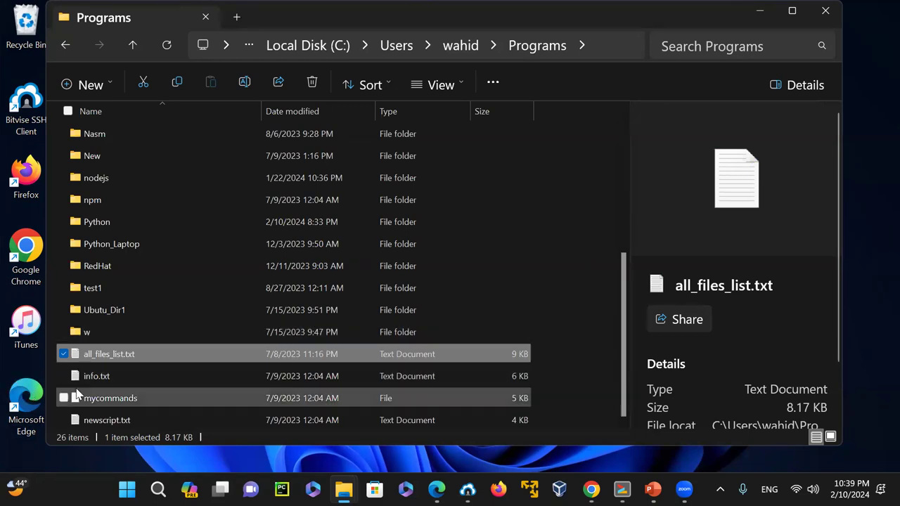
- Select info.txt and mycommands in turn to compare their names, types and details
left_click(102, 378)
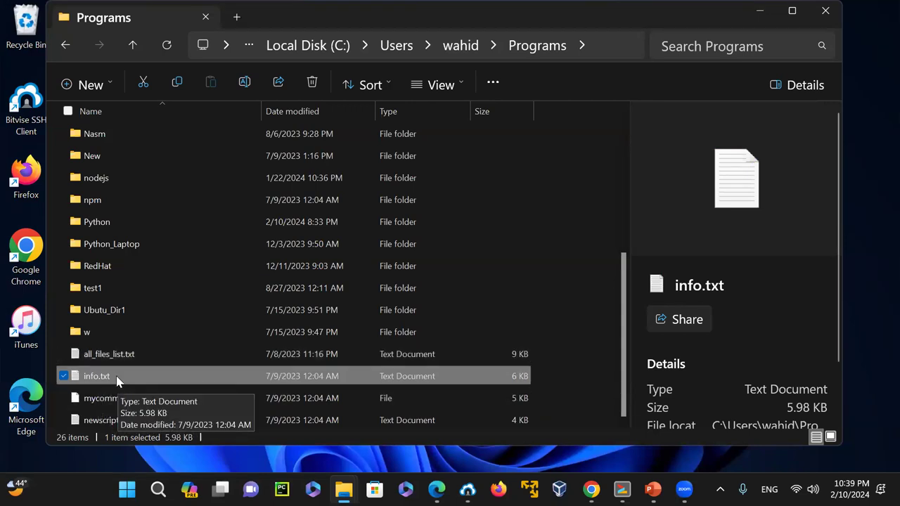
left_click(107, 401)
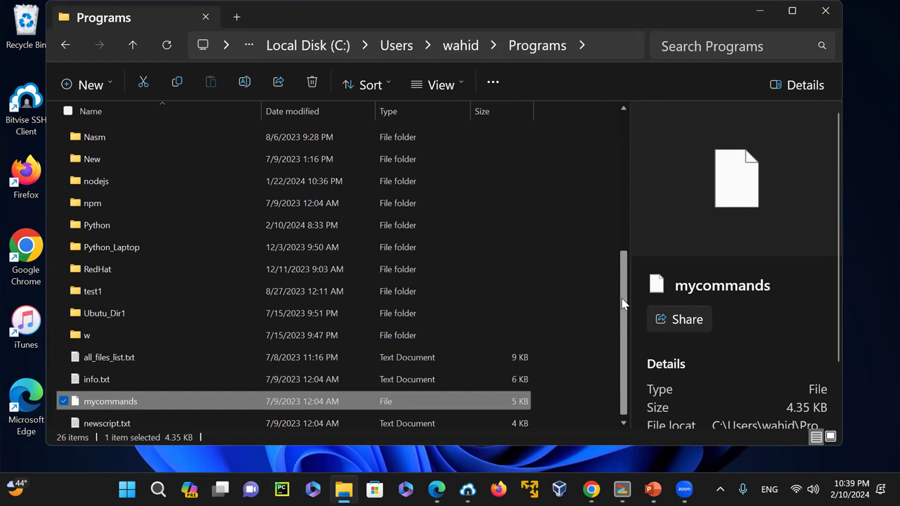
left_click_drag(622, 302, 640, 75)
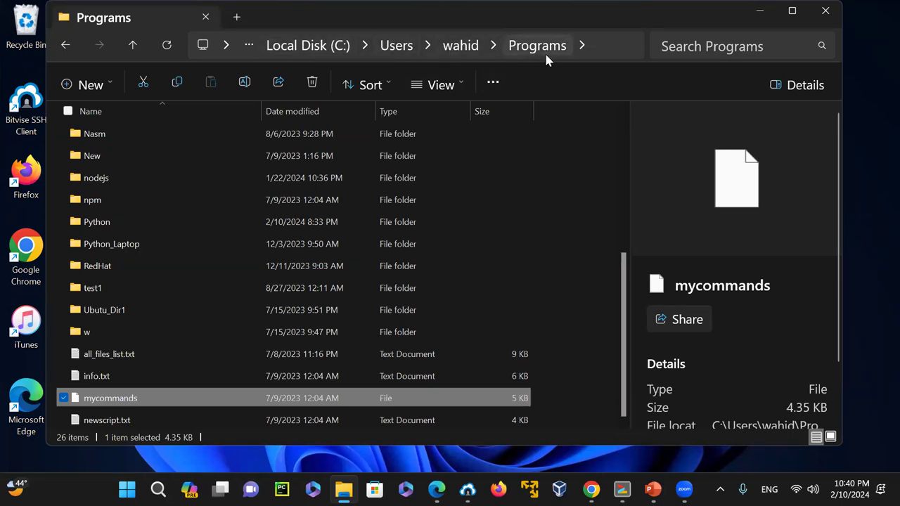
- Go up through the user's profile folder, Users and Local Disk (C:) to This PC, and view the list of top-level locations
left_click(461, 47)
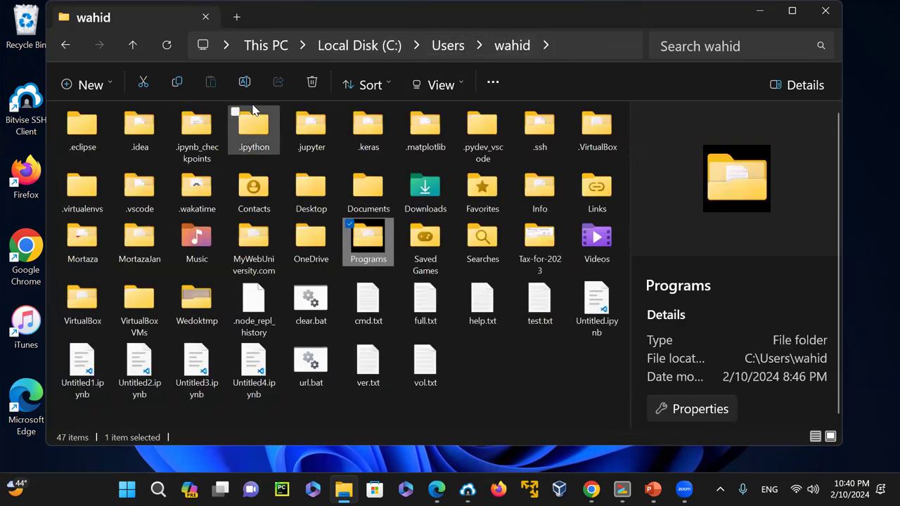
left_click(440, 45)
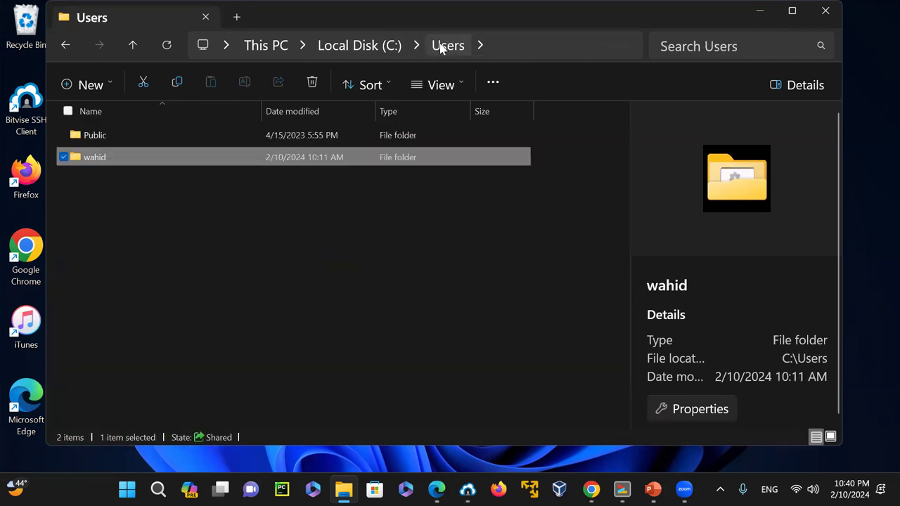
left_click(374, 48)
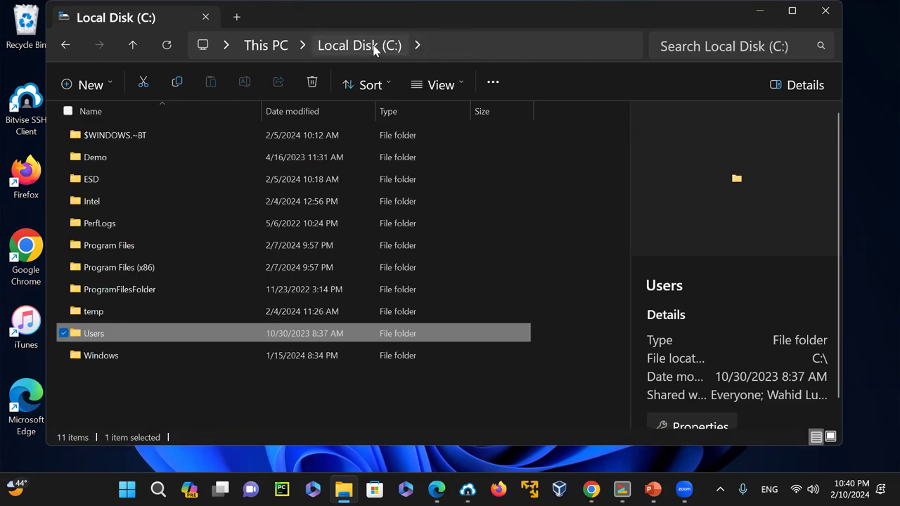
left_click(272, 48)
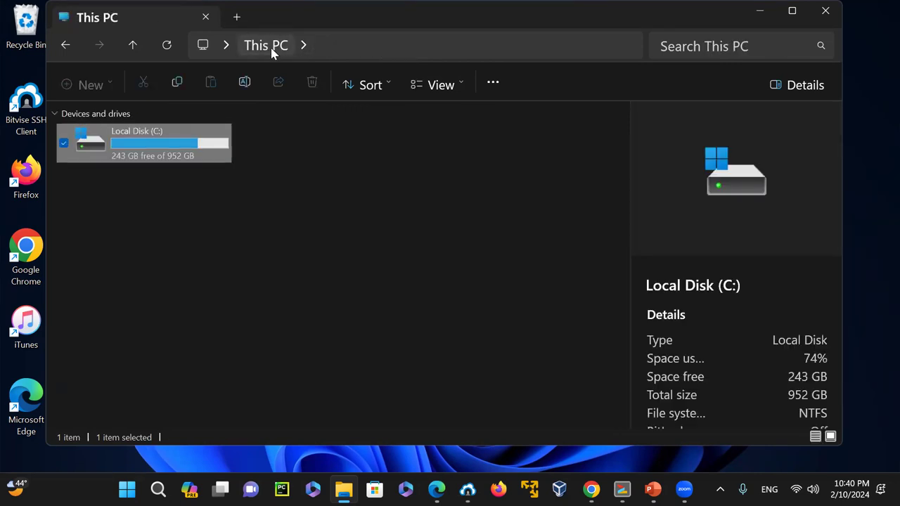
left_click(222, 47)
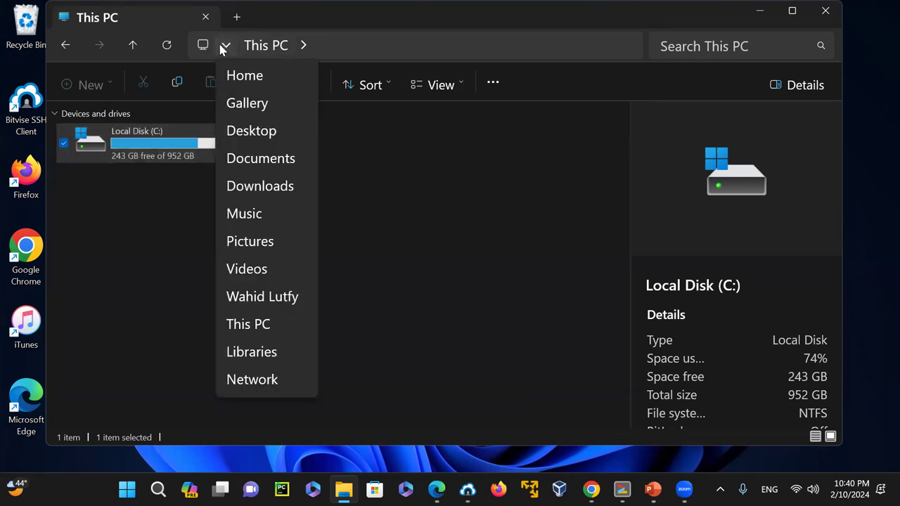
left_click(226, 46)
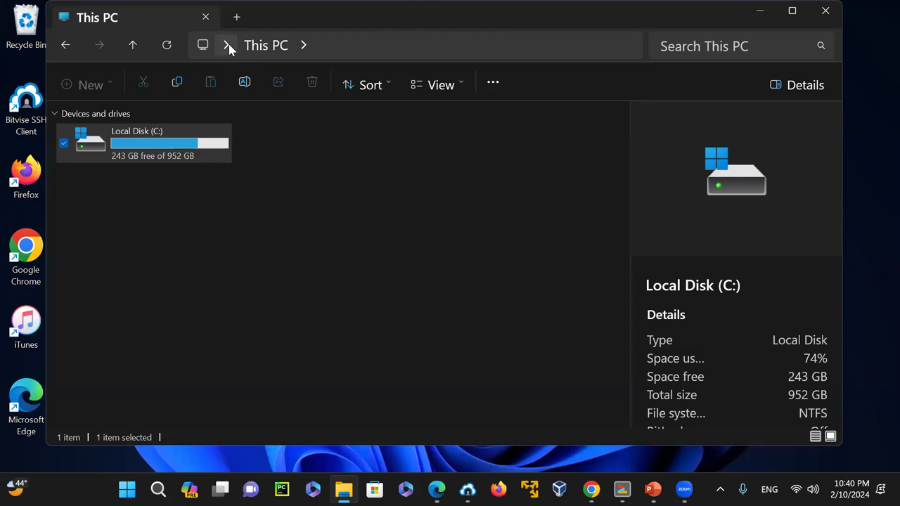
- Open Home from the list of top-level locations and look over its Quick access folders
left_click(226, 46)
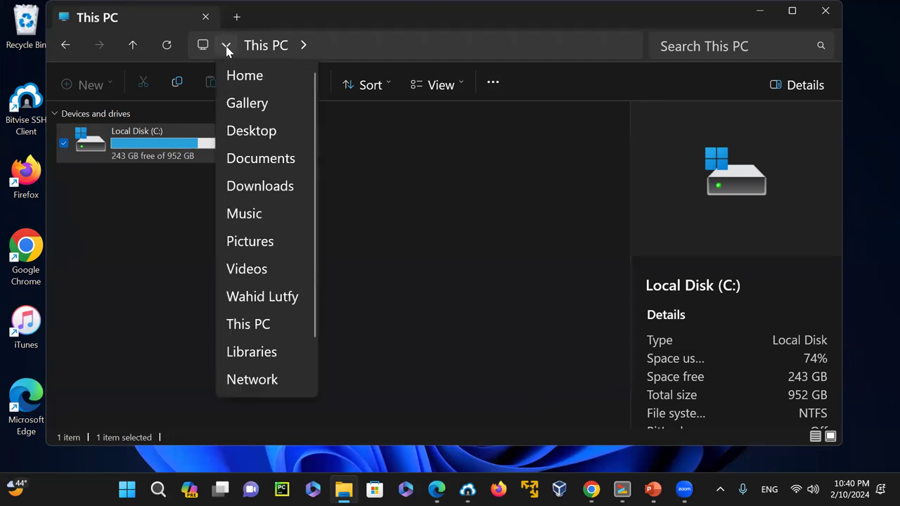
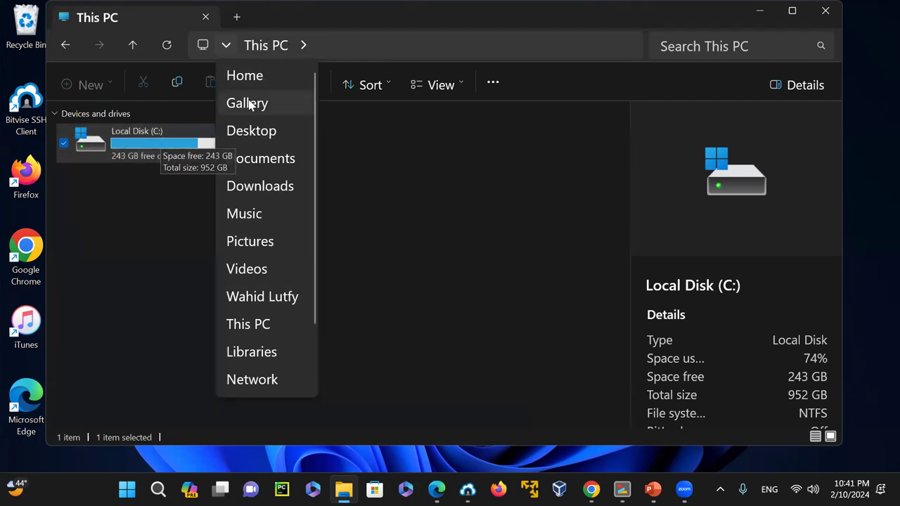
left_click(251, 78)
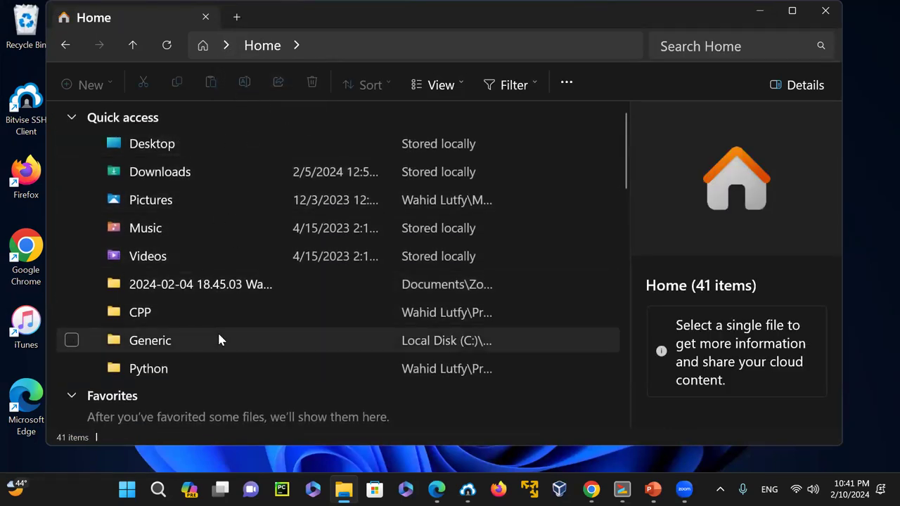
left_click_drag(622, 140, 609, 91)
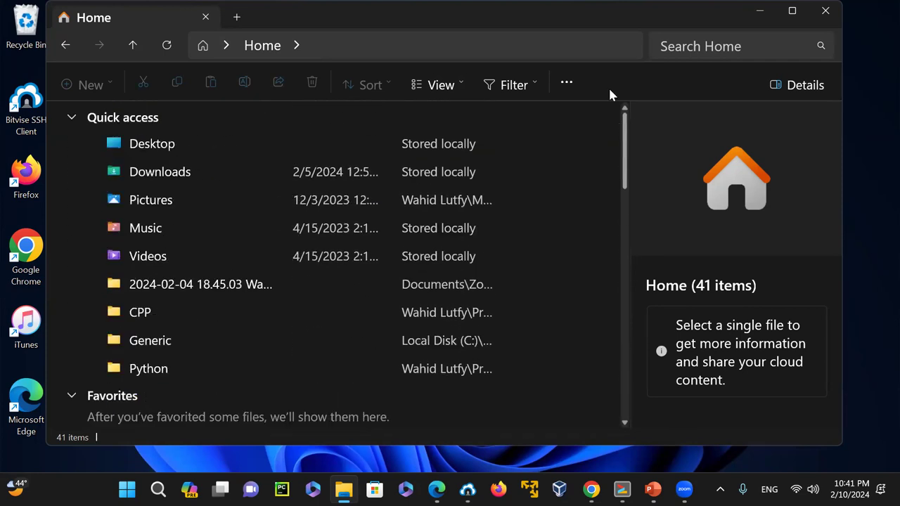
- Switch to This PC and go through Local Disk (C:) and Users into the user's profile folder
left_click(227, 46)
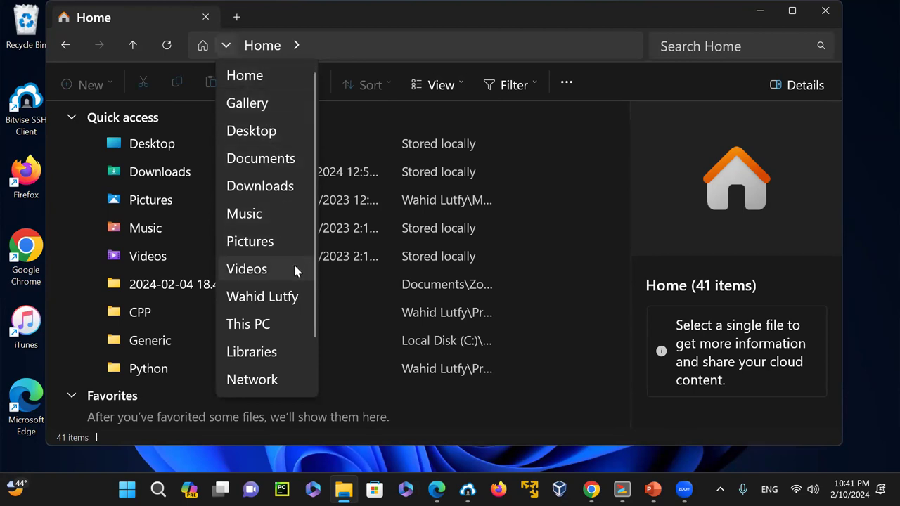
left_click(275, 327)
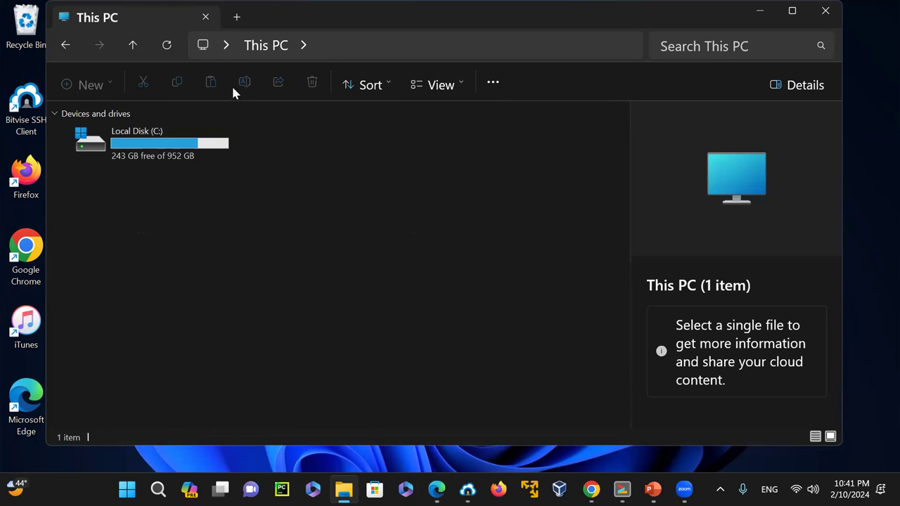
double_click(154, 142)
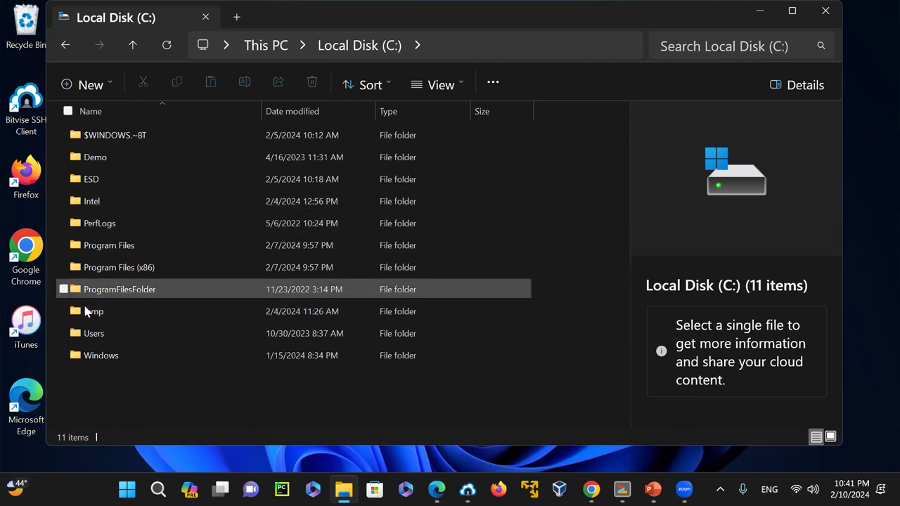
left_click(96, 337)
double_click(96, 337)
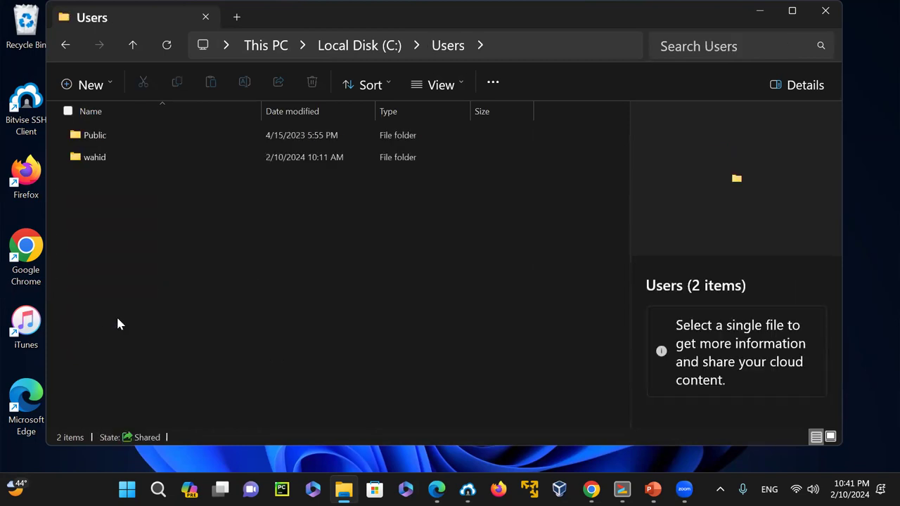
double_click(98, 165)
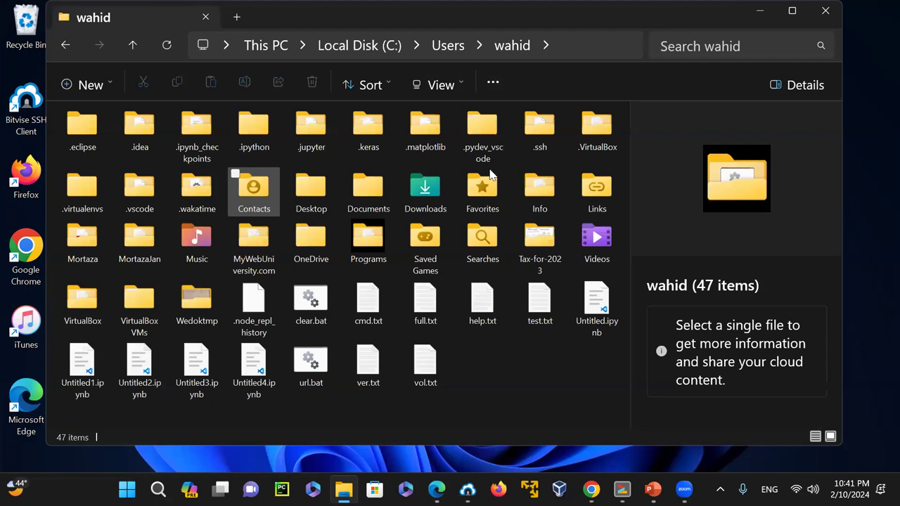
- Return to This PC, go to Gallery and select the first February 2024 screenshot to view its details
left_click(274, 48)
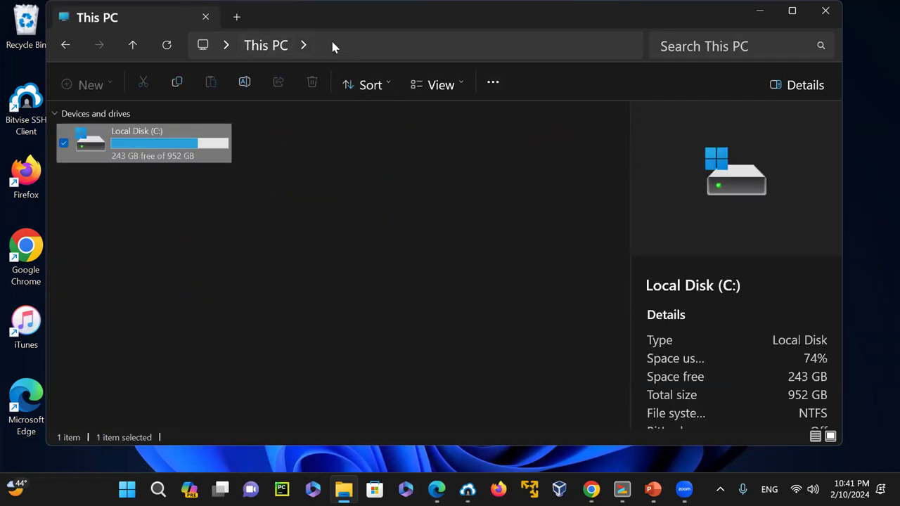
left_click(225, 45)
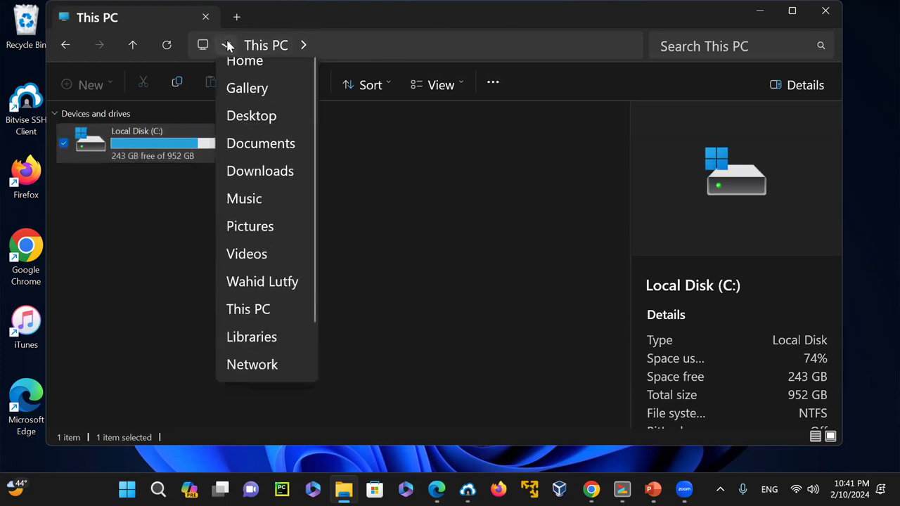
left_click(255, 103)
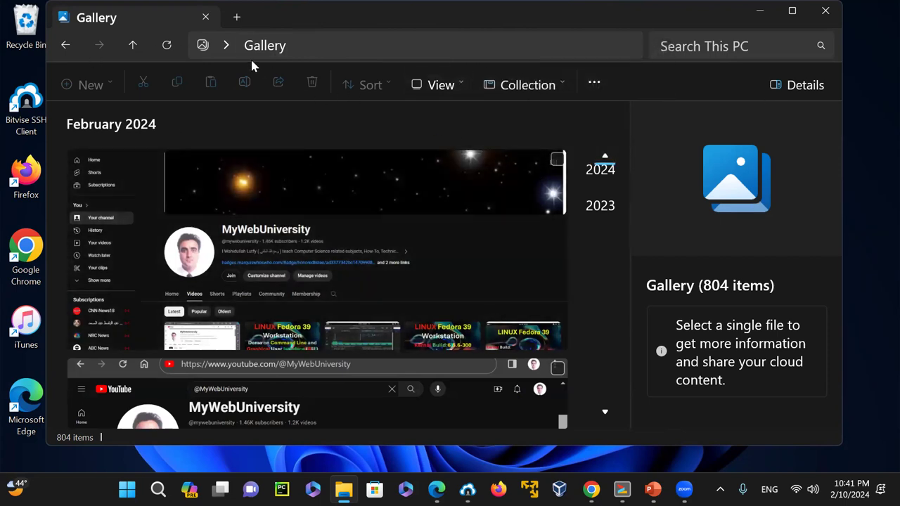
left_click(565, 188)
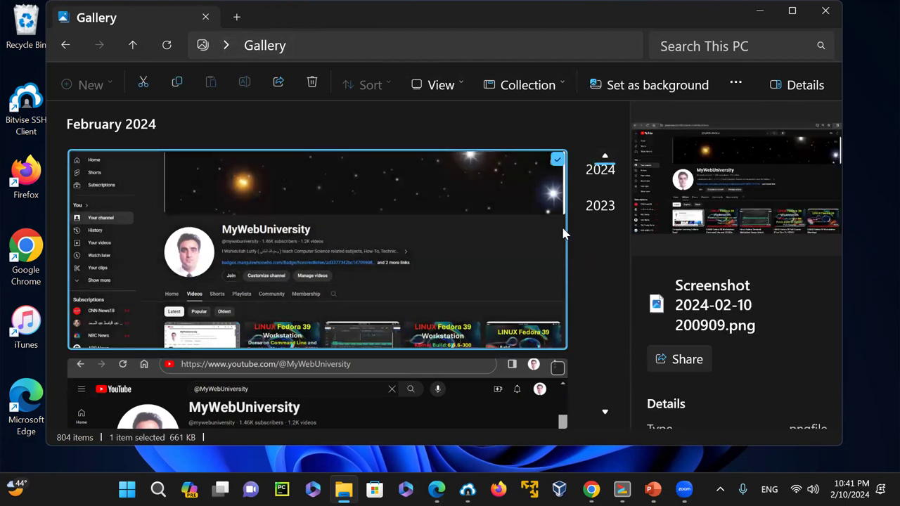
left_click_drag(563, 232, 576, 255)
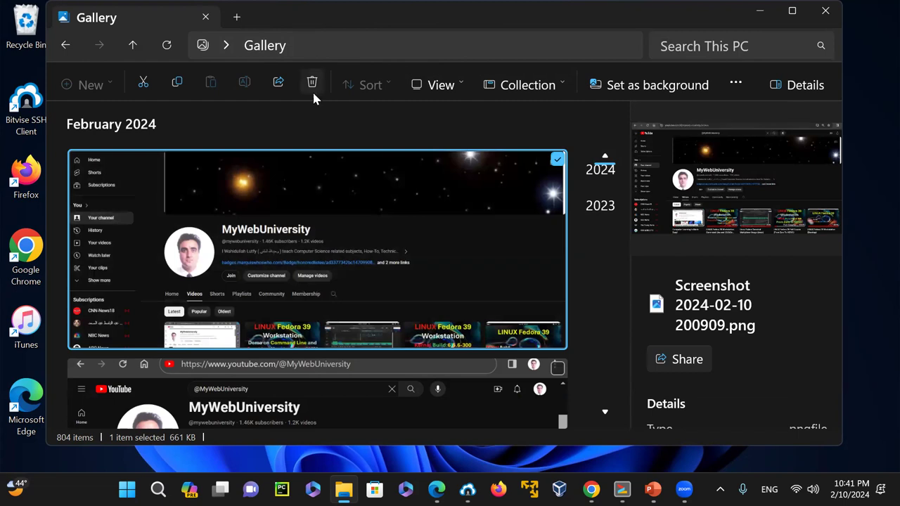
- Go to the Desktop folder and display its items as large icons
left_click(226, 45)
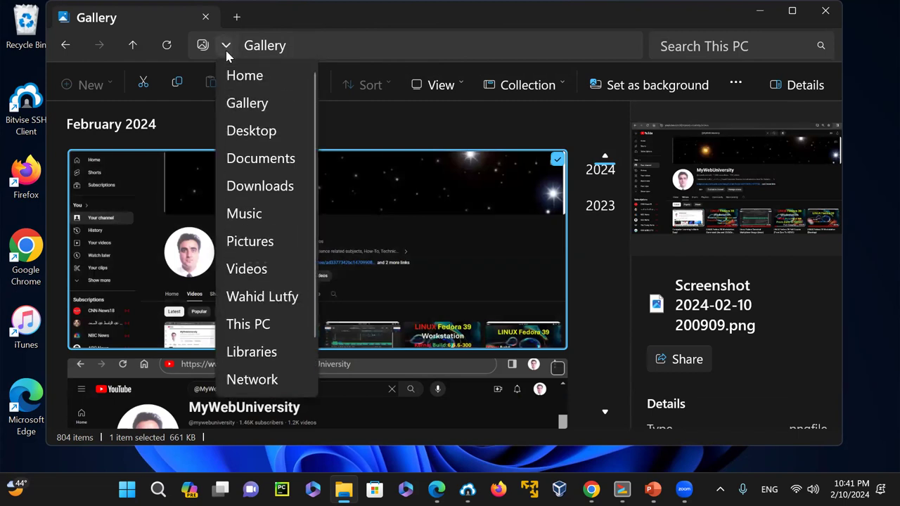
left_click(266, 130)
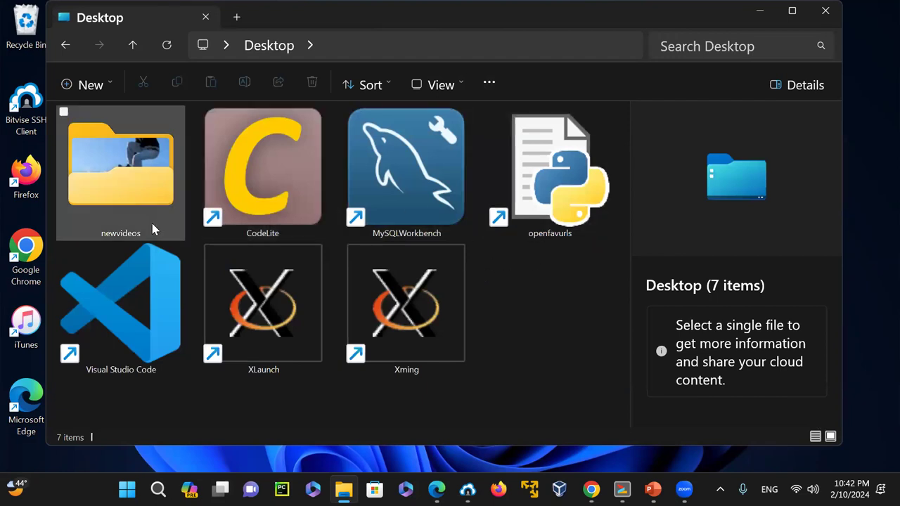
right_click(537, 311)
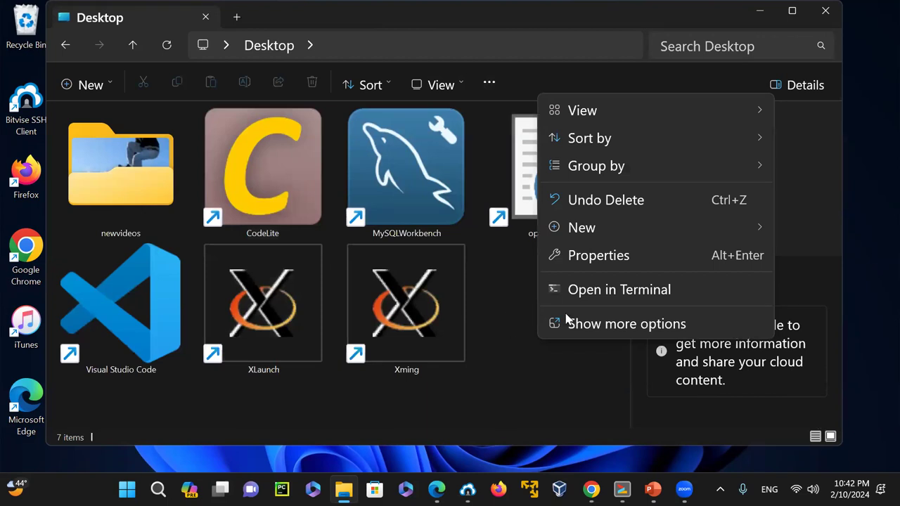
left_click(457, 83)
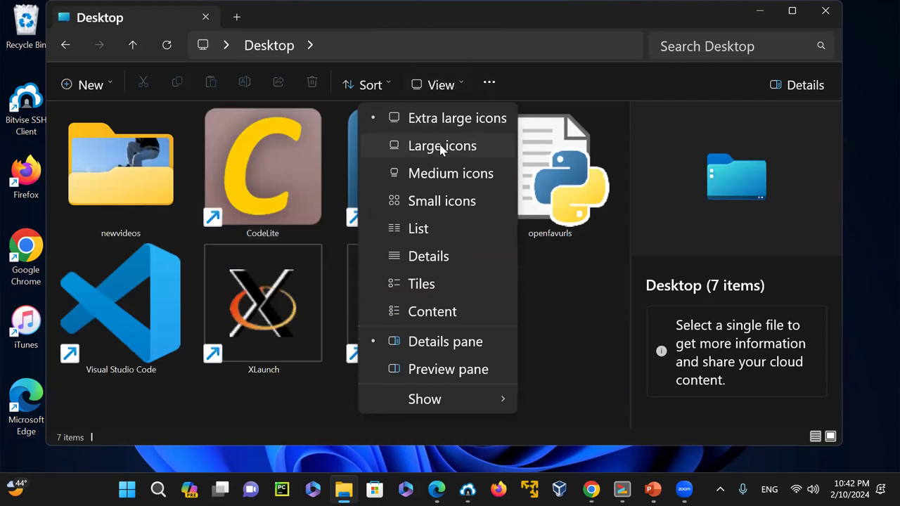
left_click(441, 146)
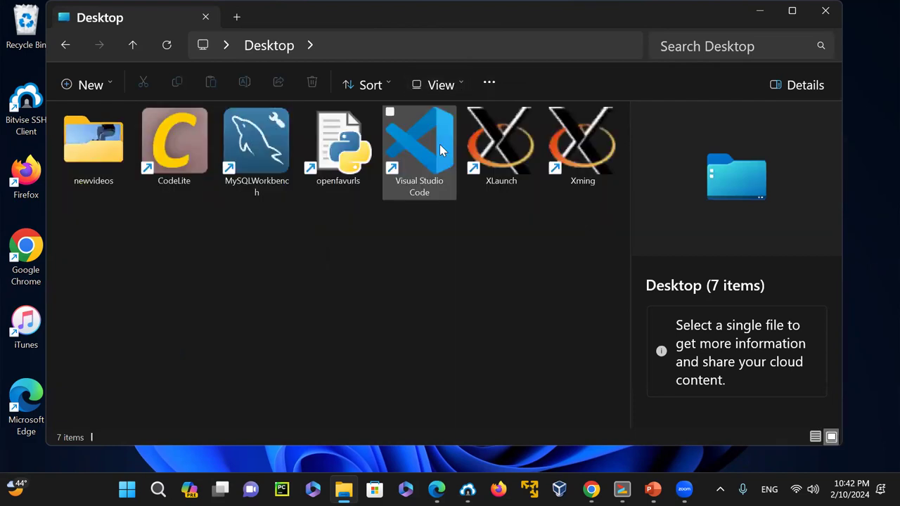
- Switch the Desktop folder to extra large icons and review the available layouts without choosing another
right_click(380, 242)
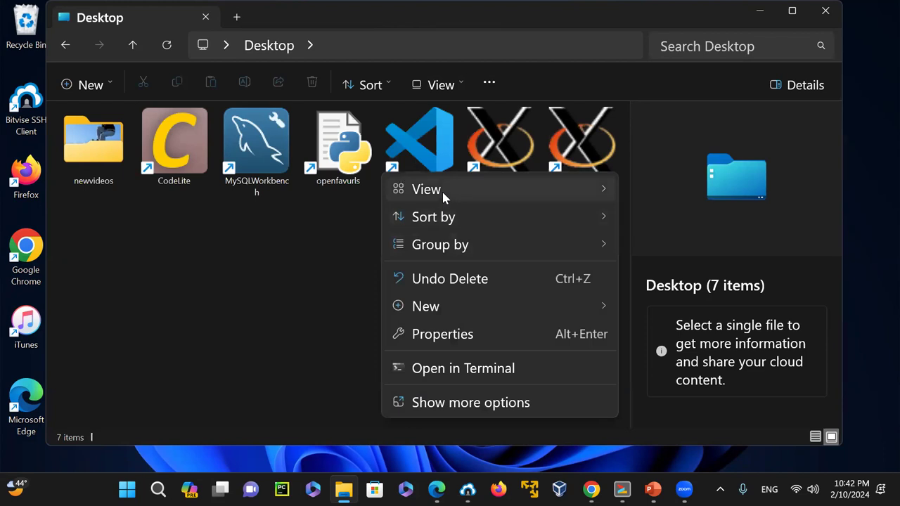
mouse_move(443, 191)
left_click(696, 192)
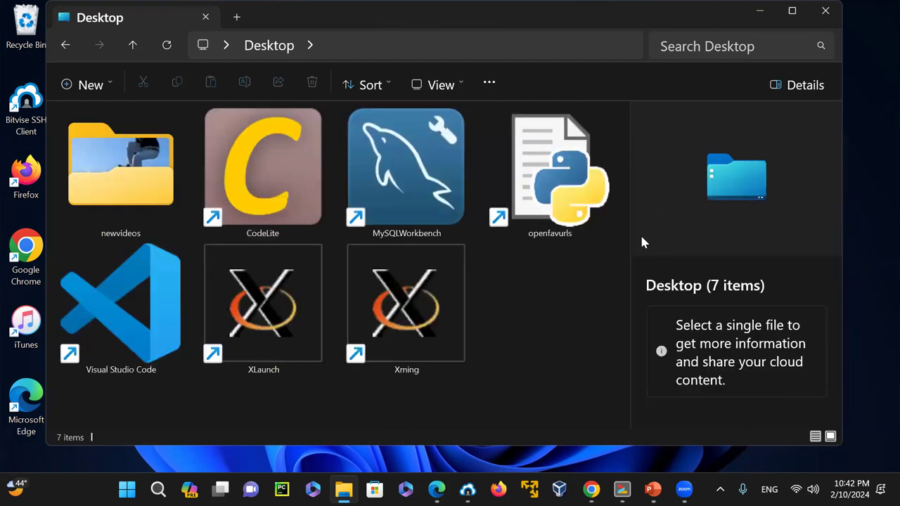
left_click(461, 83)
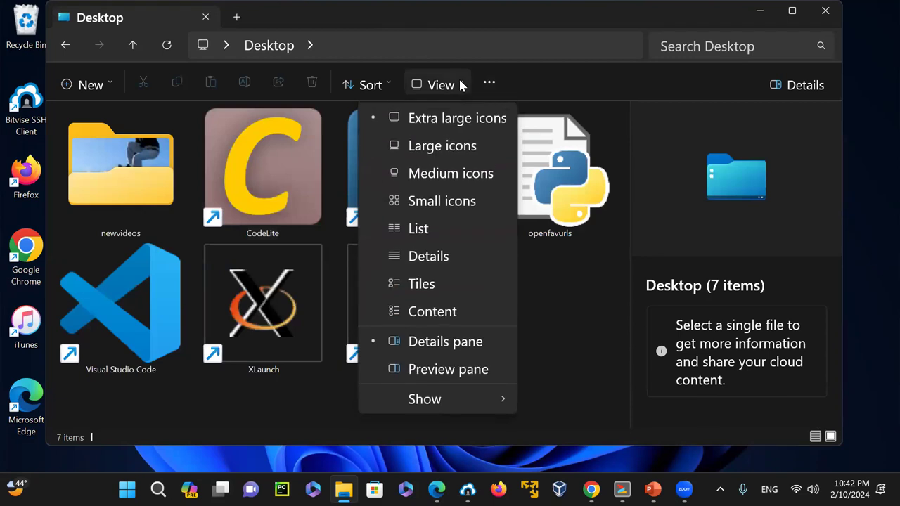
left_click(567, 275)
- Sort the Desktop items in descending order and review the other sort options without choosing one
right_click(567, 275)
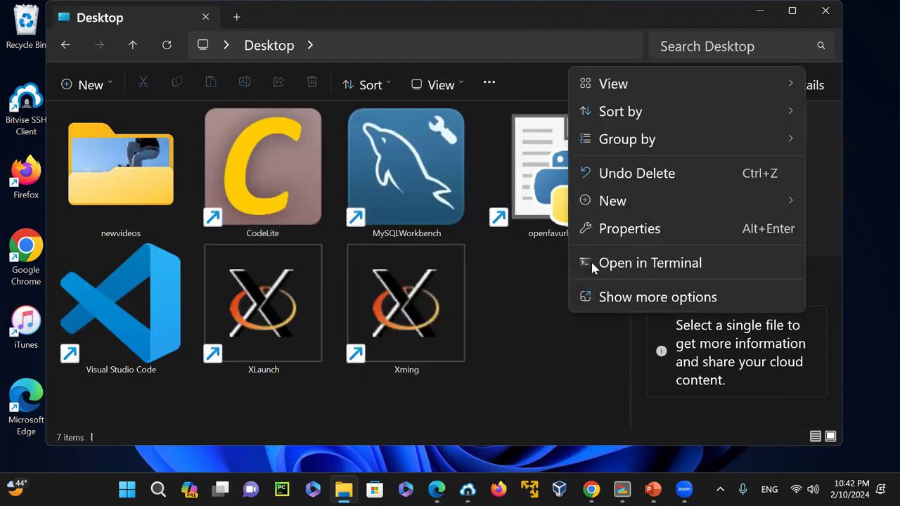
mouse_move(631, 114)
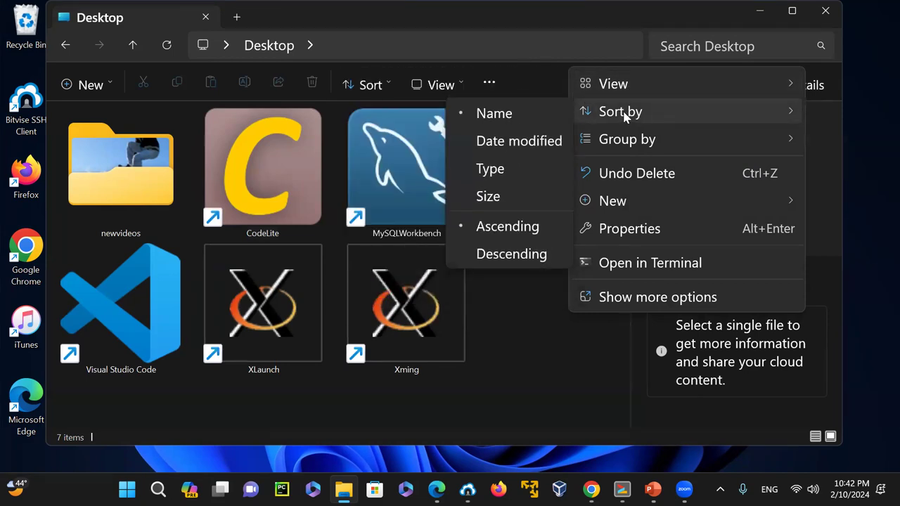
left_click(511, 253)
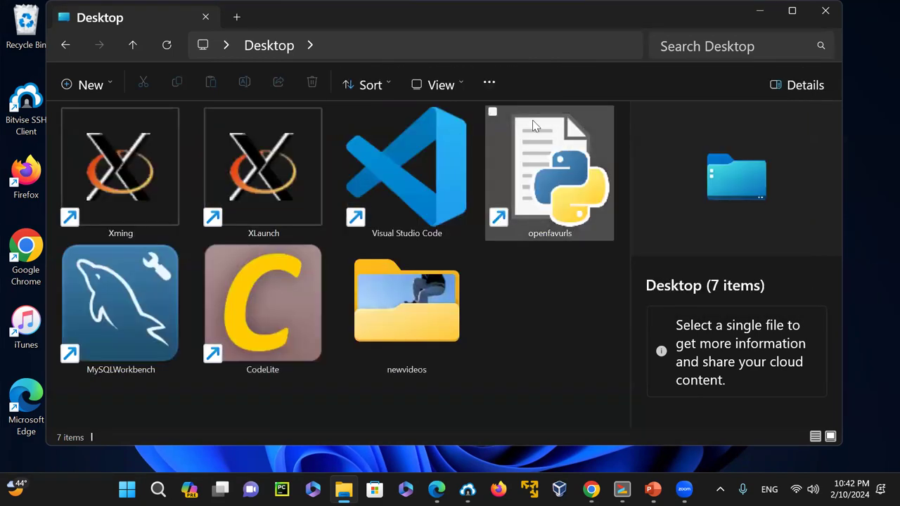
right_click(533, 311)
mouse_move(603, 144)
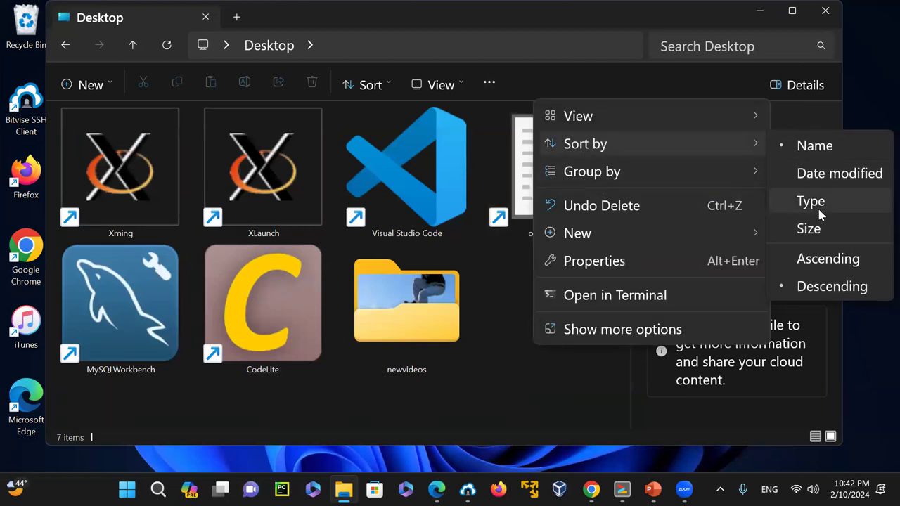
left_click(532, 381)
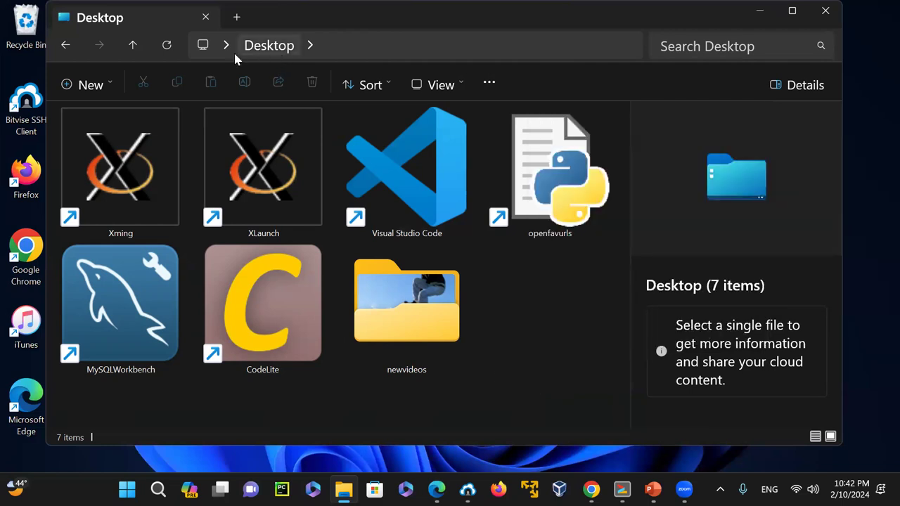
- Display the Desktop items as a list and switch them back to large icons
right_click(541, 314)
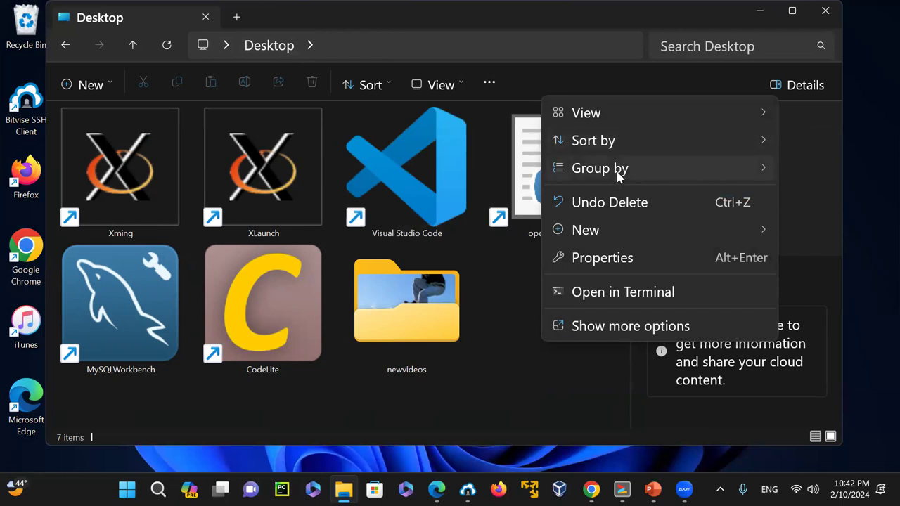
mouse_move(593, 121)
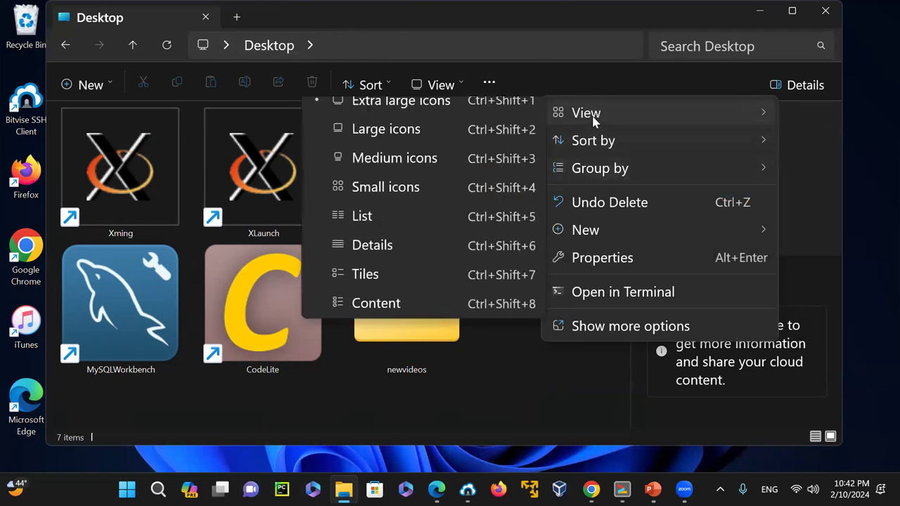
left_click(363, 219)
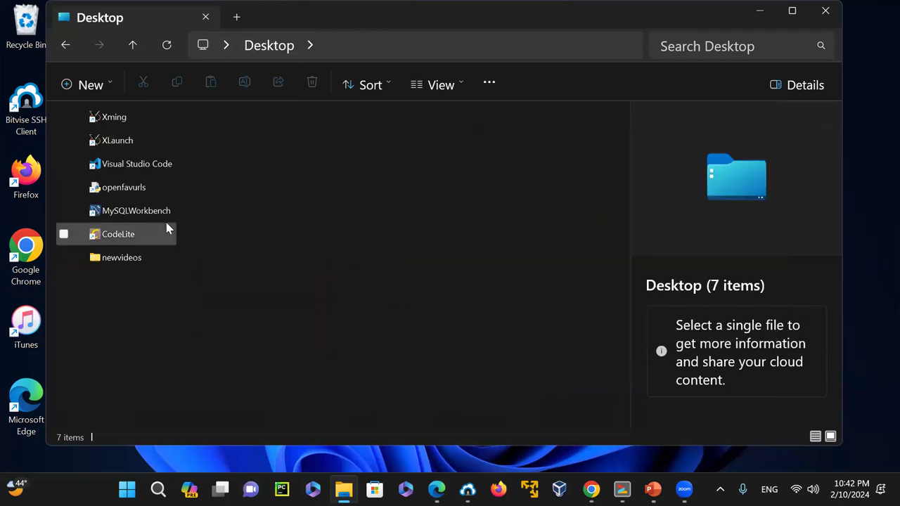
left_click(457, 85)
left_click(446, 143)
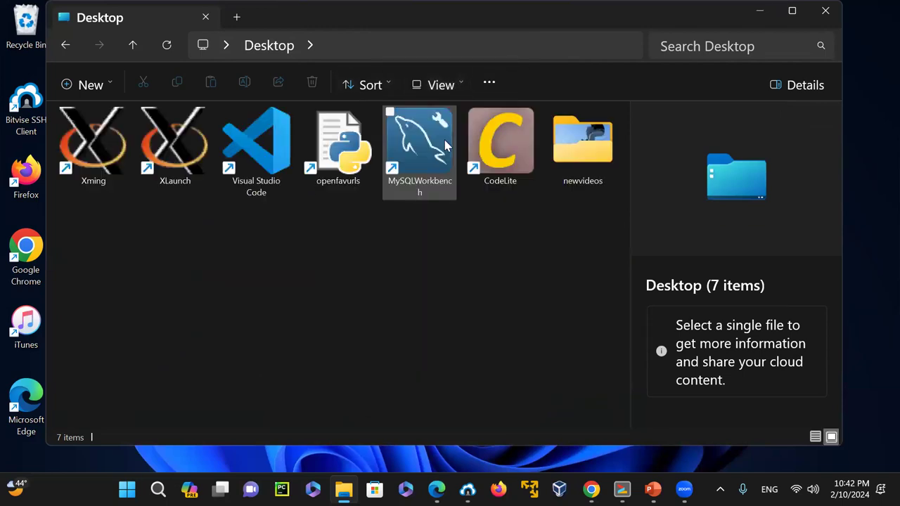
- Sort the Desktop items by name in ascending order and re-sort them by type
right_click(299, 230)
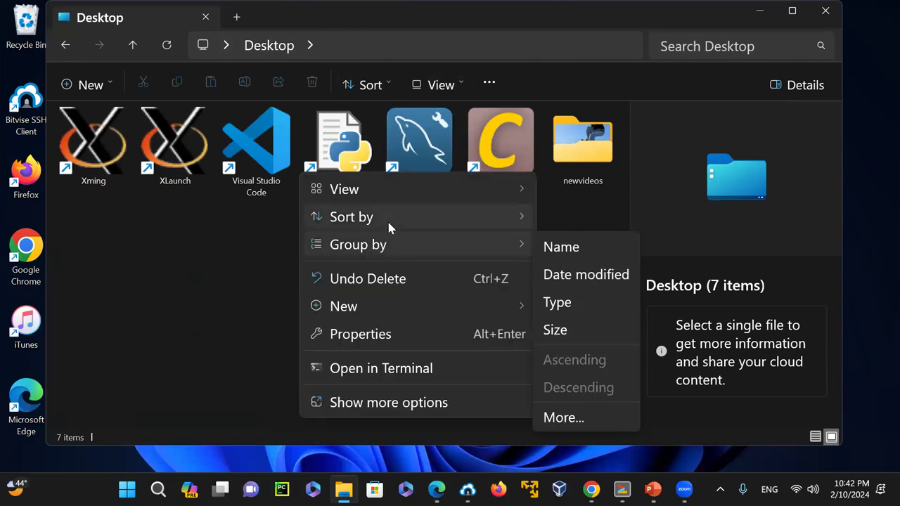
mouse_move(389, 224)
left_click(589, 223)
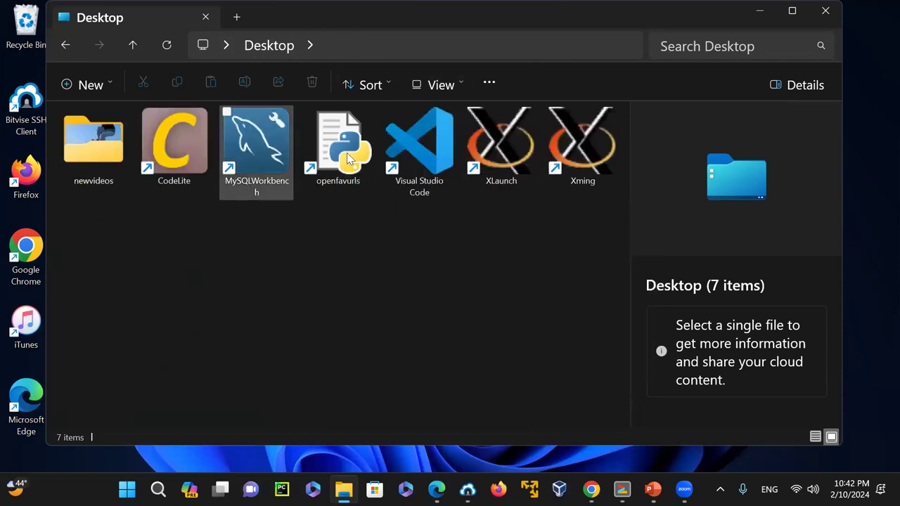
right_click(342, 233)
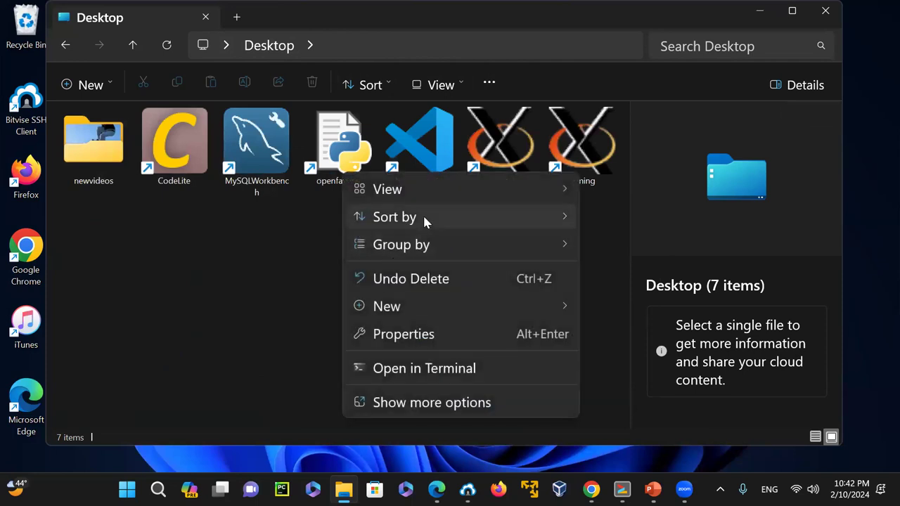
mouse_move(424, 221)
left_click(623, 279)
- Sort the Desktop items by size in descending order and switch the size sort to ascending
right_click(385, 285)
mouse_move(460, 133)
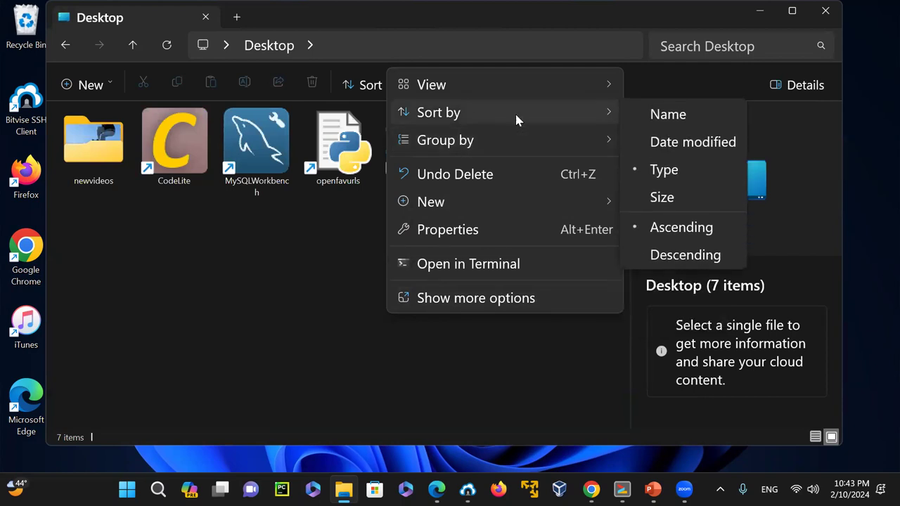
left_click(676, 196)
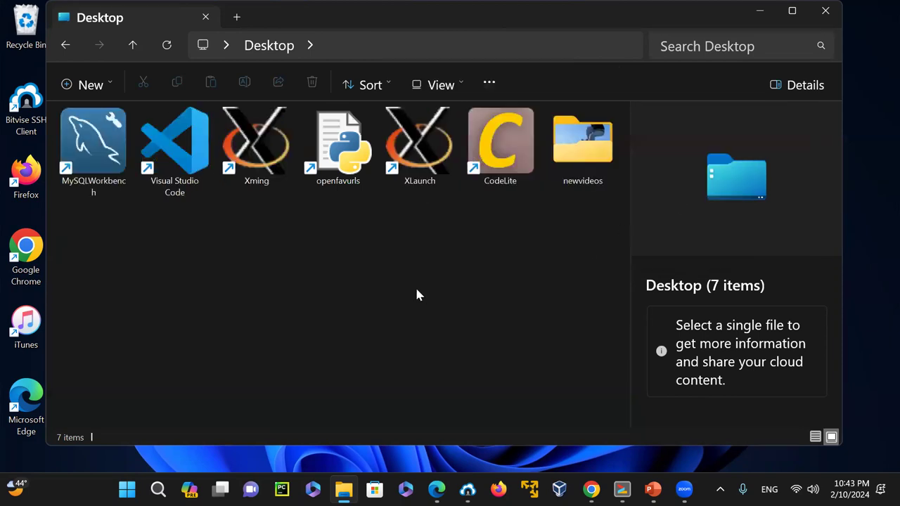
right_click(361, 259)
mouse_move(429, 222)
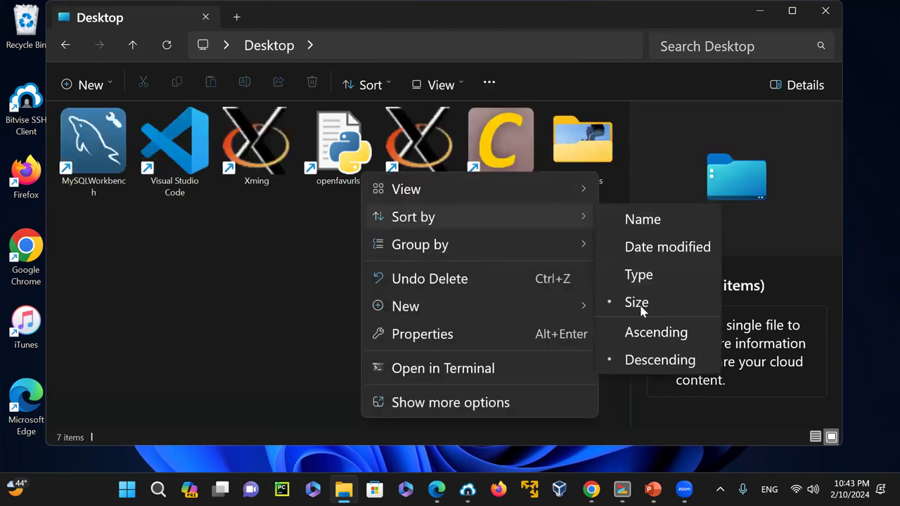
left_click(641, 306)
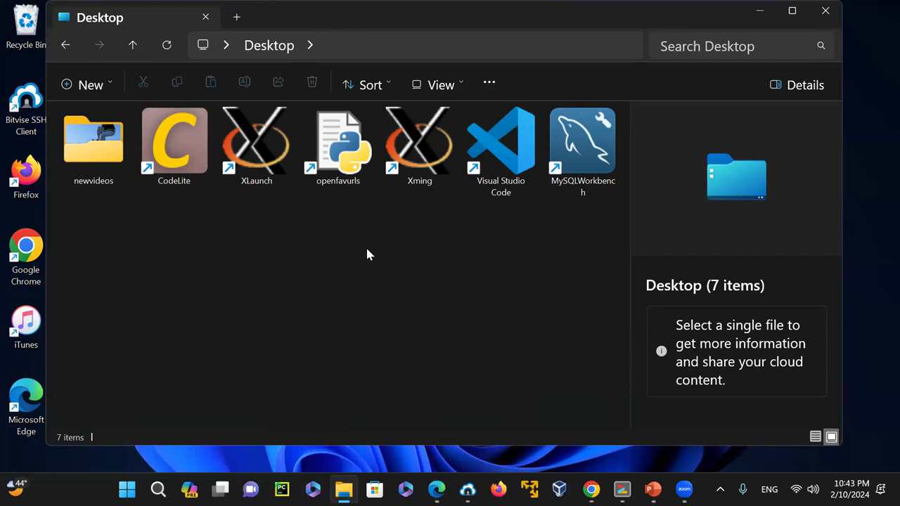
- Display the Desktop items as tiles and switch them to the Content layout
left_click(455, 83)
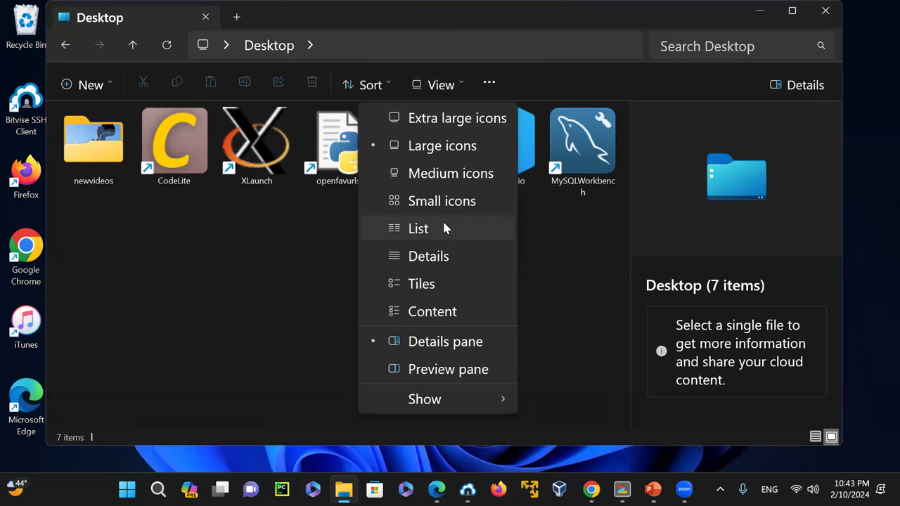
left_click(446, 286)
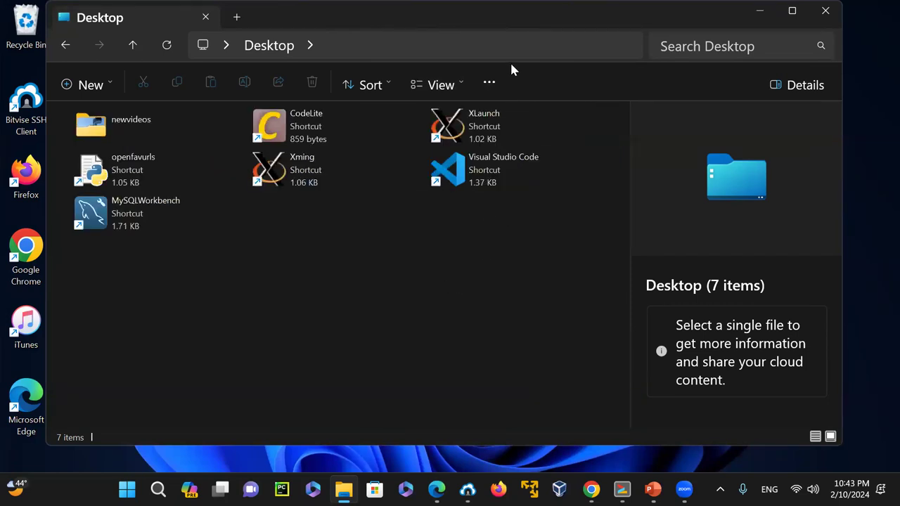
left_click(464, 76)
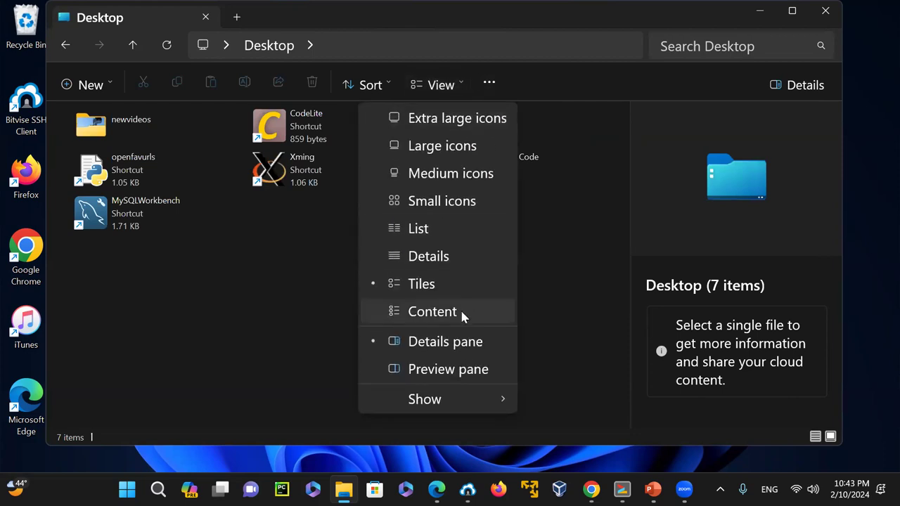
left_click(460, 311)
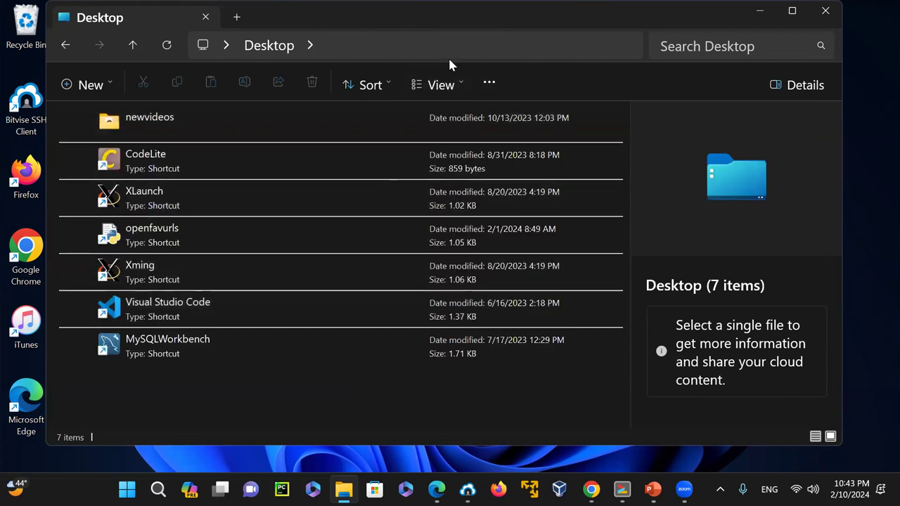
- Display the Desktop items in the Details layout and switch them back to Tiles
left_click(464, 84)
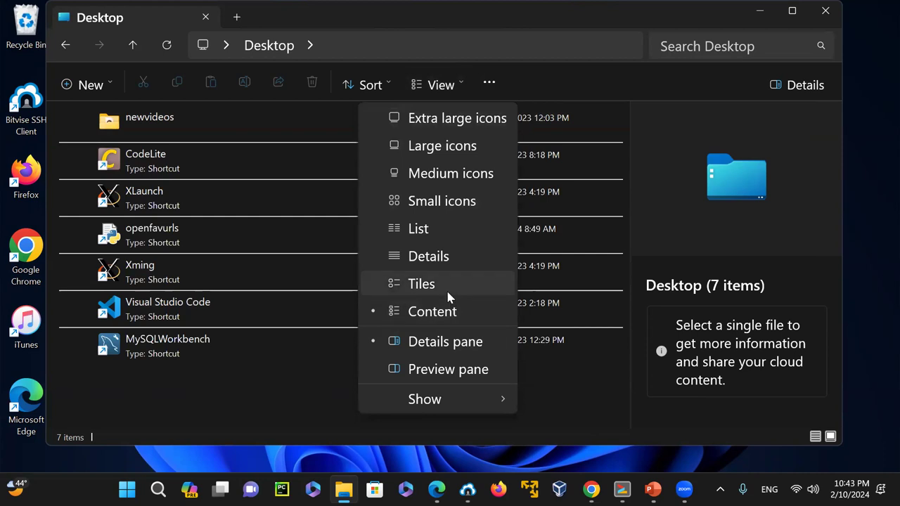
left_click(443, 258)
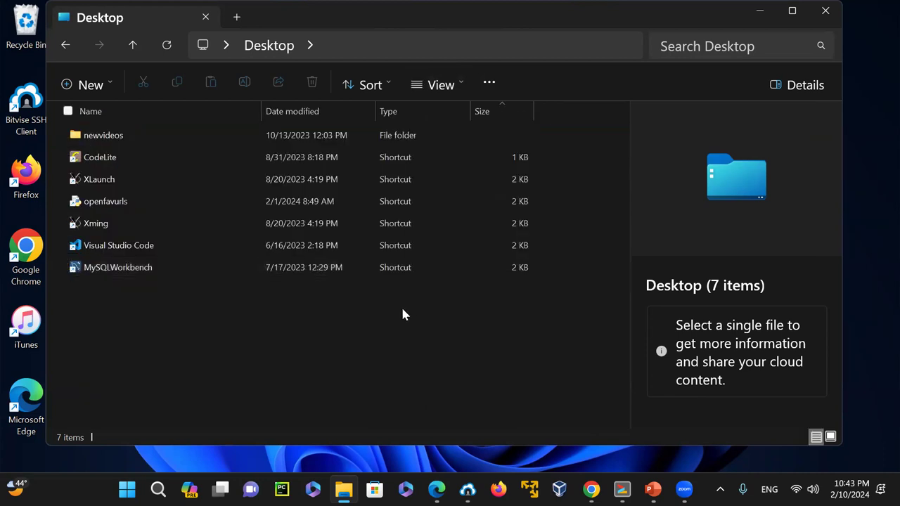
left_click(463, 82)
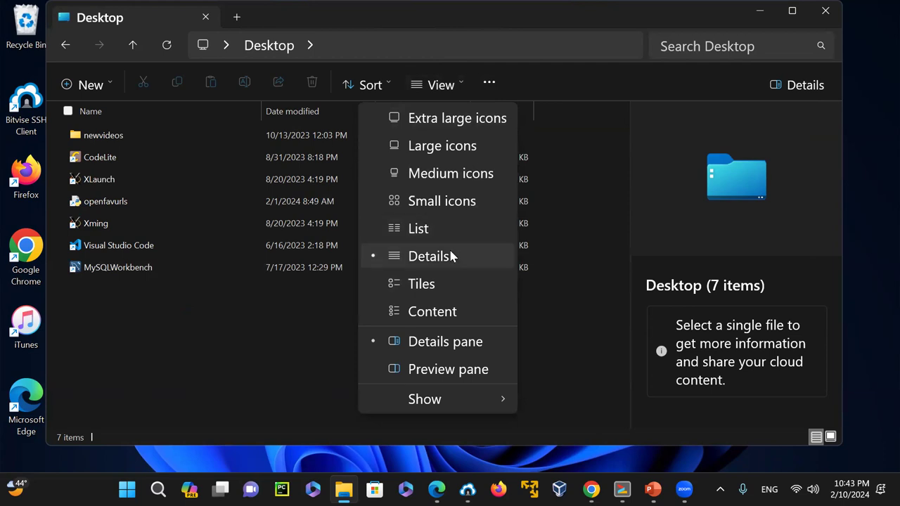
left_click(448, 282)
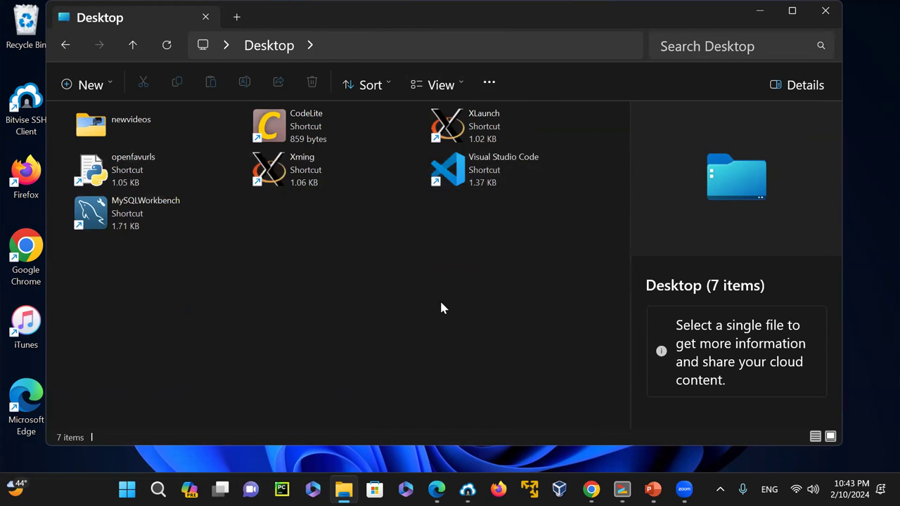
- Open the file location of the Visual Studio Code shortcut and copy the address of its Microsoft VS Code folder
right_click(476, 171)
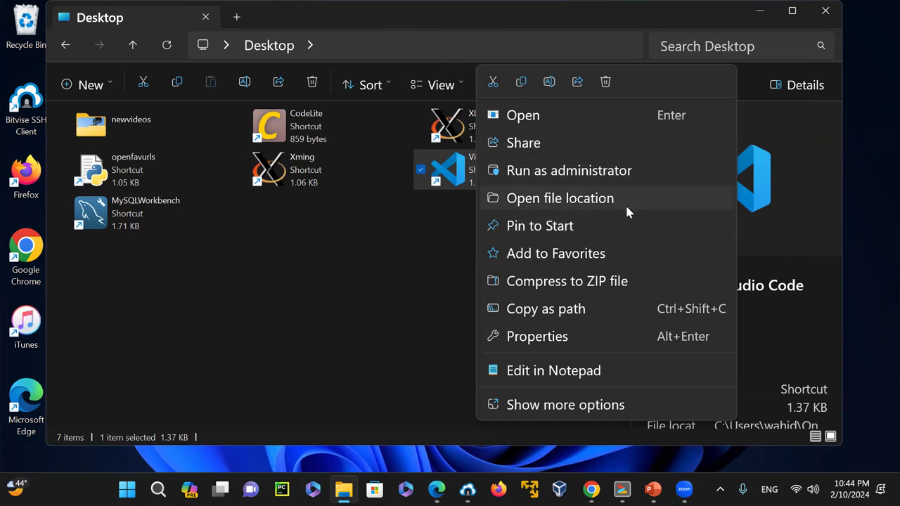
left_click(529, 203)
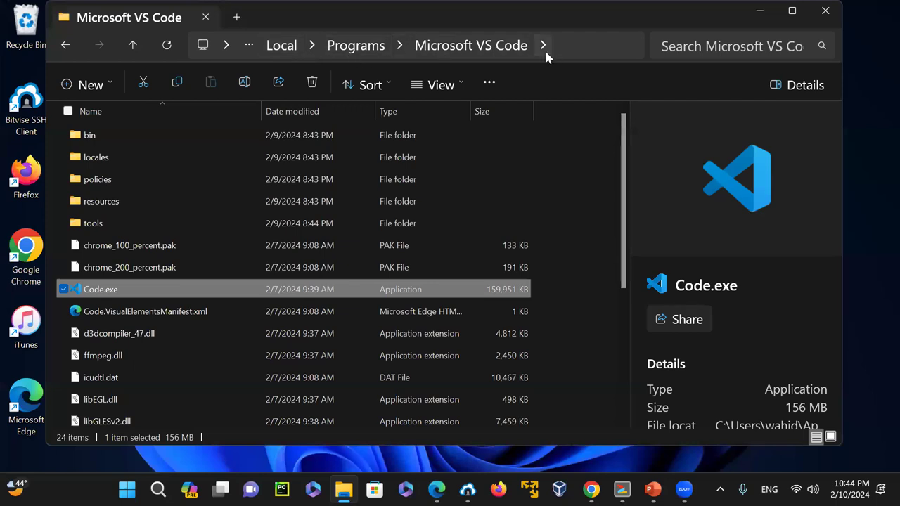
left_click(225, 45)
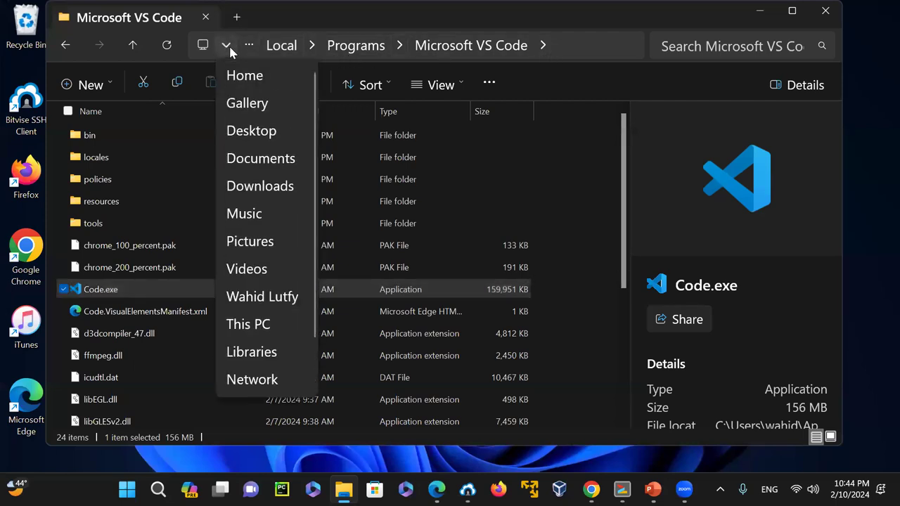
left_click(488, 45)
right_click(487, 45)
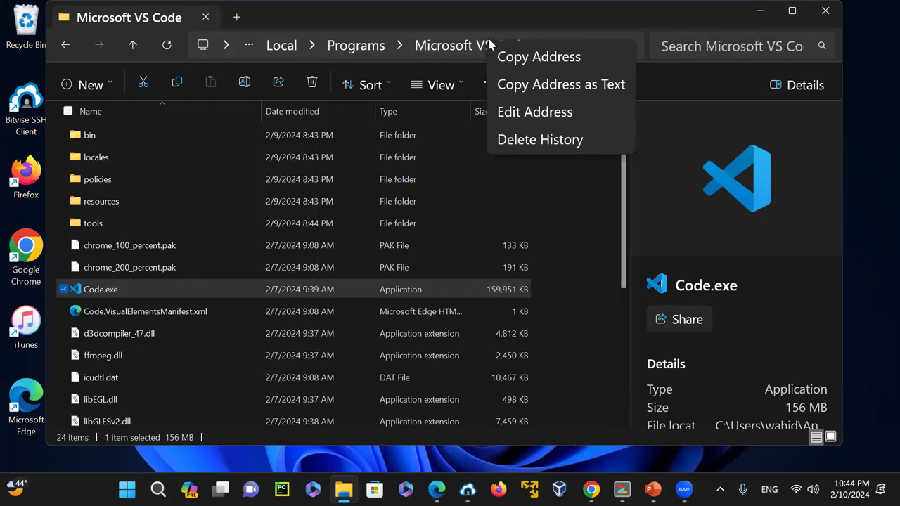
left_click(545, 57)
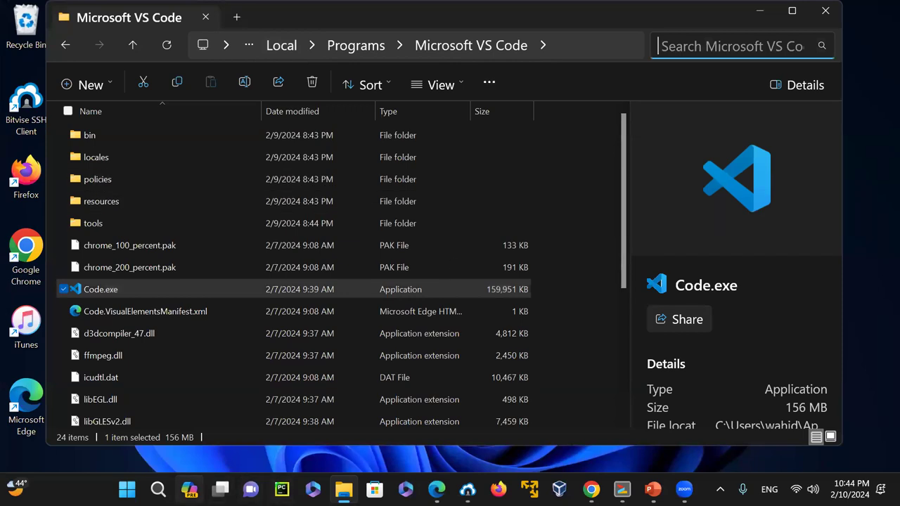
- Open Command Prompt and change the directory to the copied Microsoft VS Code path with cd
left_click(159, 489)
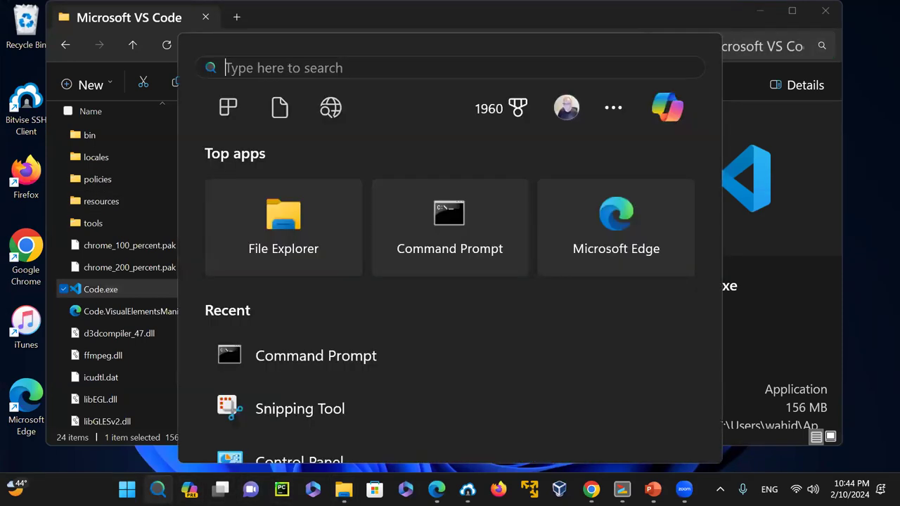
left_click(454, 221)
type("cd")
key("ctrl+v")
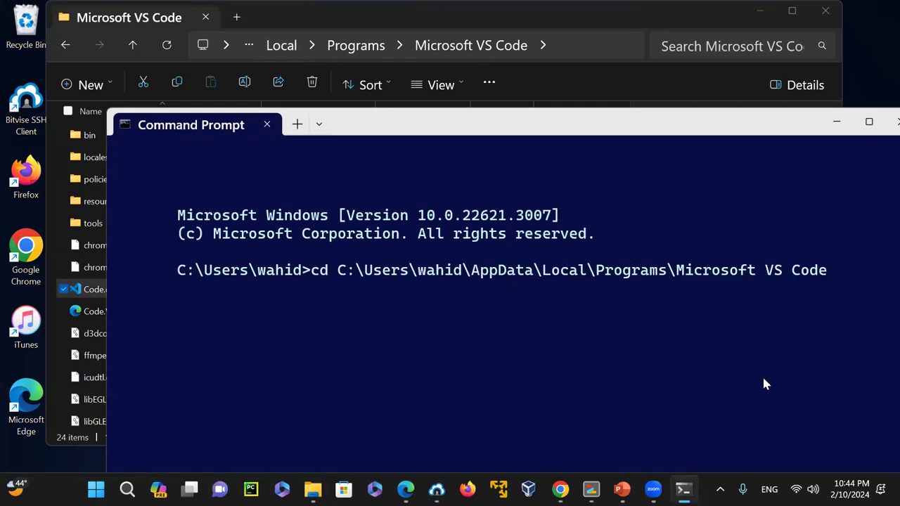
key("Return")
- List the contents of the Microsoft VS Code directory with dir and exit Command Prompt
type("dir")
key("Return")
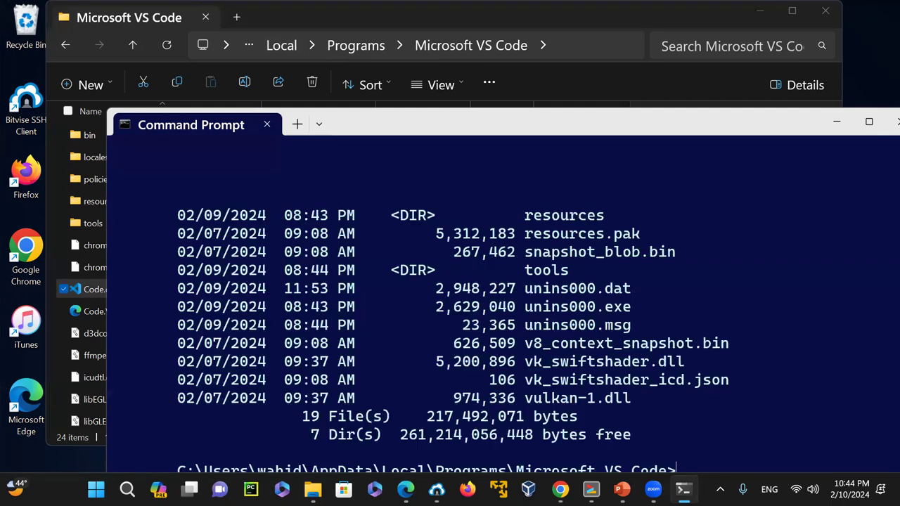
type("exit")
key("Return")
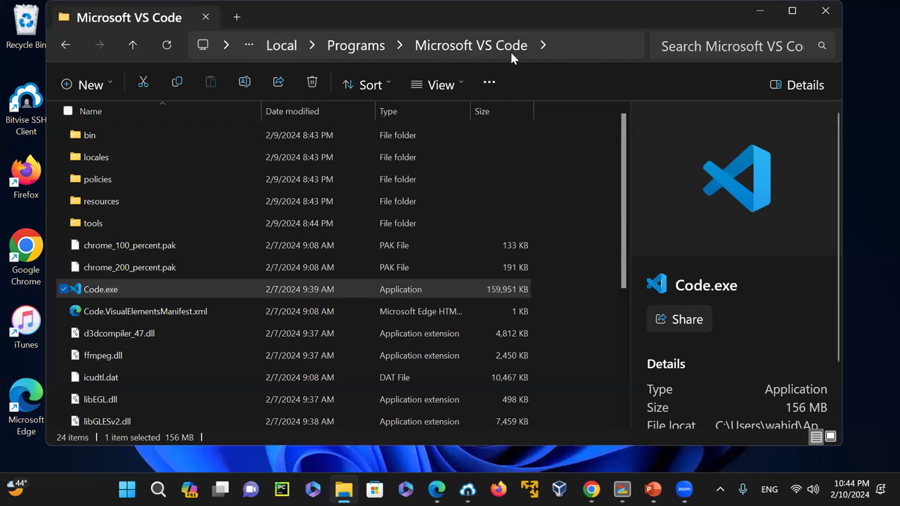
- Go up to the Programs folder in File Explorer and copy its address as text
left_click(363, 54)
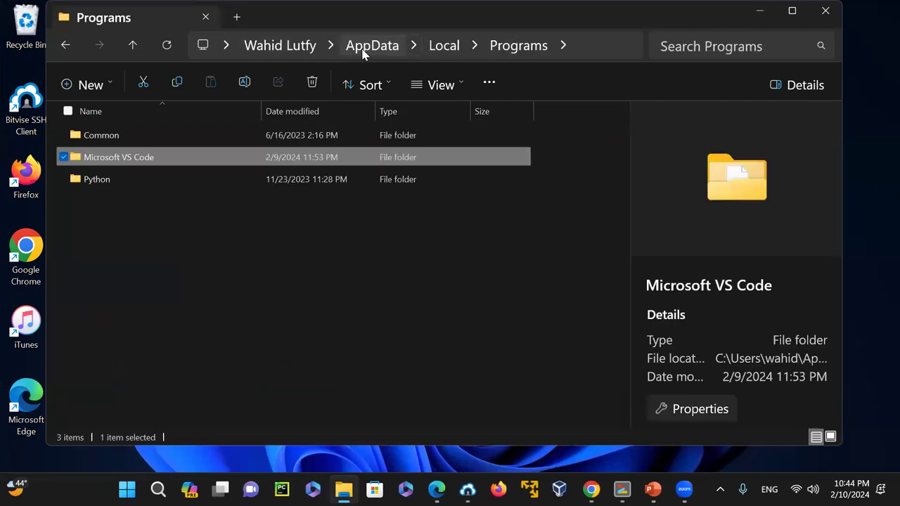
right_click(517, 46)
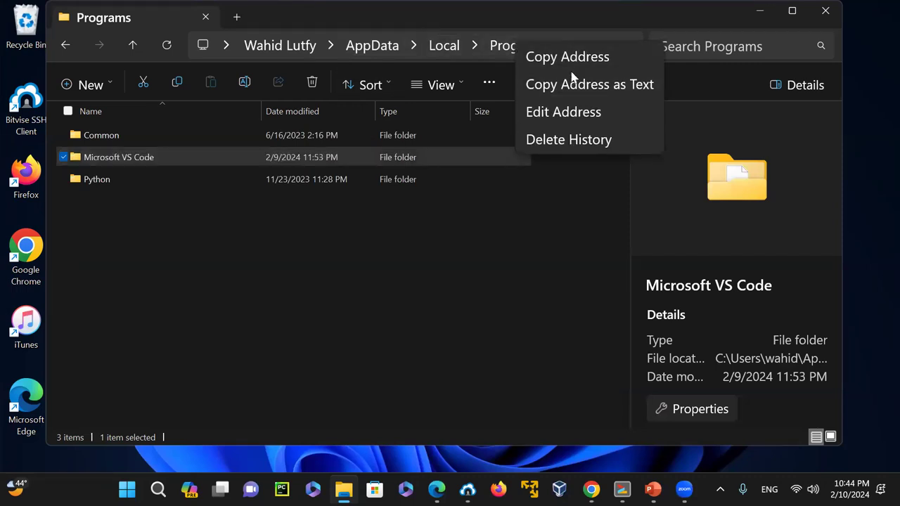
left_click(594, 84)
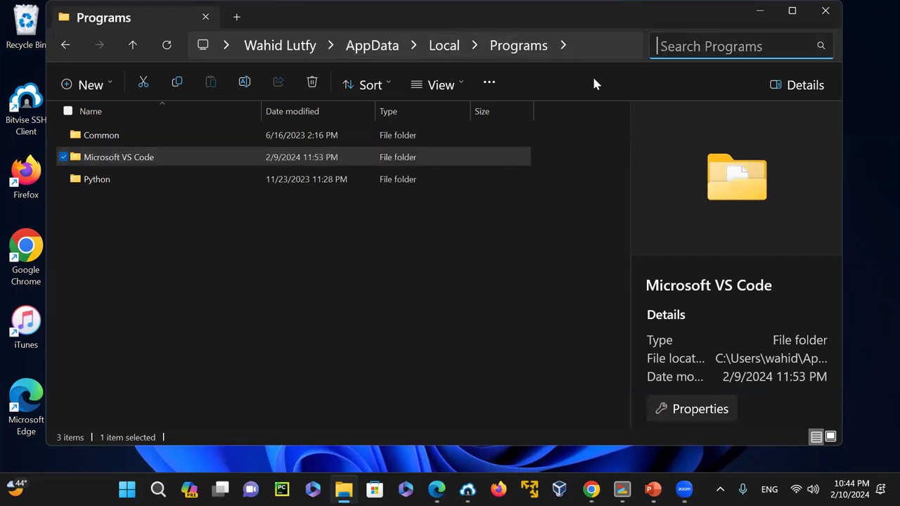
- Try to paste the copied Programs address into the address bar of a new tab, and close that tab
left_click(236, 18)
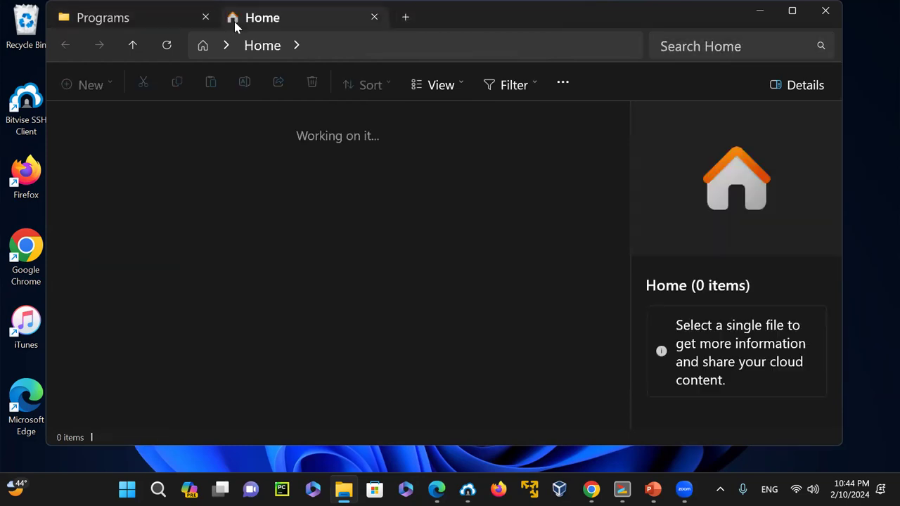
right_click(336, 44)
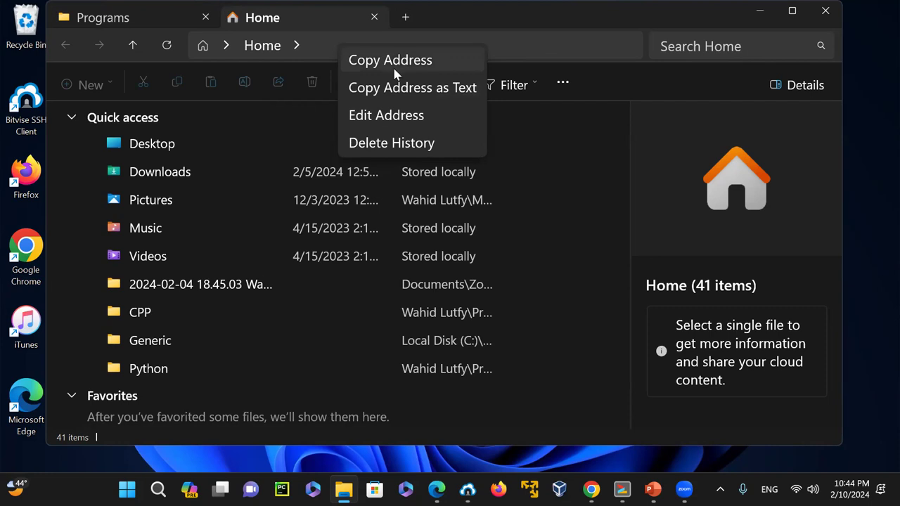
left_click(361, 116)
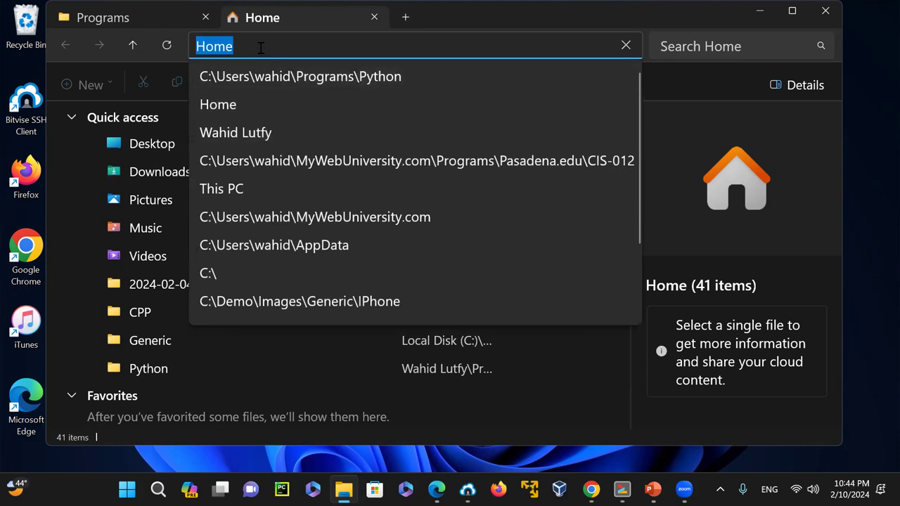
left_click(261, 47)
right_click(260, 47)
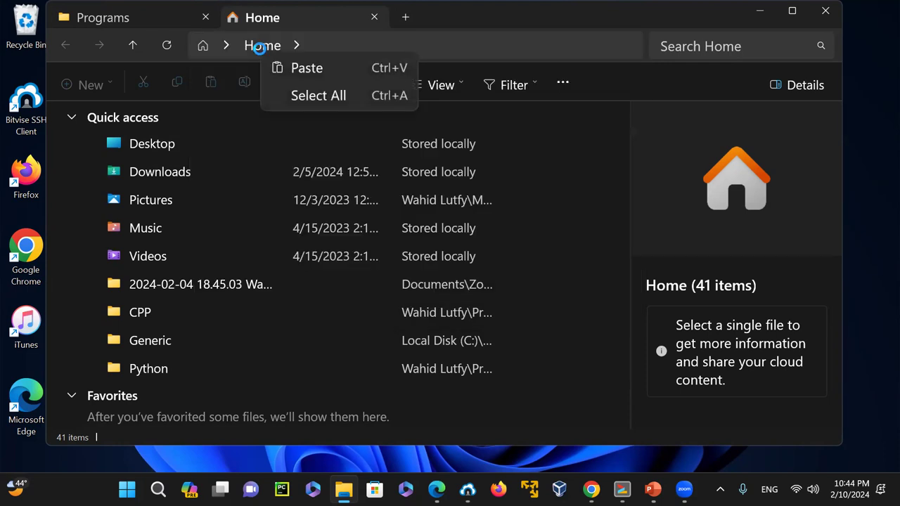
left_click(296, 63)
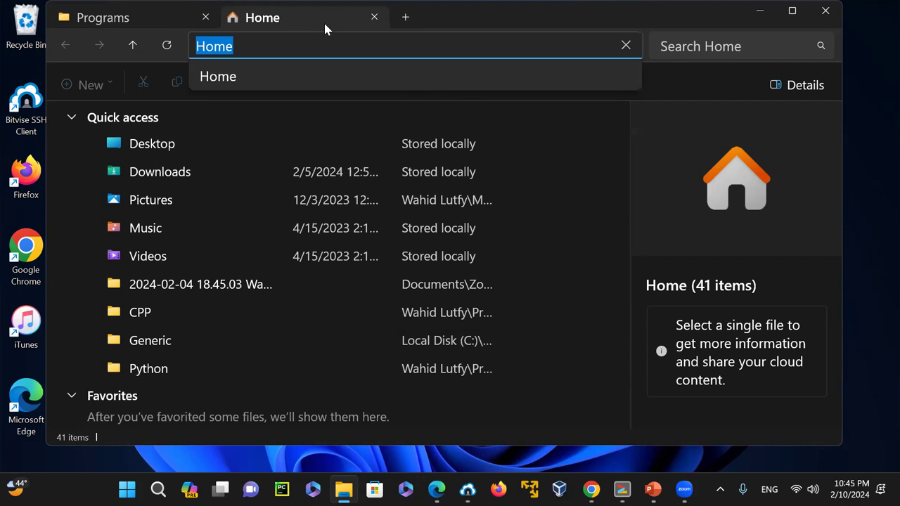
left_click(374, 17)
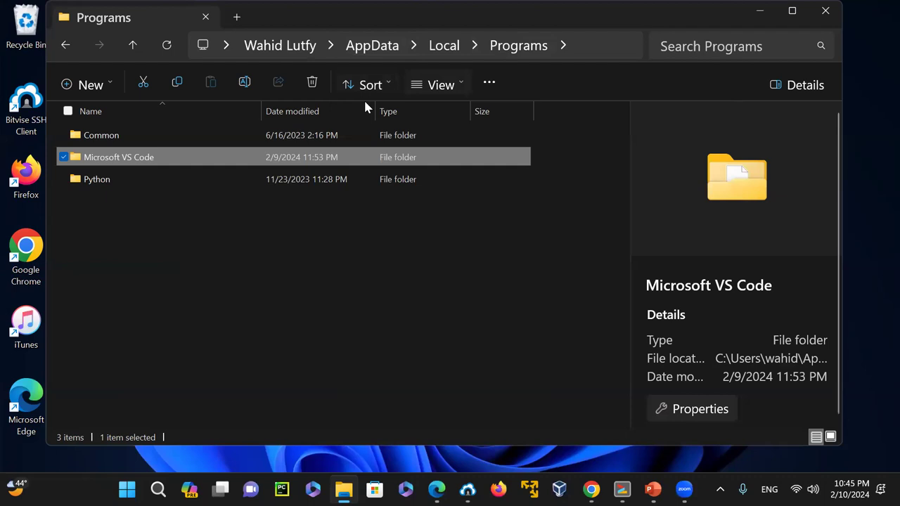
- Visit the Pictures folder from the address bar's location list, and open the Captures folder inside Videos
left_click(226, 45)
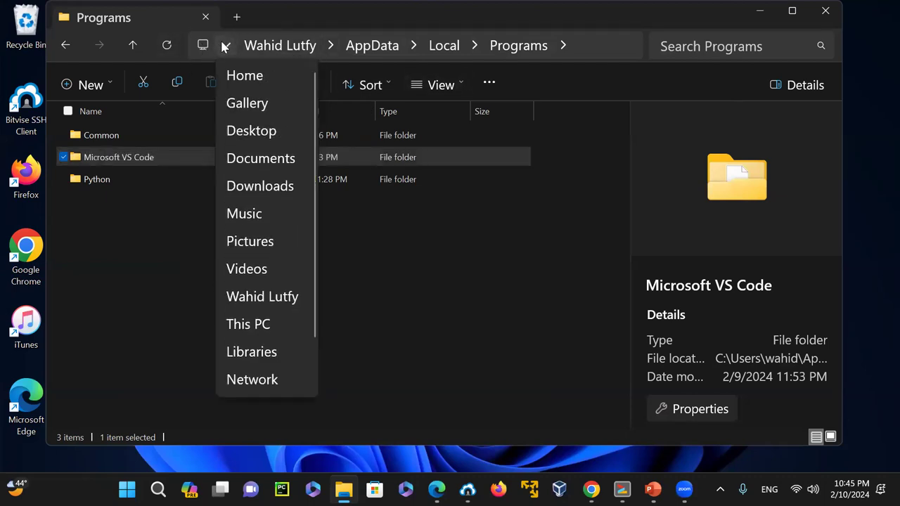
left_click(271, 246)
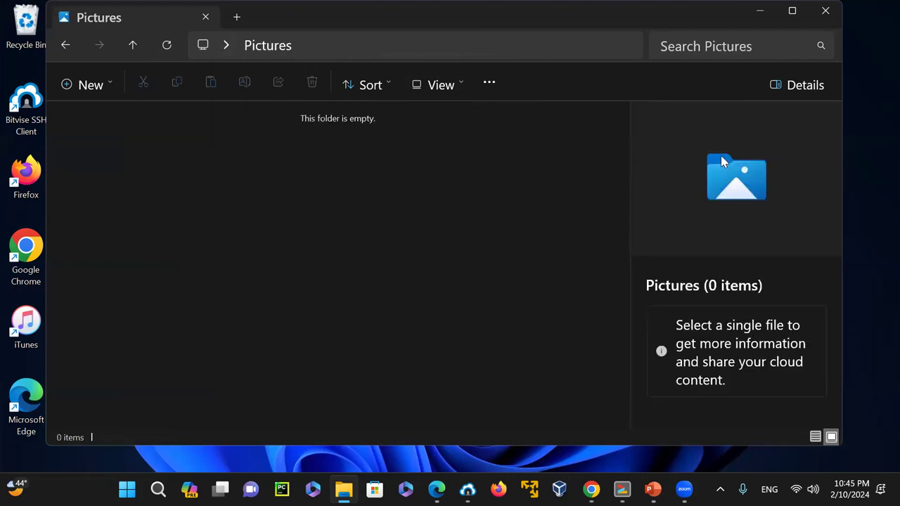
left_click(227, 45)
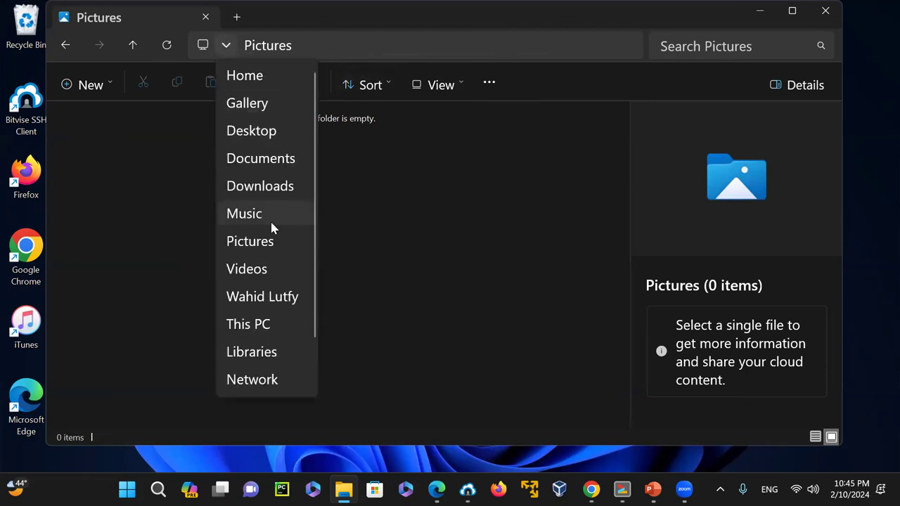
left_click(271, 270)
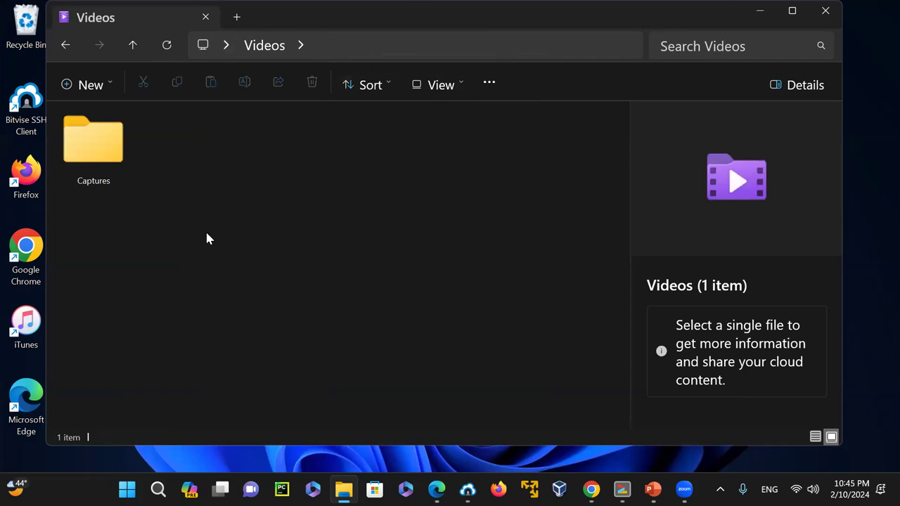
double_click(113, 154)
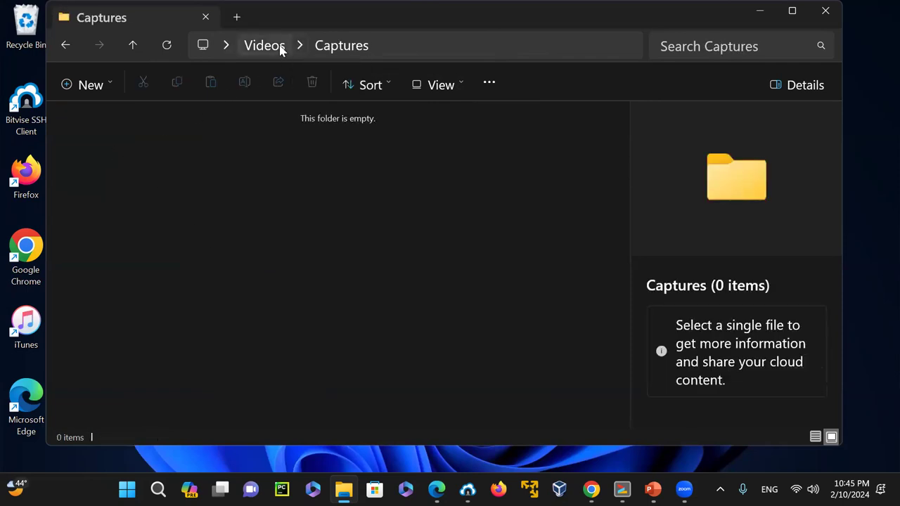
- Go to the user's profile folder from the address bar's location list and open its Downloads folder
left_click(226, 45)
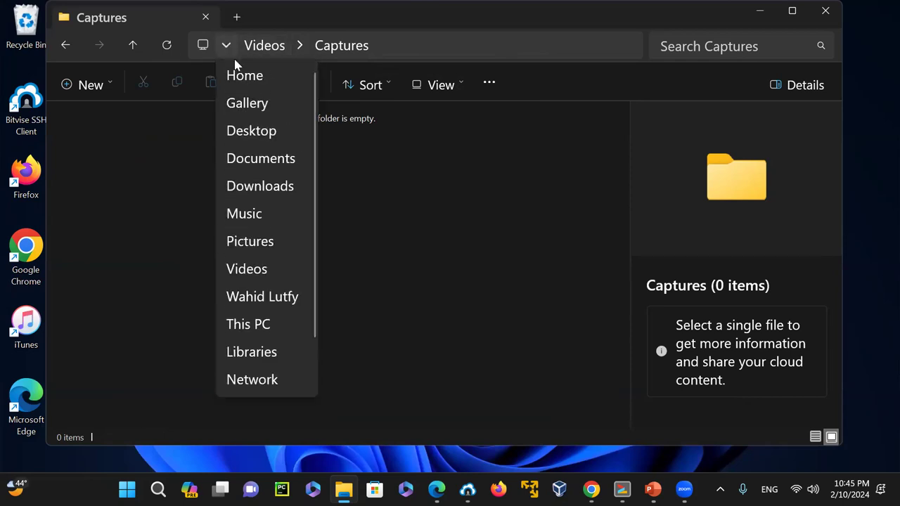
left_click(281, 308)
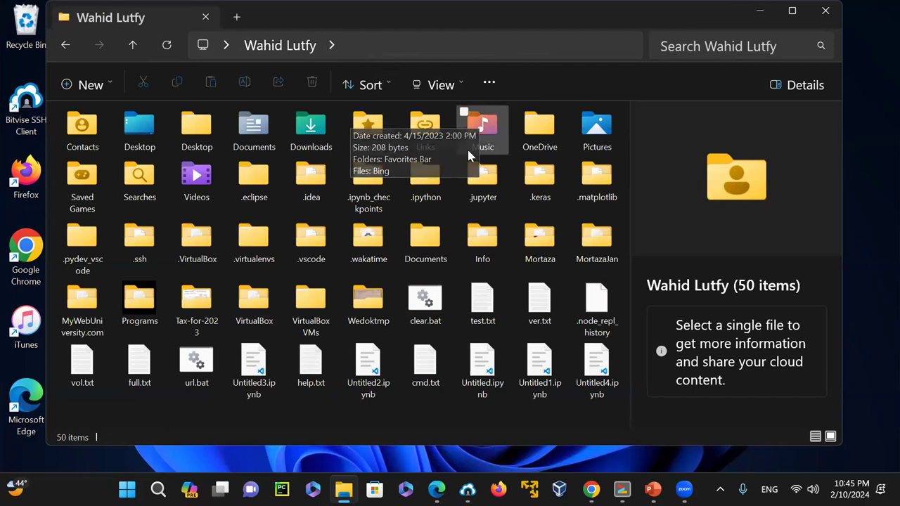
double_click(311, 130)
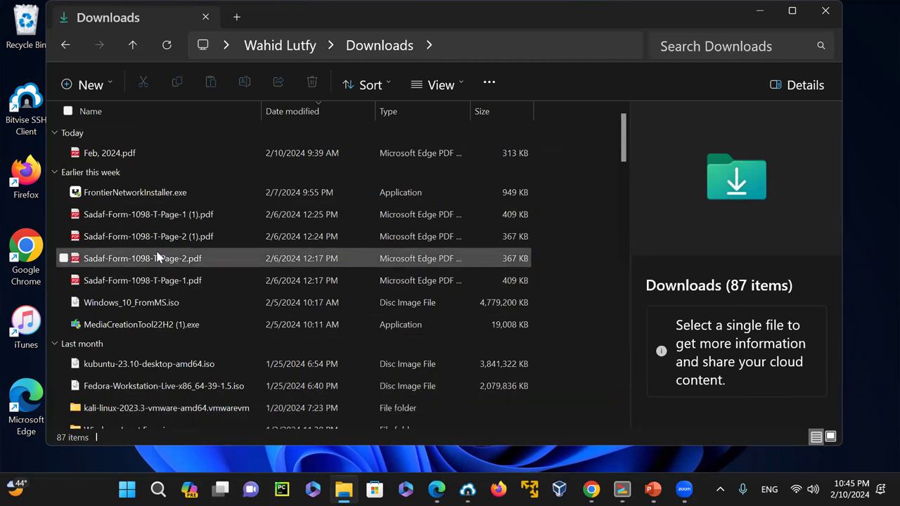
- Search the Downloads folder for *.pdf files, followed by *.exe files
left_click(773, 47)
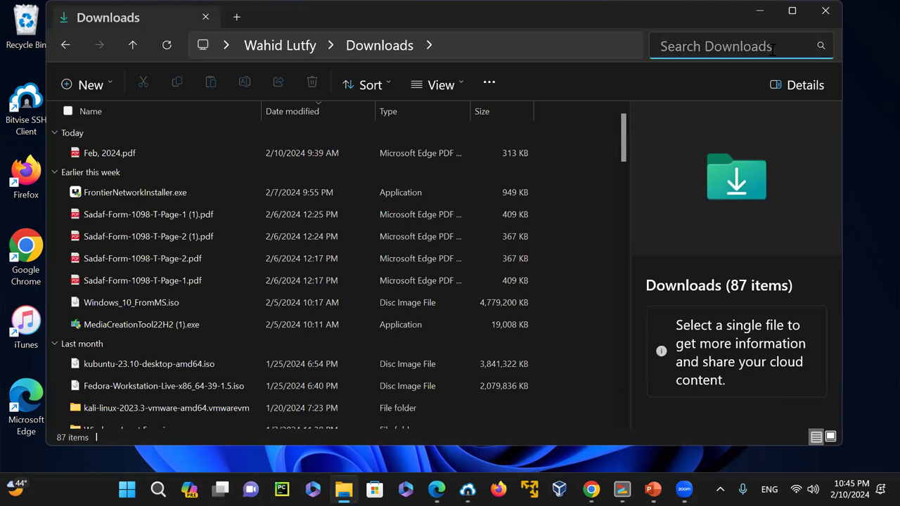
type("*.pdf")
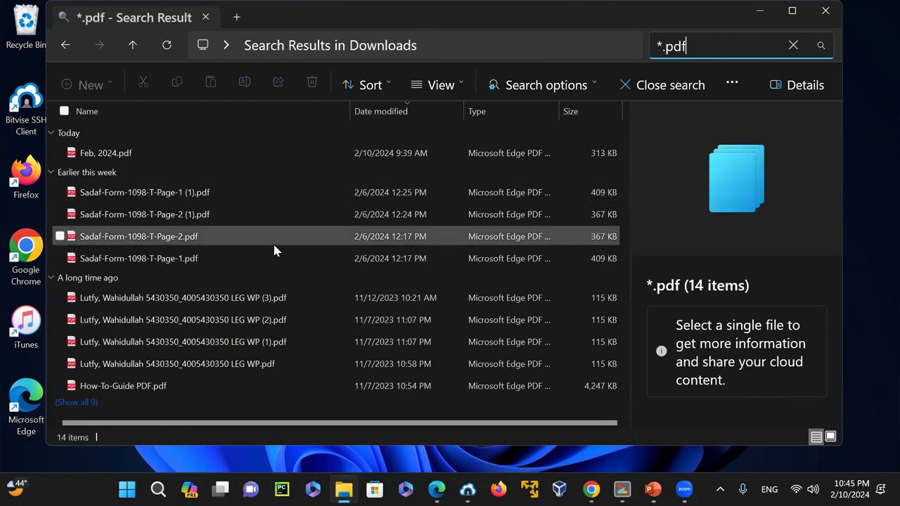
left_click(700, 46)
type("*.exe")
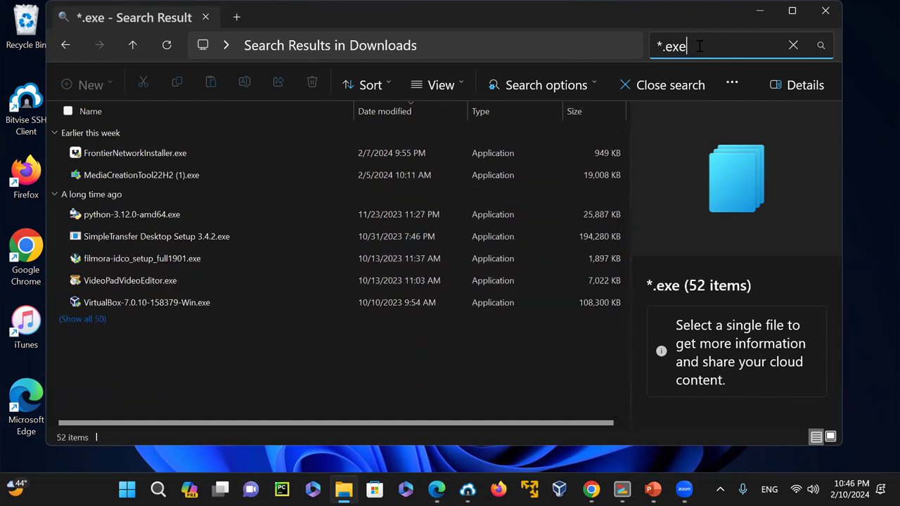
- Change the Downloads search to *.iso to find disc image files
key("BackSpace")
key("BackSpace")
key("BackSpace")
type("iso")
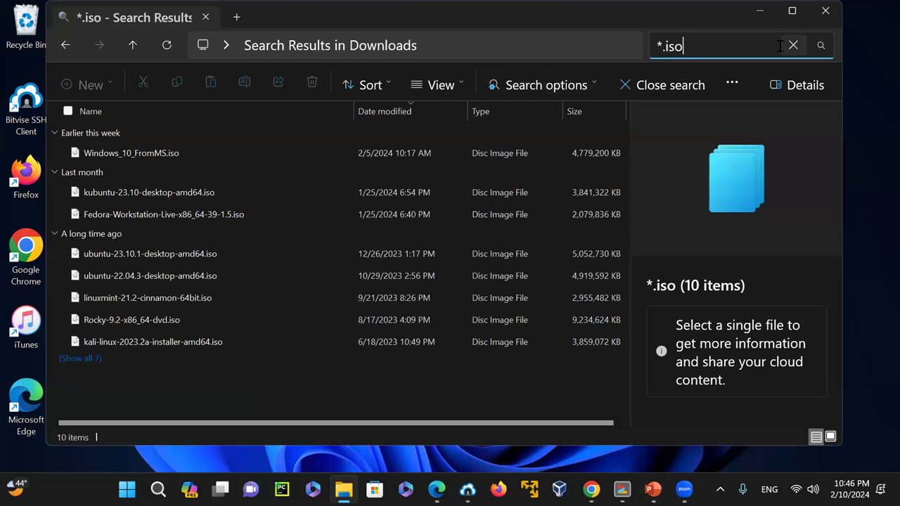
- Search Downloads for all files with *.*, and narrow the search to *.txt
double_click(728, 46)
key("BackSpace")
type("*.*")
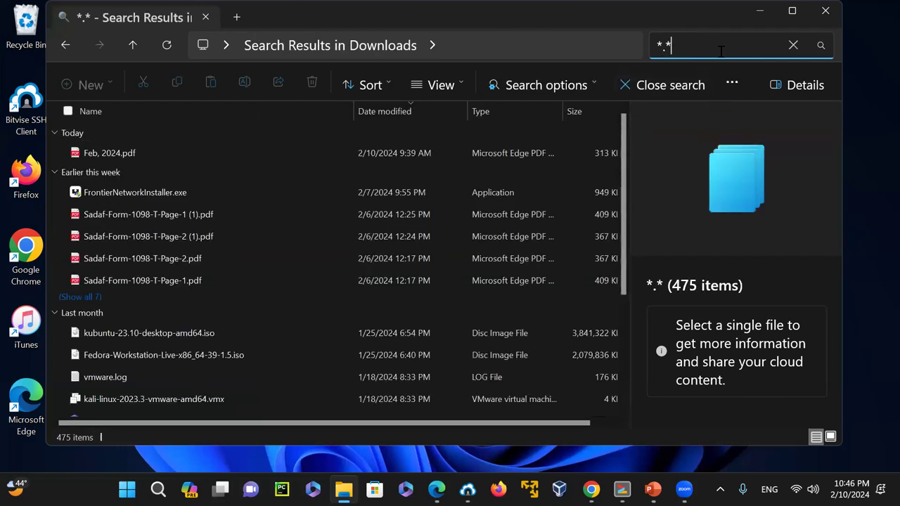
key("BackSpace")
type("*.txt")
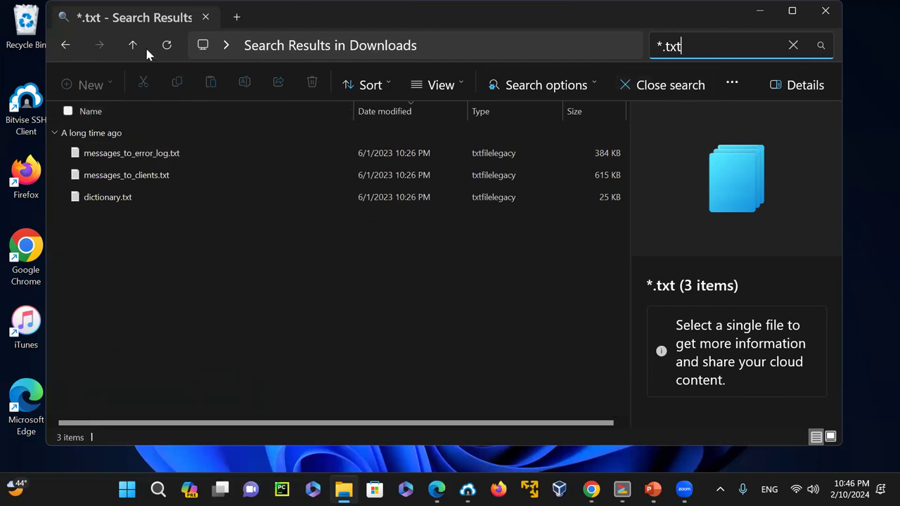
- Return to the user's profile folder from the address bar's location list and select the .ipynb_checkpoints folder, followed by Programs
left_click(226, 45)
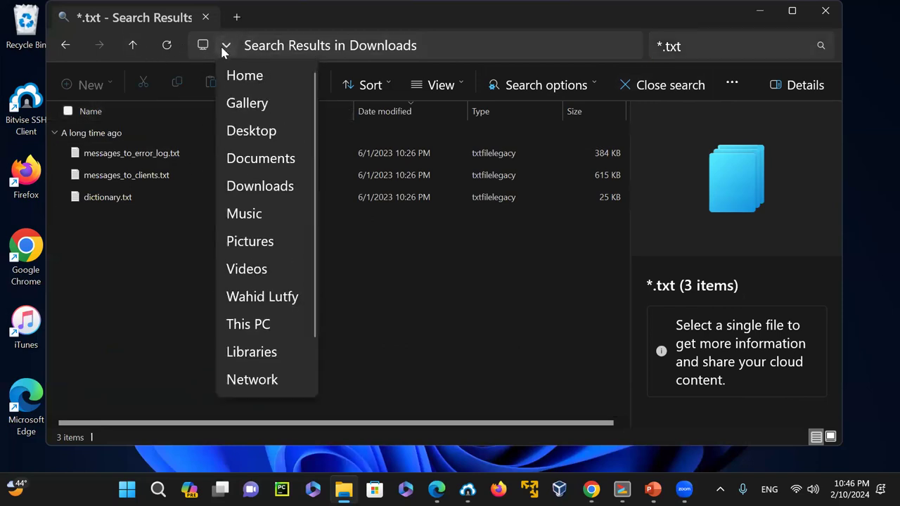
left_click(258, 298)
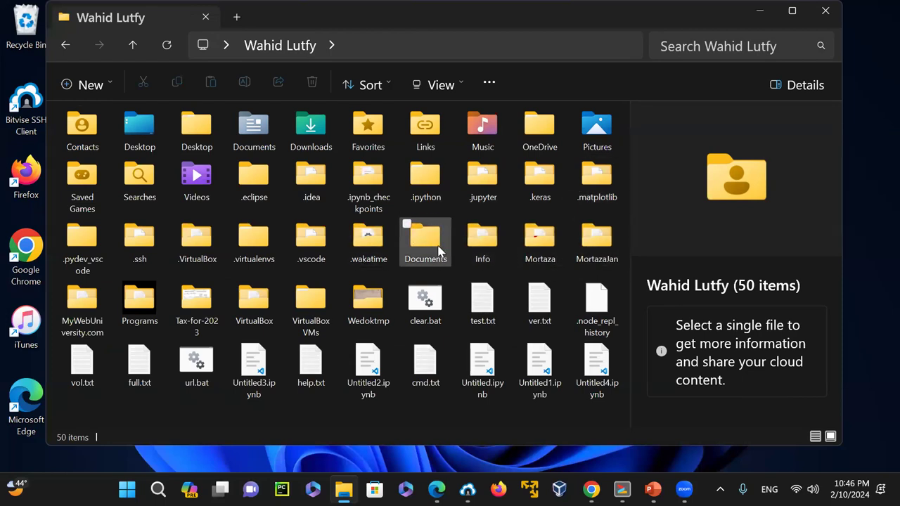
left_click(374, 179)
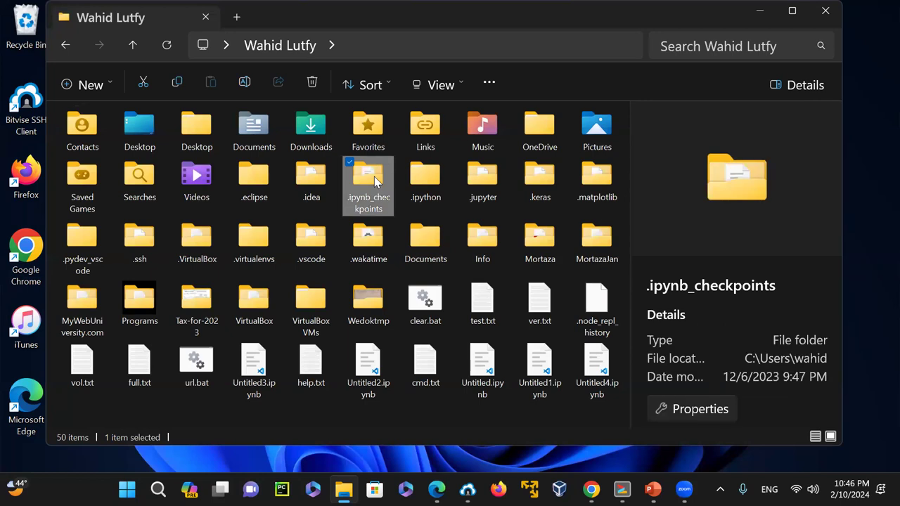
left_click(139, 302)
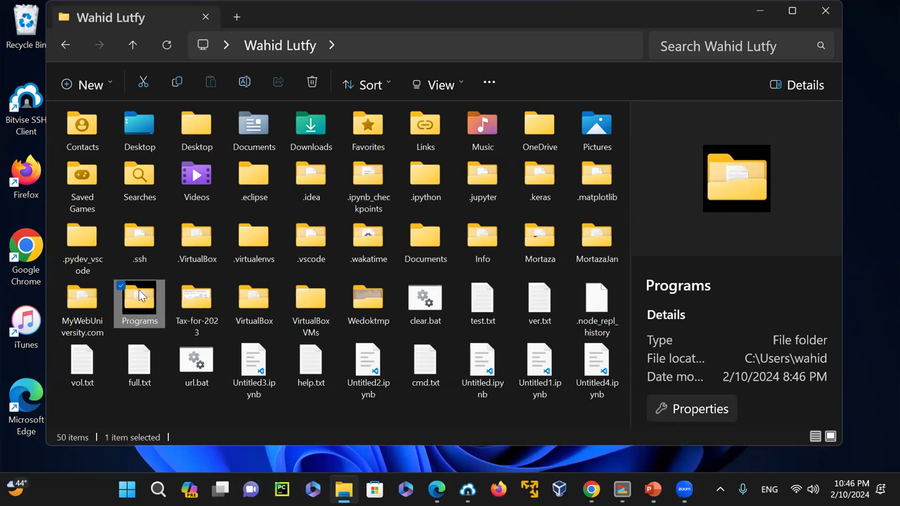
- Cycle through the profile folder's items that begin with M until Music is selected
left_click(484, 130)
key("m")
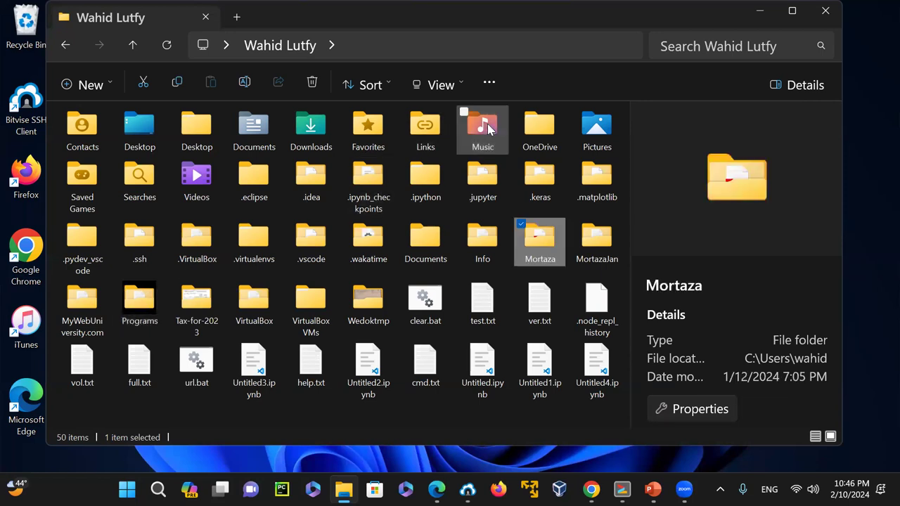
key("m")
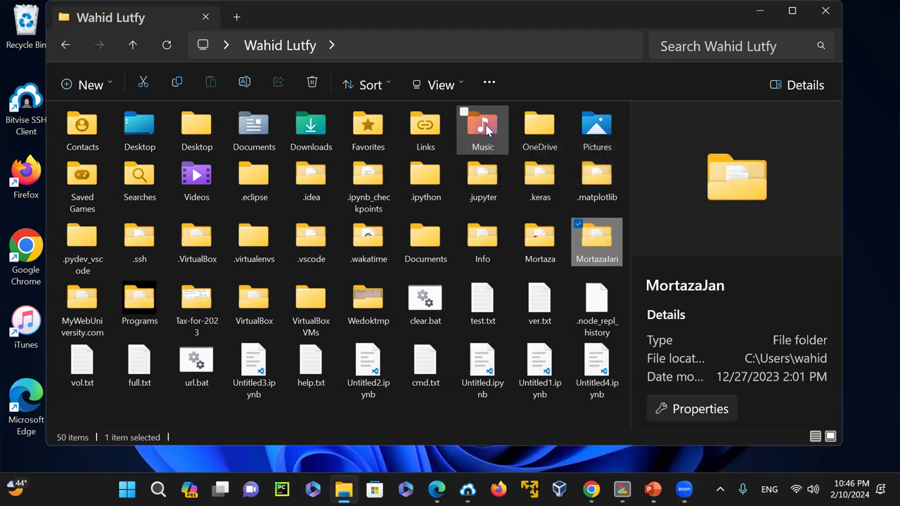
key("m")
key("m")
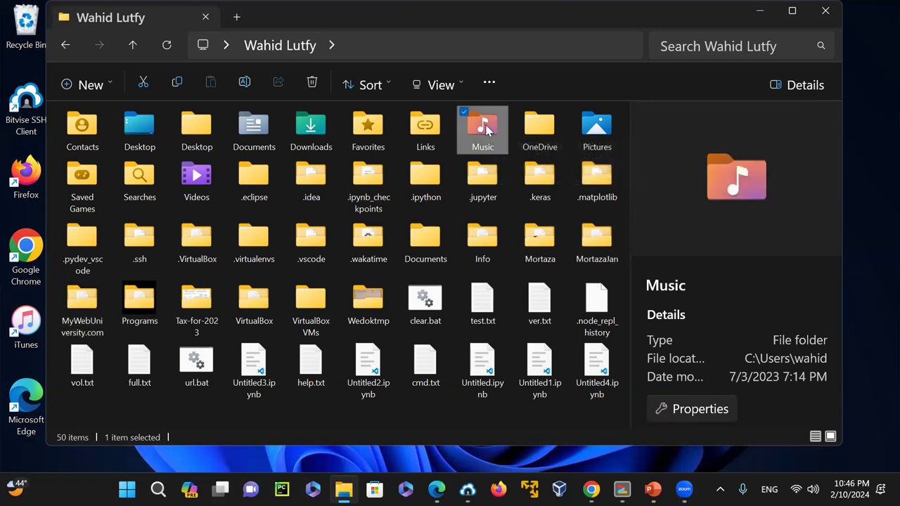
- Open the MyWebUniversity.com folder and its Books subfolder
double_click(90, 304)
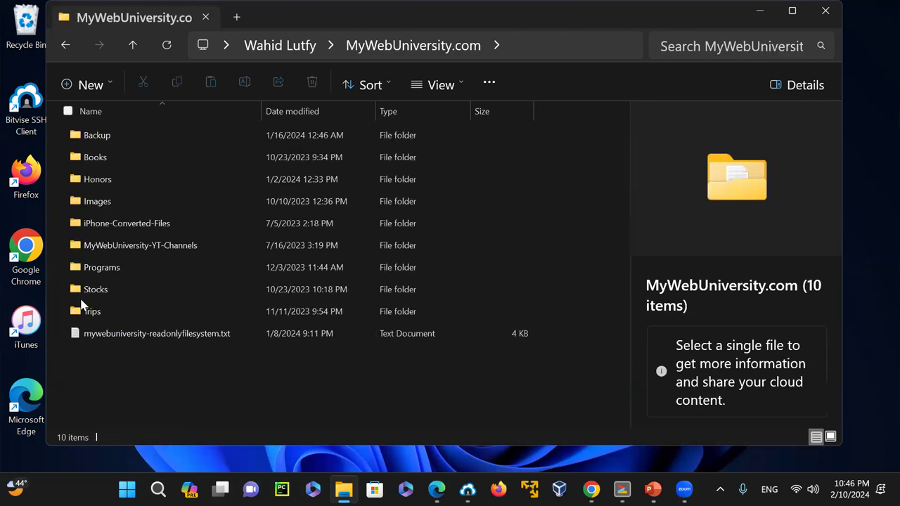
left_click(98, 157)
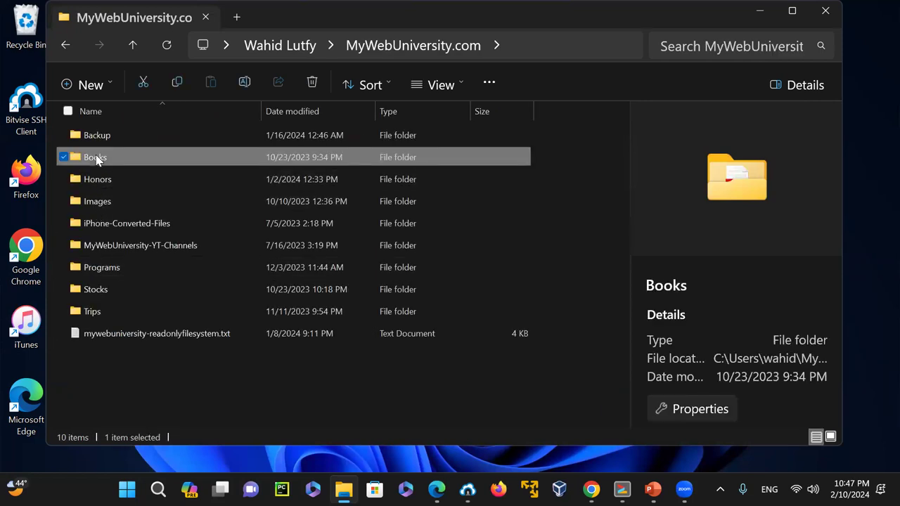
double_click(97, 157)
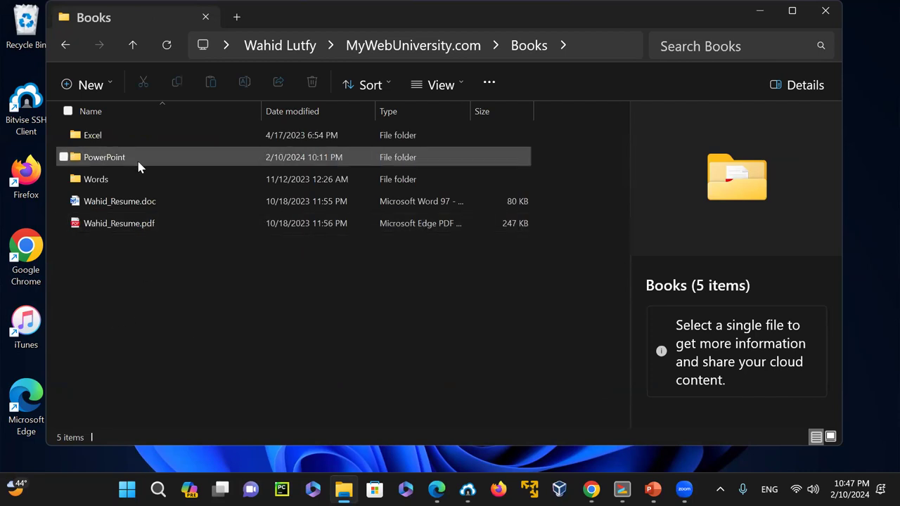
- Search the Books folder for *.pdf and go back to the folder's contents
left_click(720, 44)
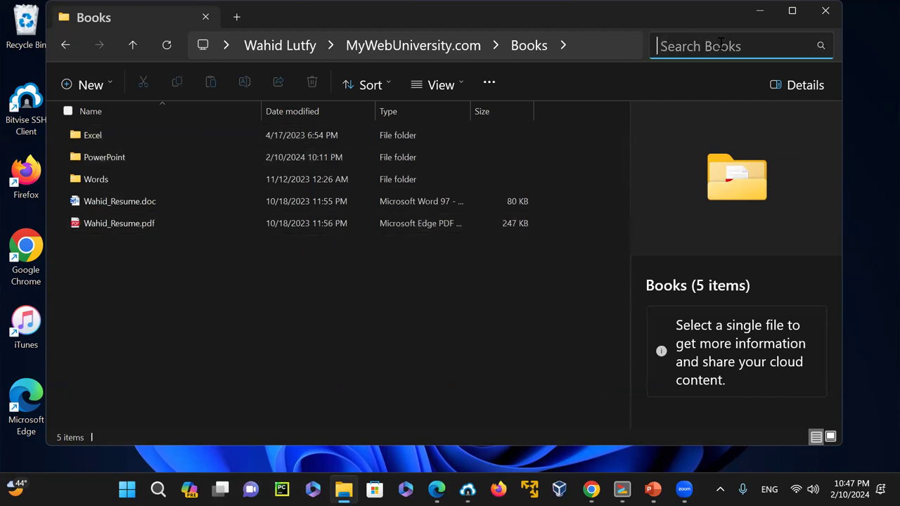
type("*.")
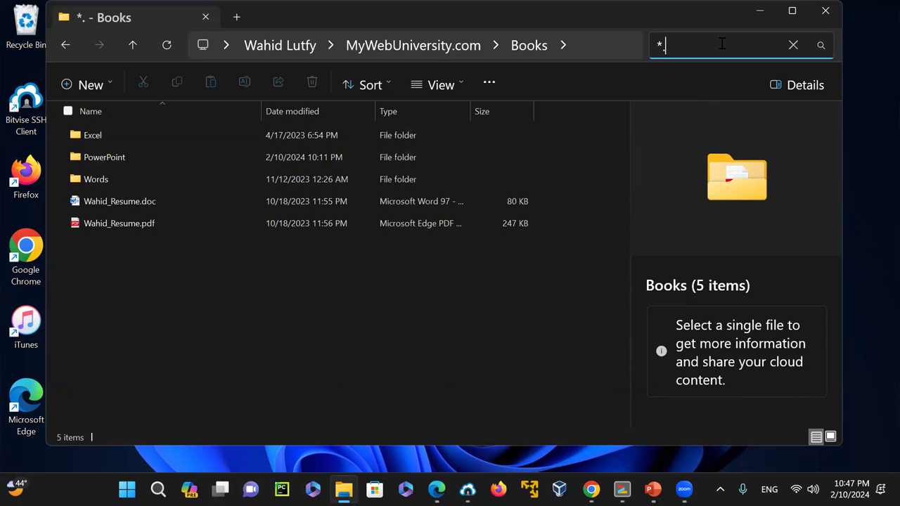
type("pdf")
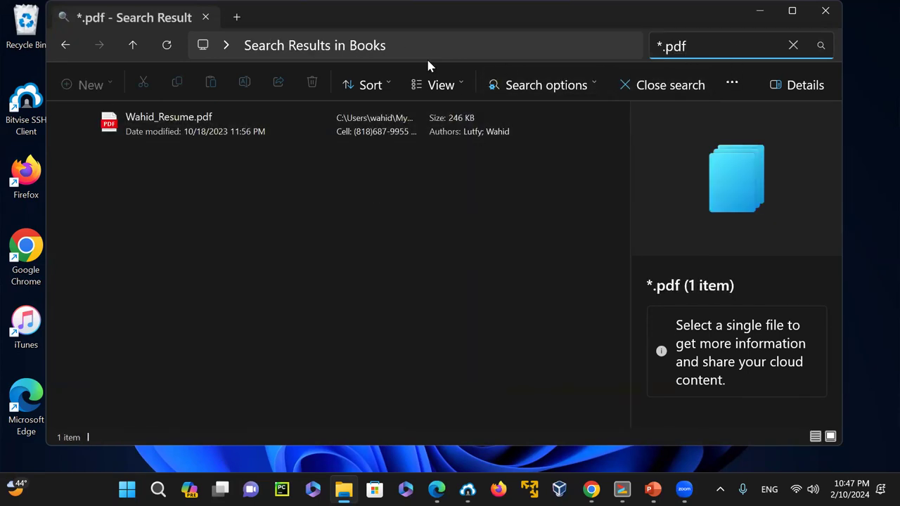
left_click(65, 45)
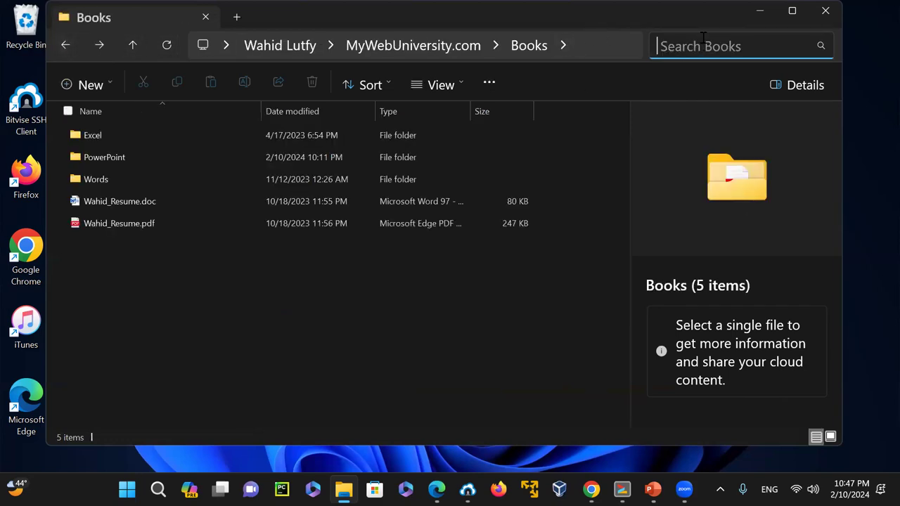
- Search the Books folder for *.ppt* presentations, and refine the search to *.pptx
type("*.pp")
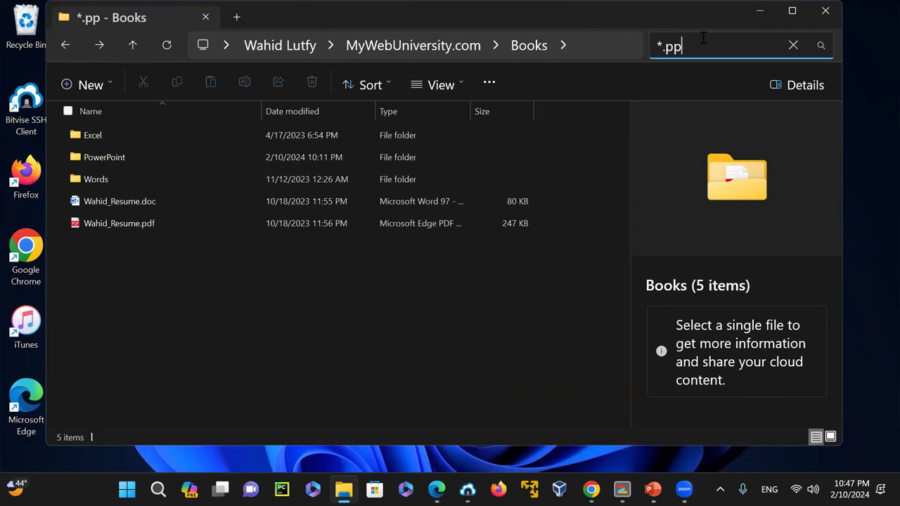
type("t*")
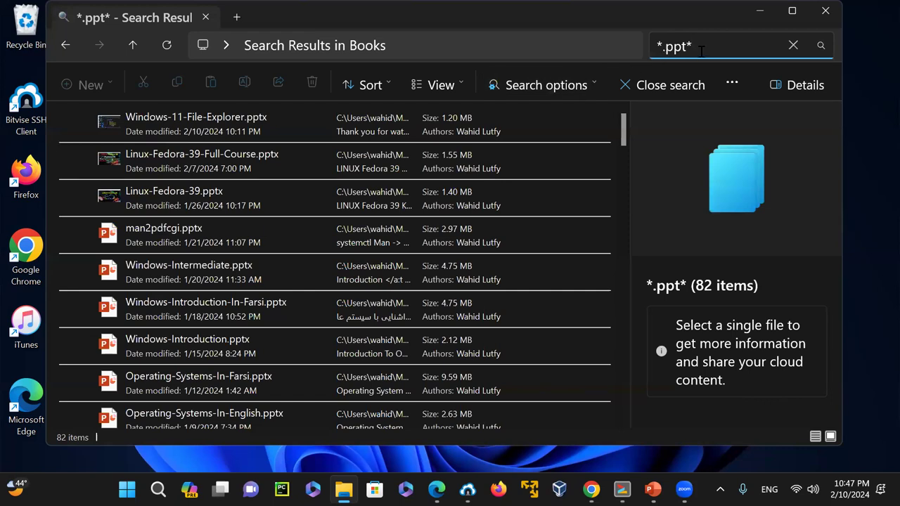
key("BackSpace")
type("x")
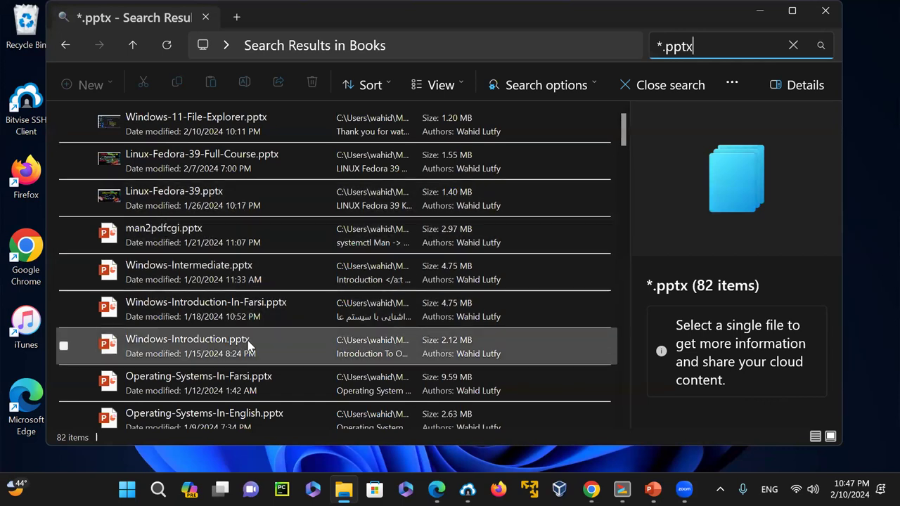
- Open Shell-Scripting-Complete-Course.pptx from the search results in PowerPoint, and close the presentation
scroll(202, 261, "down", 5)
scroll(200, 261, "down", 2)
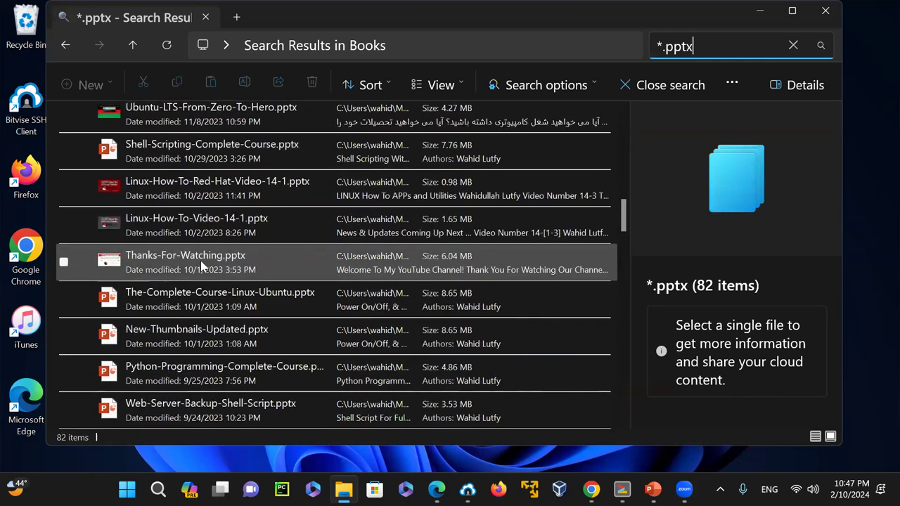
left_click(177, 143)
right_click(177, 143)
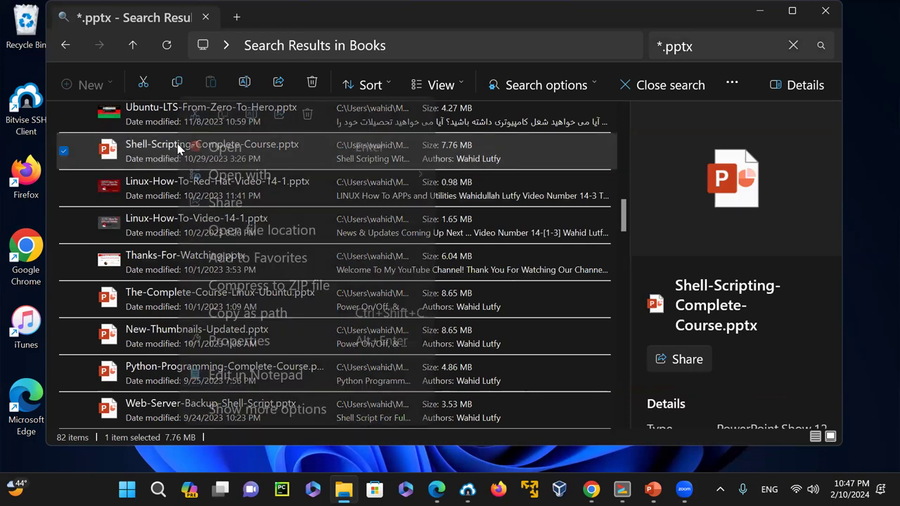
left_click(221, 149)
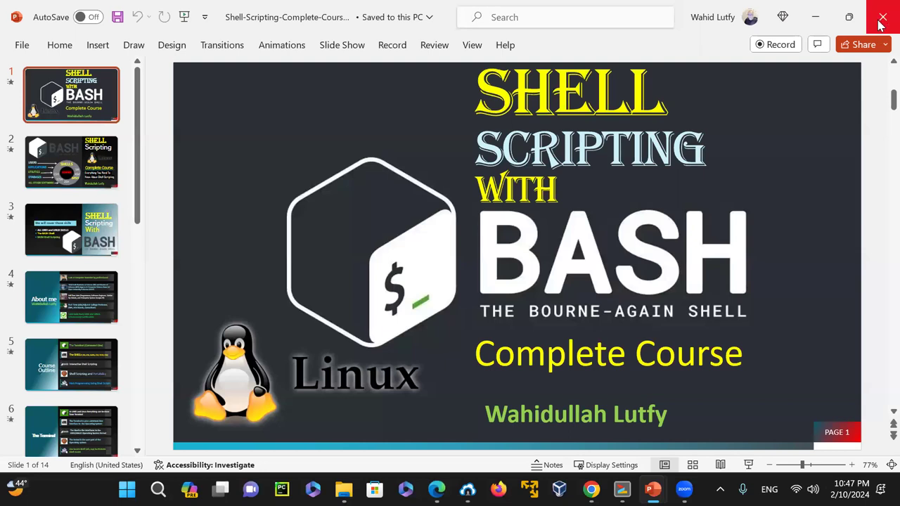
left_click(883, 17)
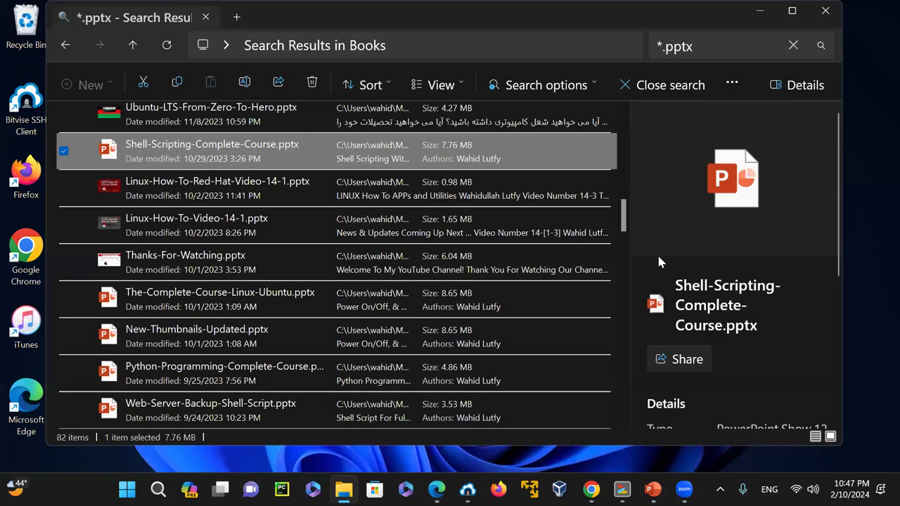
- Open The-Complete-Course-Linux-Ubuntu.pptx from the search results, close it, and return to the Books folder
left_click(191, 298)
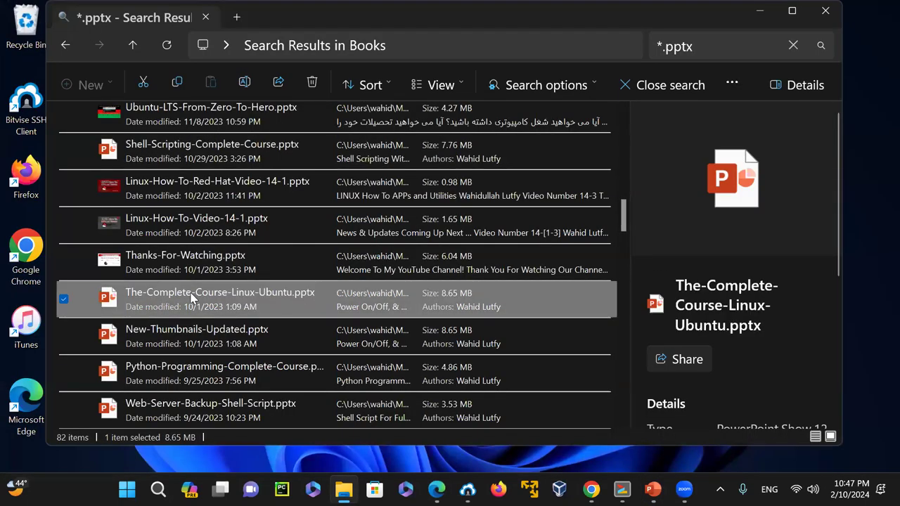
right_click(190, 298)
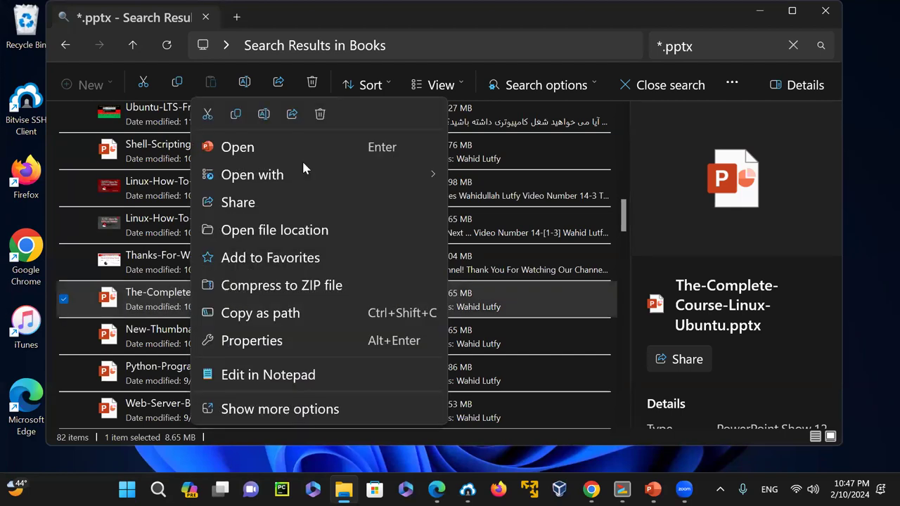
left_click(262, 147)
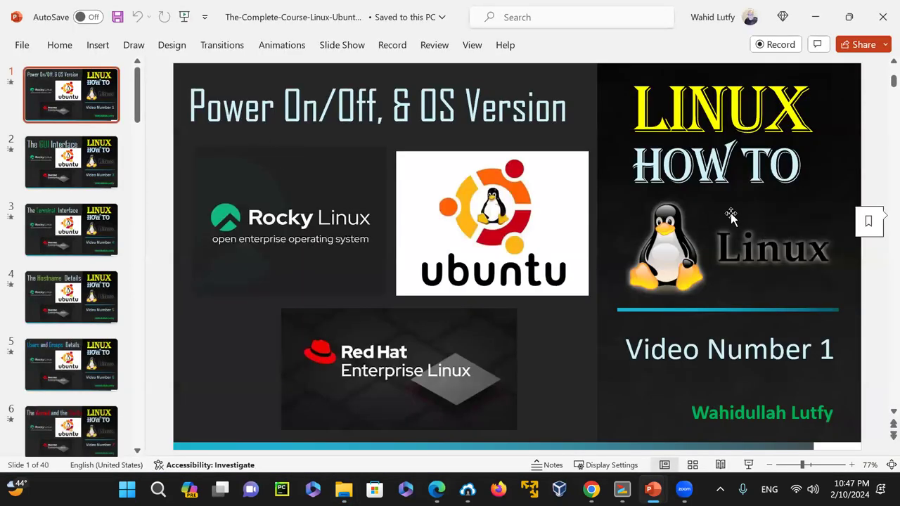
left_click(882, 17)
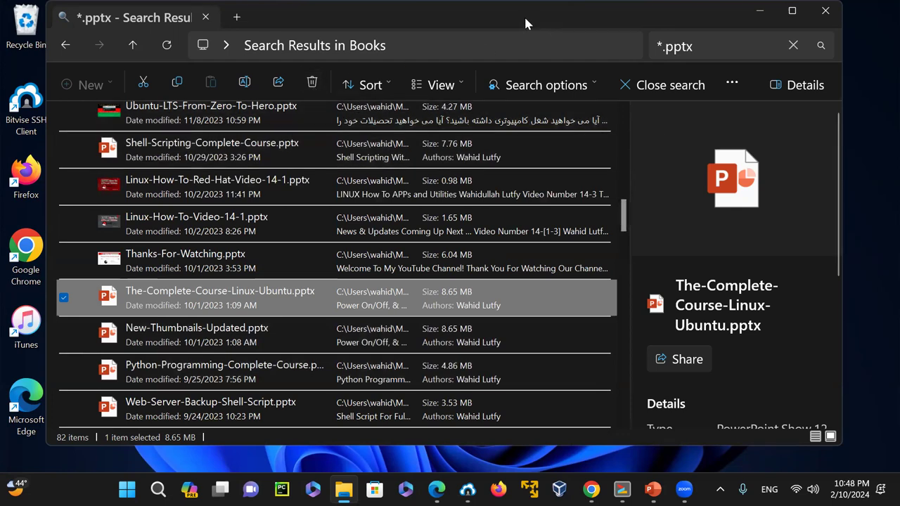
left_click(67, 45)
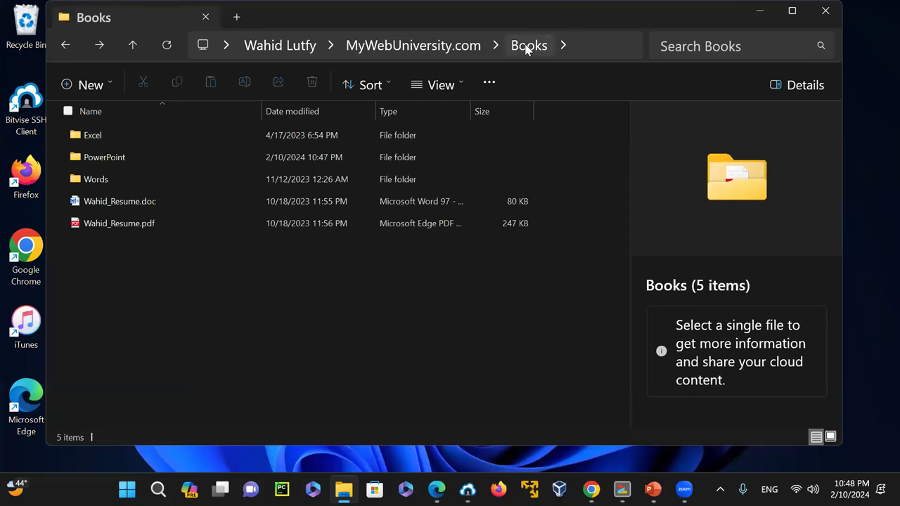
- Go up to the MyWebUniversity.com folder from Books and clear the folder selection
left_click(455, 46)
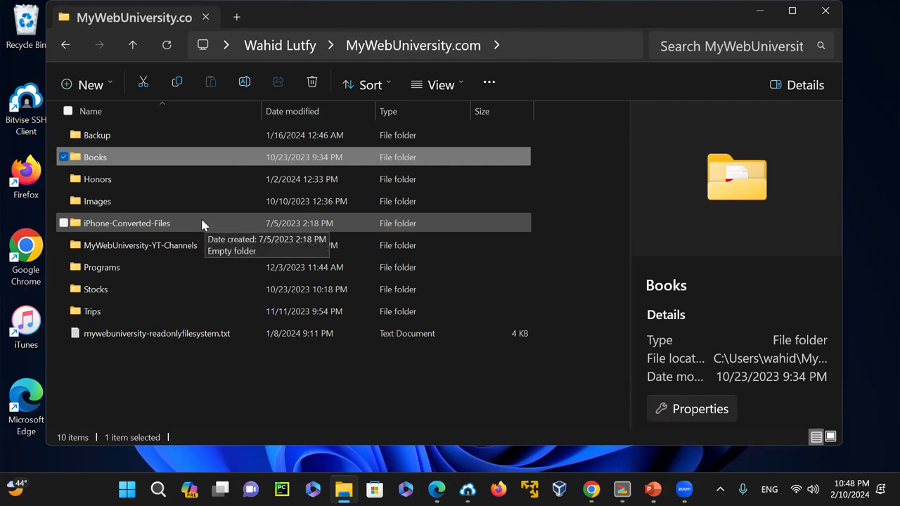
left_click(513, 407)
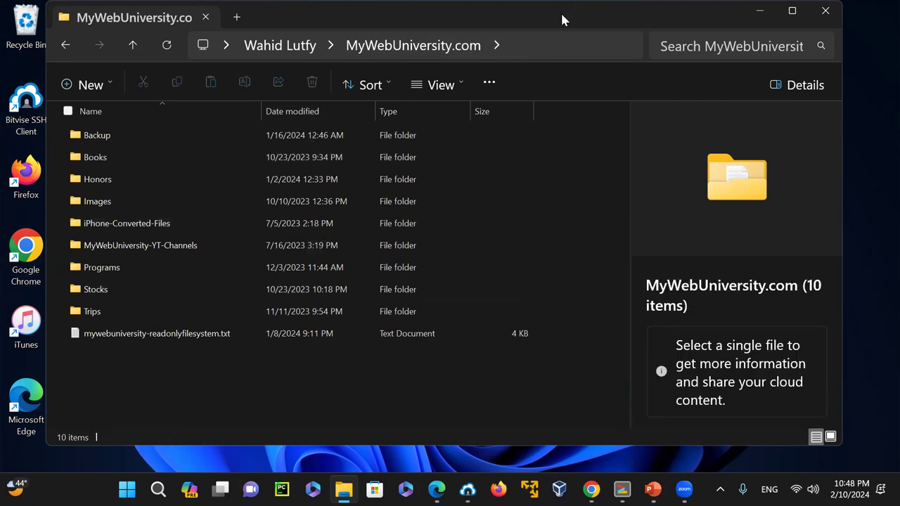
left_click_drag(560, 11, 562, 12)
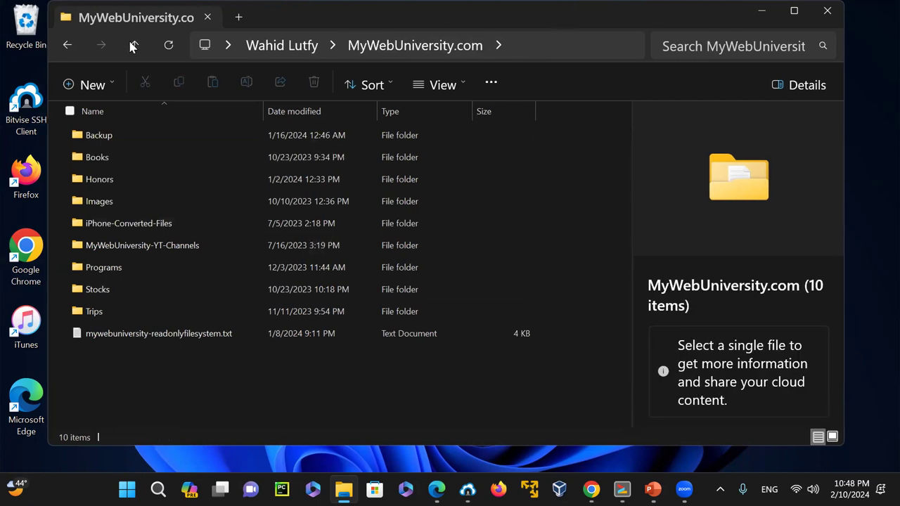
- Empty the Recycle Bin and approve the permanent deletion of its contents
right_click(20, 25)
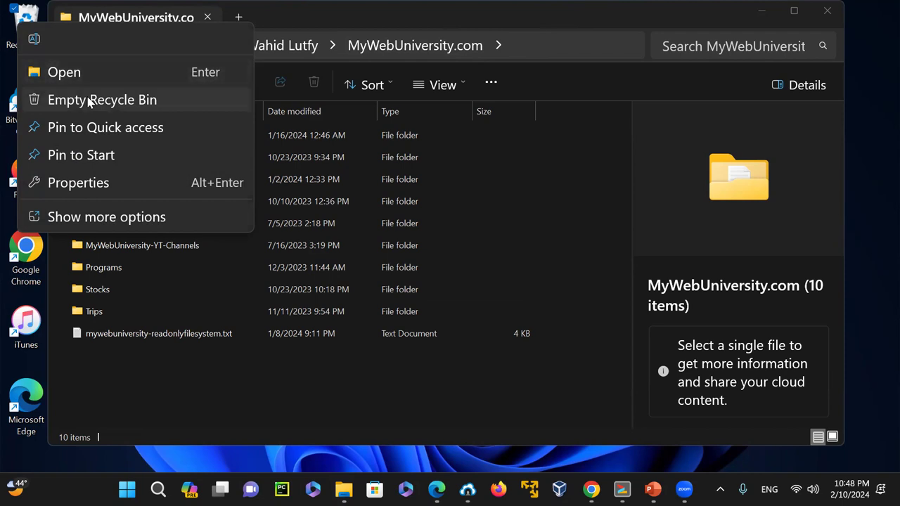
left_click(119, 101)
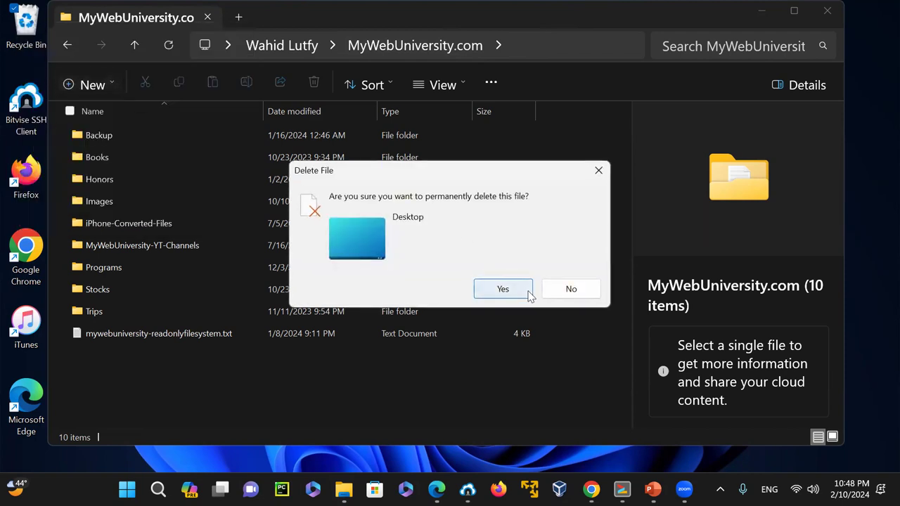
left_click(526, 293)
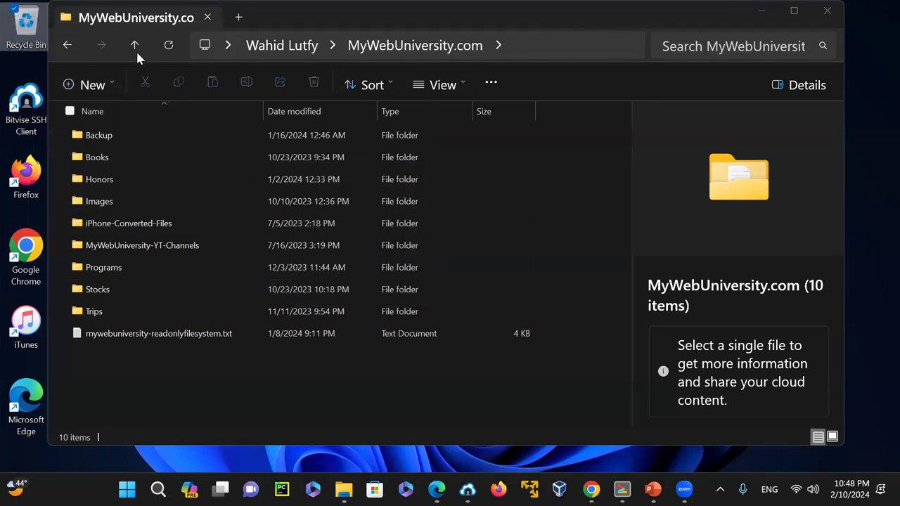
- Go back through the folder history to Books, and return to the MyWebUniversity.com folder
left_click(70, 47)
left_click(68, 47)
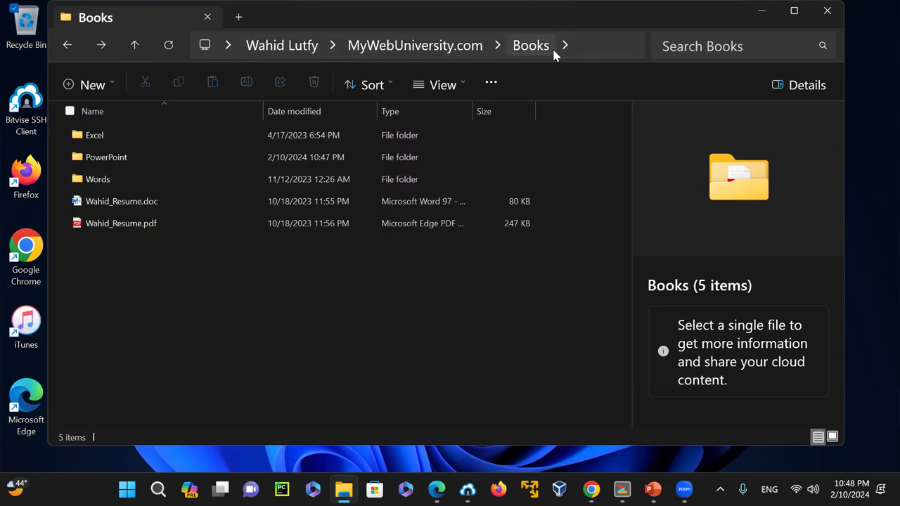
left_click(68, 46)
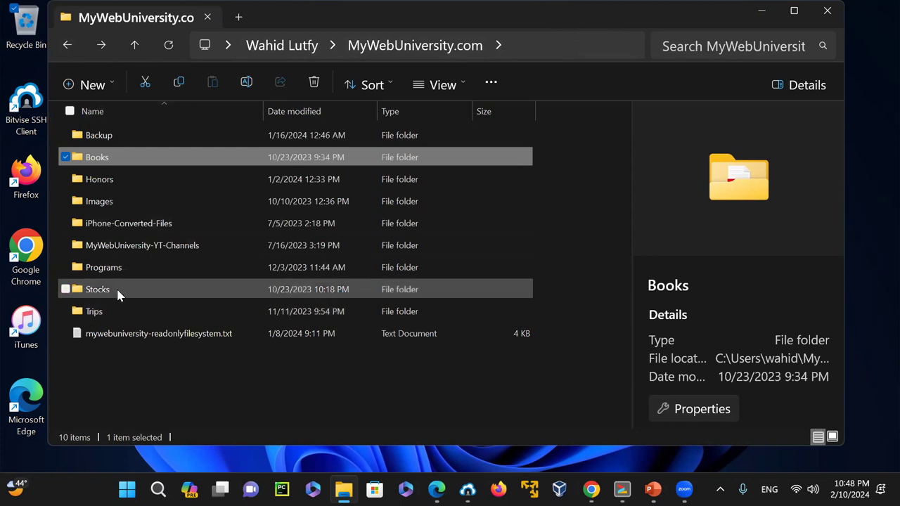
- Create a new folder named xyz in the MyWebUniversity.com folder
right_click(285, 380)
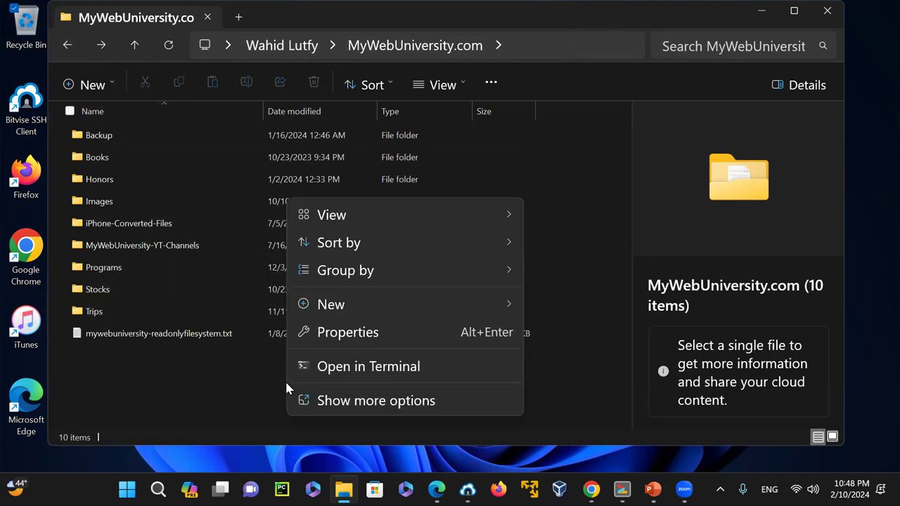
mouse_move(362, 298)
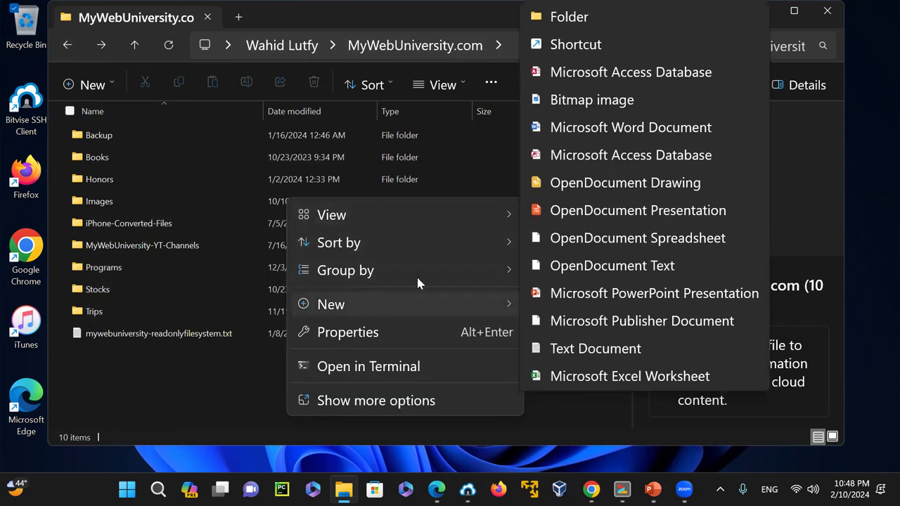
left_click(573, 24)
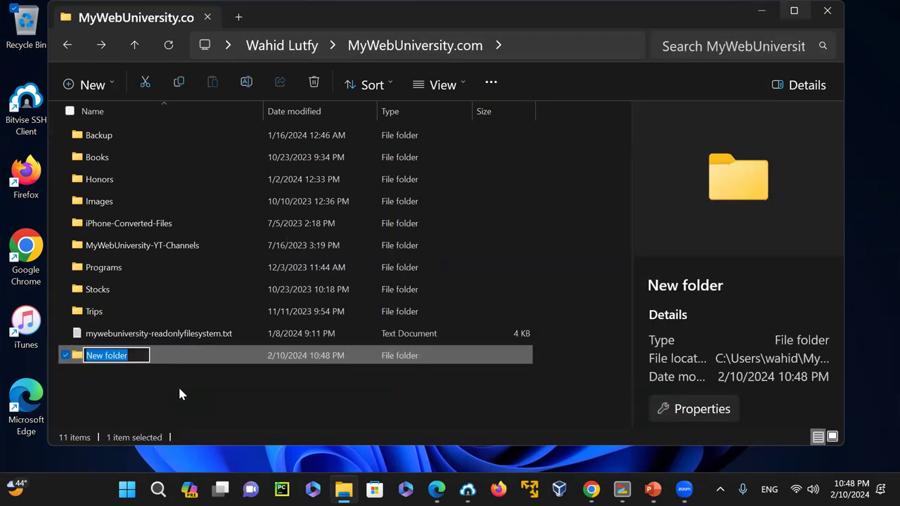
type("temporari")
key("BackSpace")
key("BackSpace")
key("BackSpace")
key("BackSpace")
key("BackSpace")
key("BackSpace")
key("BackSpace")
key("BackSpace")
key("BackSpace")
type("xyz")
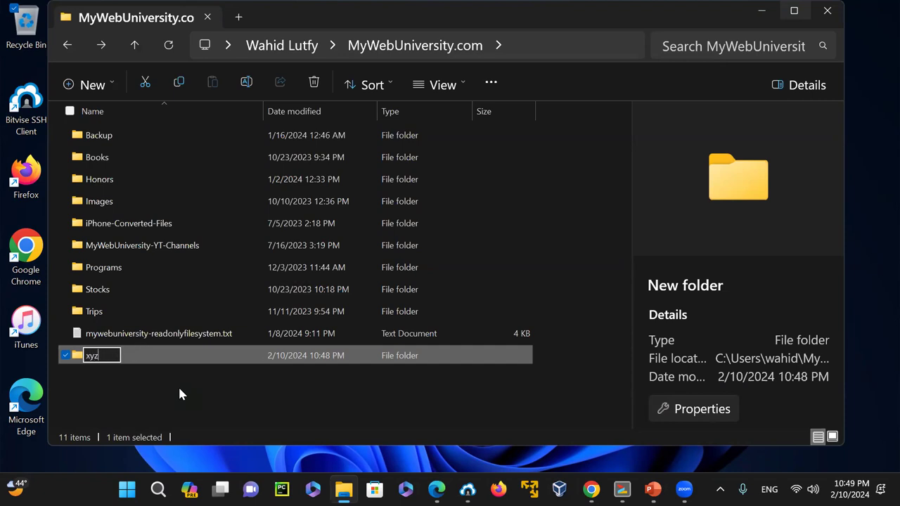
key("Return")
left_click(144, 380)
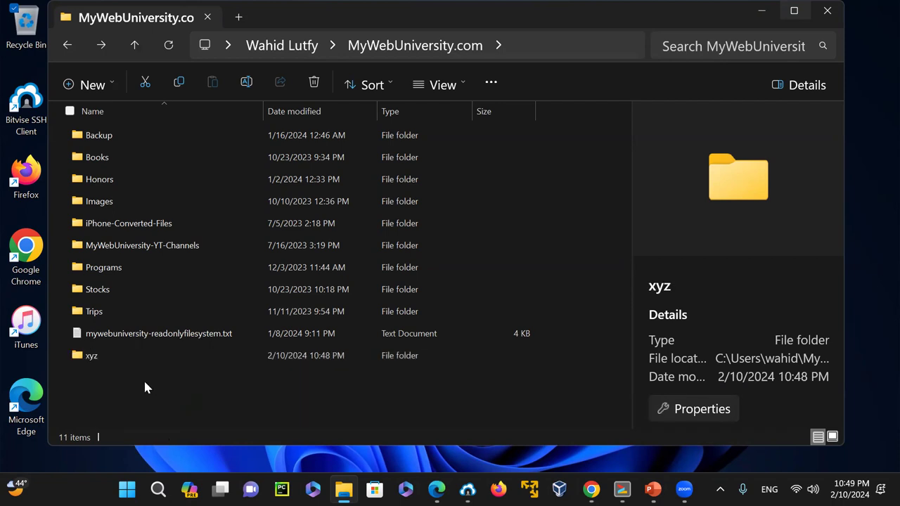
- Select the xyz folder and bring up the actions available for it
left_click(98, 360)
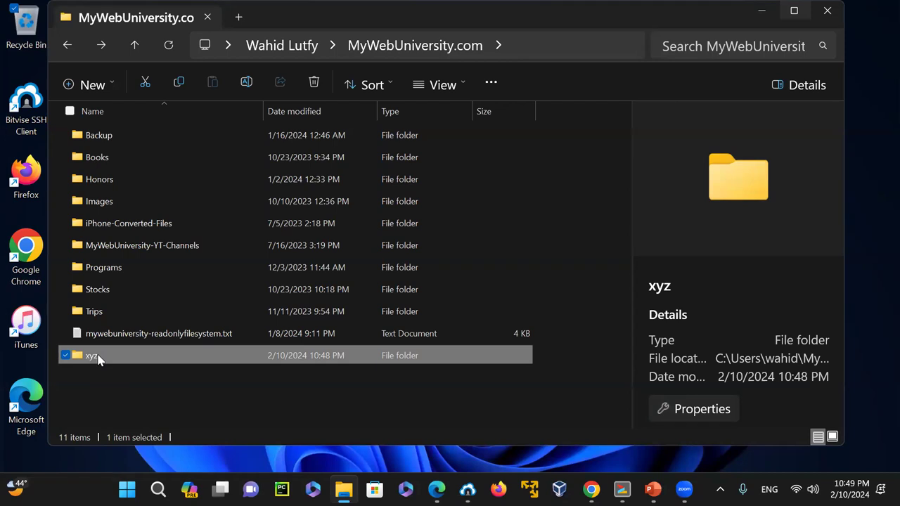
left_click(147, 389)
left_click(95, 360)
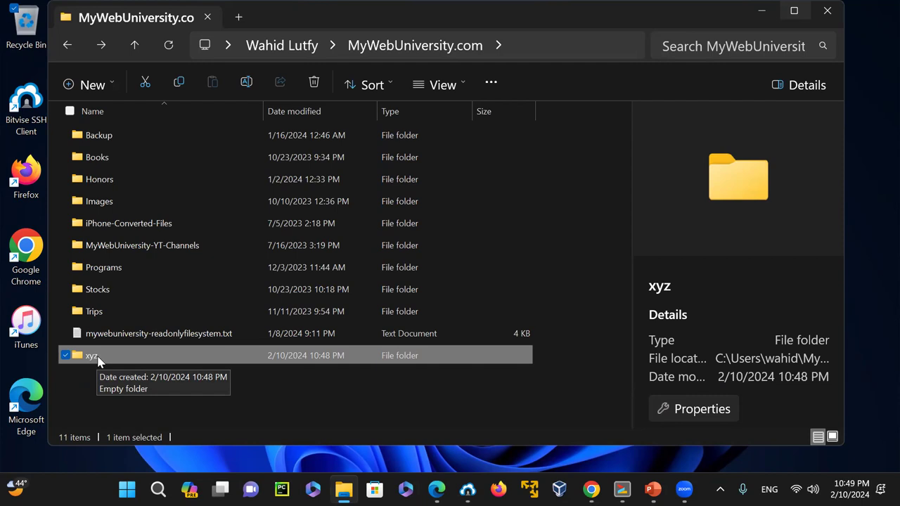
mouse_move(92, 361)
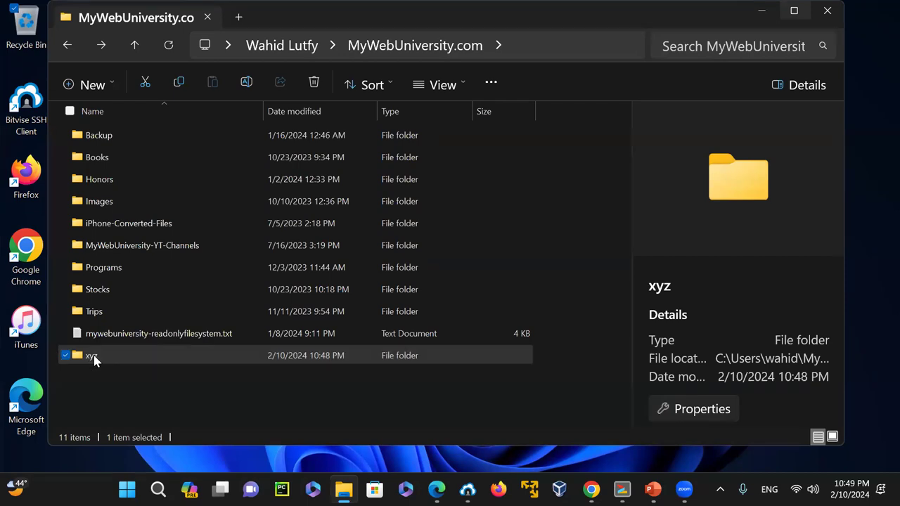
right_click(95, 360)
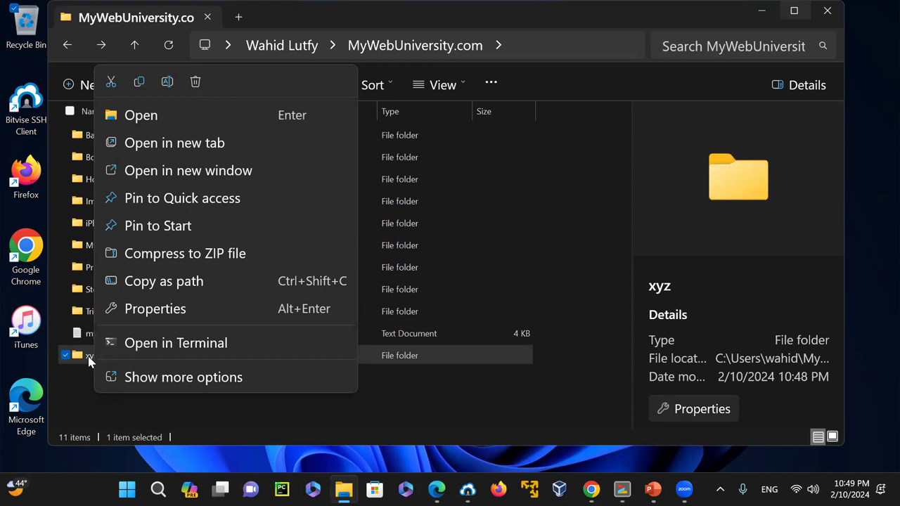
left_click(88, 359)
right_click(90, 358)
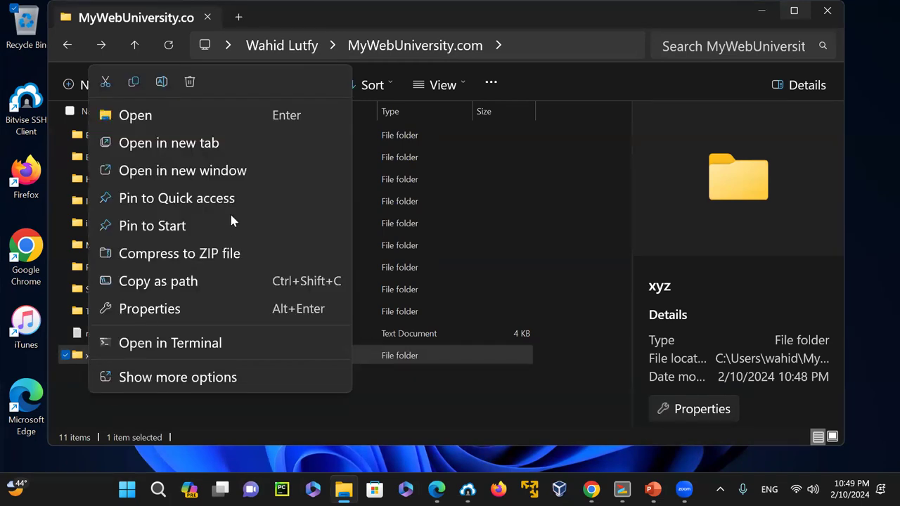
- Copy the xyz folder and paste a duplicate of it into the same MyWebUniversity.com folder
left_click(134, 82)
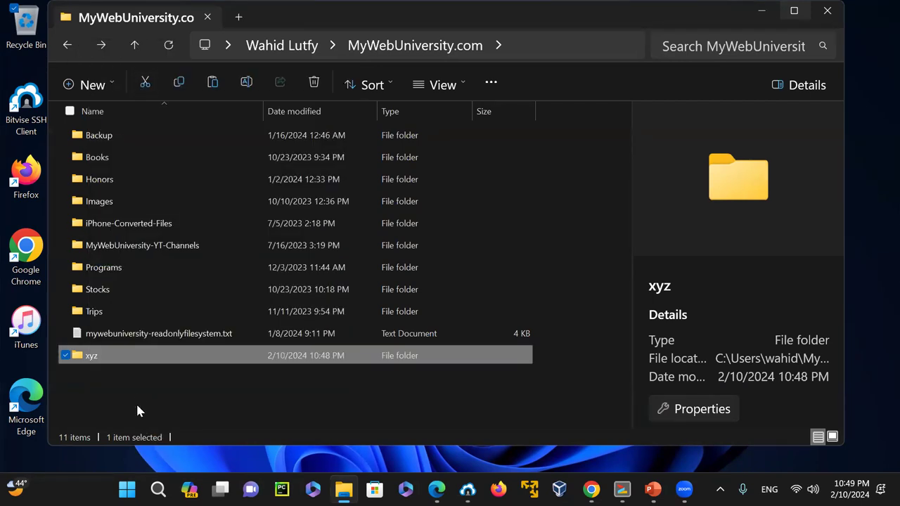
right_click(156, 388)
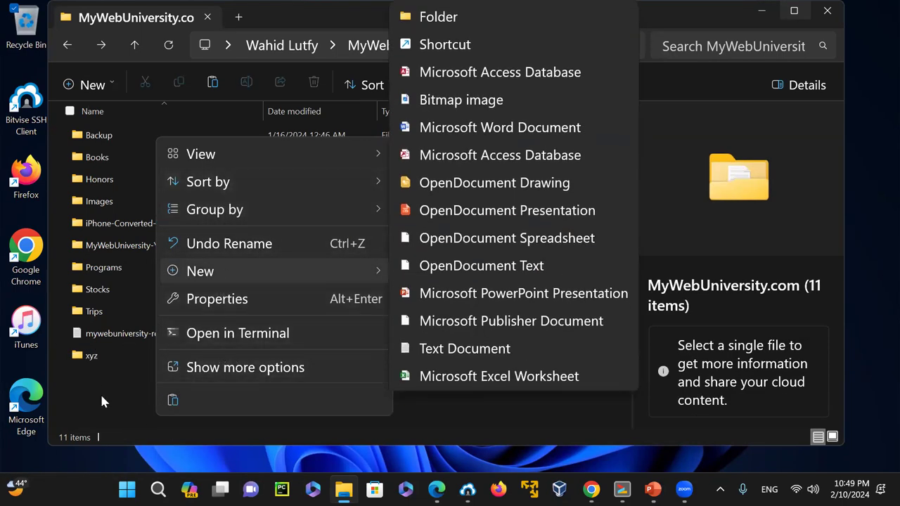
left_click(90, 359)
right_click(89, 358)
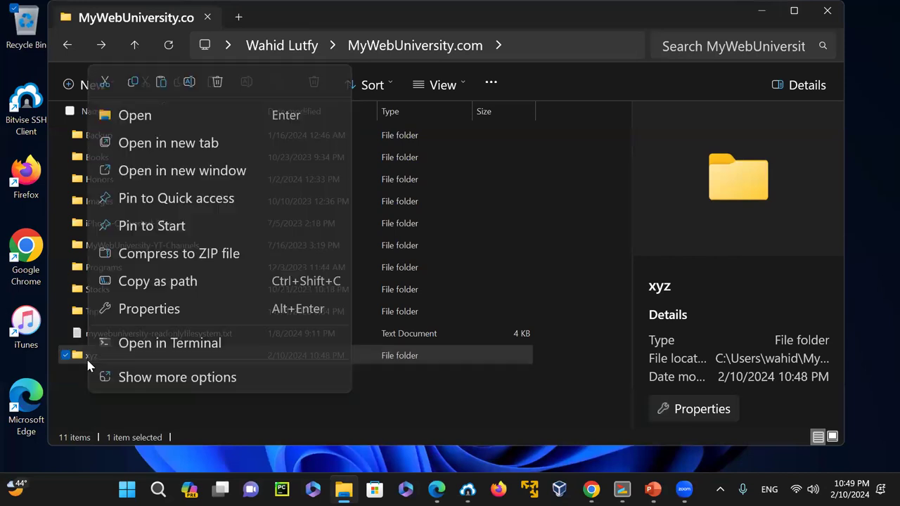
left_click(133, 83)
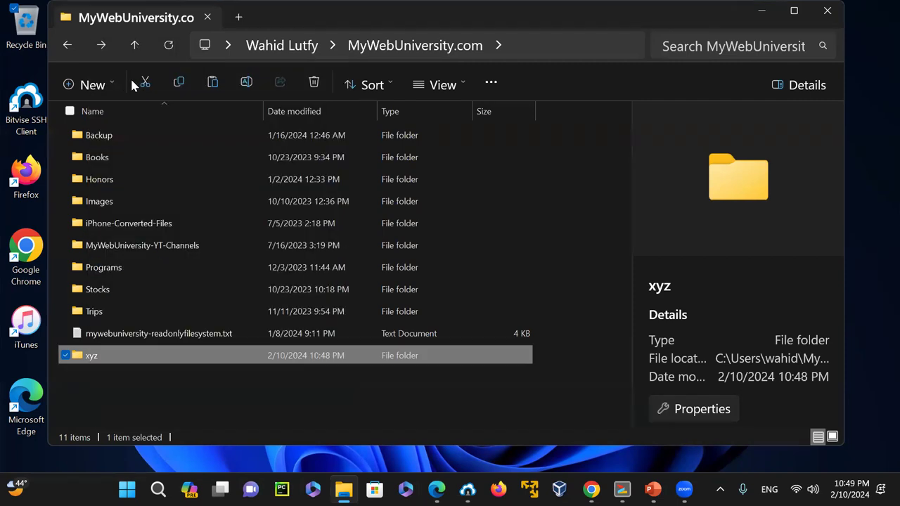
right_click(175, 389)
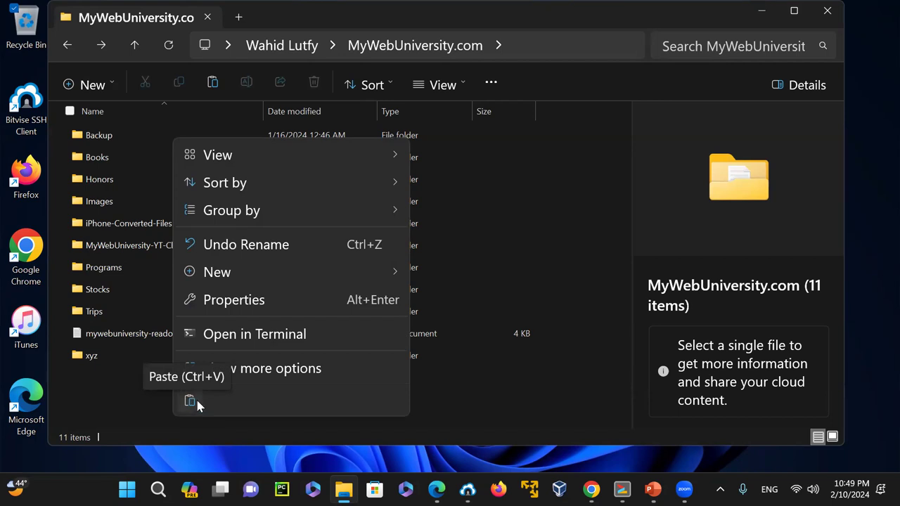
left_click(189, 402)
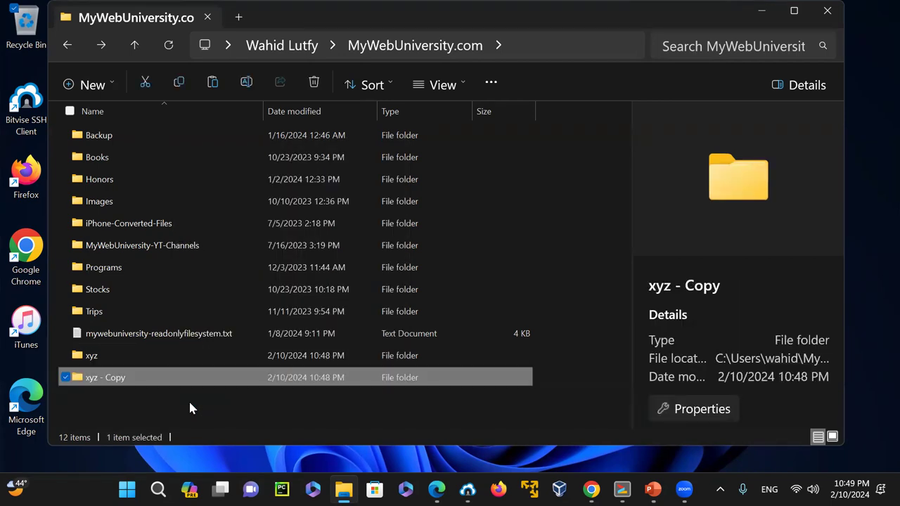
left_click(189, 408)
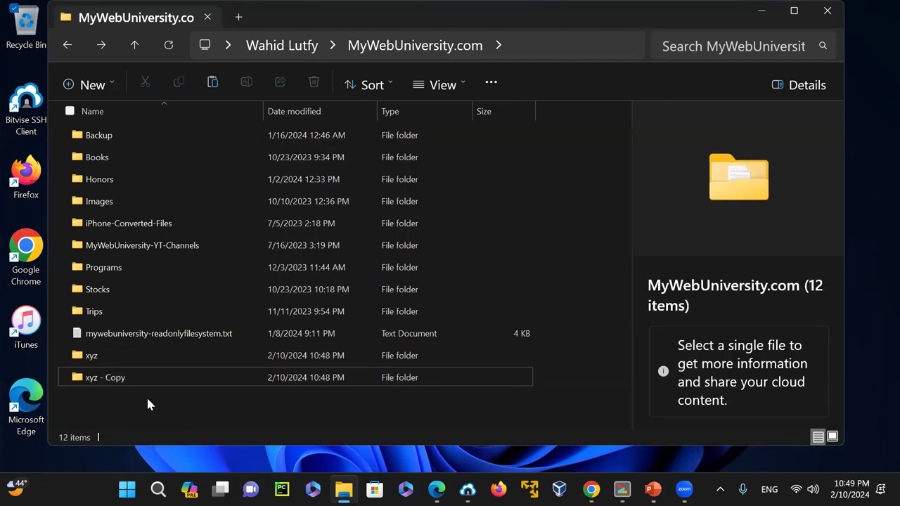
- Rename the duplicated xyz folder to the owner's first name in lowercase
left_click(104, 362)
left_click(115, 377)
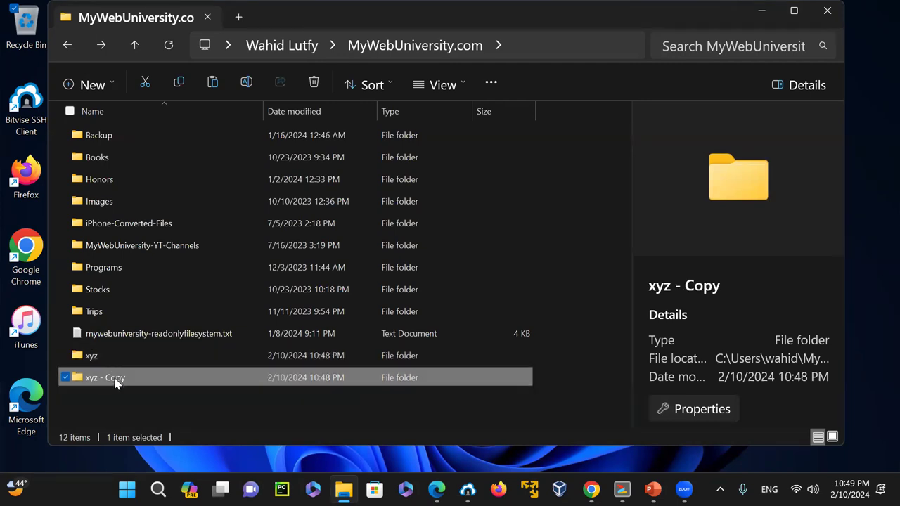
right_click(117, 382)
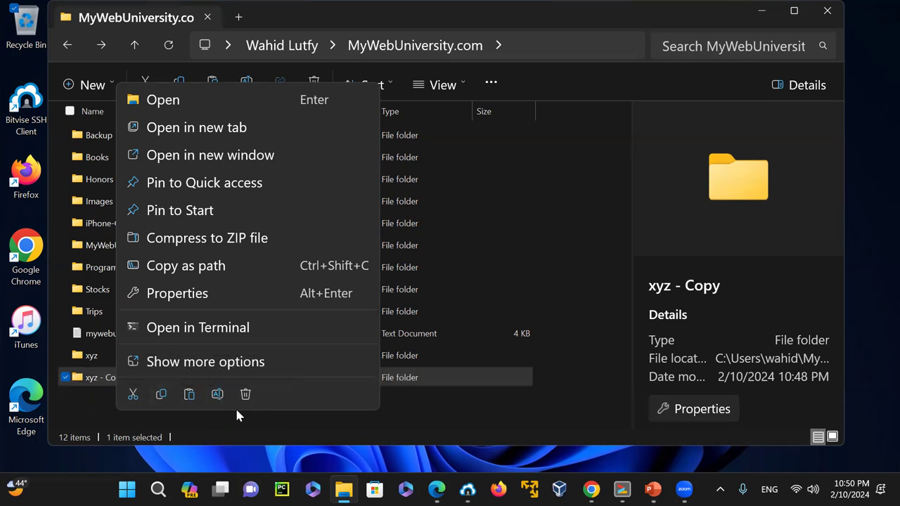
left_click(219, 396)
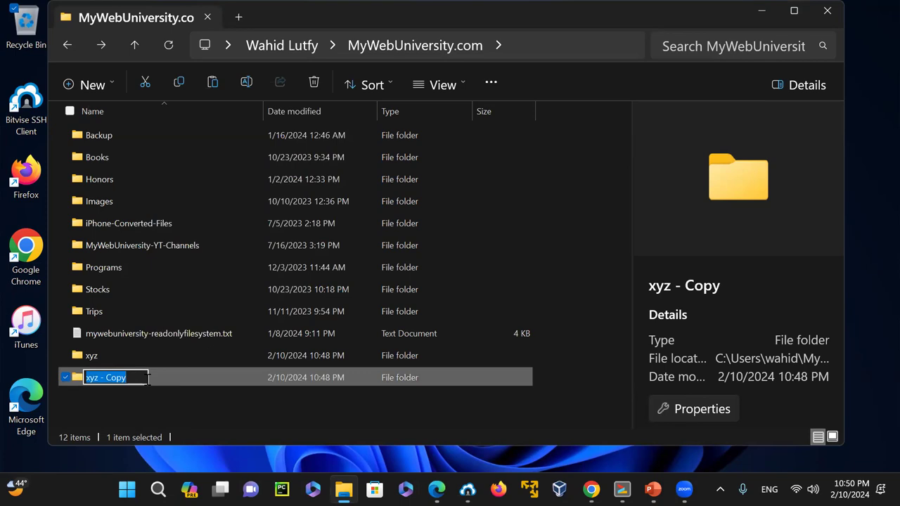
type("wahid")
key("Return")
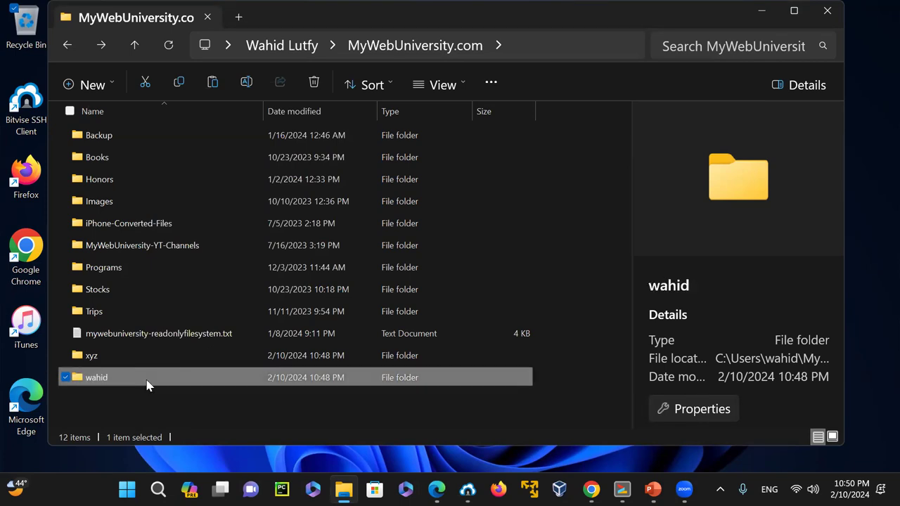
- Delete the renamed duplicate folder and the original xyz folder from MyWebUniversity.com
right_click(107, 374)
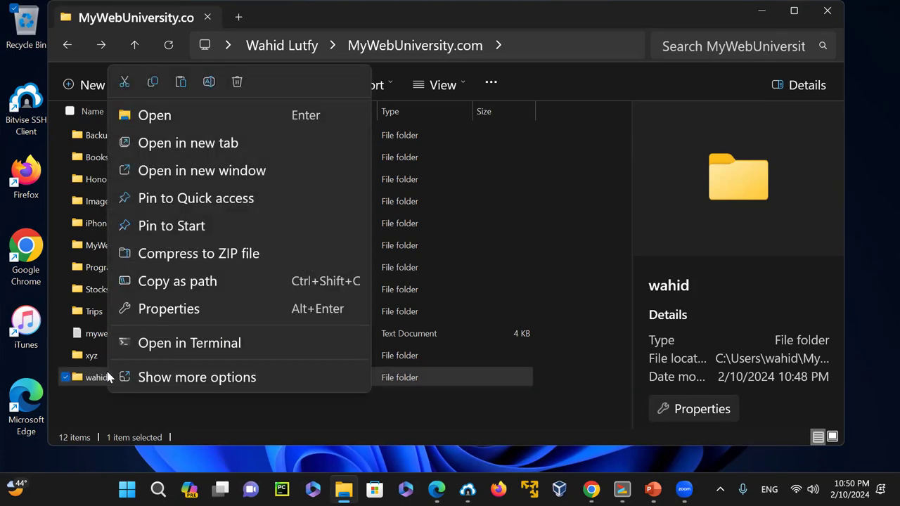
left_click(237, 83)
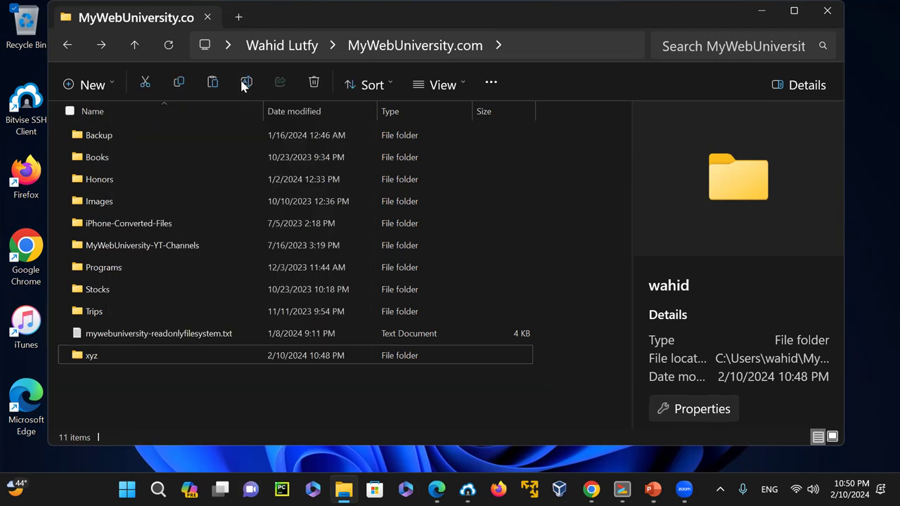
right_click(120, 353)
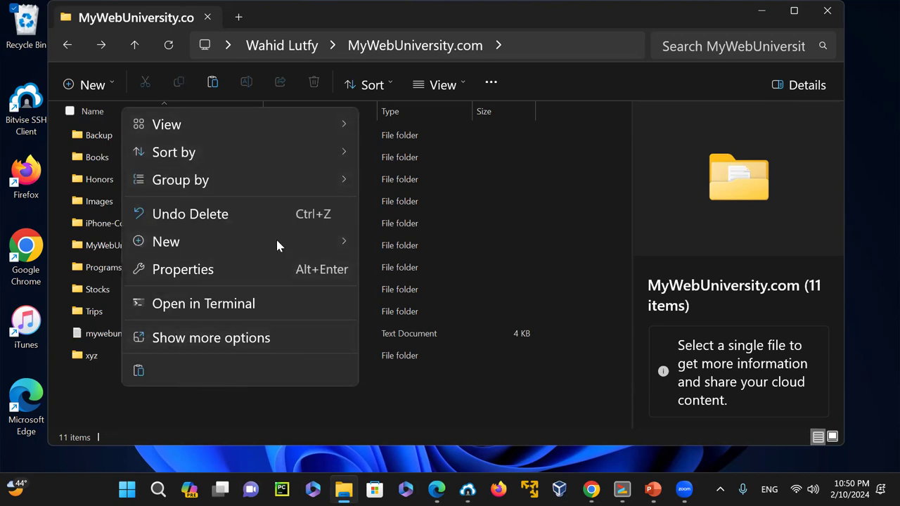
left_click(68, 410)
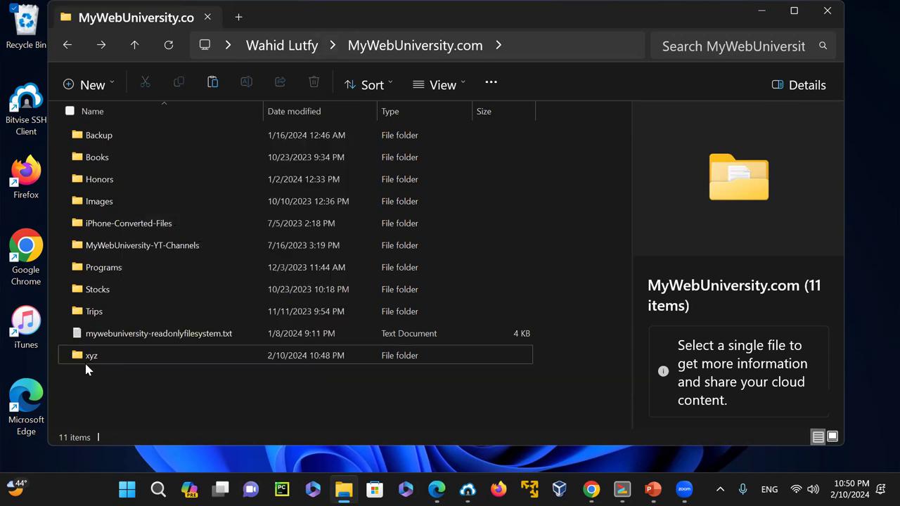
left_click(85, 358)
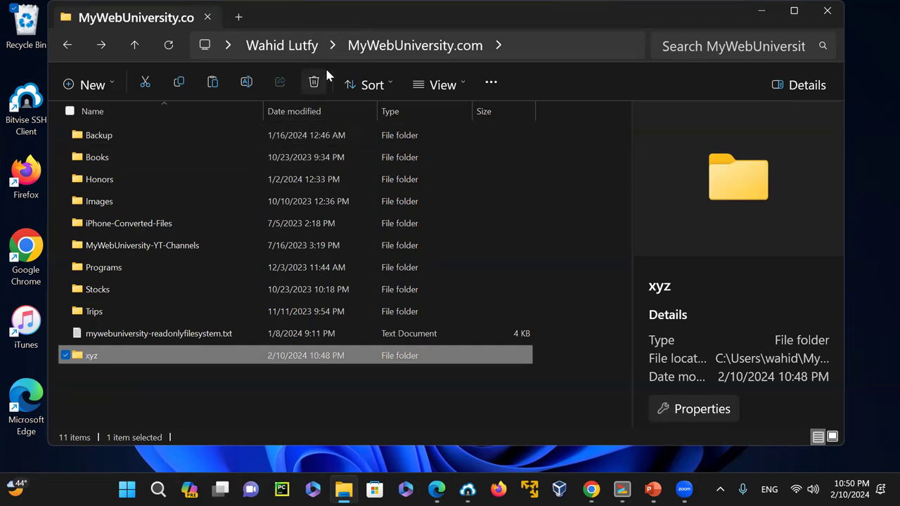
right_click(202, 356)
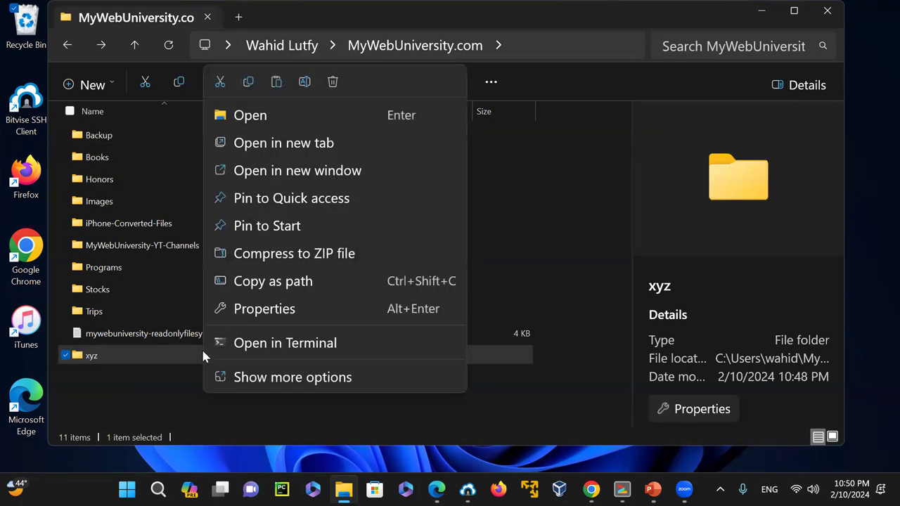
left_click(129, 396)
left_click(96, 361)
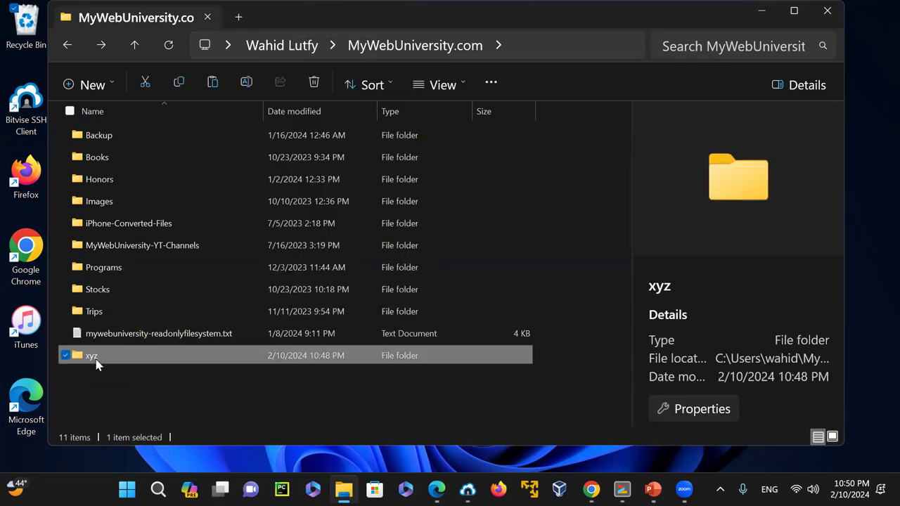
left_click(316, 86)
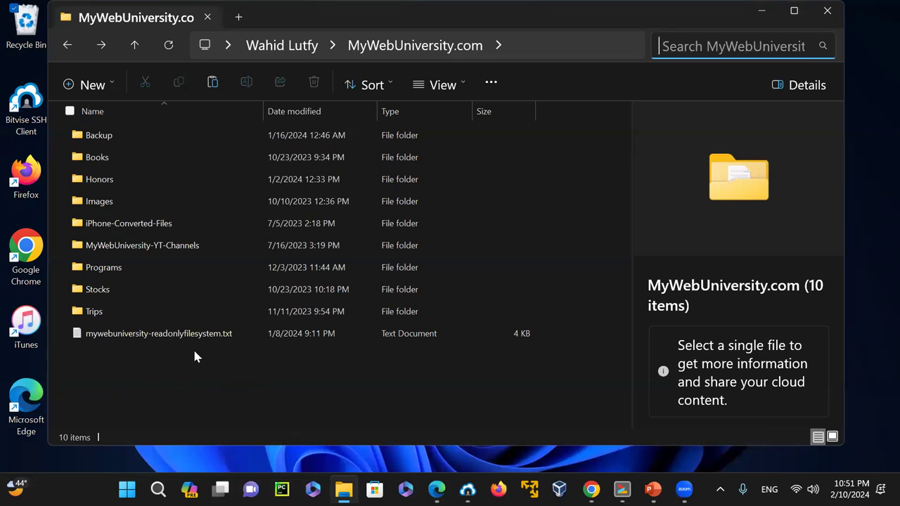
- Open the Recycle Bin and permanently delete the renamed duplicate folder from it
double_click(27, 28)
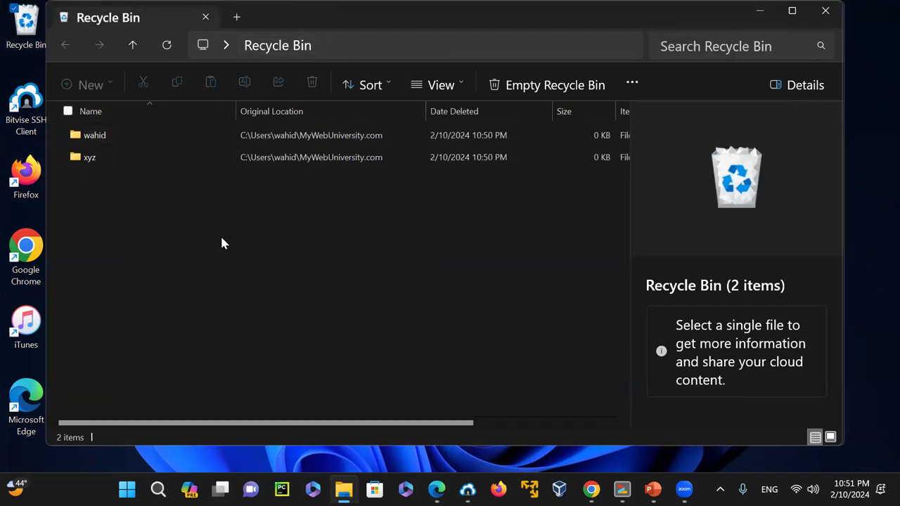
right_click(106, 136)
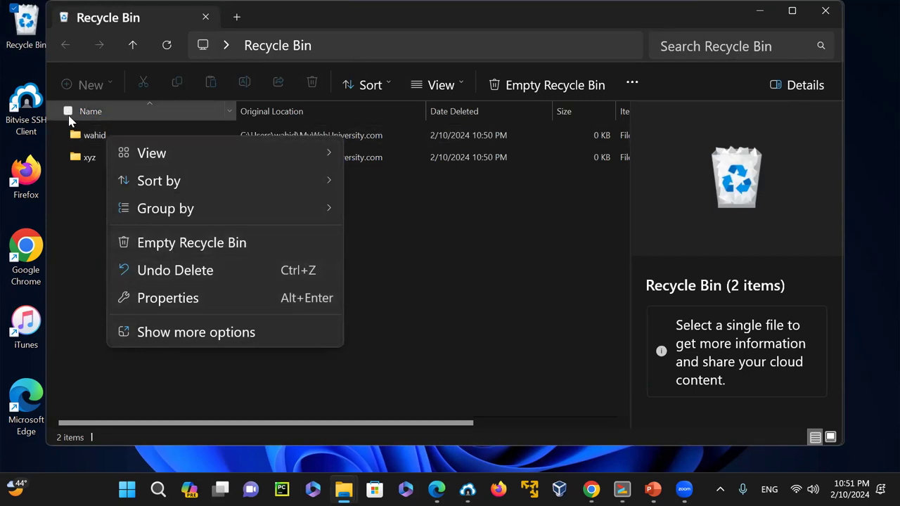
left_click(618, 242)
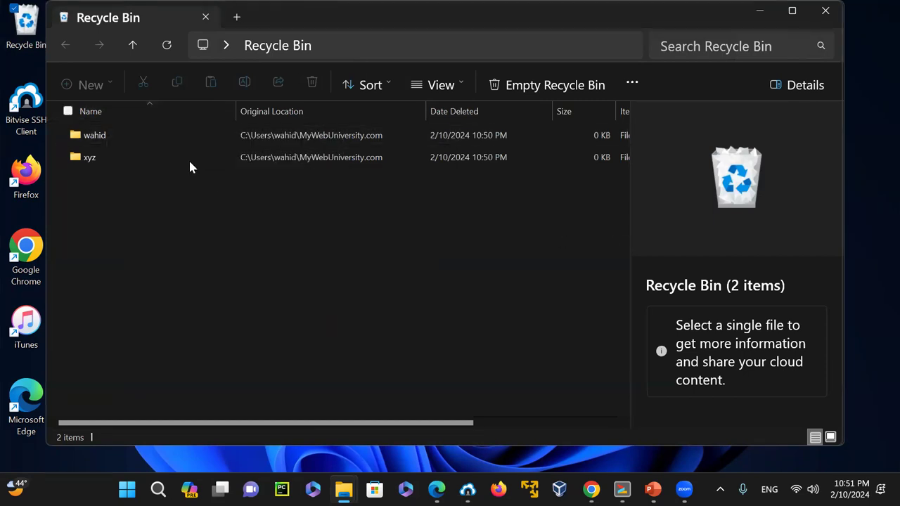
right_click(130, 136)
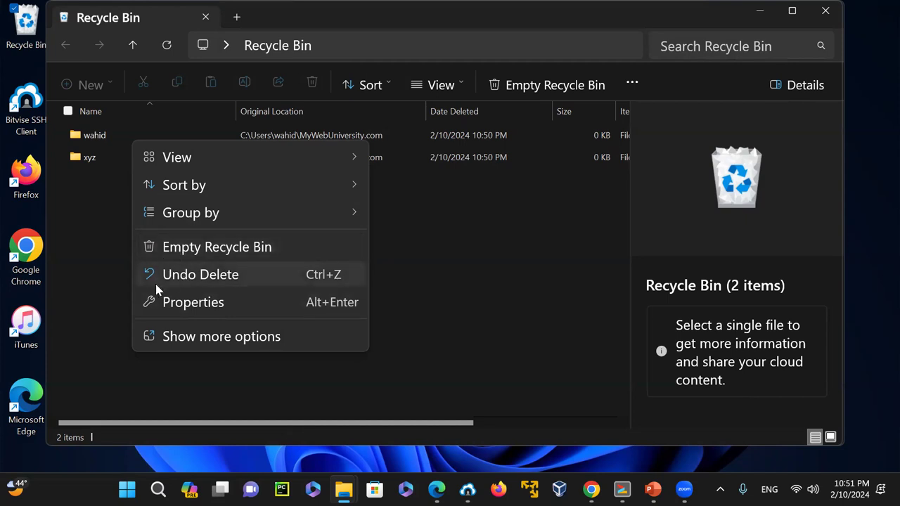
left_click(78, 280)
left_click(93, 136)
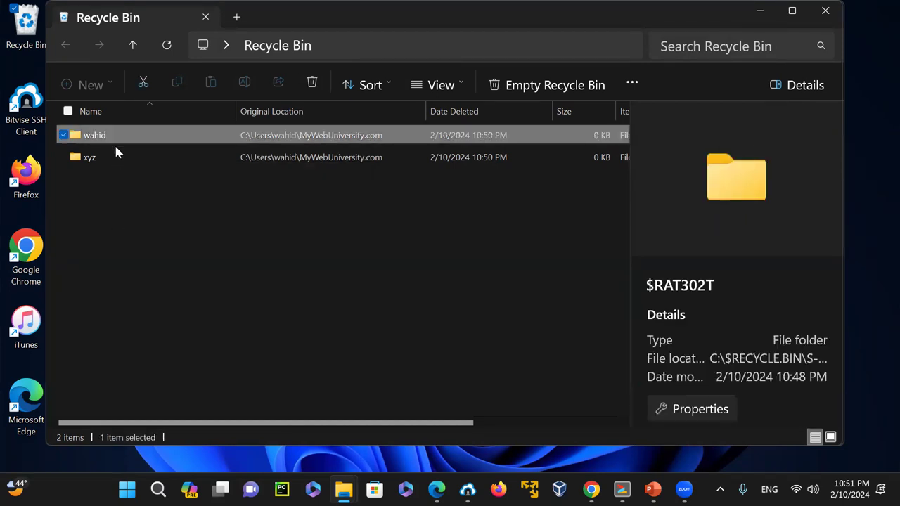
right_click(169, 130)
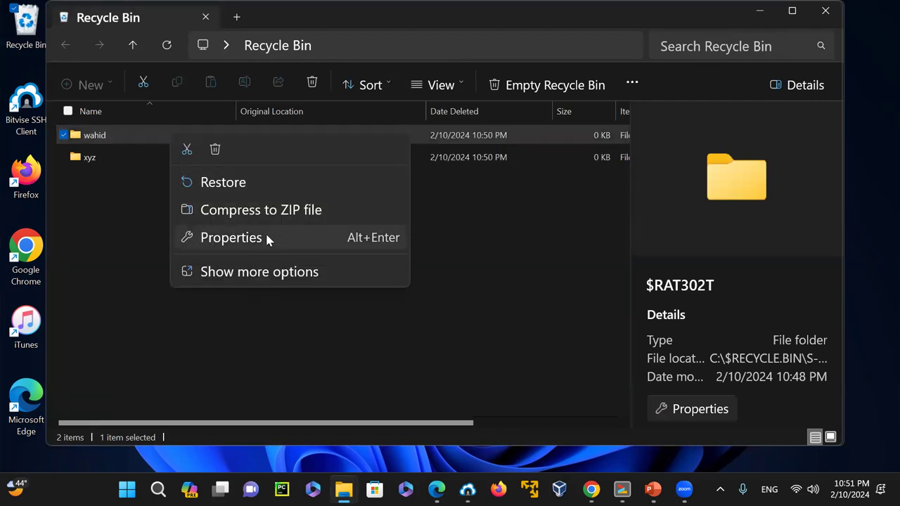
left_click(215, 149)
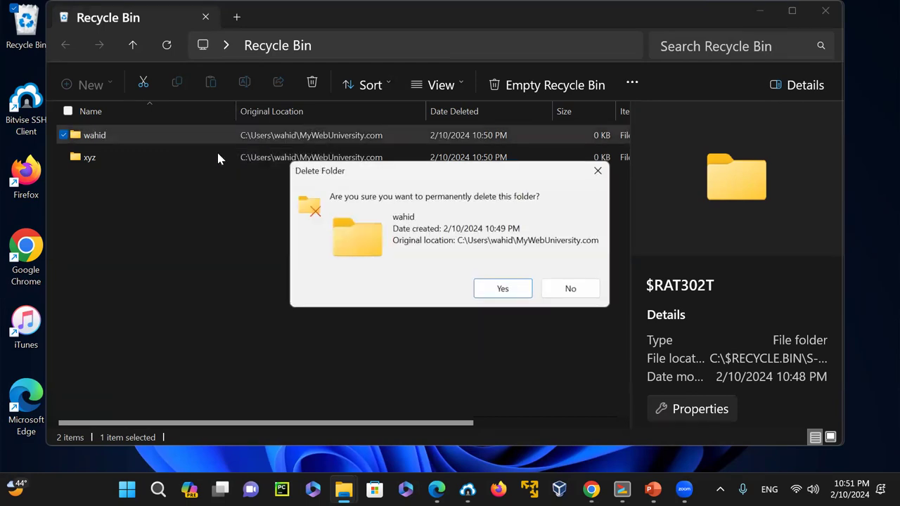
left_click(504, 291)
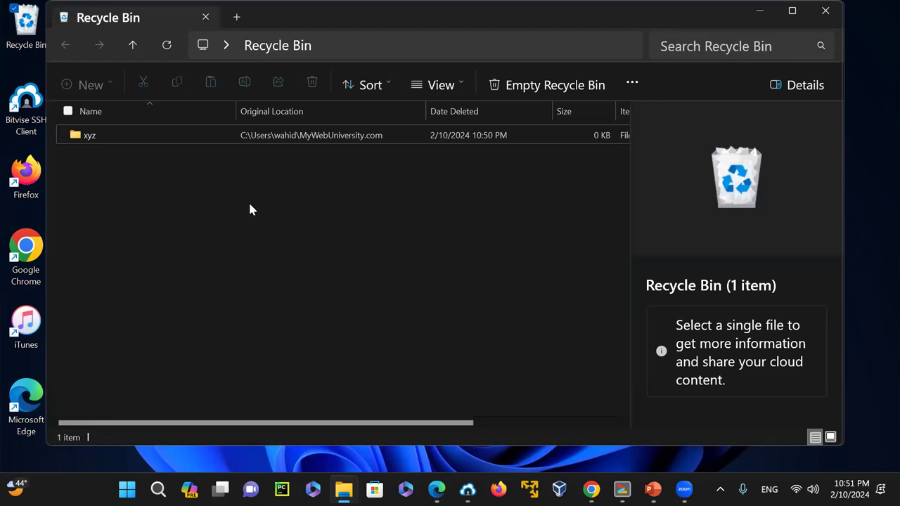
- Restore the xyz folder from the Recycle Bin and minimize the bin's window
right_click(90, 136)
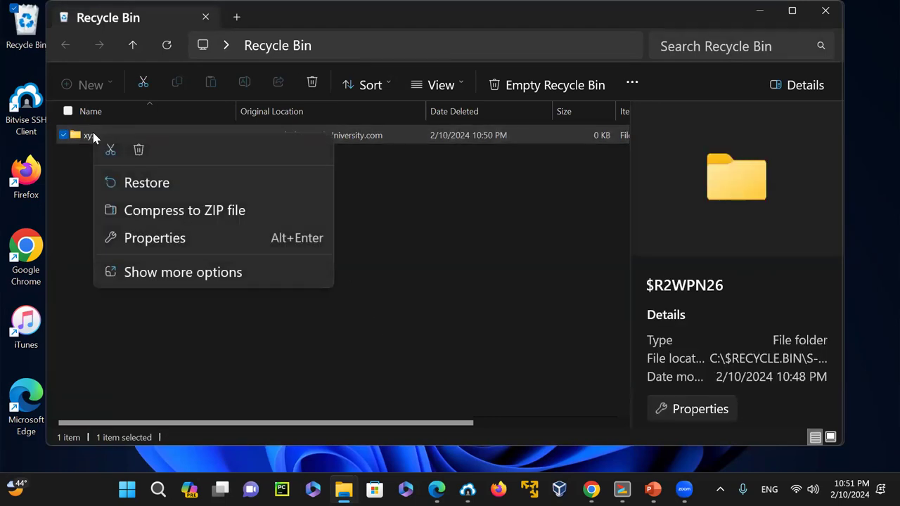
left_click(145, 184)
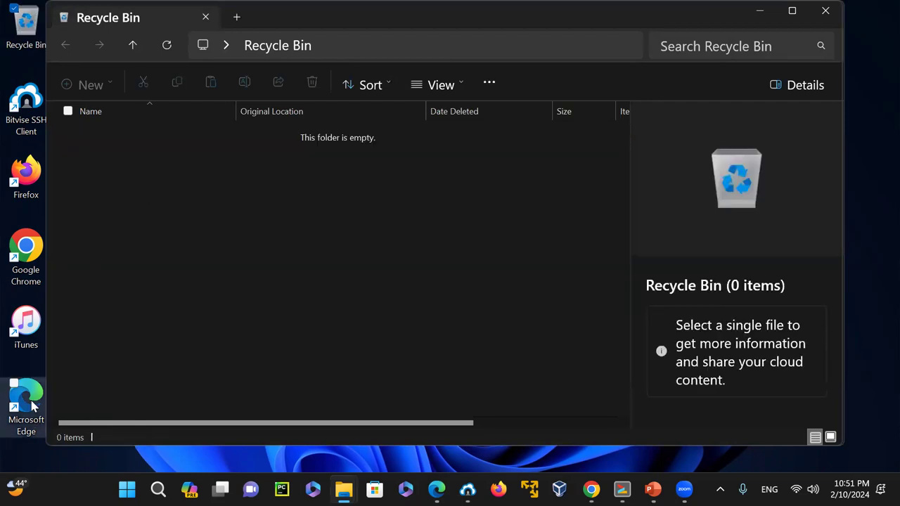
left_click(769, 17)
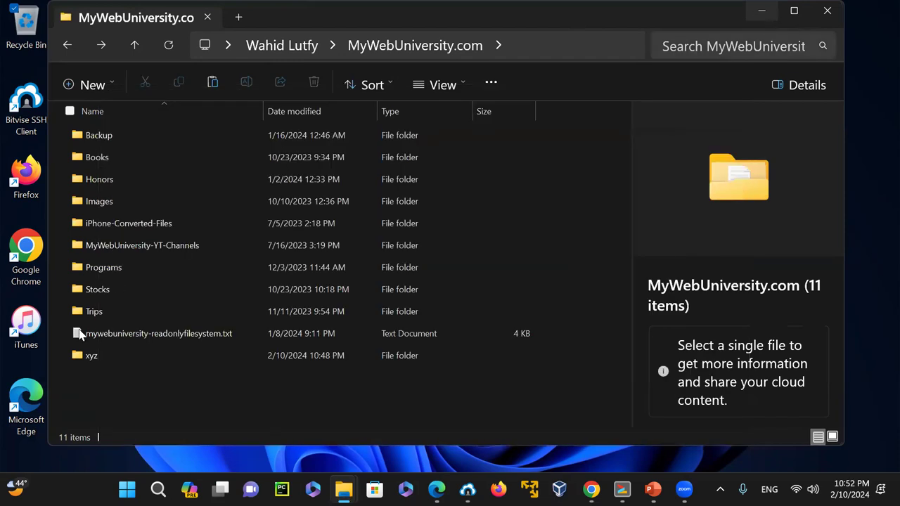
- Delete the restored xyz folder from the MyWebUniversity.com folder
left_click(95, 365)
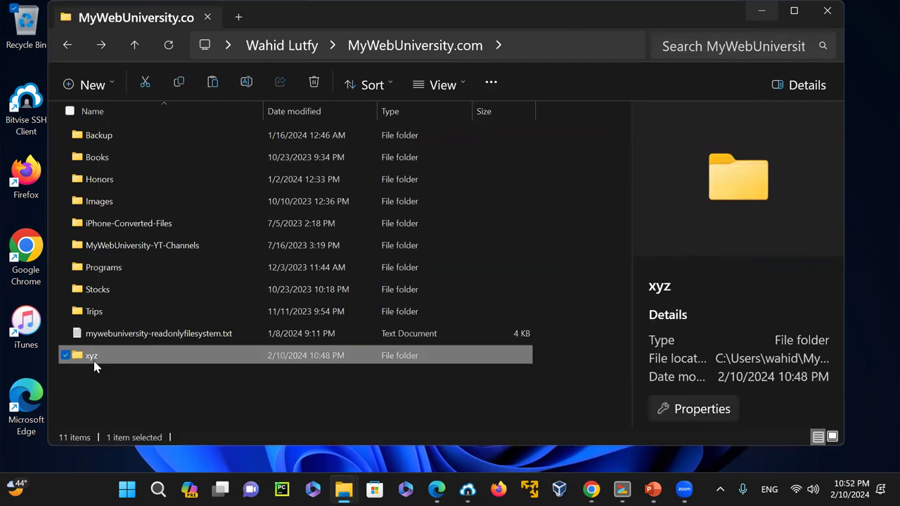
right_click(95, 365)
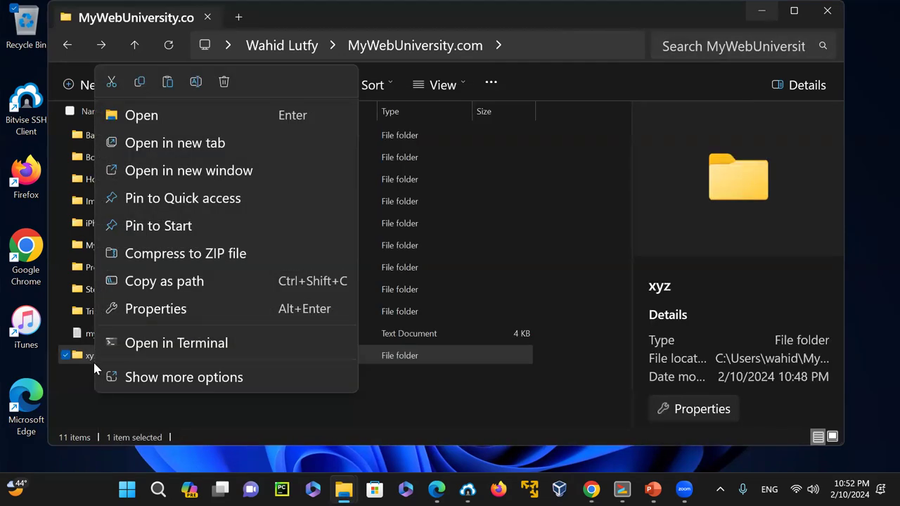
left_click(226, 82)
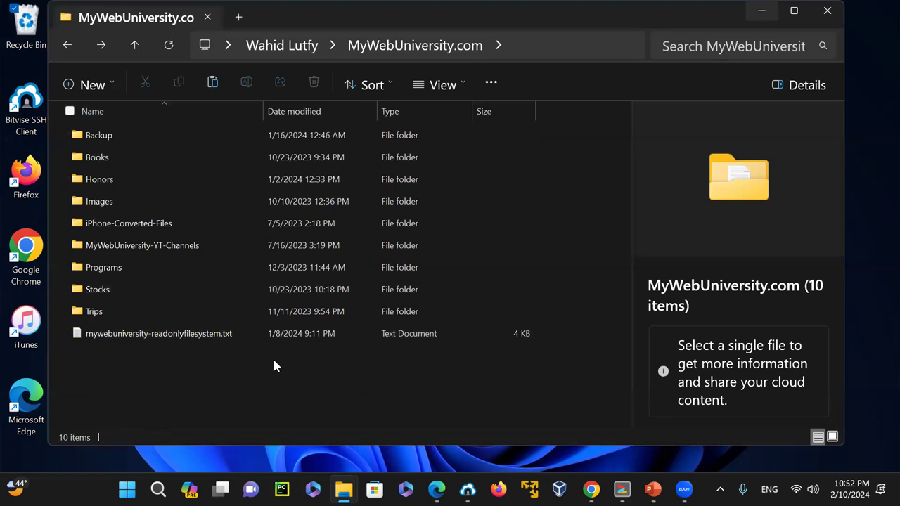
- Empty the Recycle Bin from the desktop, confirming the permanent deletion of the xyz folder
left_click(24, 15)
right_click(26, 14)
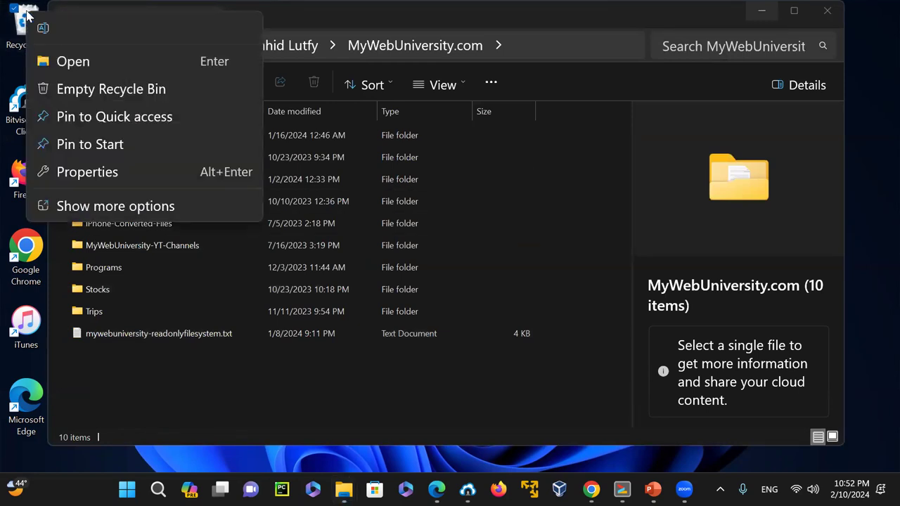
left_click(107, 89)
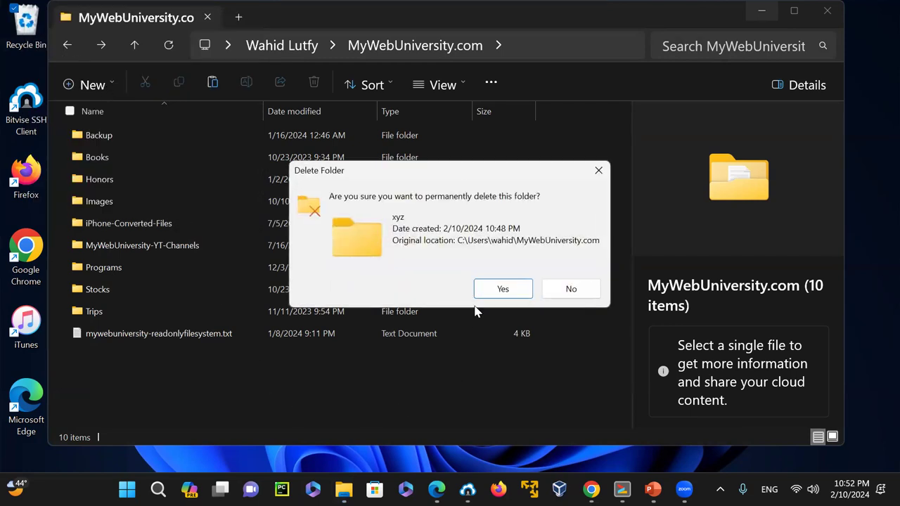
left_click(520, 287)
left_click(341, 400)
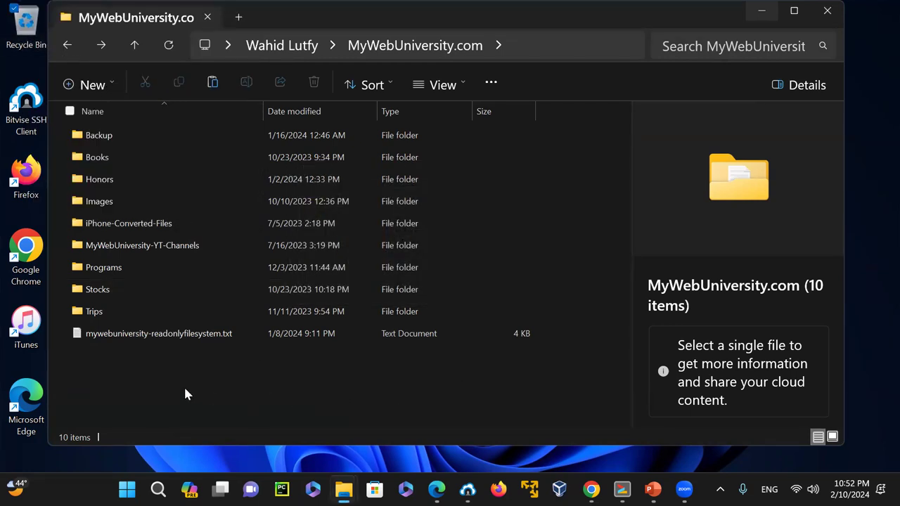
- Create a new folder named xyz in the MyWebUniversity.com folder
right_click(270, 376)
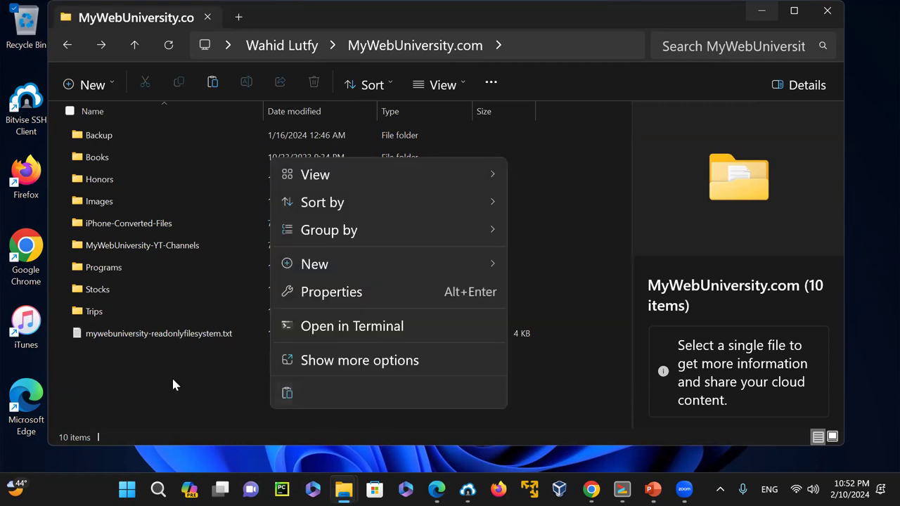
mouse_move(311, 264)
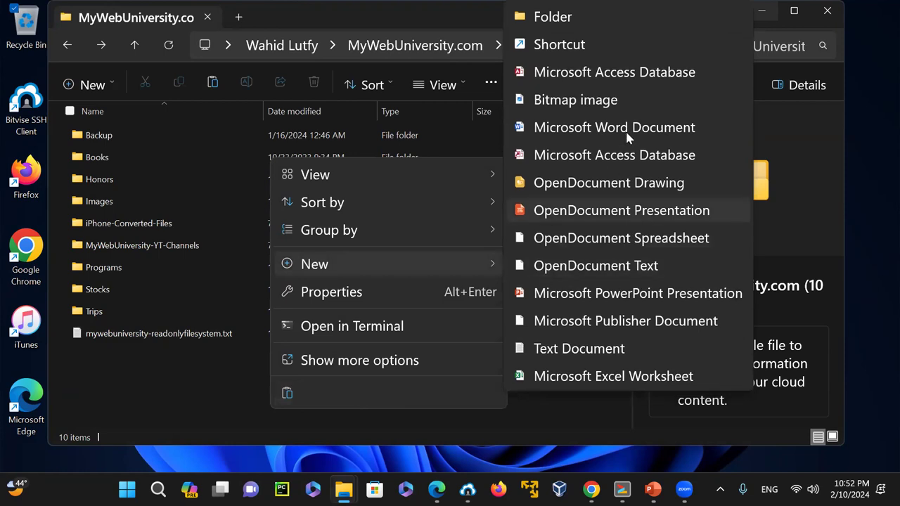
left_click(581, 21)
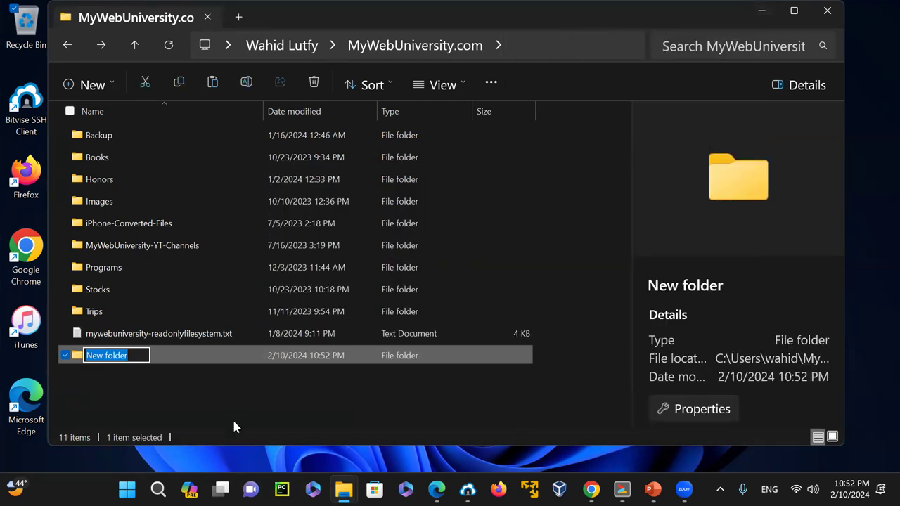
type("xyz")
key("Return")
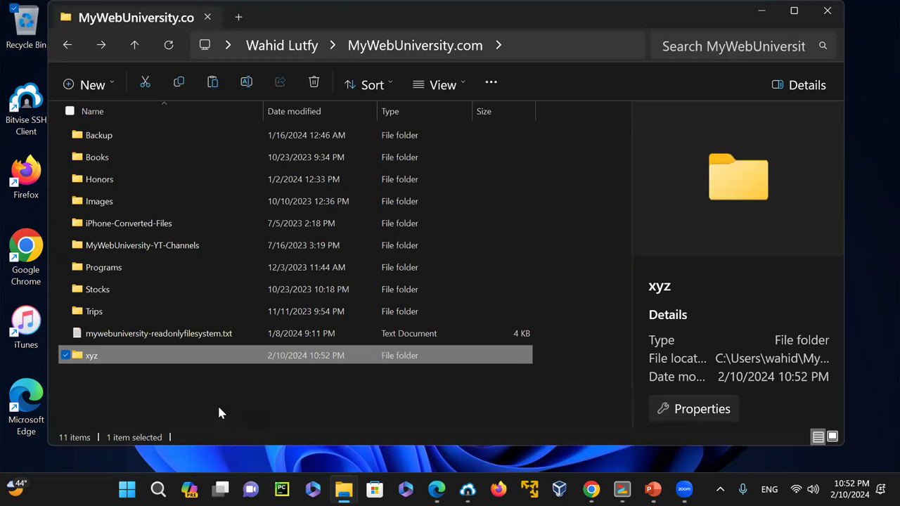
- Delete the new xyz folder and remove it permanently by emptying the Recycle Bin, closing the folder window when done
right_click(216, 359)
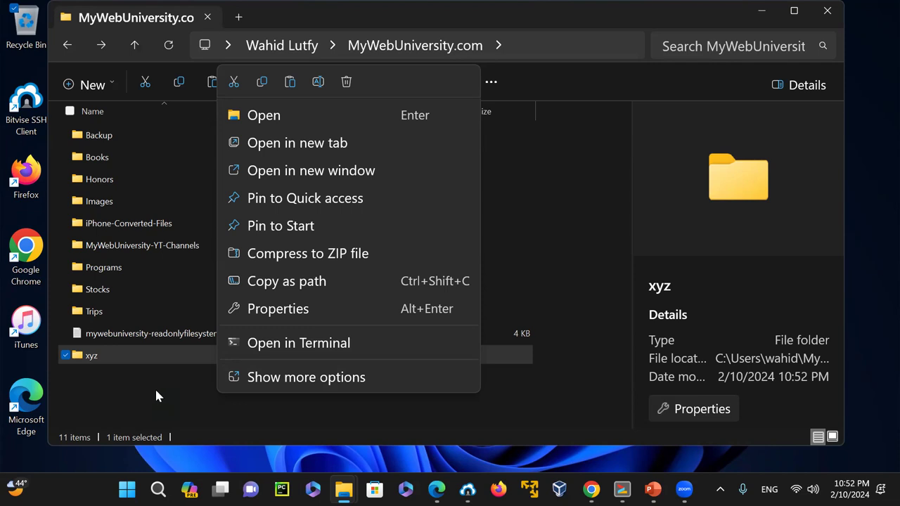
left_click(348, 82)
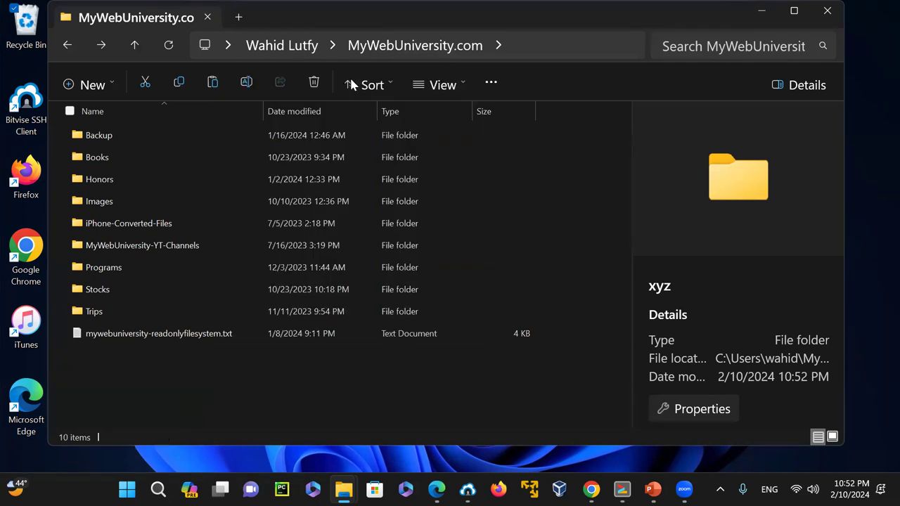
right_click(24, 28)
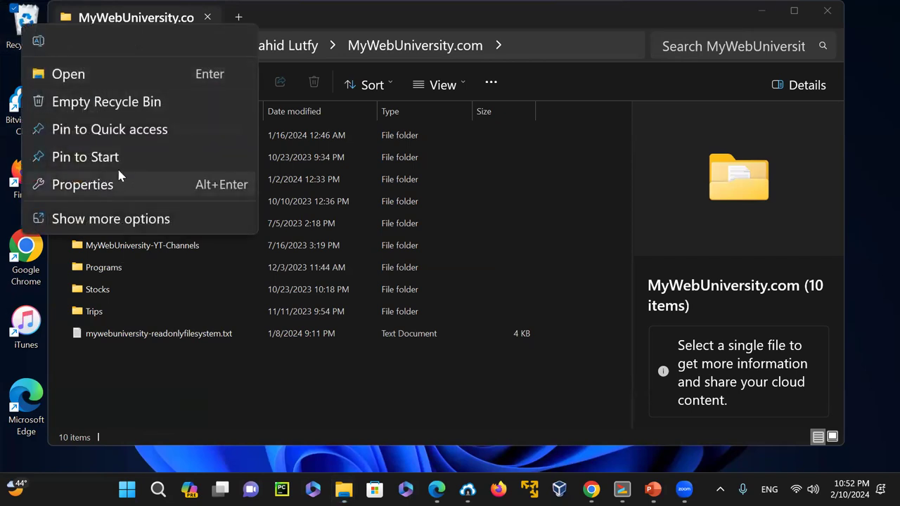
left_click(133, 102)
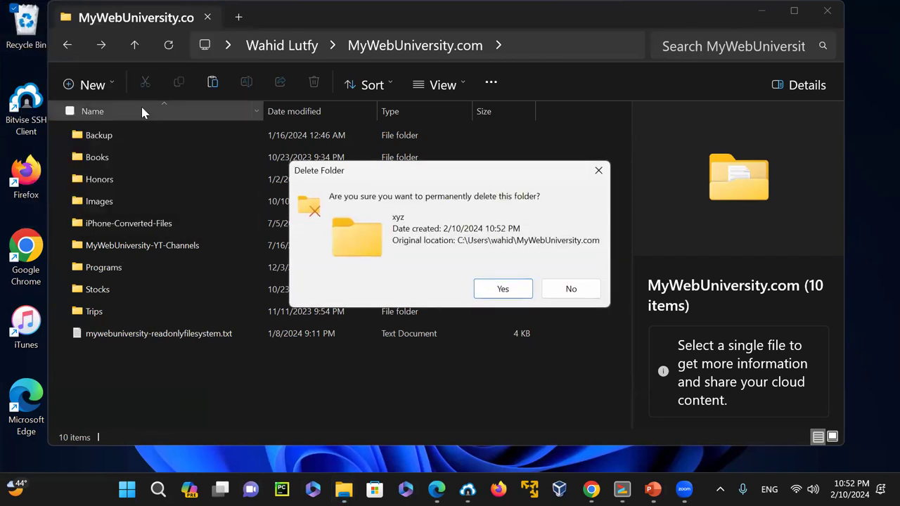
left_click(509, 288)
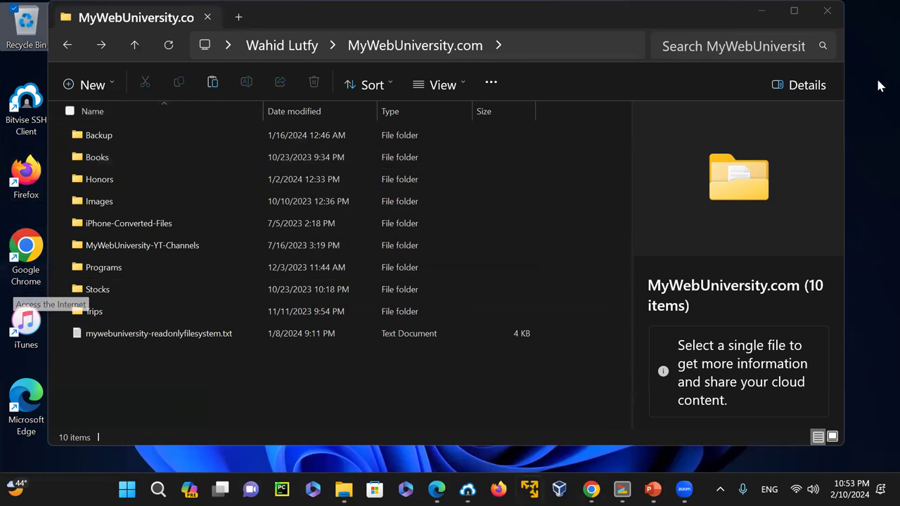
left_click(825, 11)
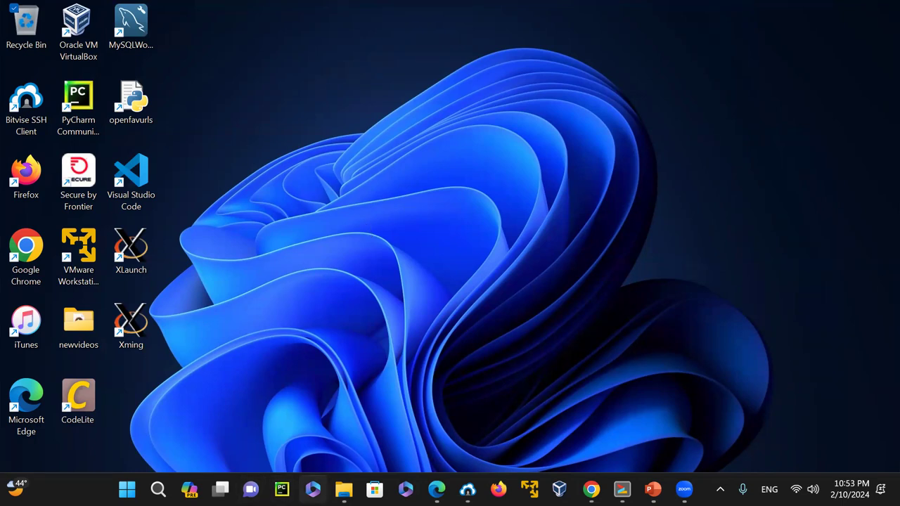
- Switch to Microsoft Edge and review the image results for file cabinets and organized files on desktop, minimizing the browser when done
left_click(436, 490)
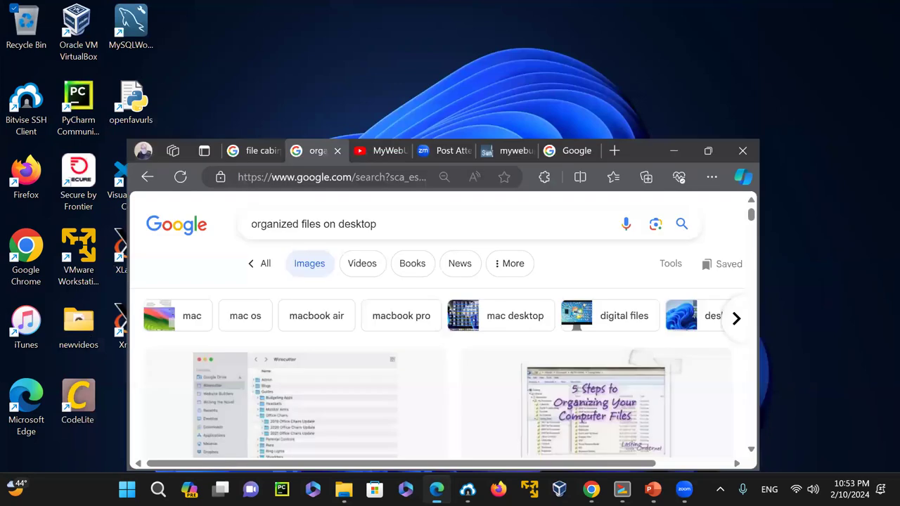
key("super+Up")
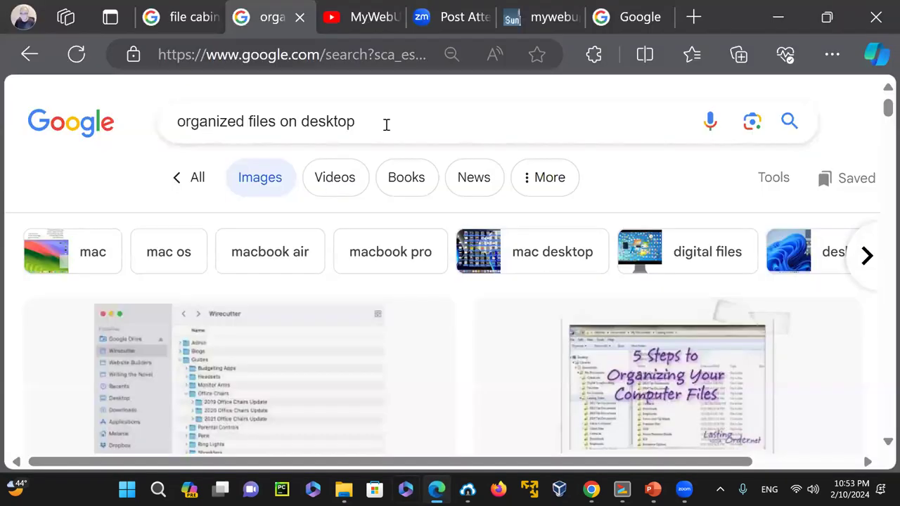
left_click(225, 13)
scroll(659, 383, "down", 2)
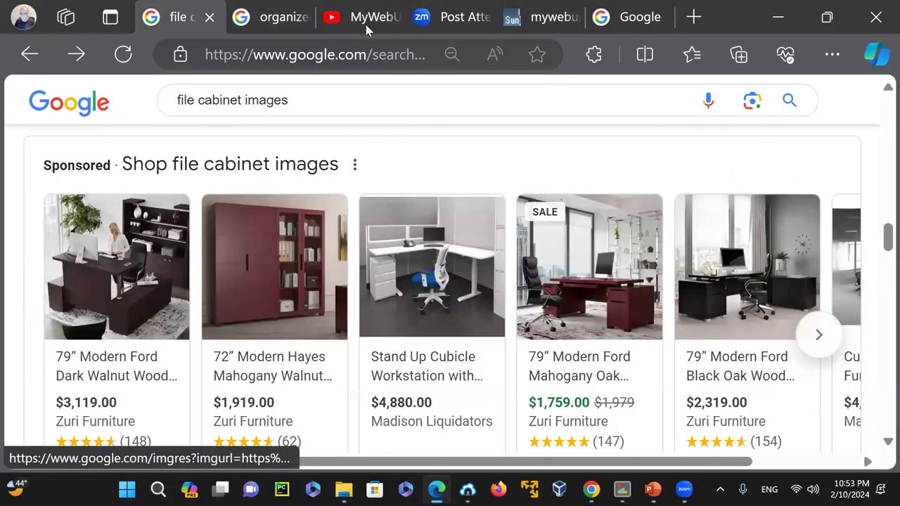
left_click(278, 17)
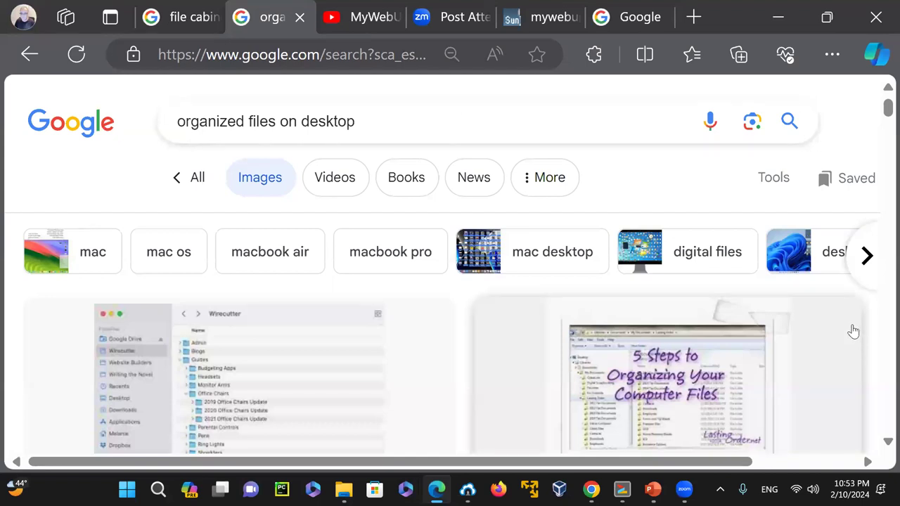
scroll(851, 328, "down", 7)
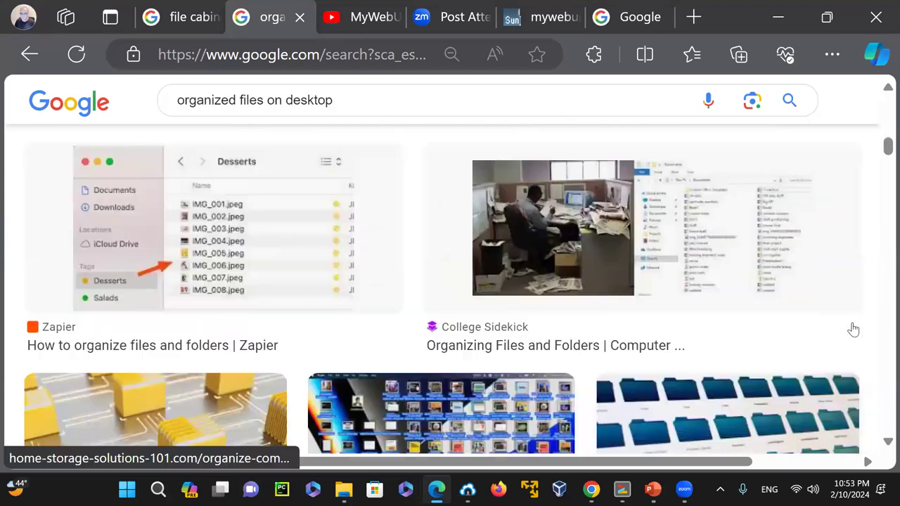
scroll(668, 289, "down", 3)
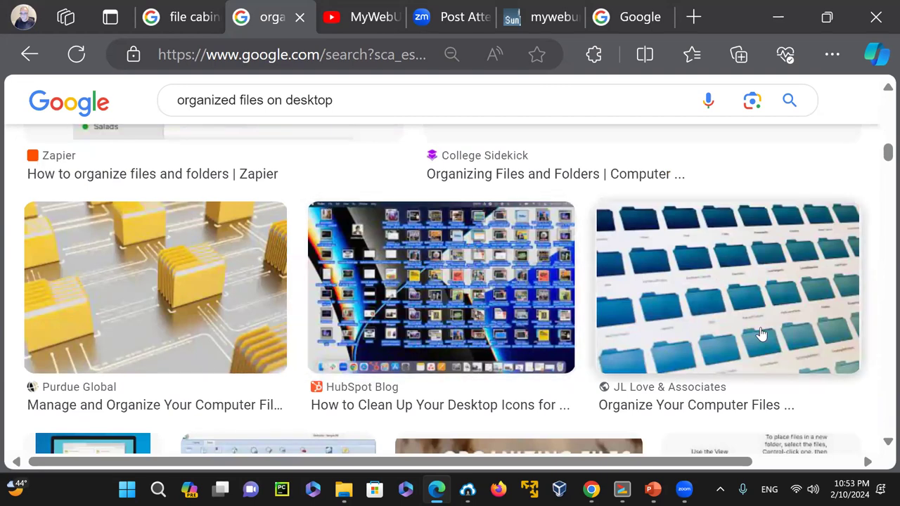
scroll(609, 331, "down", 1)
scroll(608, 331, "down", 6)
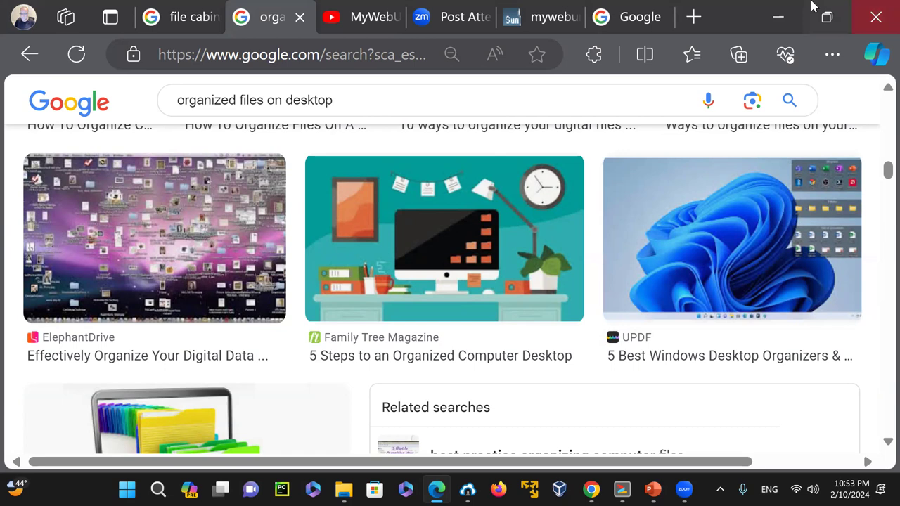
left_click(779, 18)
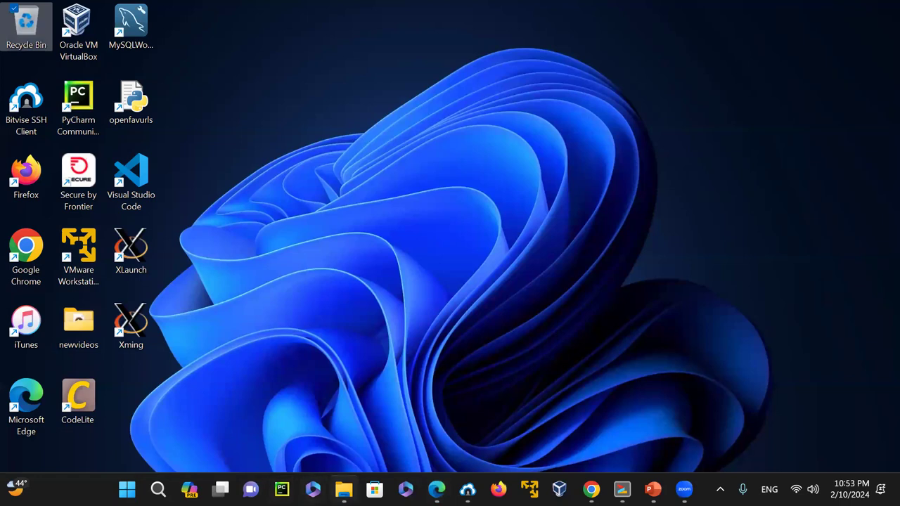
- Switch to File Explorer and go from the Recycle Bin to the user's home folder
left_click(344, 489)
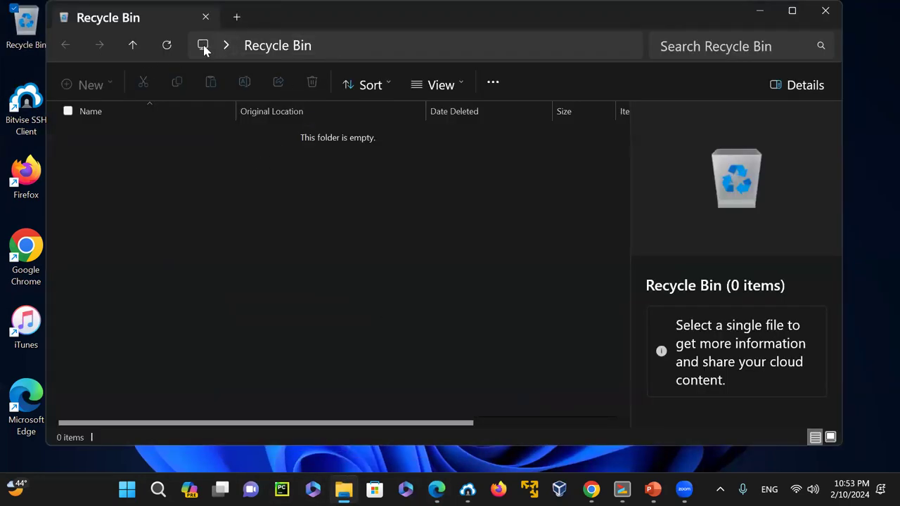
left_click(226, 47)
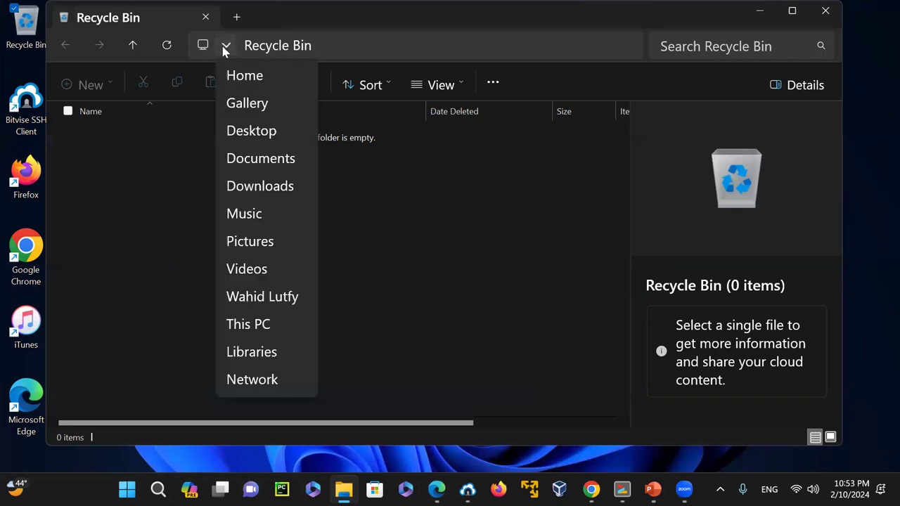
left_click(268, 298)
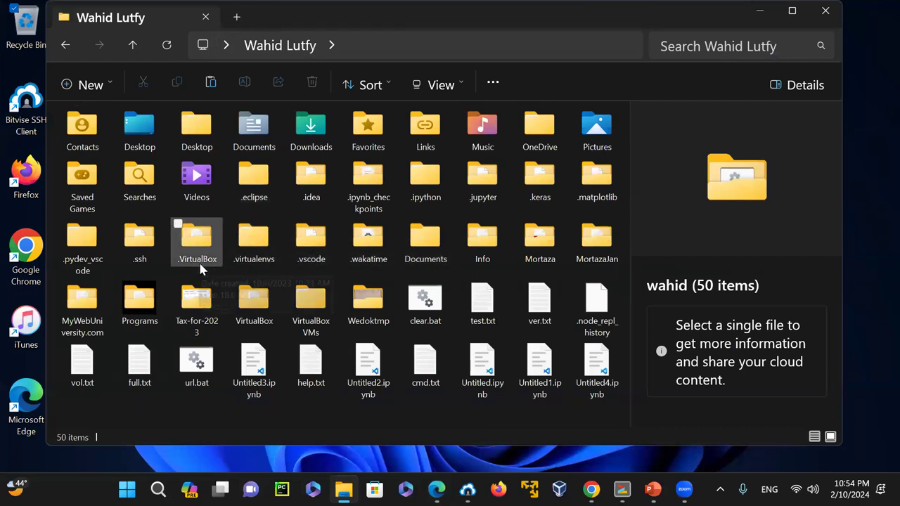
- Turn on the display of hidden items in the user's home folder
left_click(454, 85)
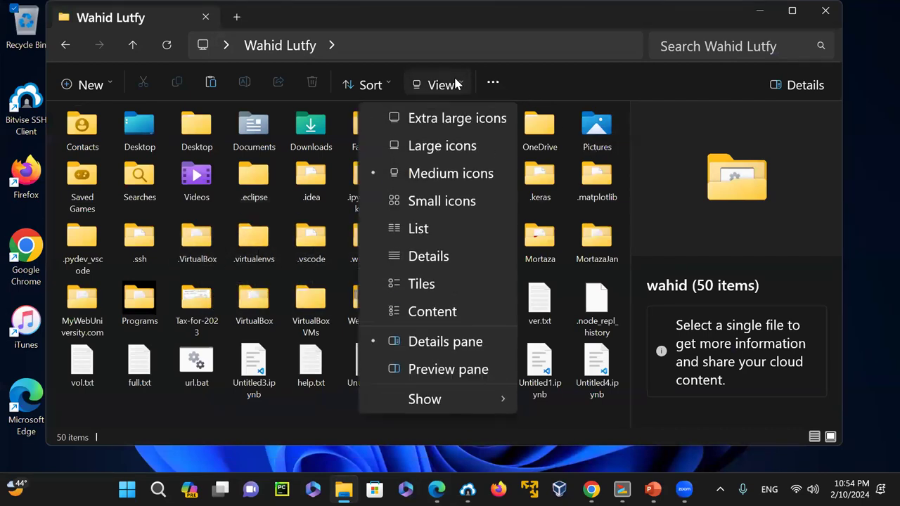
mouse_move(475, 405)
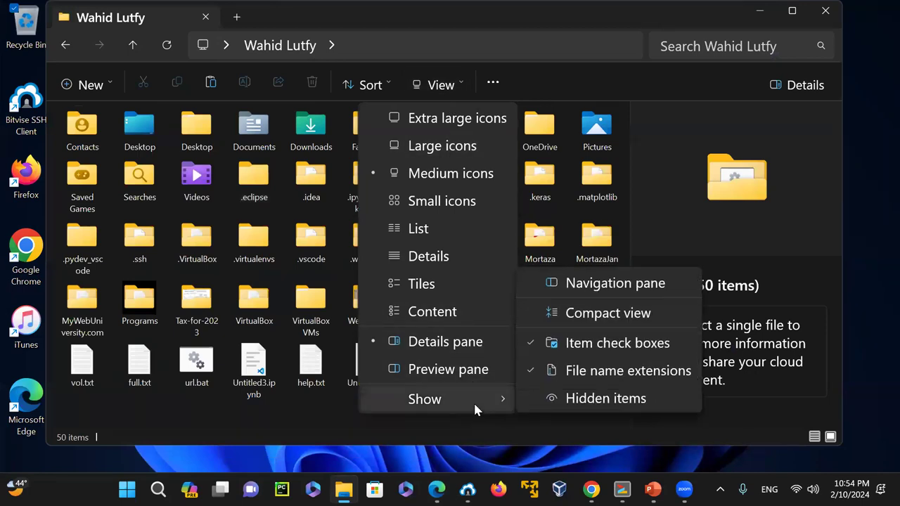
left_click(623, 399)
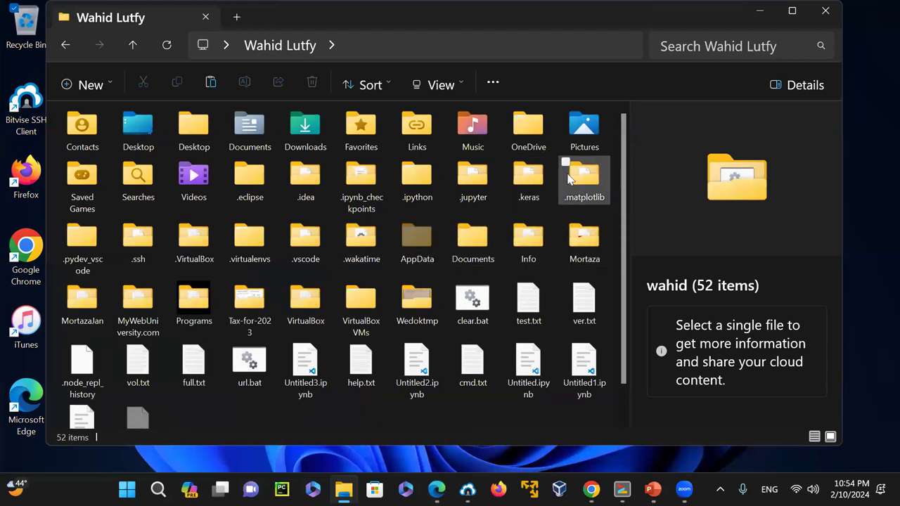
- Jump to the Programs folder in the user's home folder by its first letter and open it
left_click(590, 176)
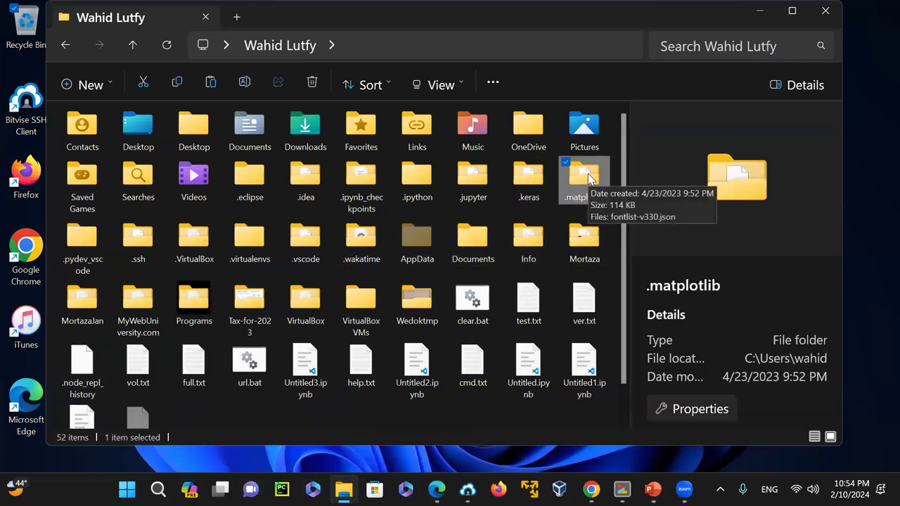
key("p")
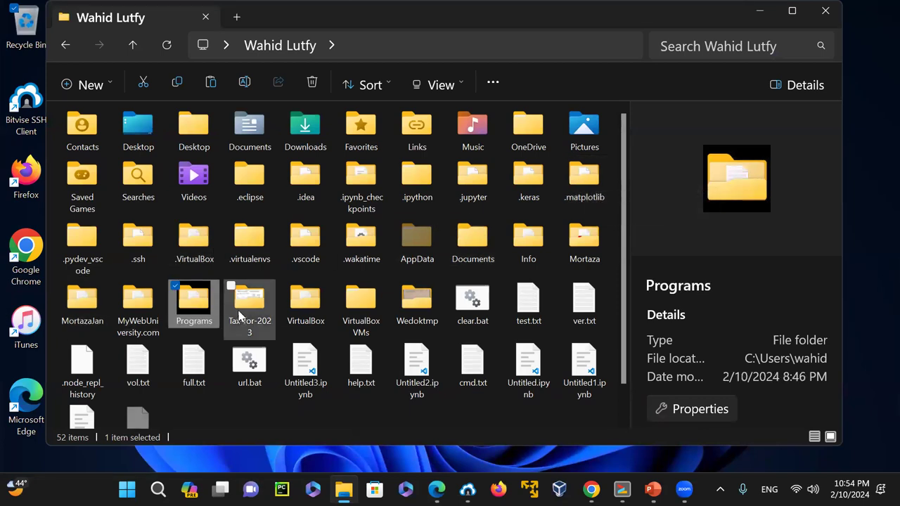
double_click(196, 294)
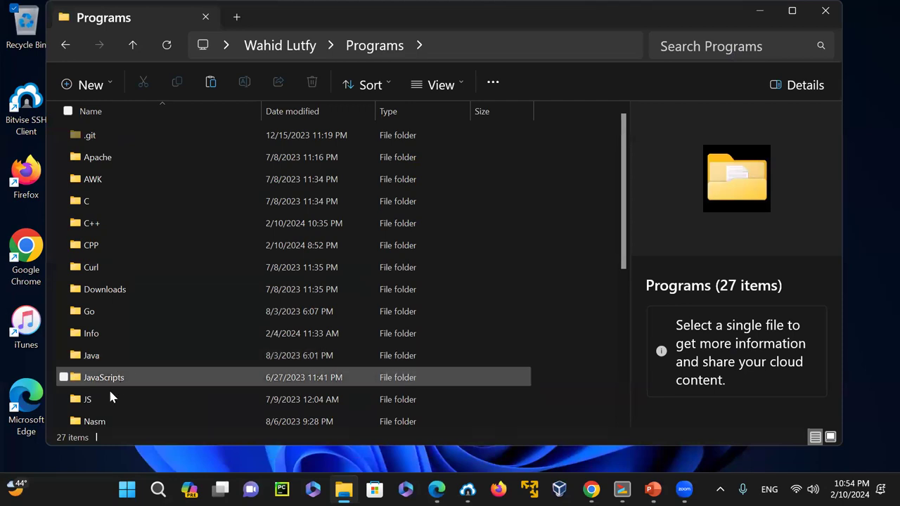
- Find and open the Python folder inside Programs and look through its files down to the end
scroll(624, 199, "down", 1)
left_click_drag(624, 199, 604, 117)
left_click(100, 337)
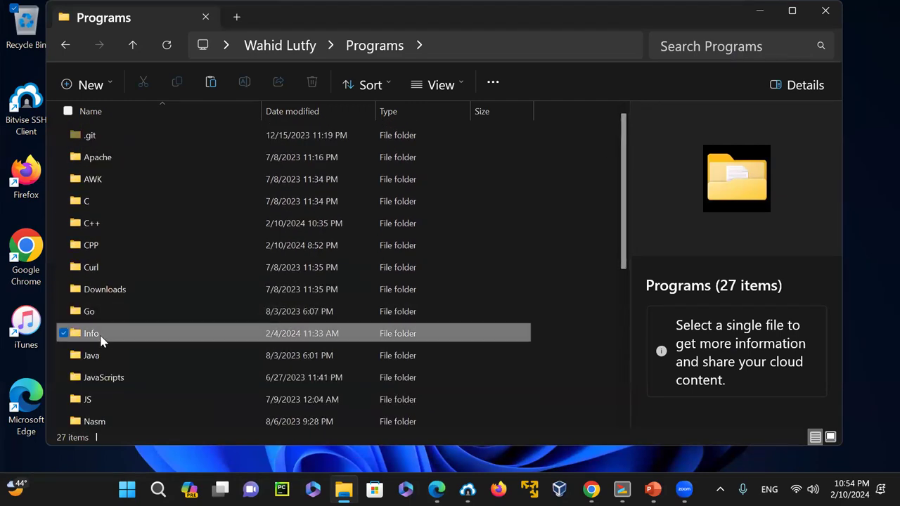
key("p")
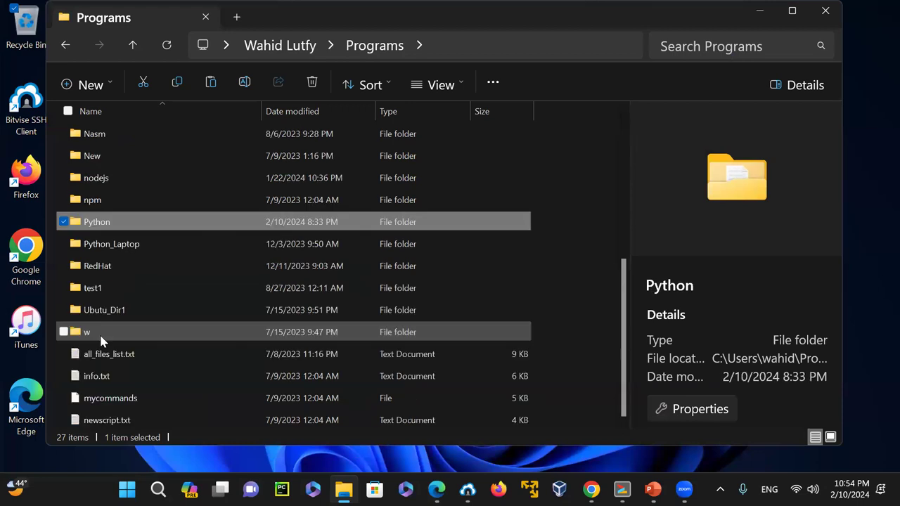
double_click(117, 223)
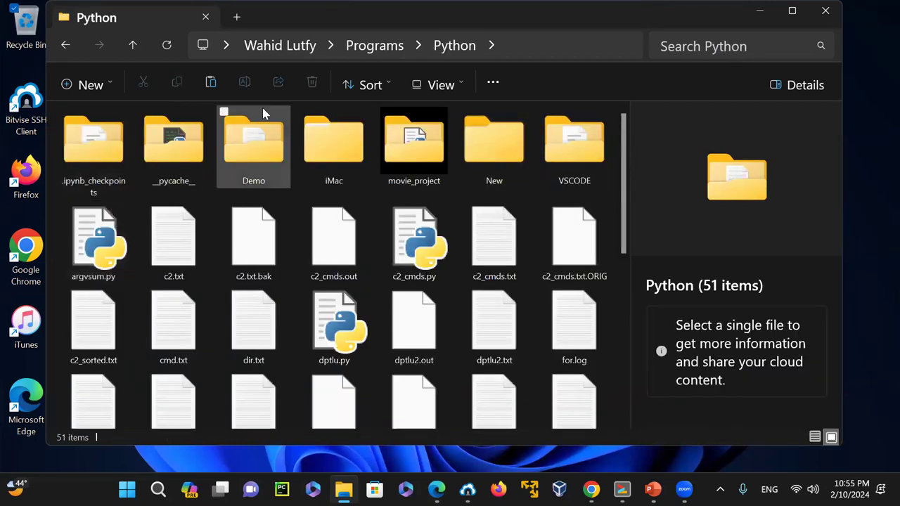
scroll(626, 177, "down", 1)
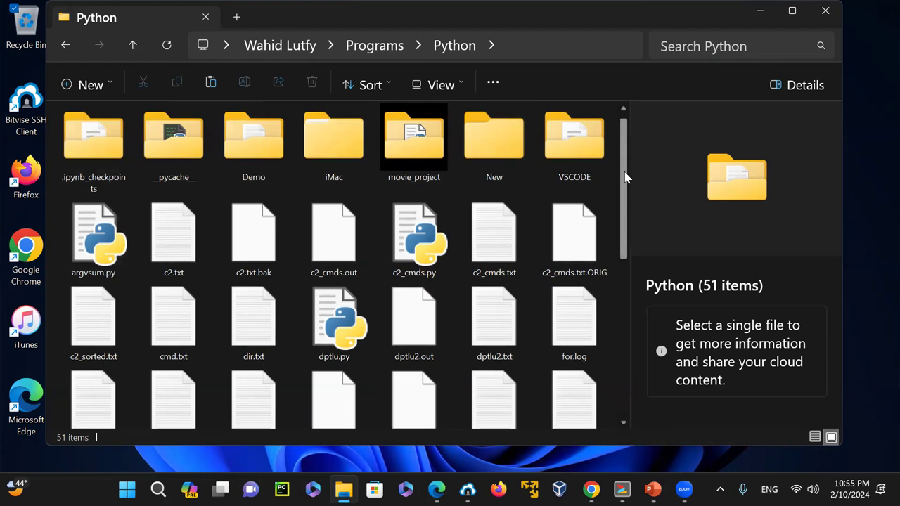
left_click(623, 324)
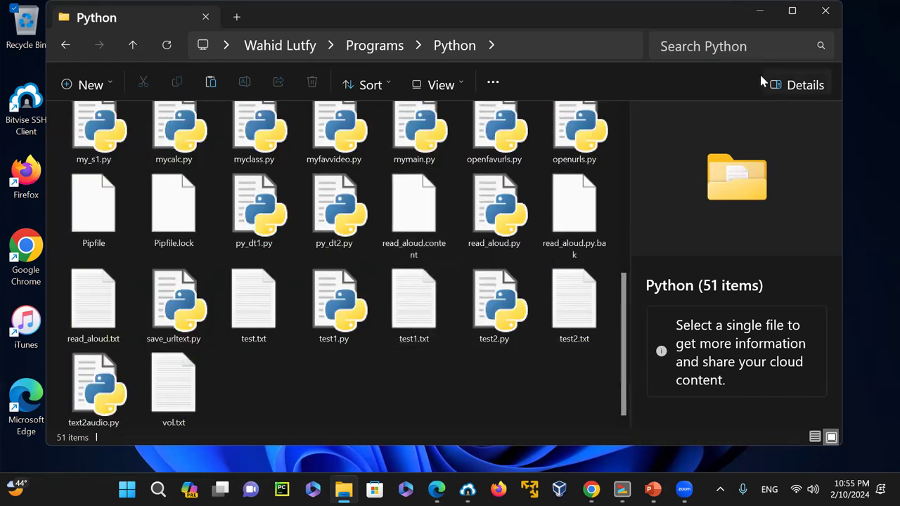
- Search the Python folder for *.py files and look at the beginning of the results
left_click(723, 38)
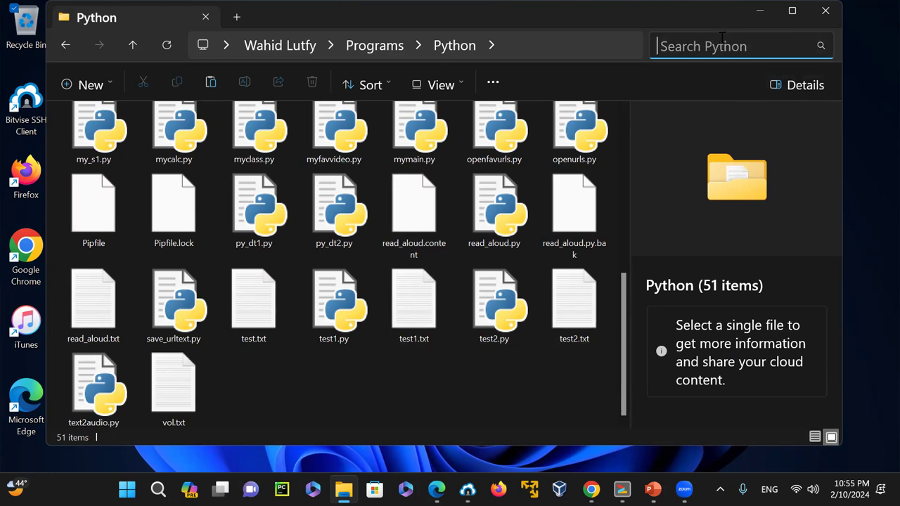
type("*.py")
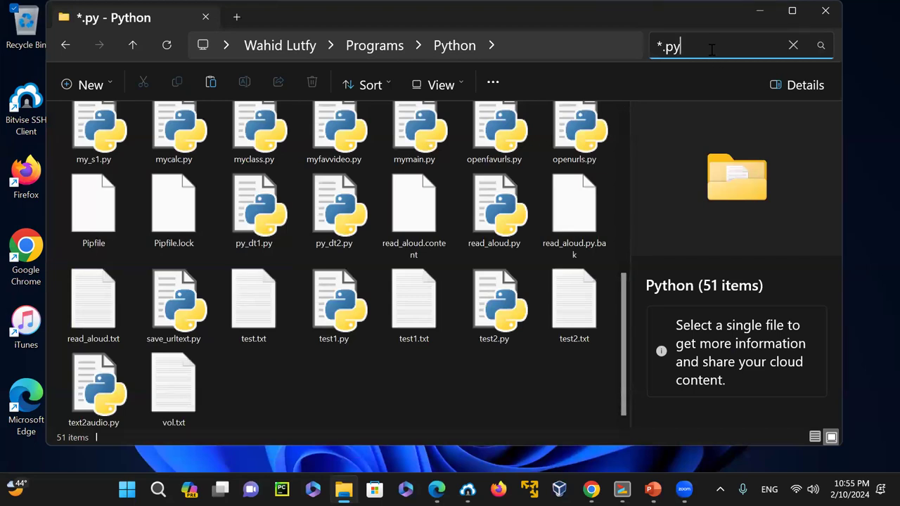
left_click_drag(624, 346, 628, 111)
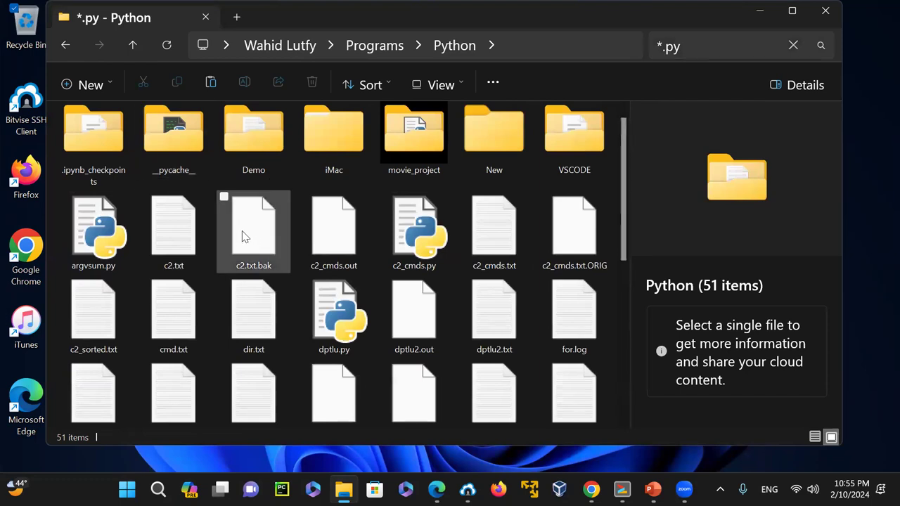
left_click(692, 45)
key("ctrl+a")
key("BackSpace")
type("*.py")
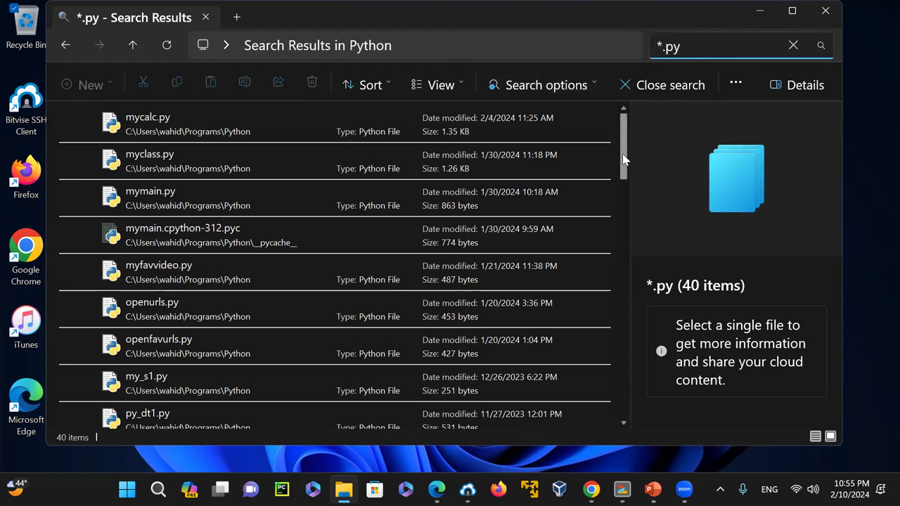
left_click_drag(625, 151, 654, 112)
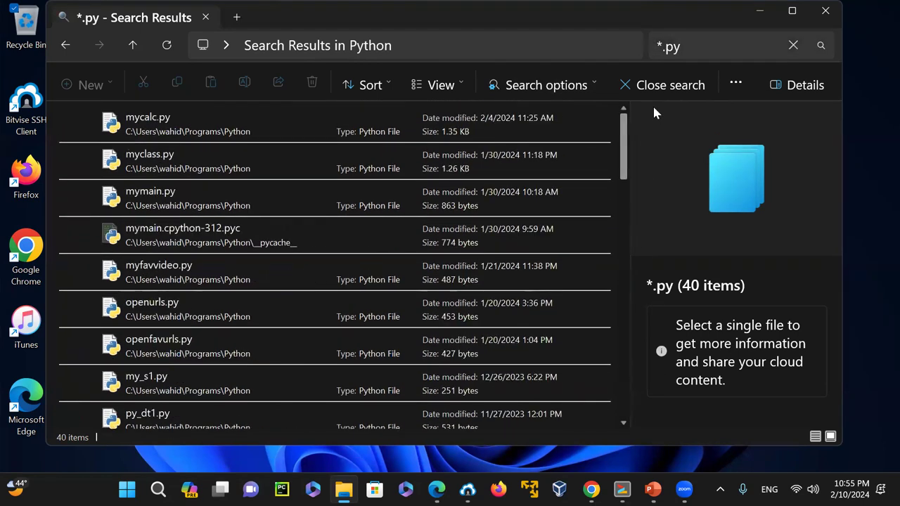
- Display the *.py search results as large icons and look through them to the end
left_click(457, 84)
left_click(432, 148)
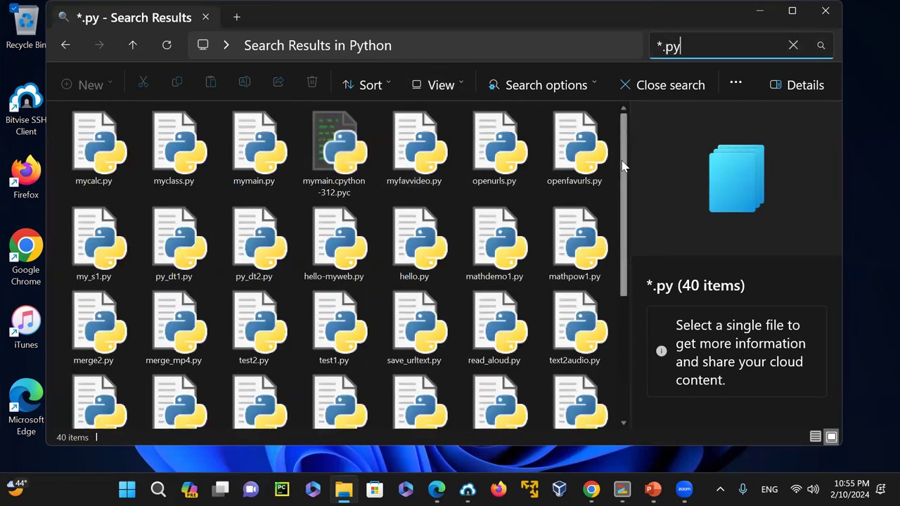
left_click_drag(626, 165, 651, 316)
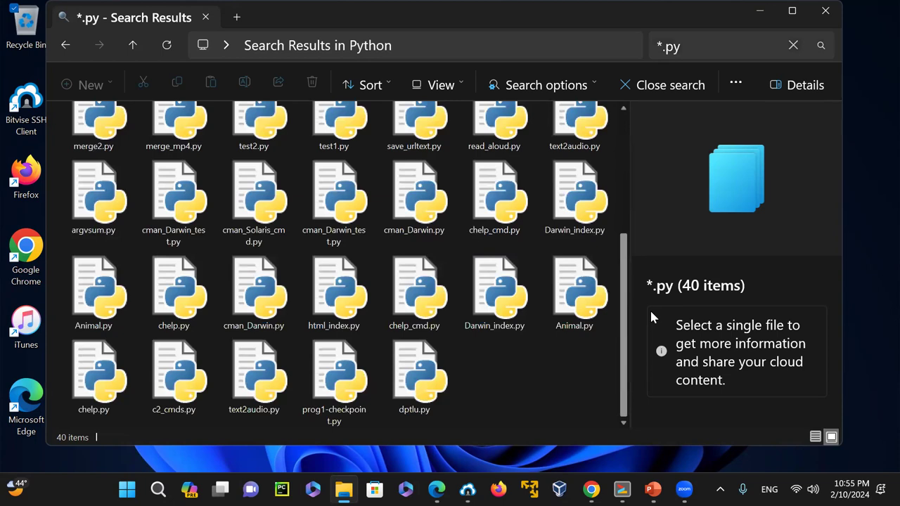
- Open test2.py from the search results in PyCharm Community Edition and dismiss the startup tip and Microsoft Defender notification
left_click(269, 112)
right_click(269, 113)
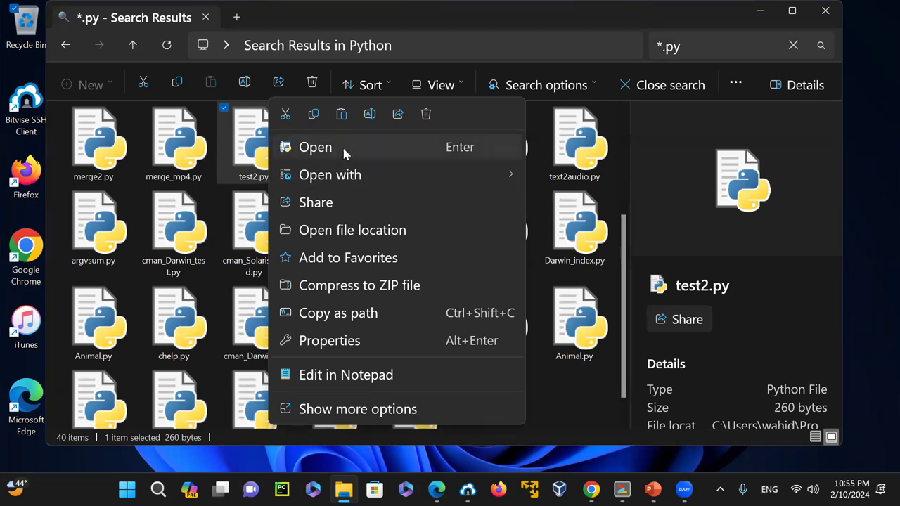
mouse_move(352, 180)
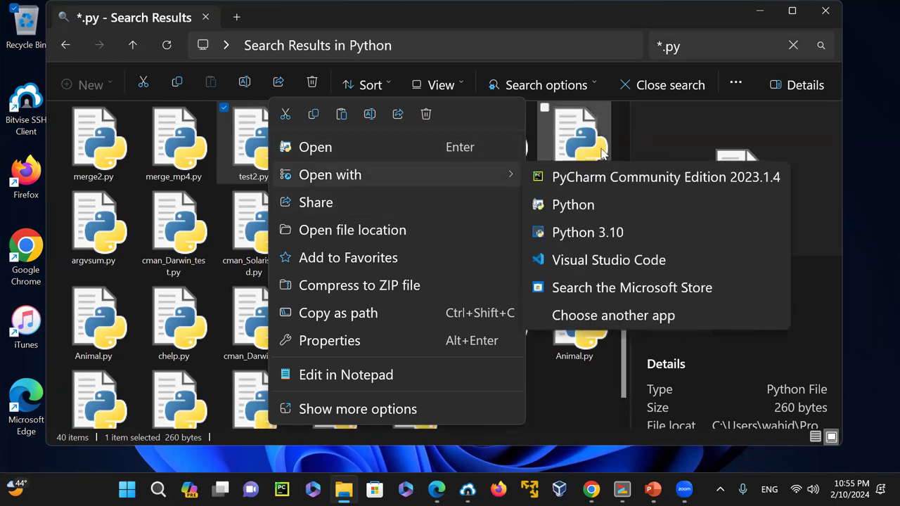
left_click(643, 179)
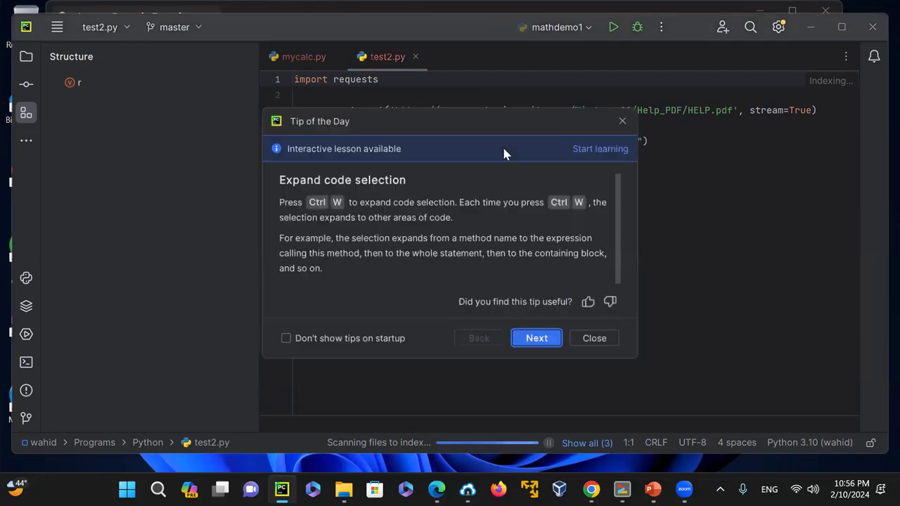
left_click(625, 120)
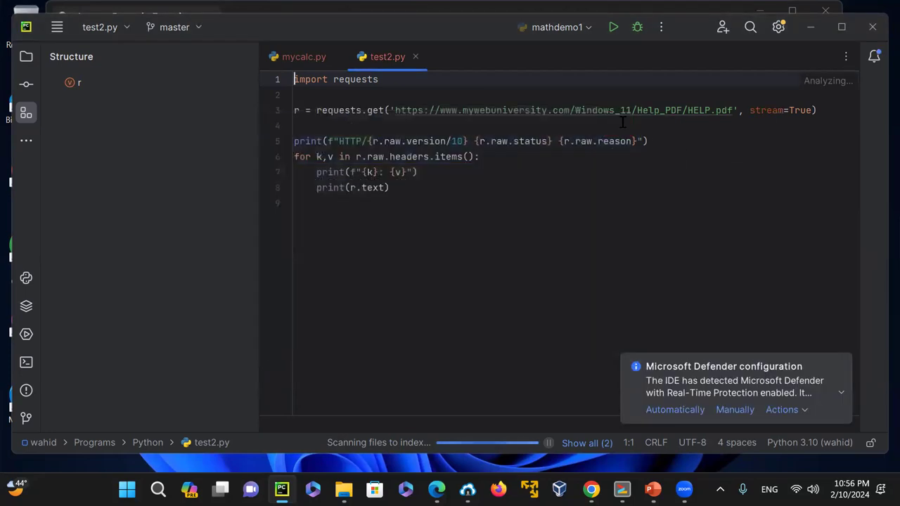
left_click(843, 366)
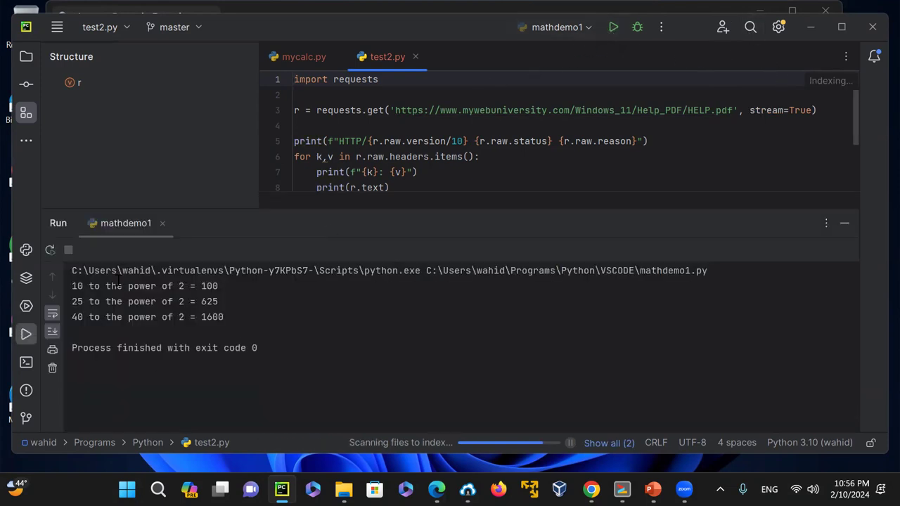
- Highlight the mathdemo1 run output, clear the selection, and exit PyCharm, stopping its background tasks
left_click_drag(240, 318, 72, 270)
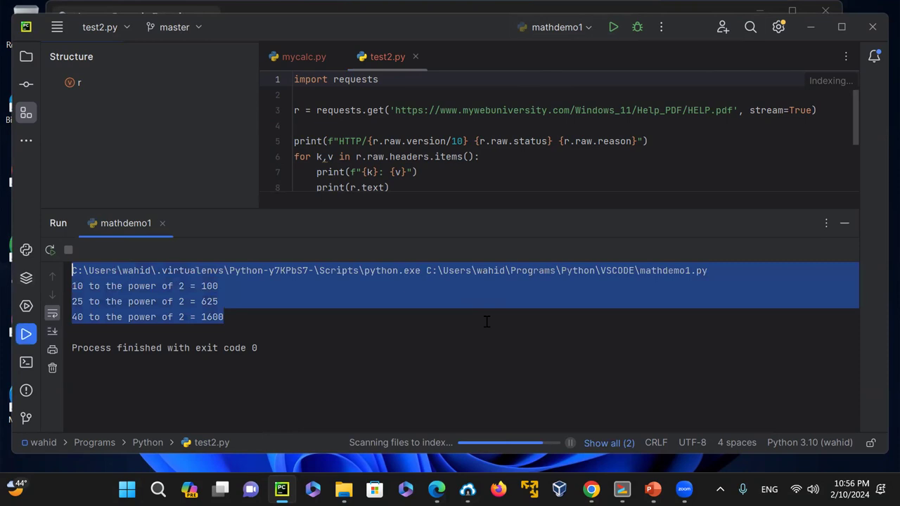
left_click(485, 321)
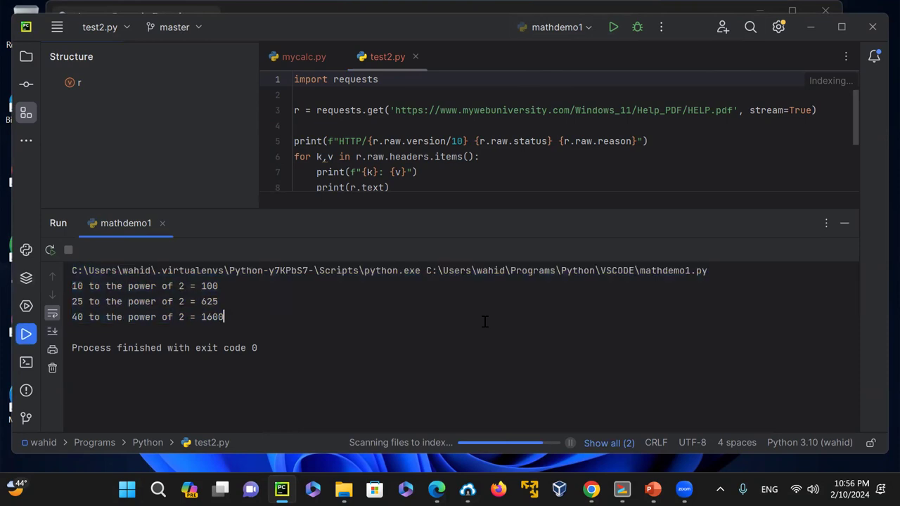
left_click(875, 28)
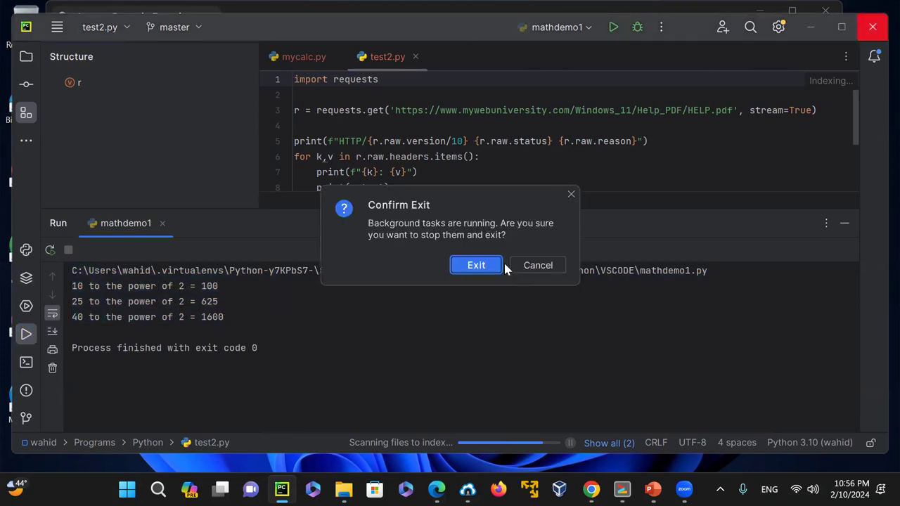
left_click(478, 266)
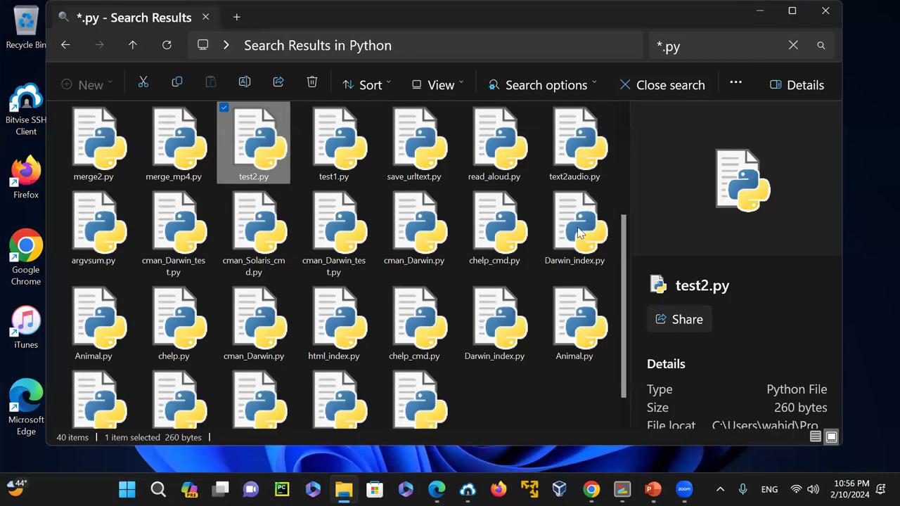
- Go back to the Programs folder, and minimize, restore and finally close the File Explorer window
left_click(66, 45)
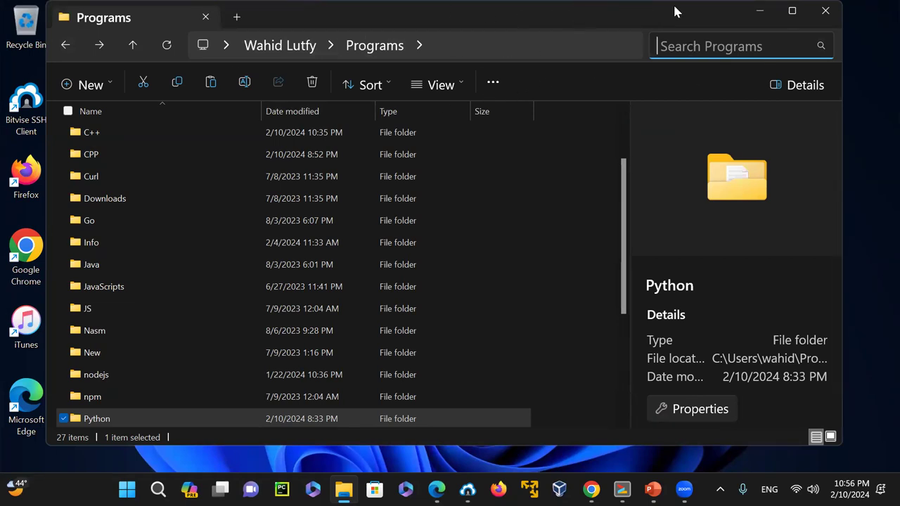
left_click(760, 11)
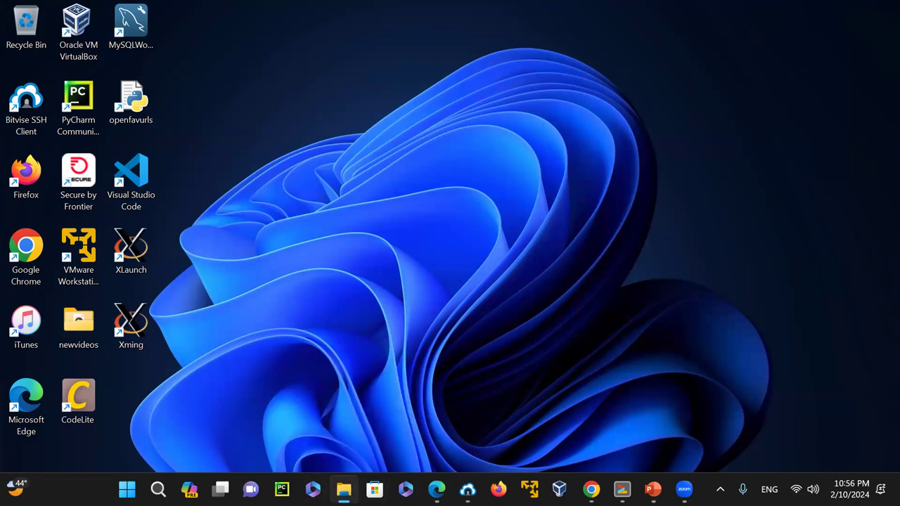
left_click(344, 489)
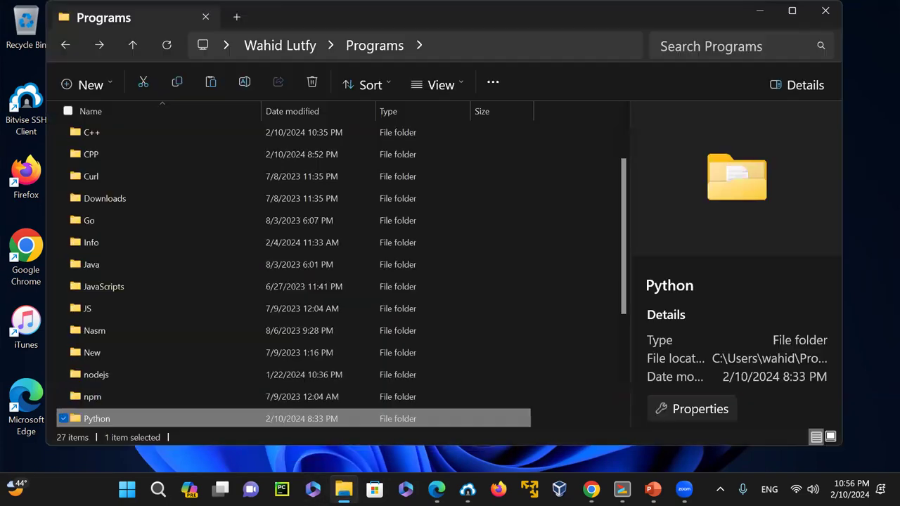
left_click(826, 11)
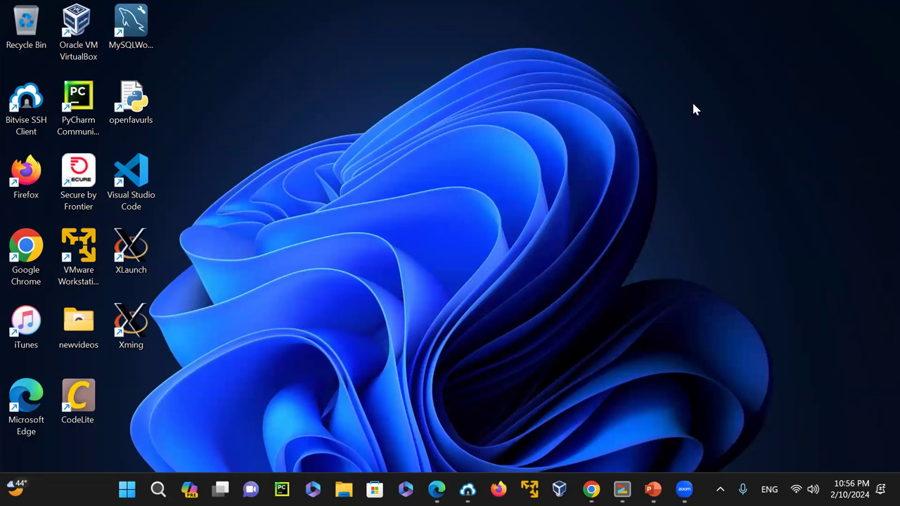
- Open a new File Explorer window at Home and examine its layout, pane and Show view options
key("super+e")
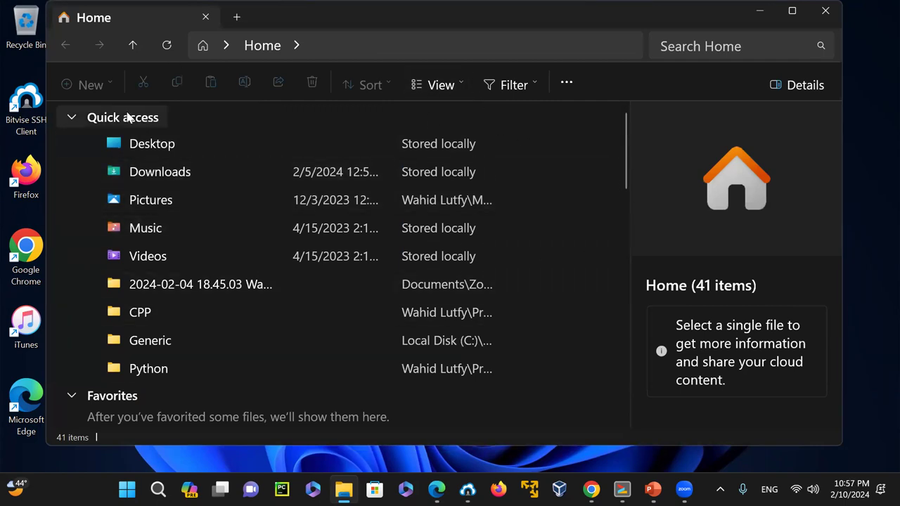
left_click(462, 84)
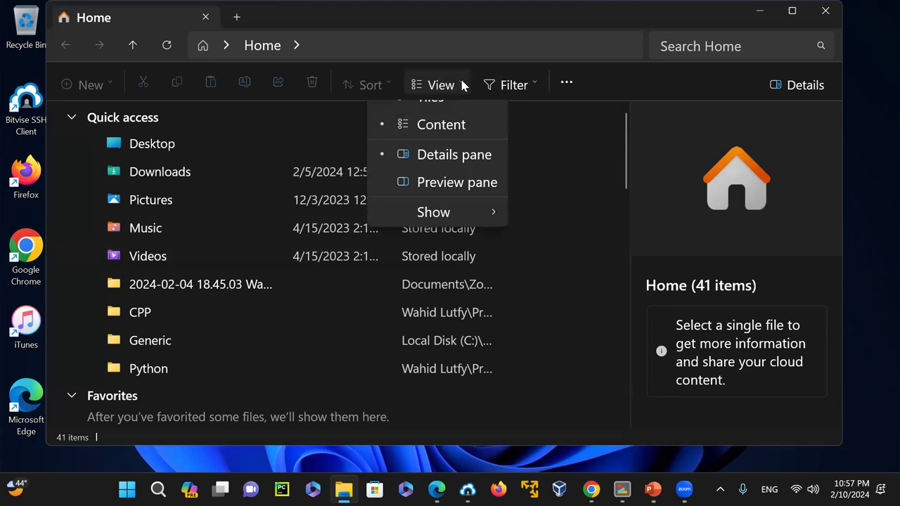
mouse_move(457, 237)
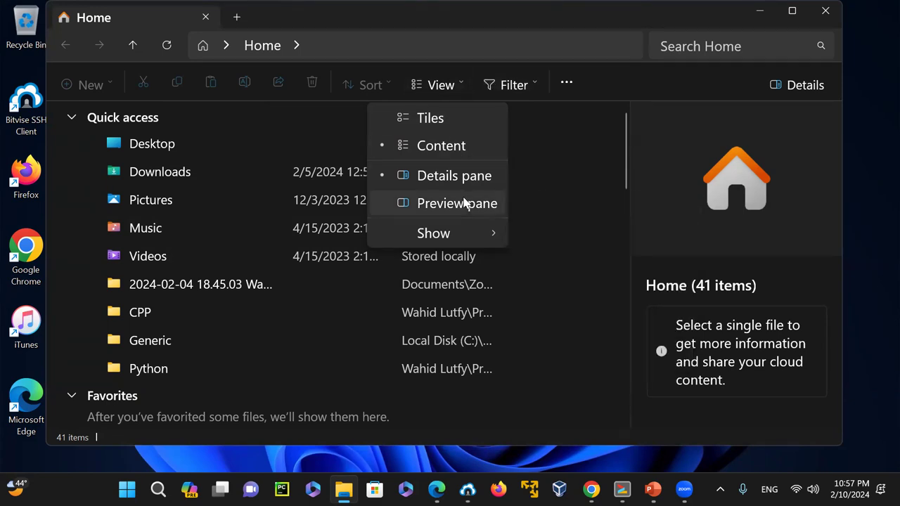
key("Escape")
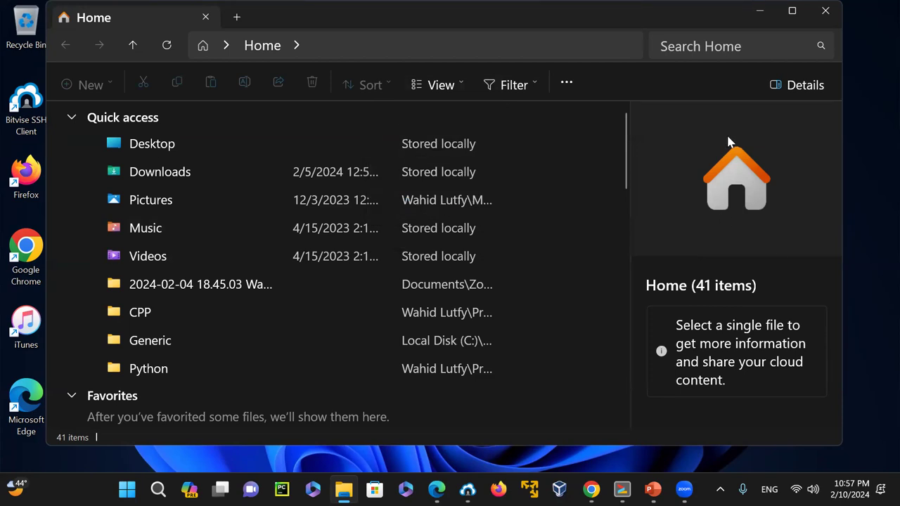
left_click(452, 82)
- Filter the Home page by All File Types, Word and Excel in turn to view the matching files
left_click(532, 85)
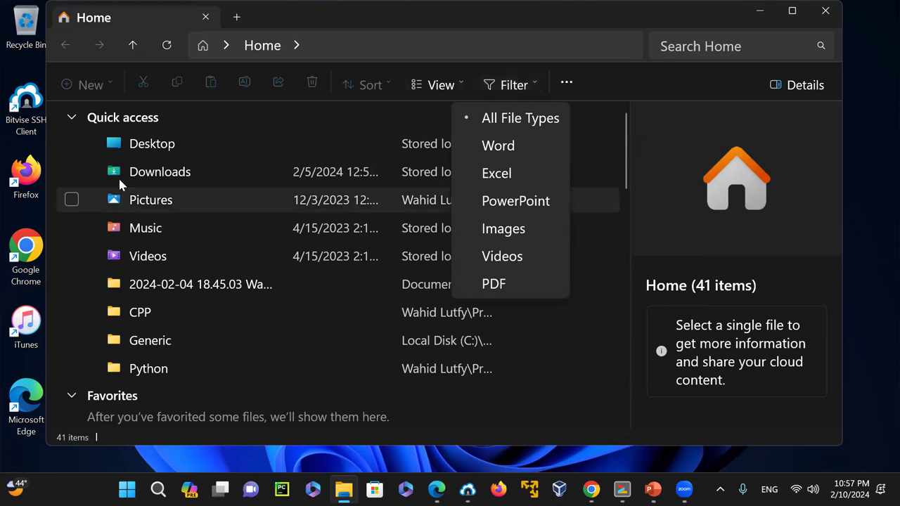
left_click(526, 118)
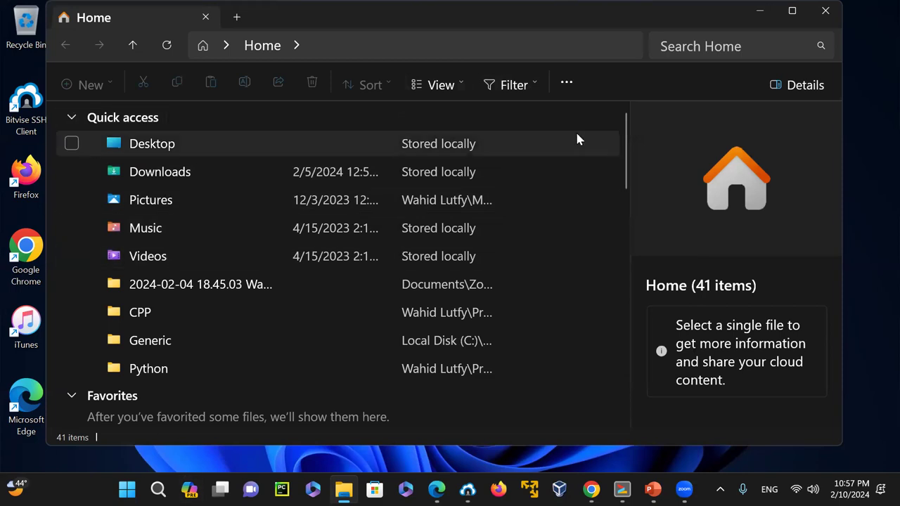
left_click(535, 85)
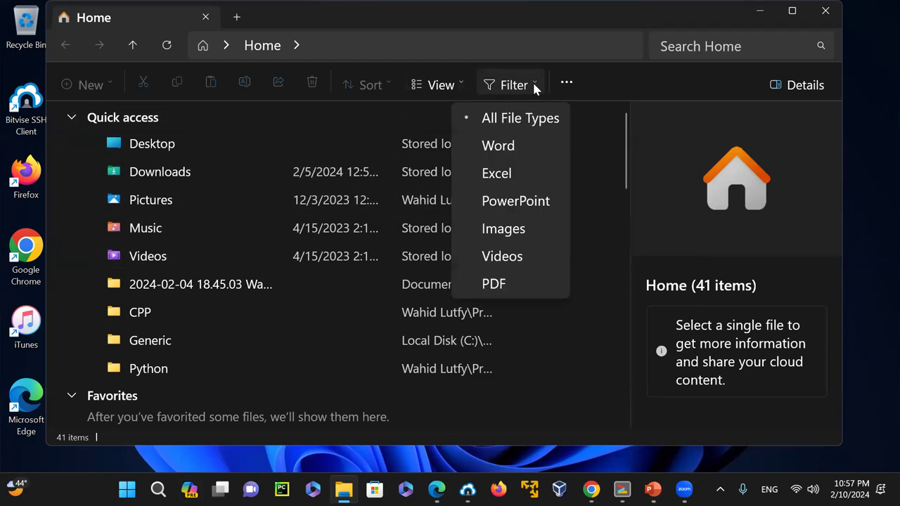
left_click(513, 145)
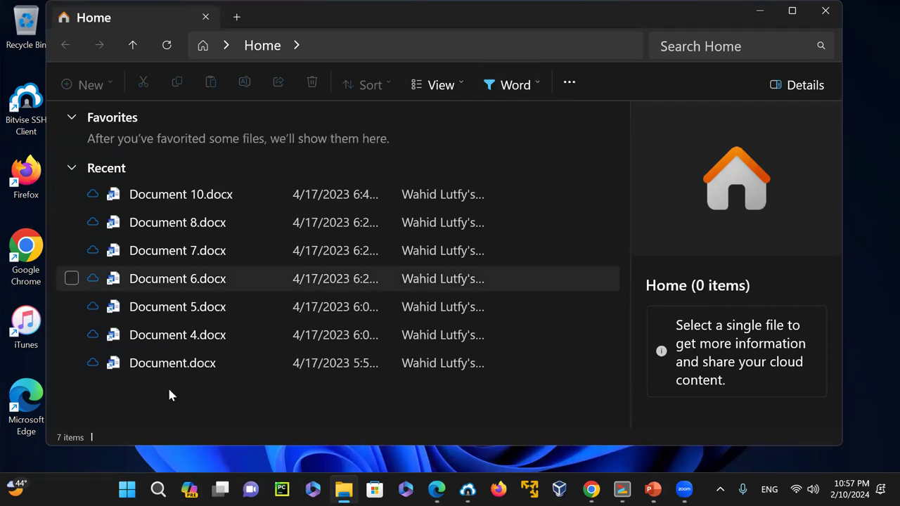
left_click(539, 85)
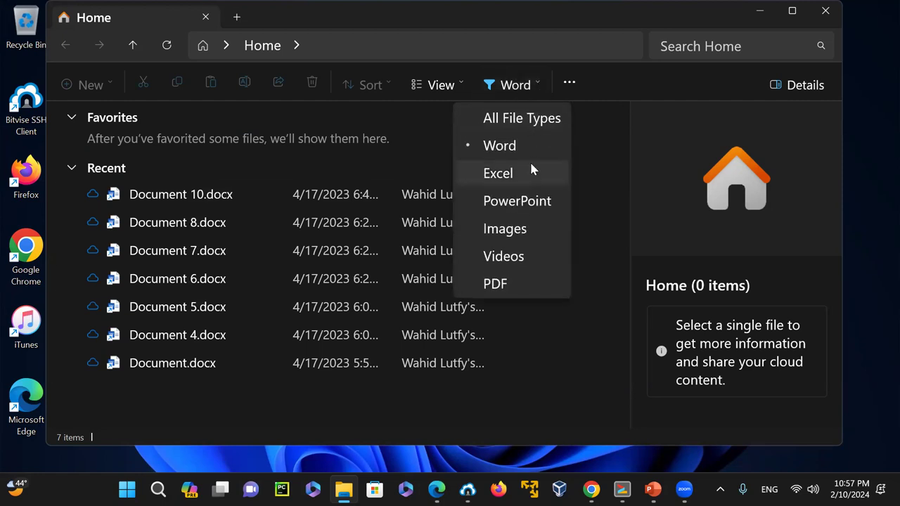
left_click(518, 173)
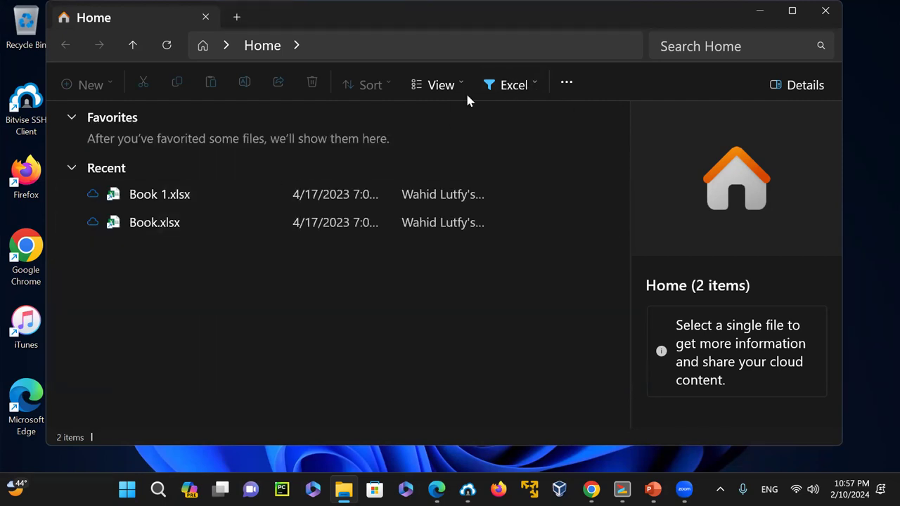
- Filter the Home page by PowerPoint, Images, Videos and PDF in turn to view the matching files
left_click(534, 85)
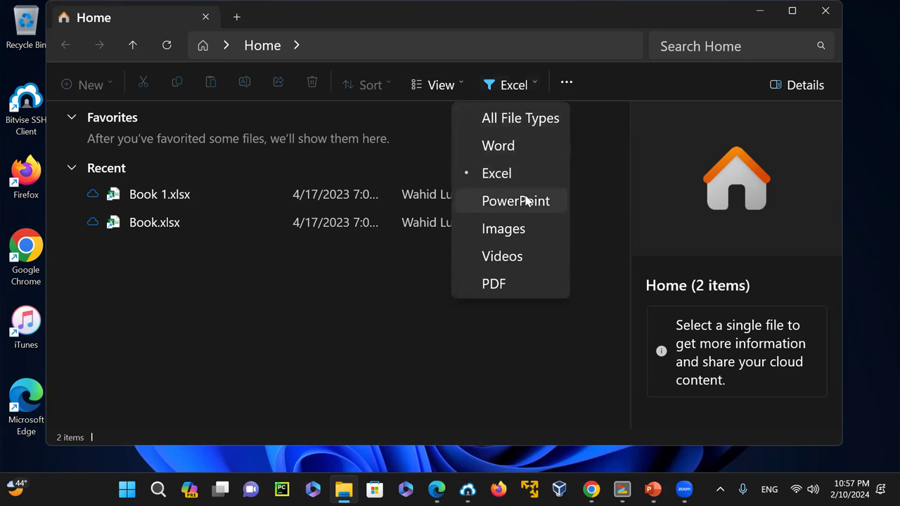
left_click(524, 200)
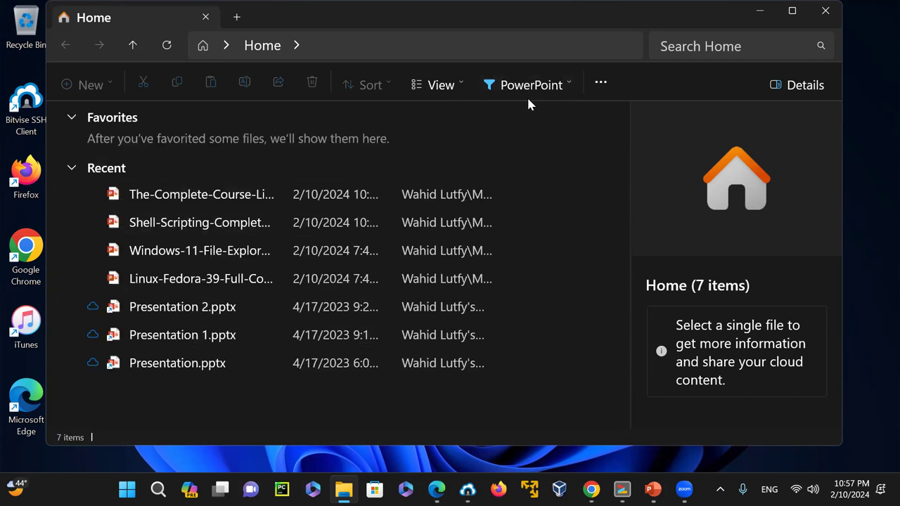
left_click(570, 85)
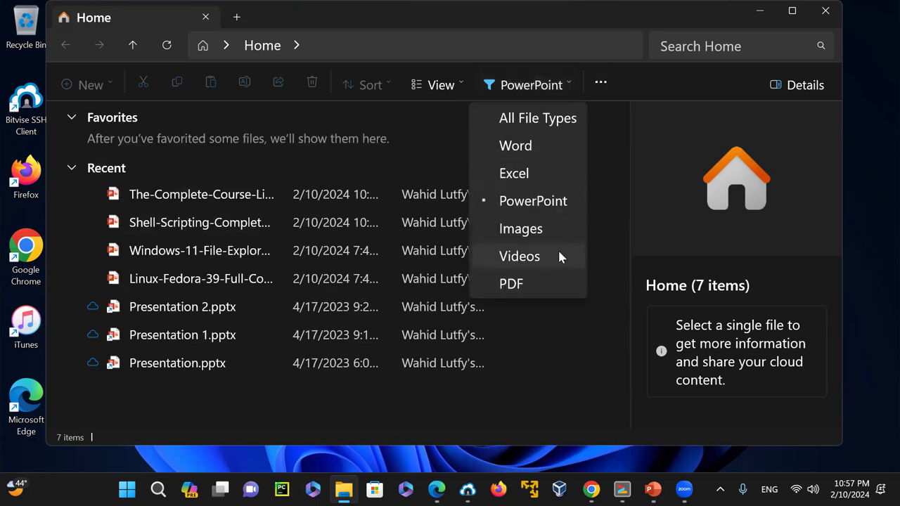
left_click(548, 229)
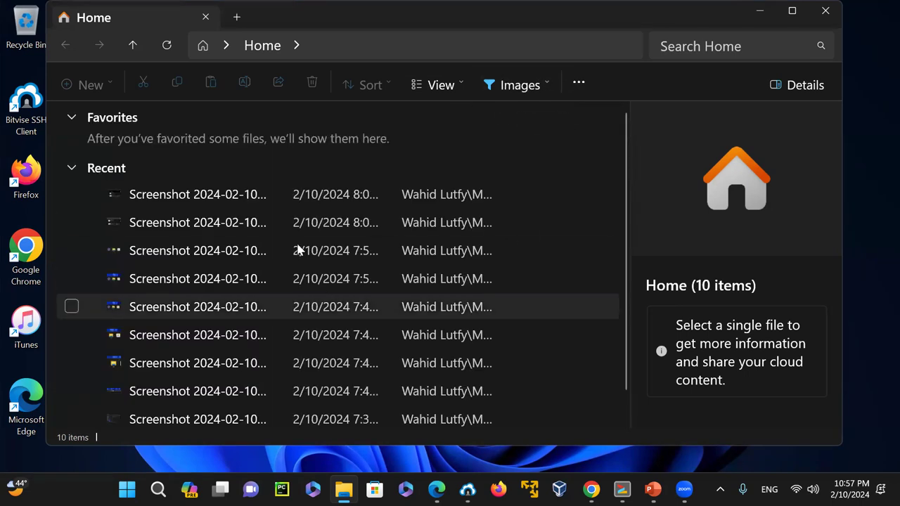
left_click(547, 85)
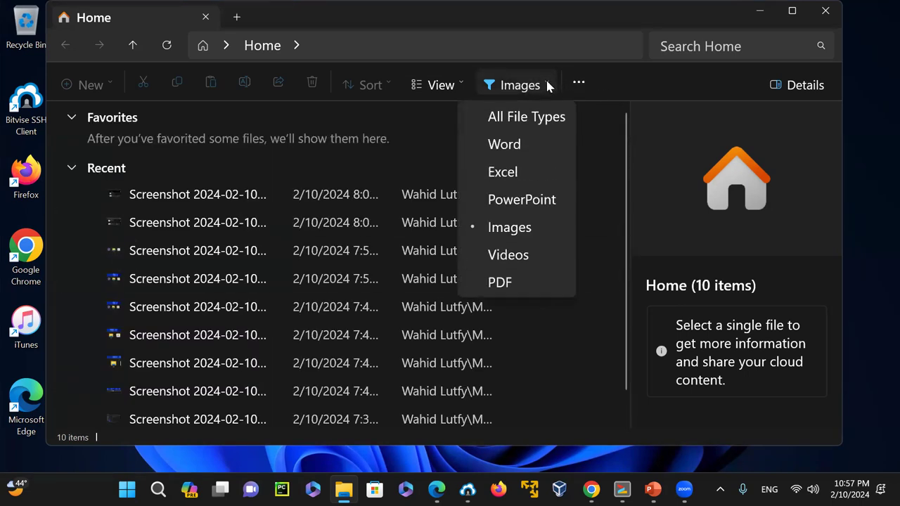
left_click(531, 259)
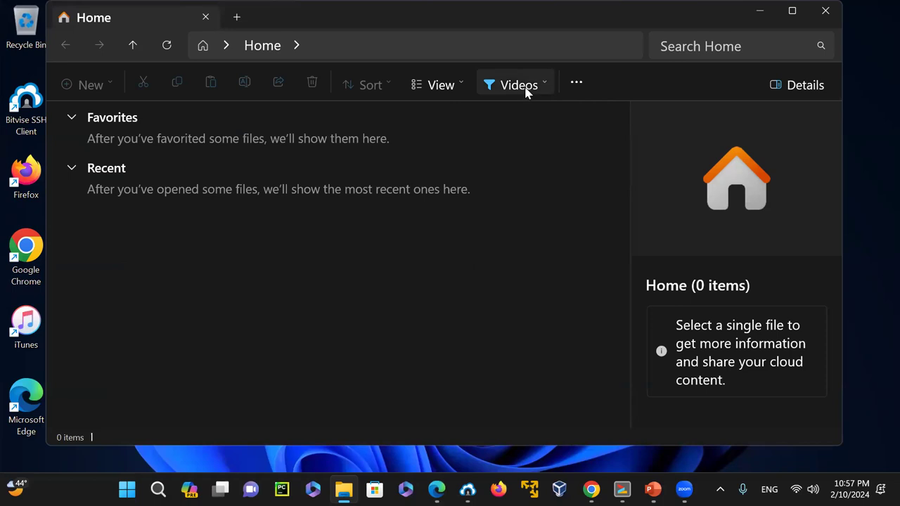
left_click(543, 85)
left_click(522, 280)
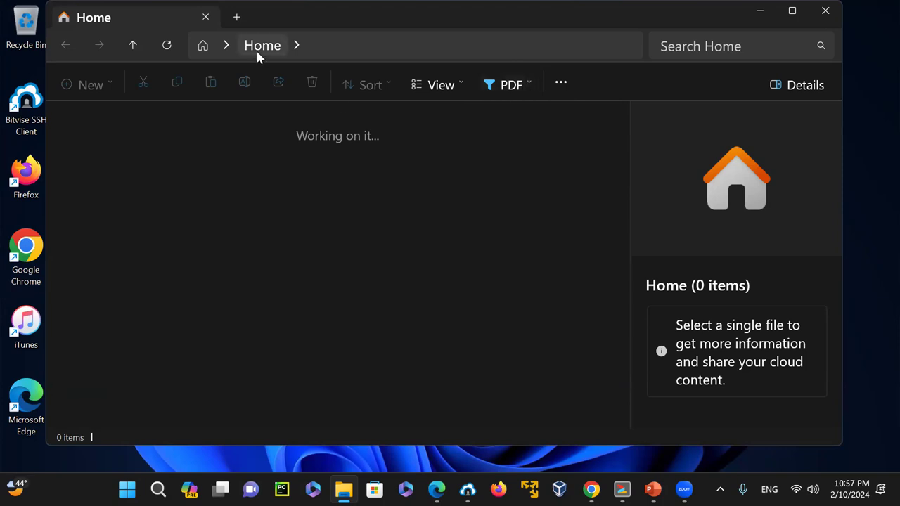
- Go to This PC, look over its additional commands, and open Local Disk (C:)
left_click(226, 46)
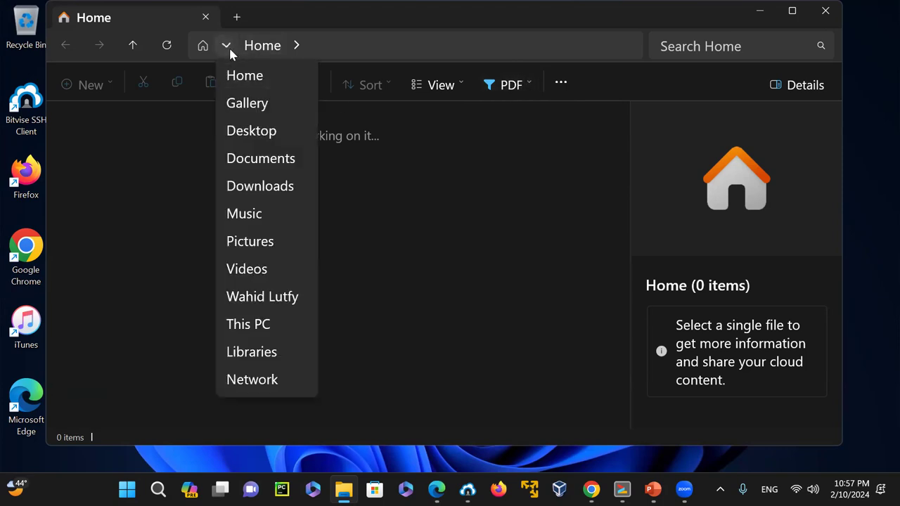
left_click(277, 324)
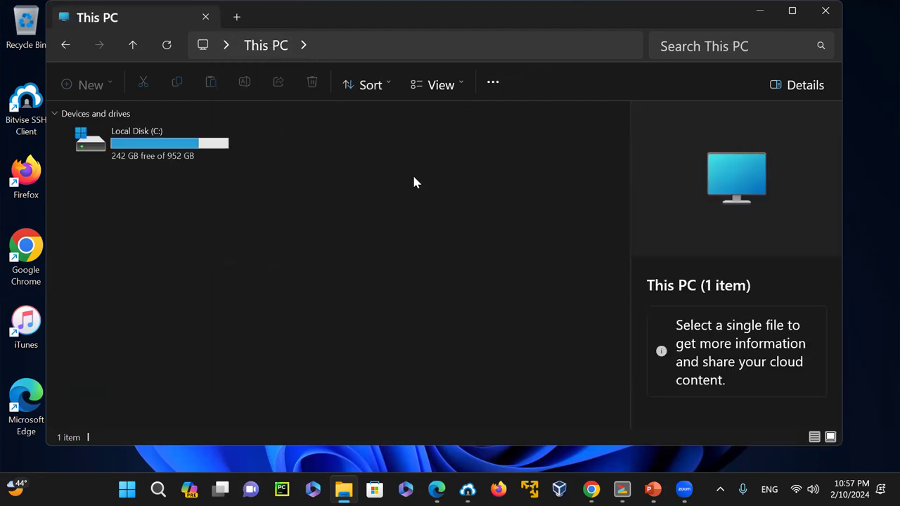
left_click(493, 85)
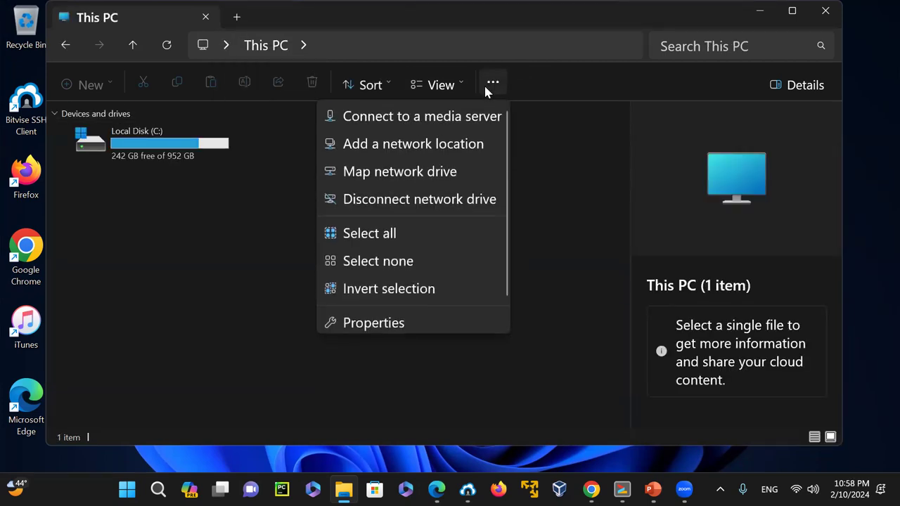
left_click(153, 132)
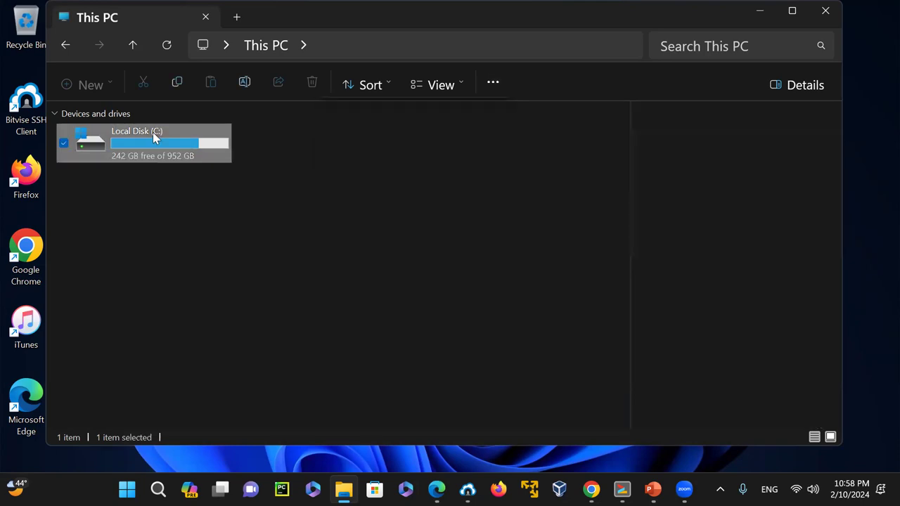
double_click(153, 132)
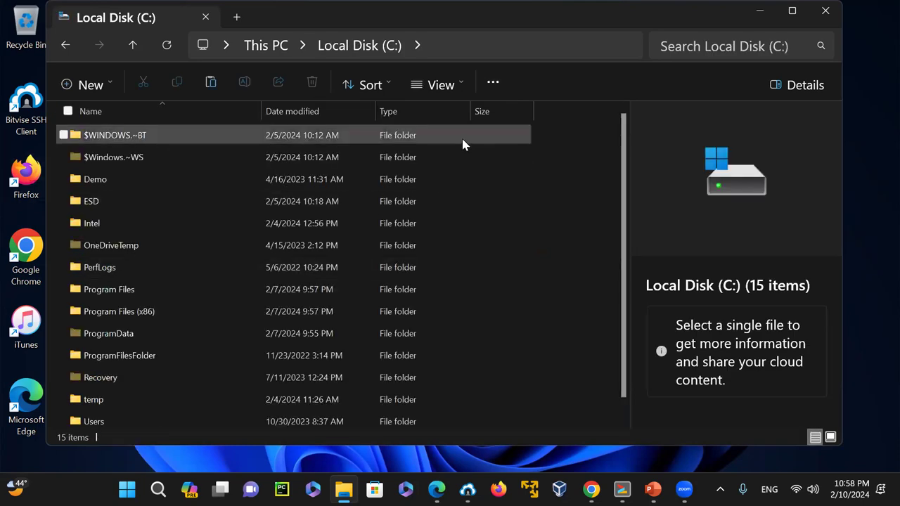
- Display the contents of Local Disk (C:) as large icons and show the navigation pane
left_click(460, 84)
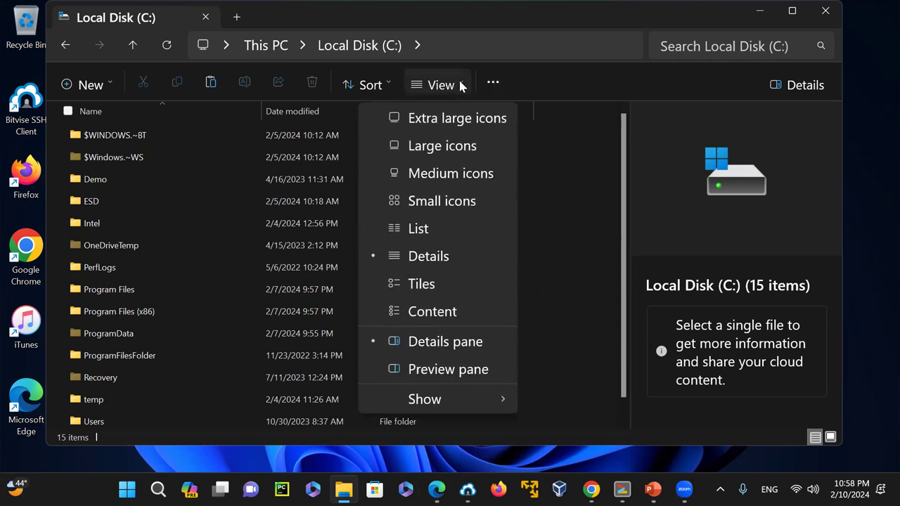
left_click(451, 147)
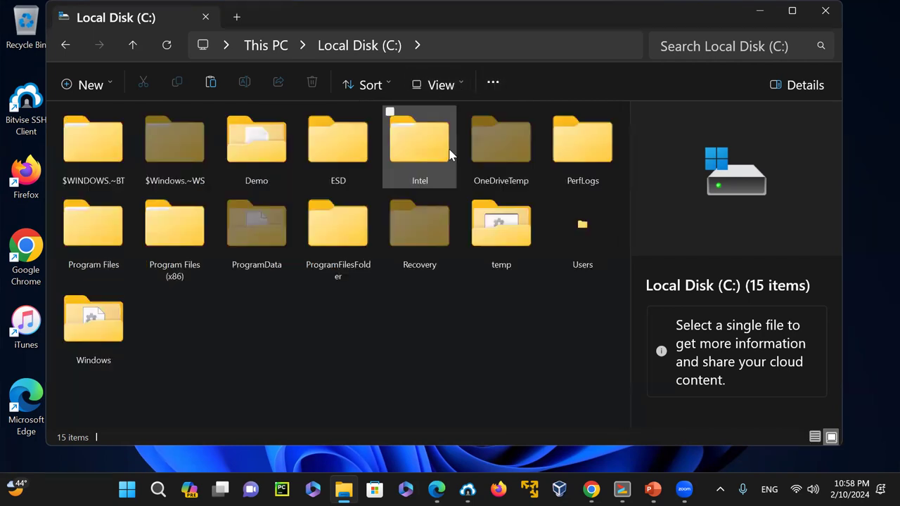
left_click(465, 85)
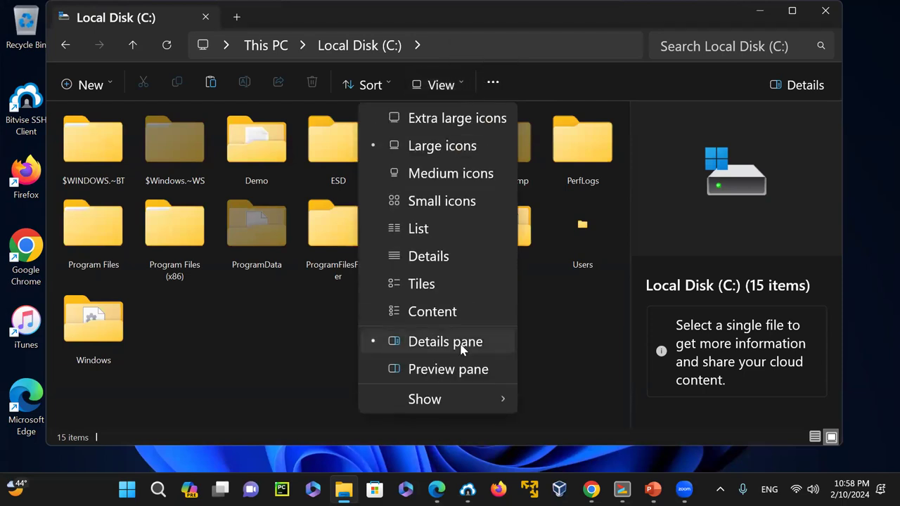
mouse_move(477, 399)
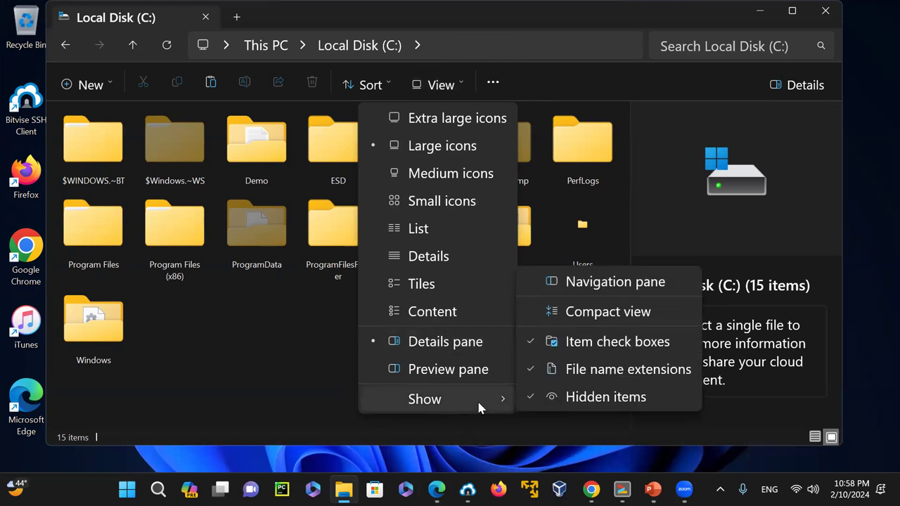
left_click(628, 283)
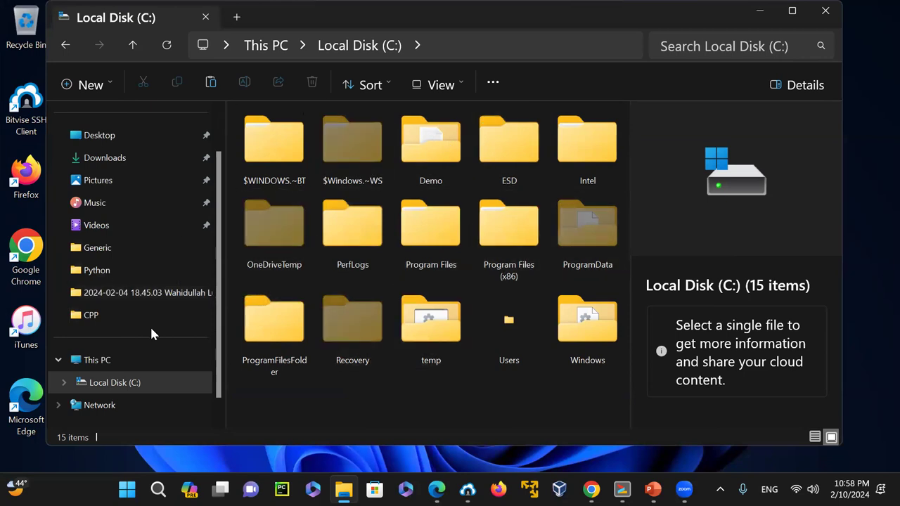
- View the Demo folder inside Python, and open the done folder inside Generic
left_click(104, 274)
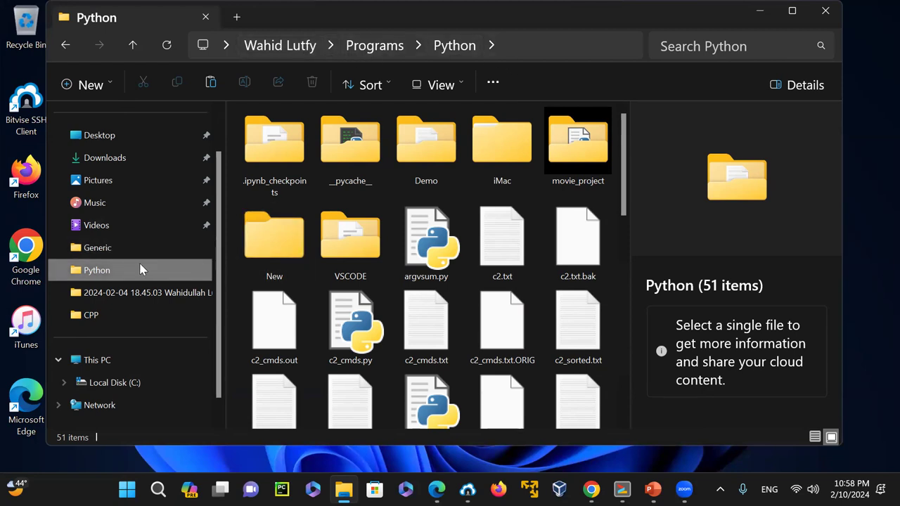
double_click(443, 146)
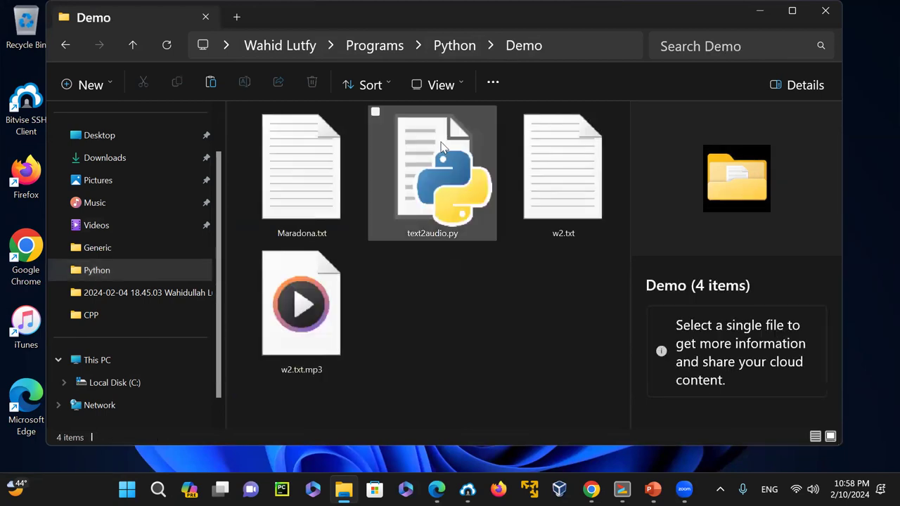
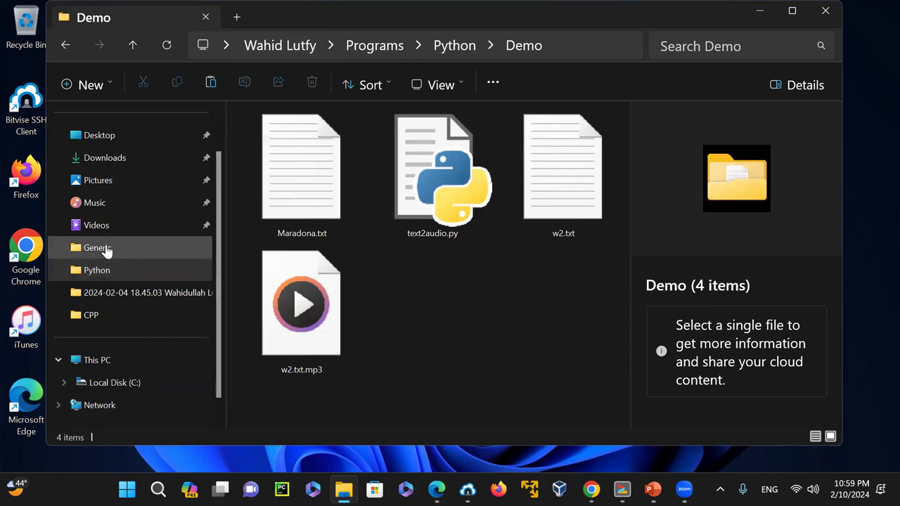
left_click(97, 248)
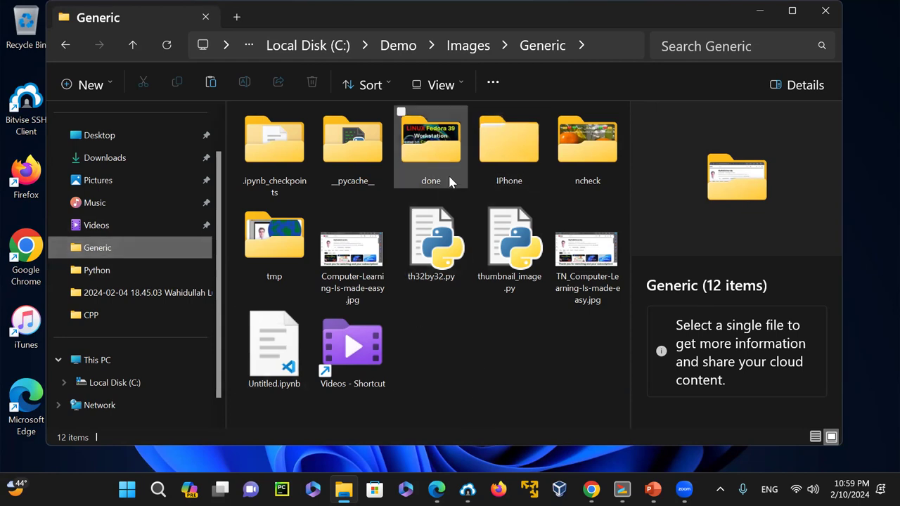
mouse_move(443, 156)
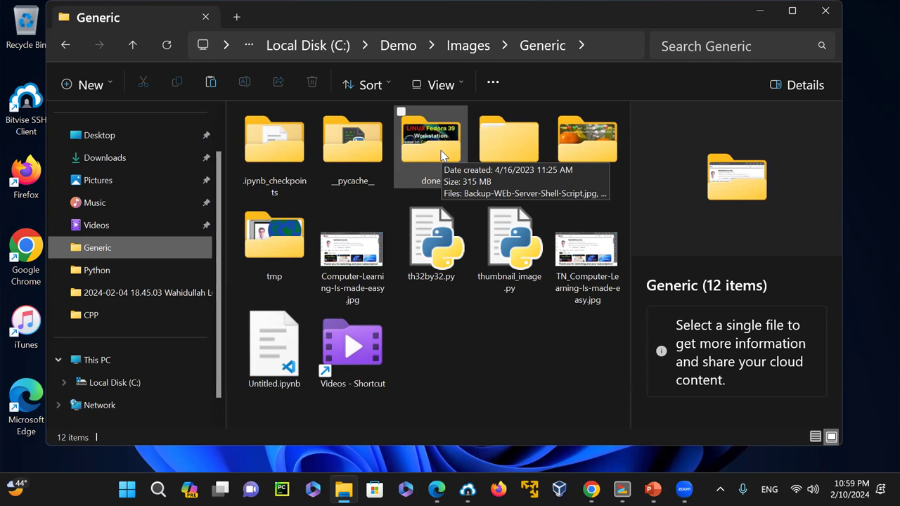
double_click(442, 156)
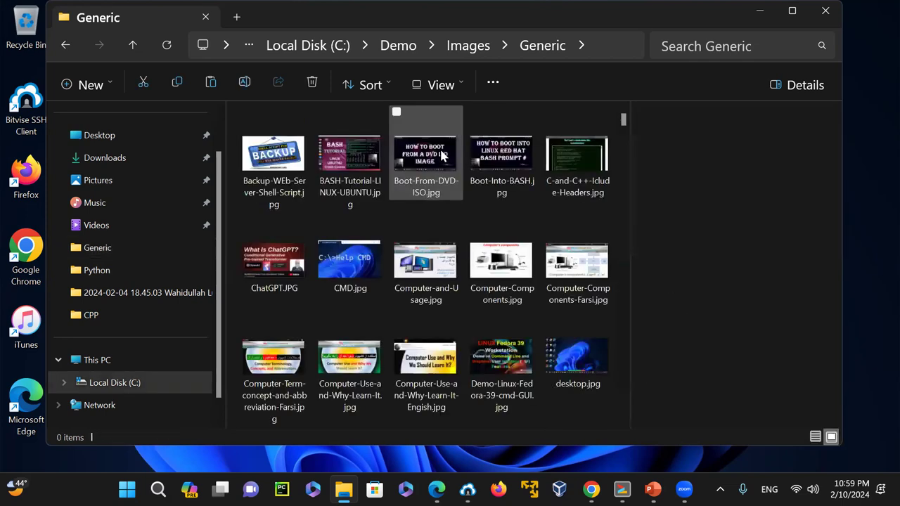
- Preview TN_Python-Linux-Data-Structure-VN04.jpg, TN_Python-IPython-Jup-Windows.JPG, TN_Python-on-Windows.jpg and TN_RHEL9+Beginners.JPG from the done folder in the details pane
left_click_drag(622, 123, 636, 334)
left_click(371, 224)
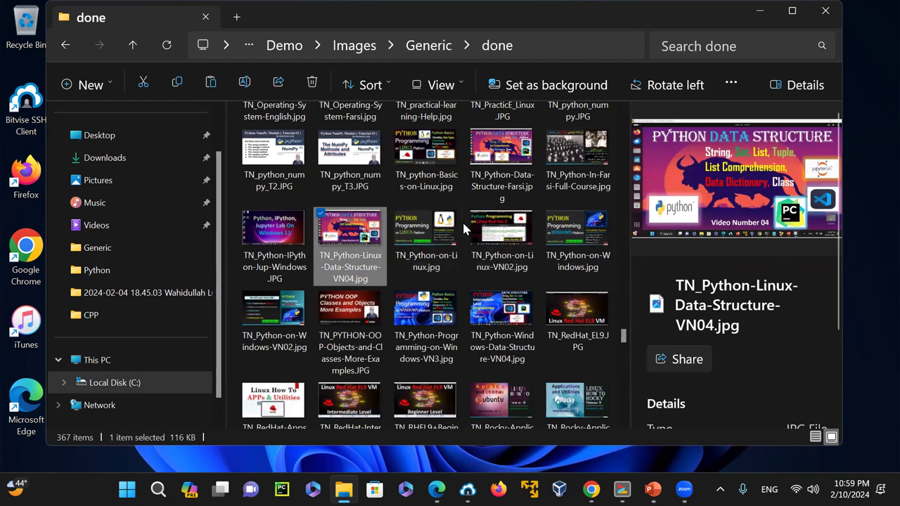
left_click(285, 234)
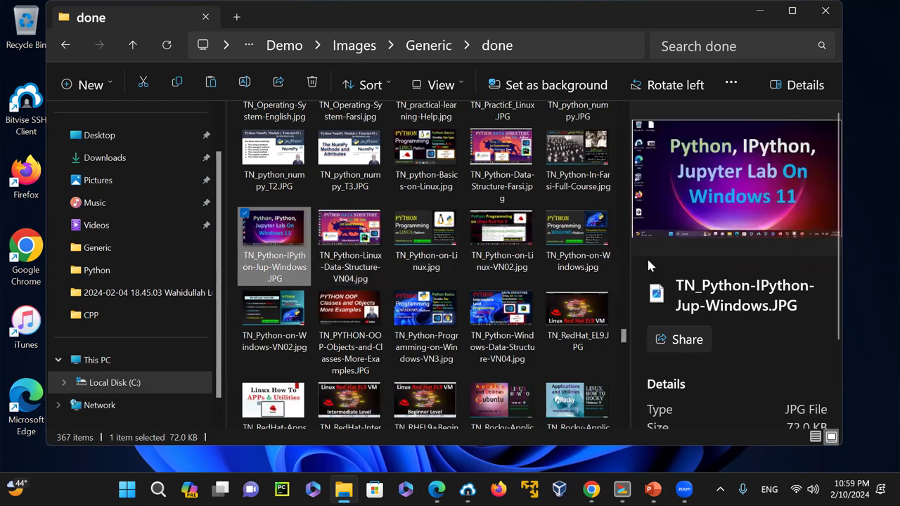
left_click(597, 244)
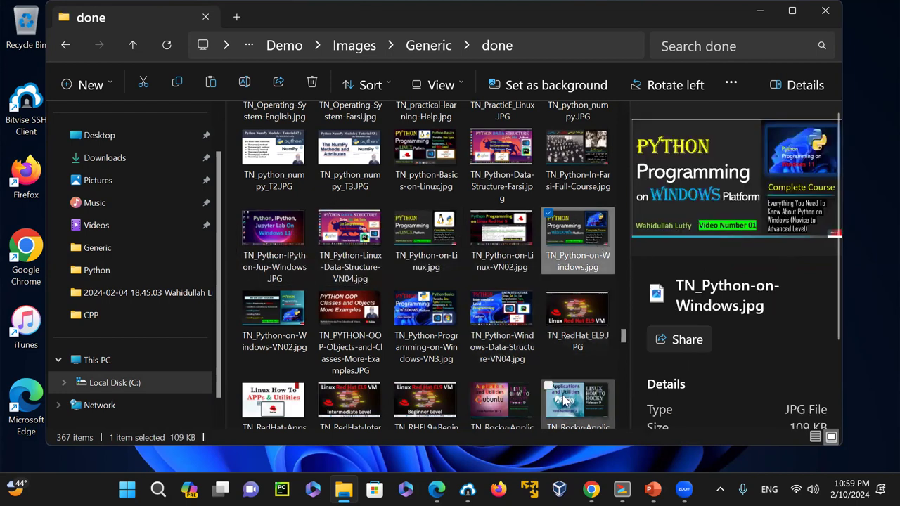
left_click(416, 411)
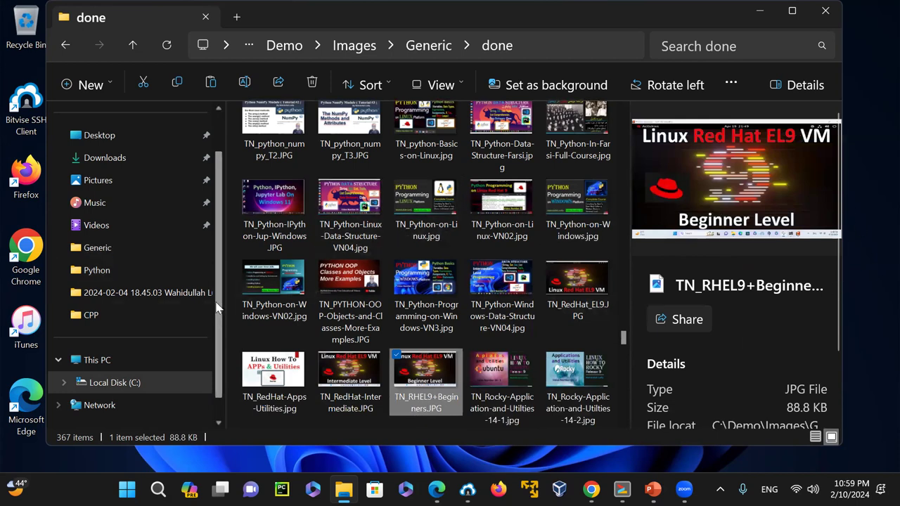
- Browse the quick-access folders Generic, Python, the 2024-02-04 18.45.03 meeting folder and CPP in turn, and return to Generic
scroll(218, 302, "up", 1)
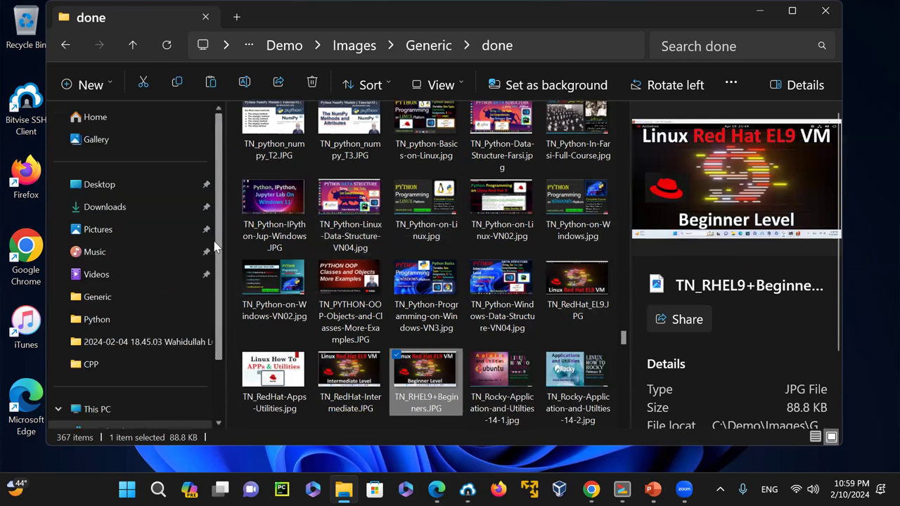
left_click(109, 301)
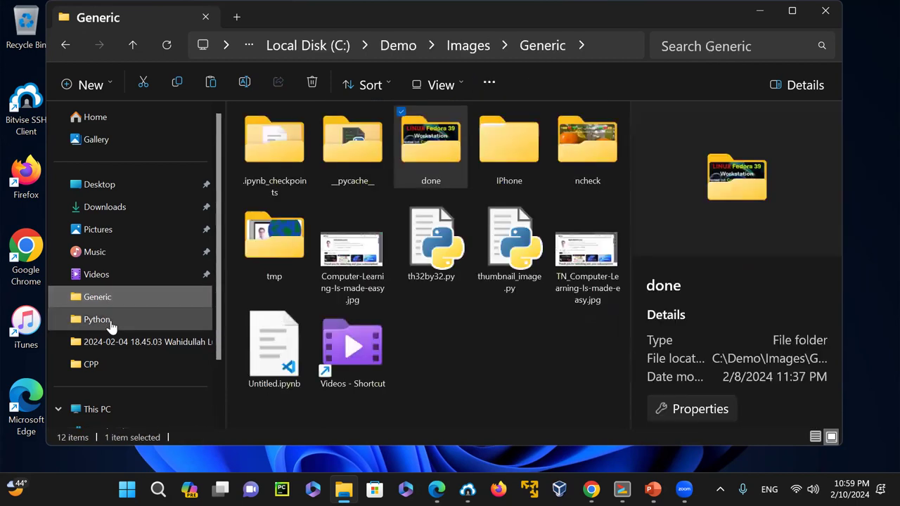
left_click(110, 325)
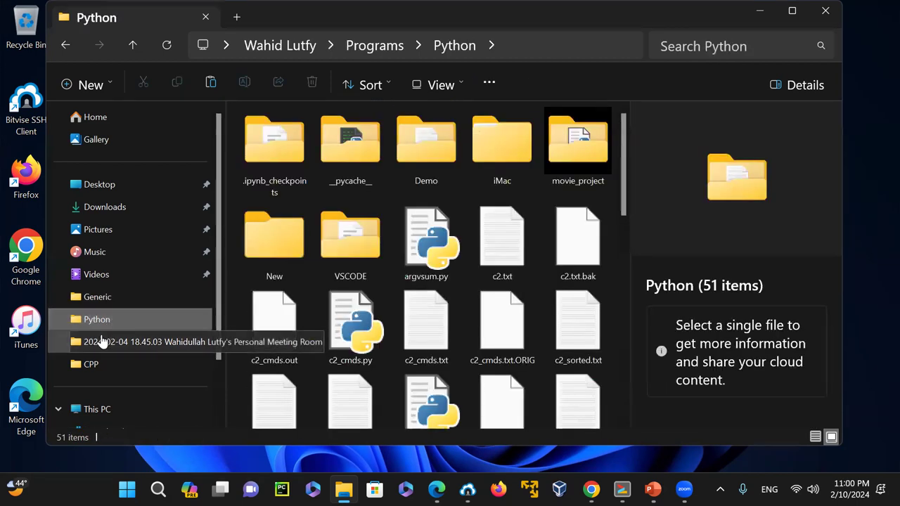
left_click(98, 344)
left_click(91, 365)
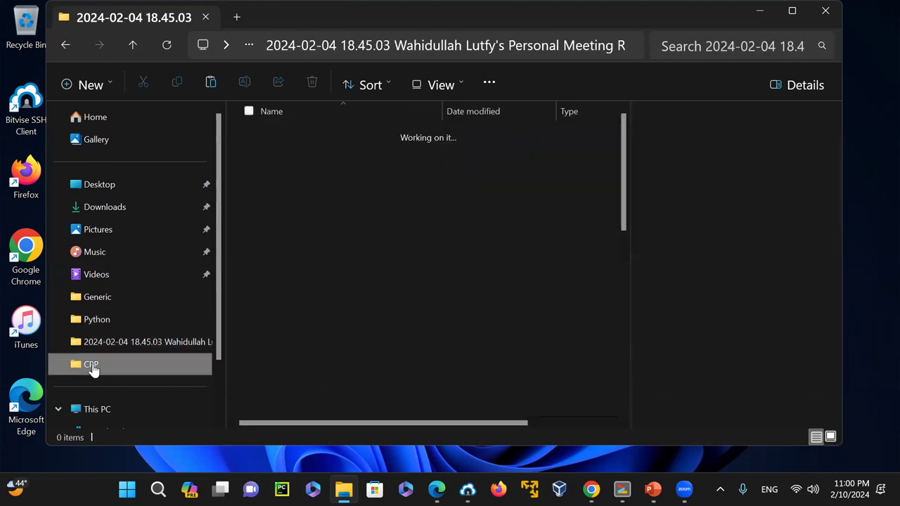
left_click(104, 300)
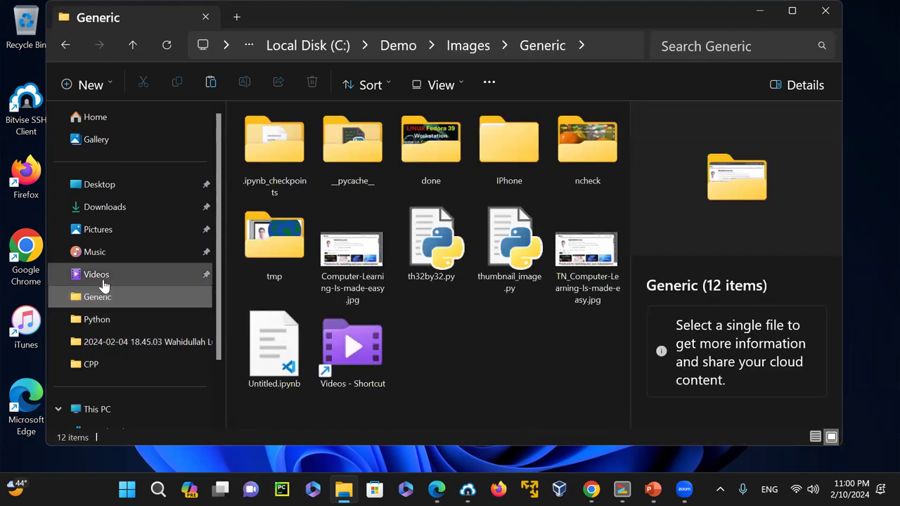
- View the contents of the Desktop and Python folders, and go back to the Generic folder
left_click(114, 187)
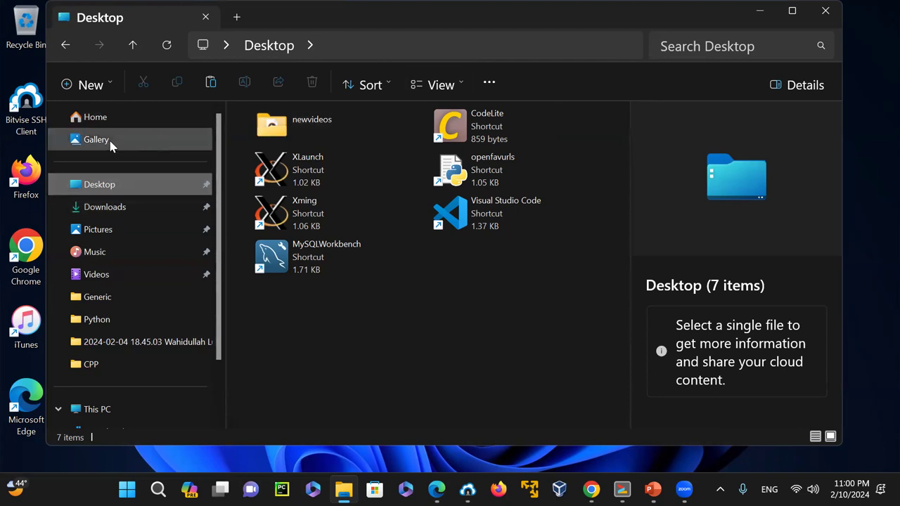
left_click(111, 319)
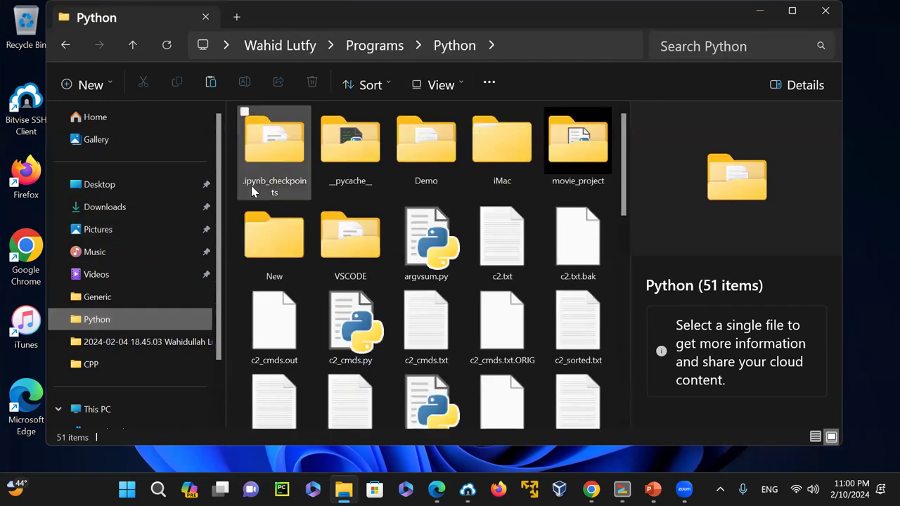
left_click(108, 299)
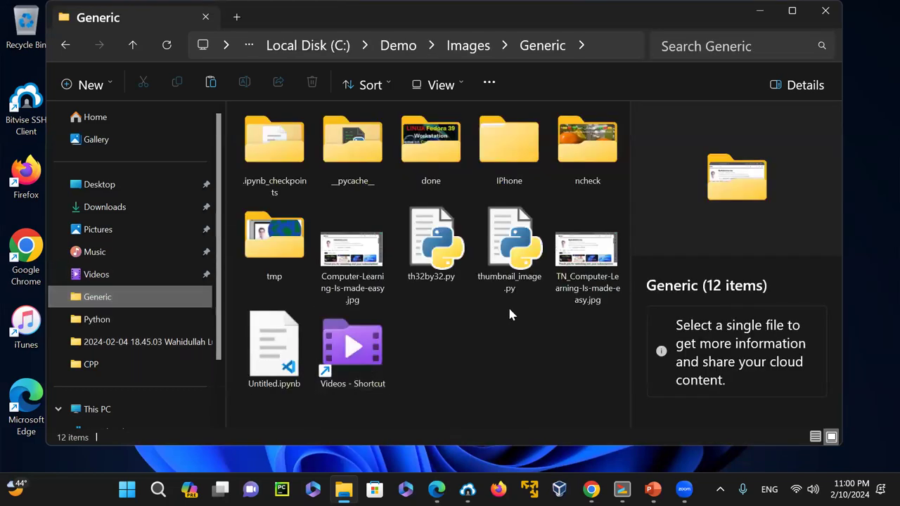
right_click(518, 333)
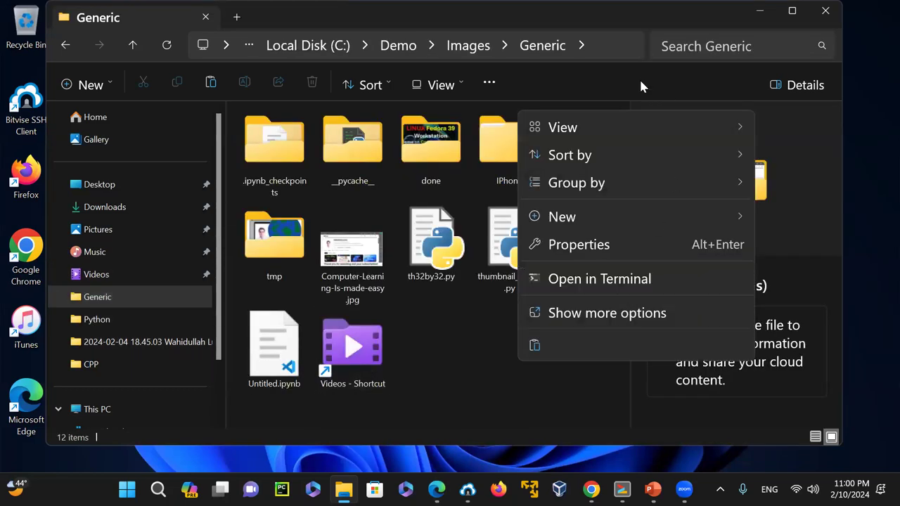
mouse_move(598, 133)
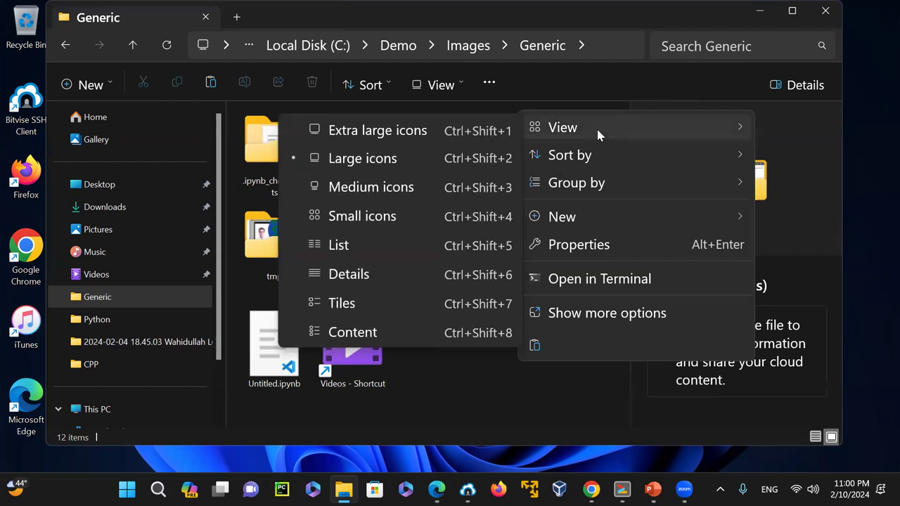
left_click(413, 406)
- Examine the properties of Videos - Shortcut in the Generic folder twice, the second time through its details pane, and clear the selection
right_click(362, 343)
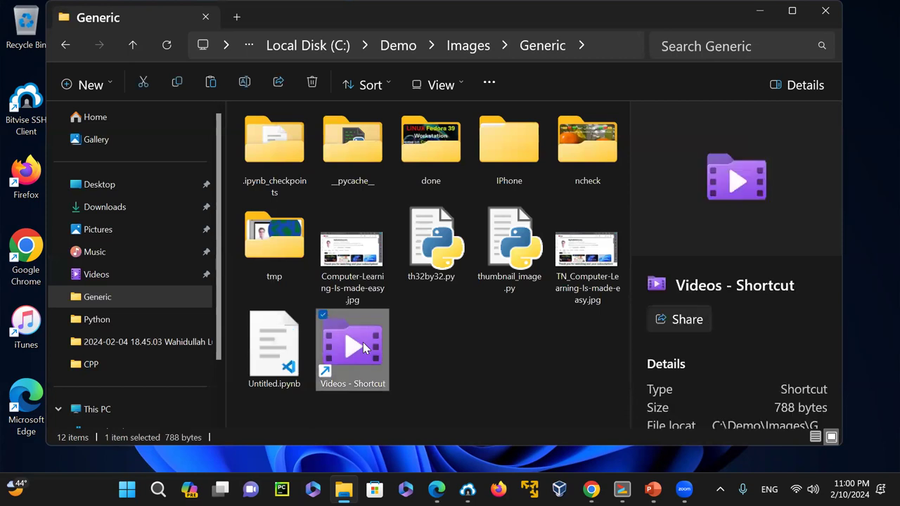
left_click(462, 331)
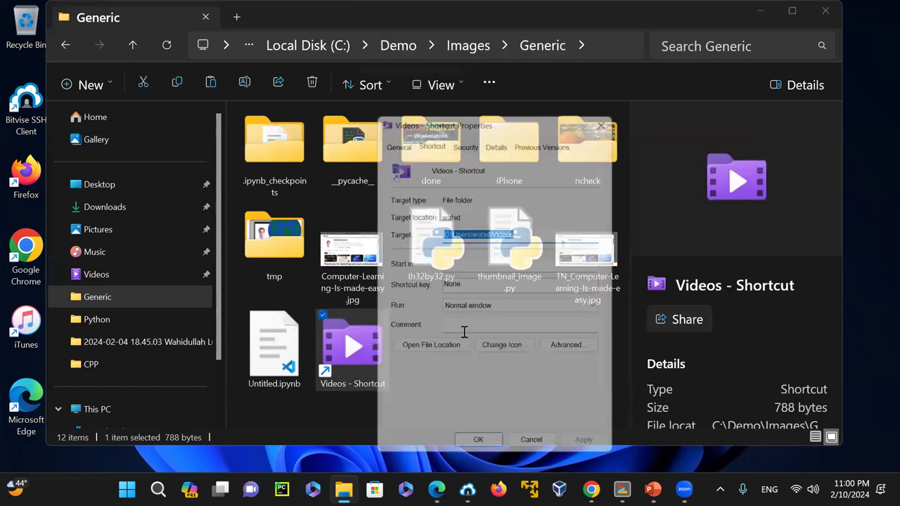
left_click(610, 112)
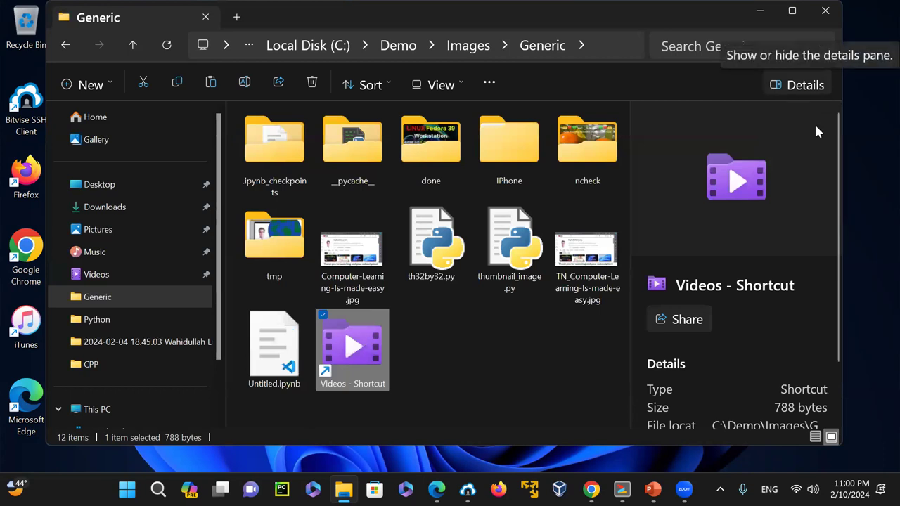
scroll(841, 195, "down", 2)
left_click(699, 405)
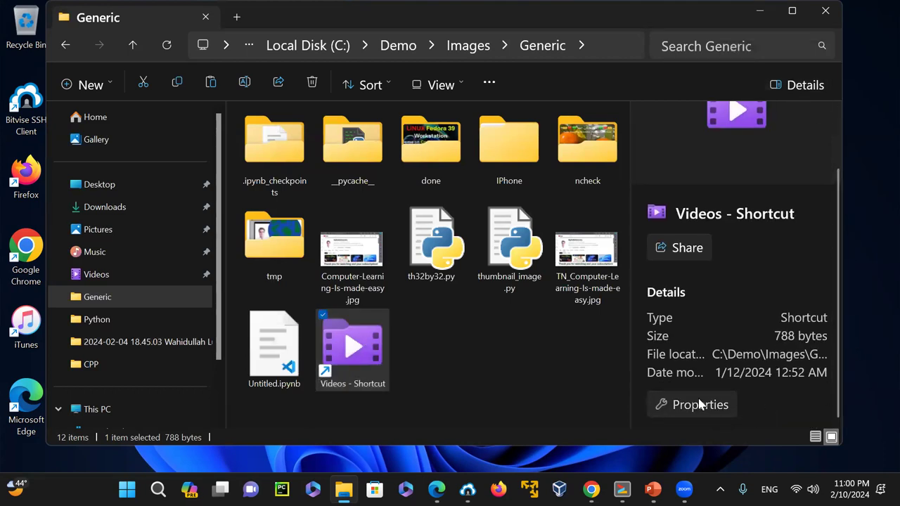
left_click(883, 113)
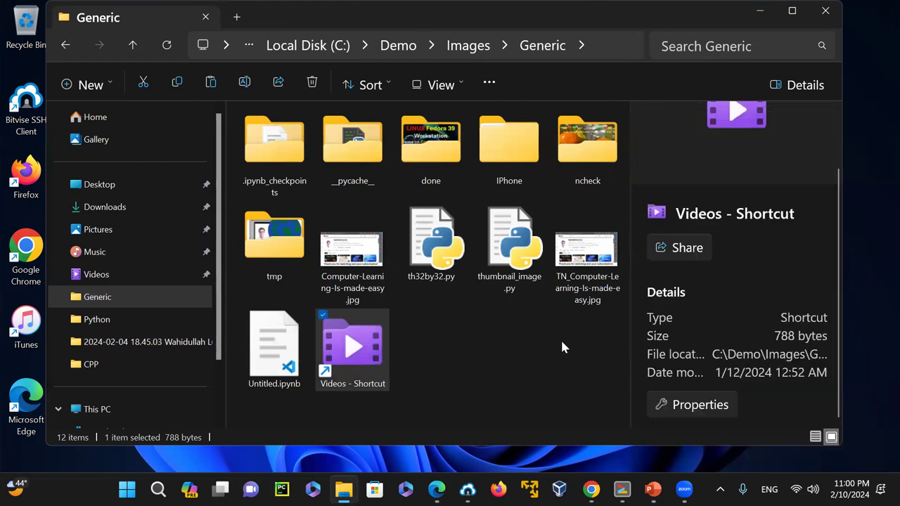
left_click(562, 343)
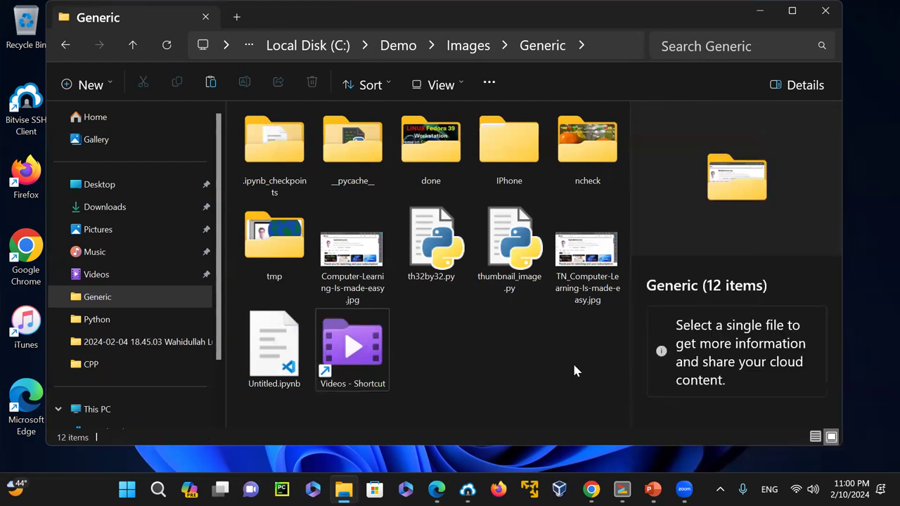
- Select all items in the Generic folder and copy them
left_click(489, 83)
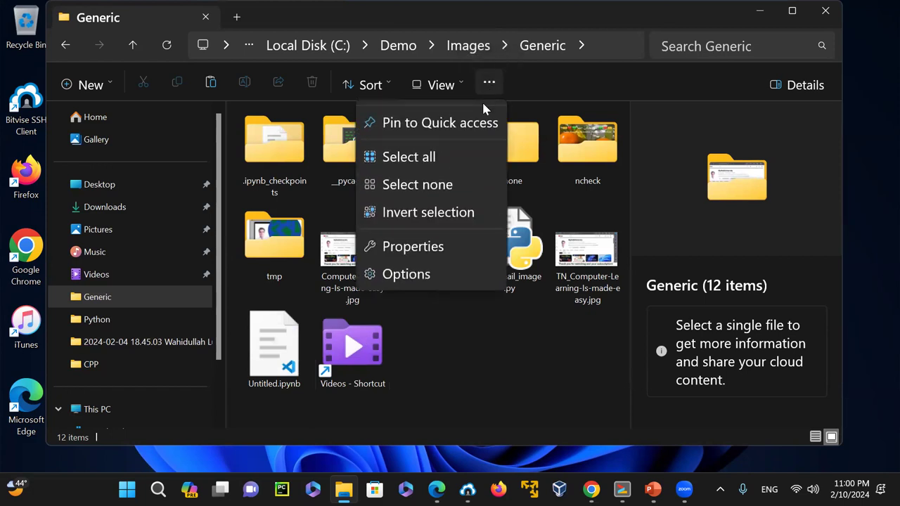
left_click(430, 155)
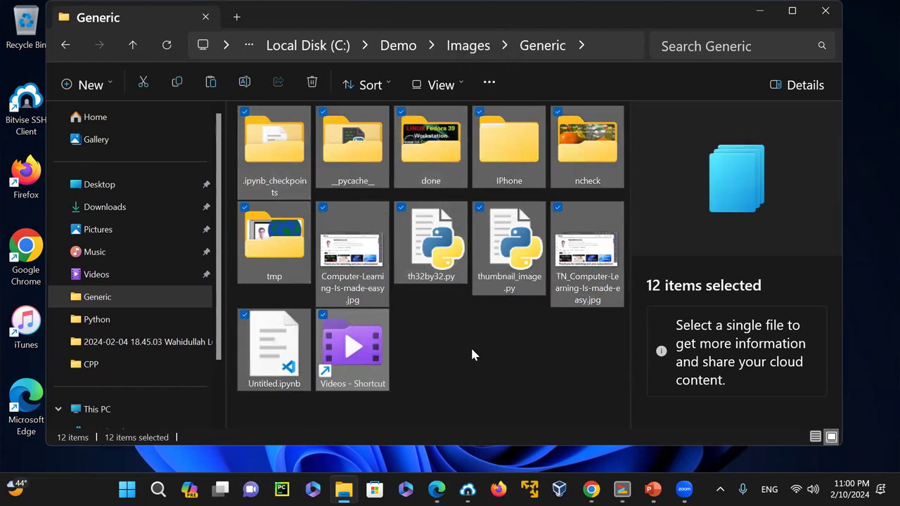
right_click(431, 149)
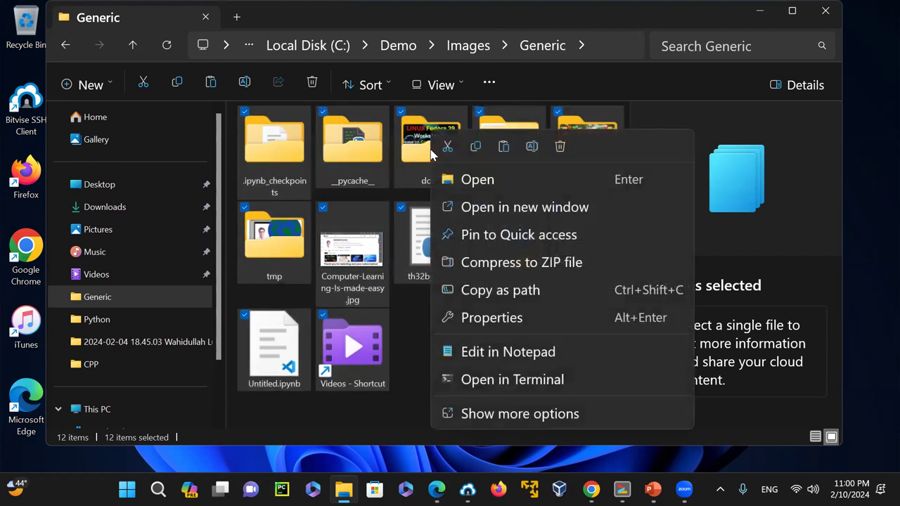
left_click(476, 148)
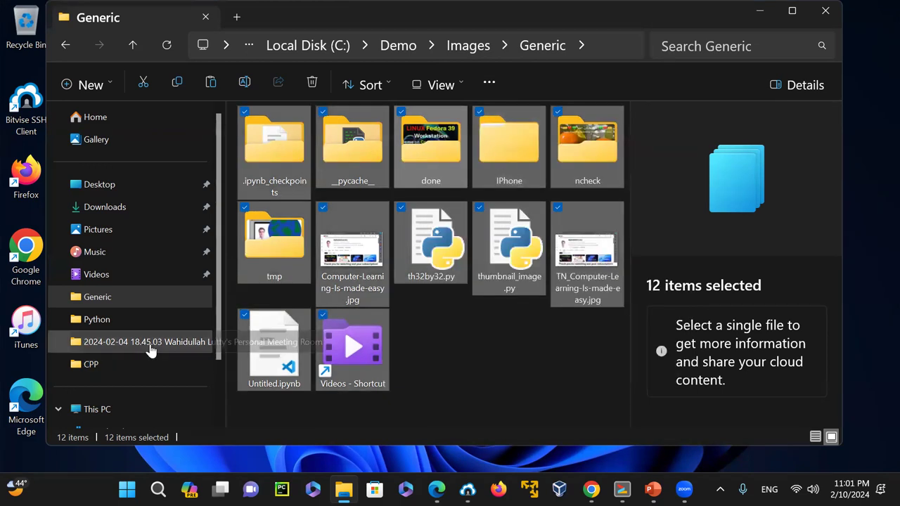
- Go to the temp folder on Local Disk (C:)
scroll(213, 288, "down", 3)
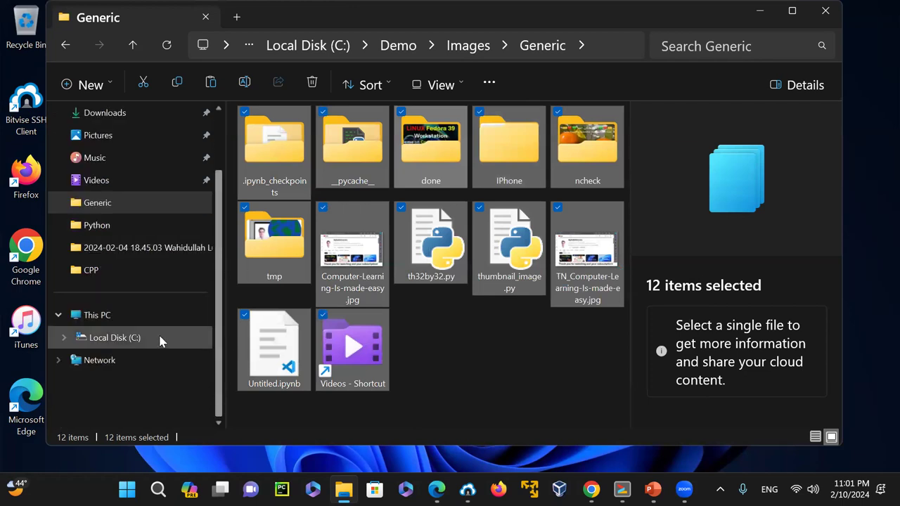
left_click(152, 337)
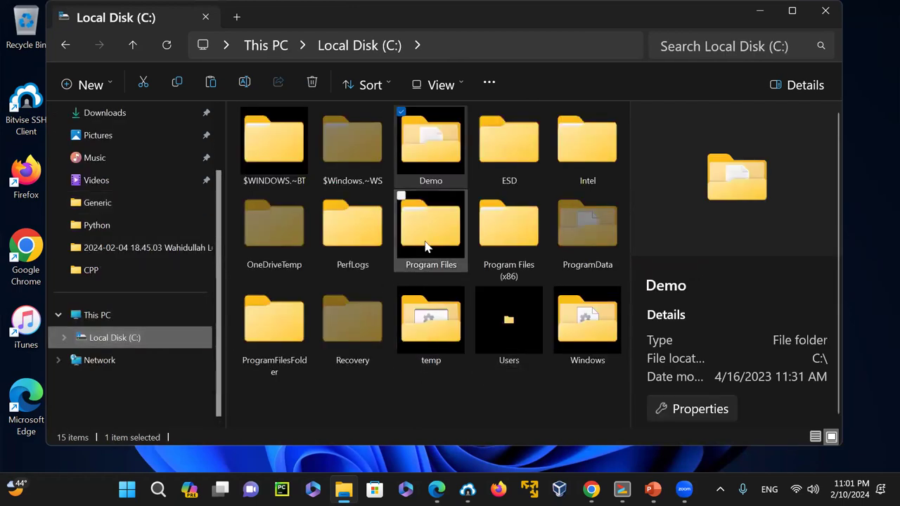
double_click(441, 347)
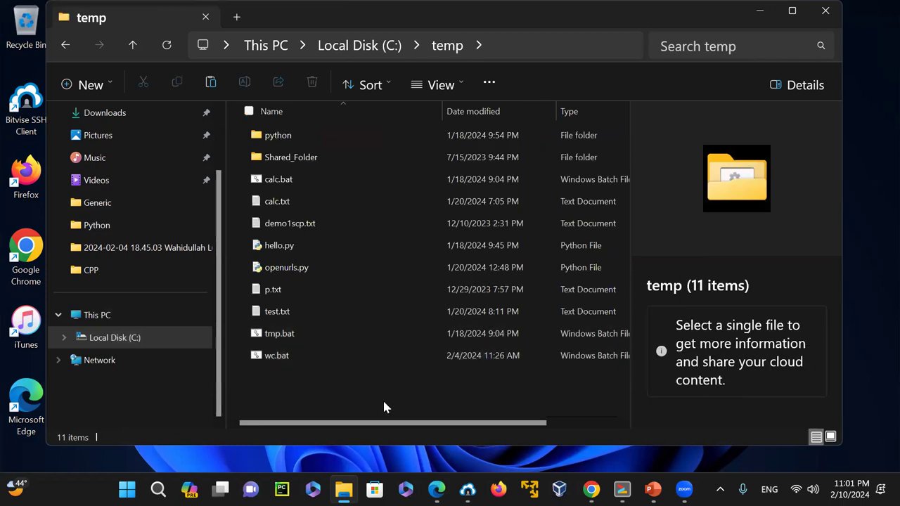
right_click(328, 402)
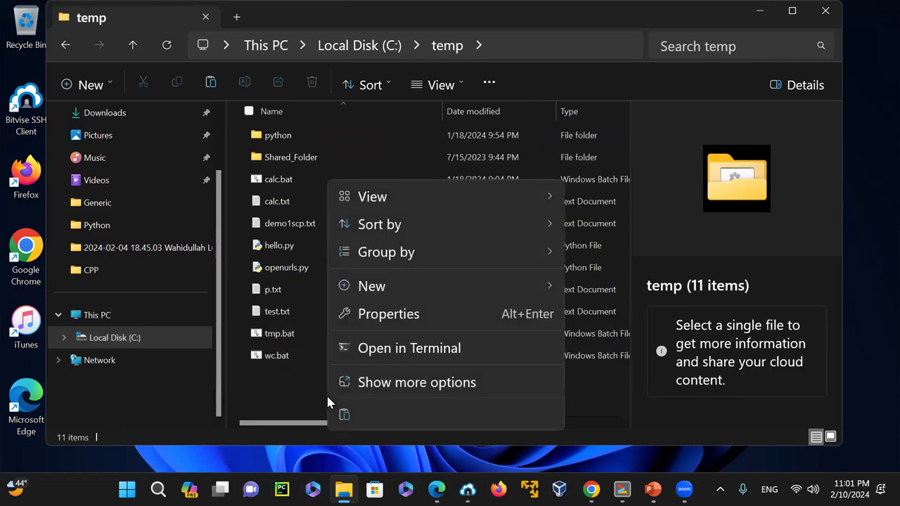
left_click(314, 398)
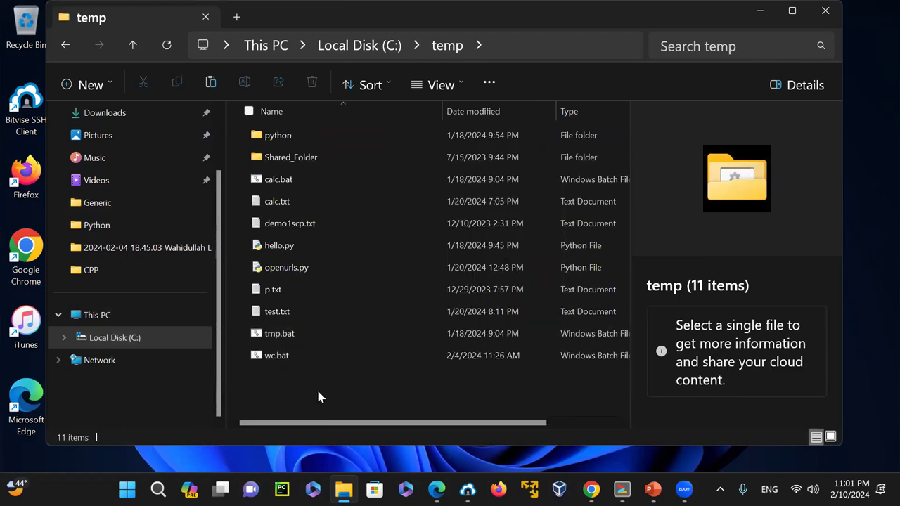
- Create a new folder named copy-dir inside C:\temp
right_click(318, 397)
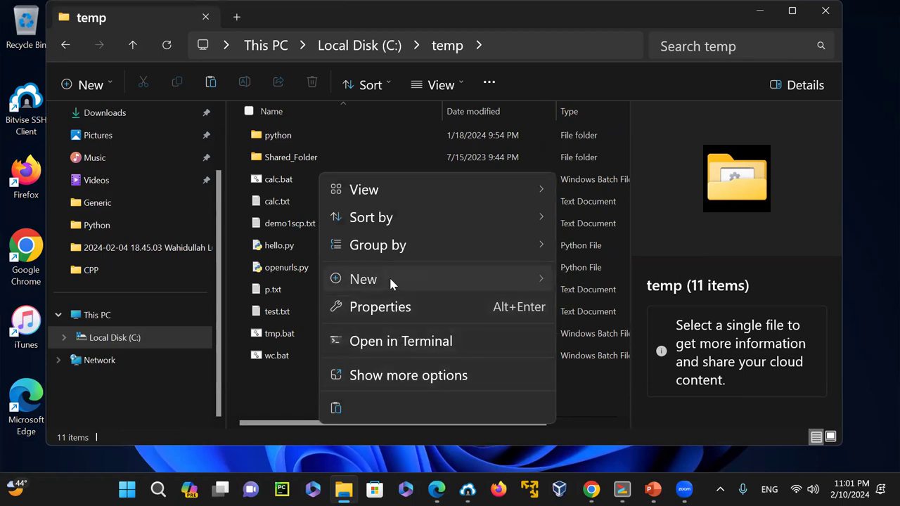
mouse_move(390, 282)
left_click(645, 19)
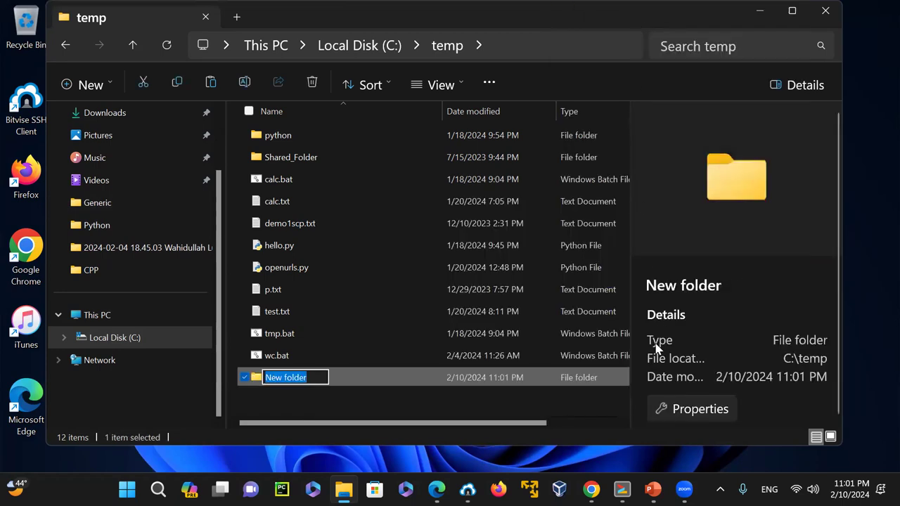
type("copy")
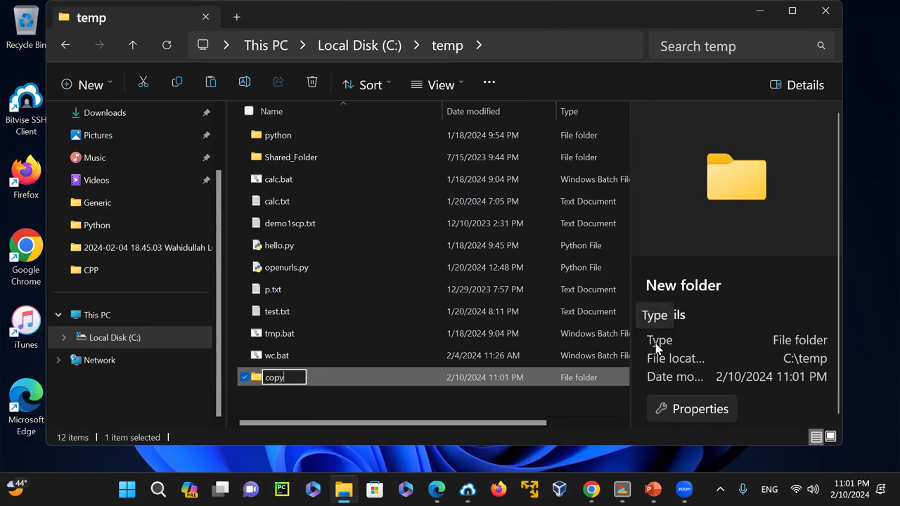
type("-dir")
key("Return")
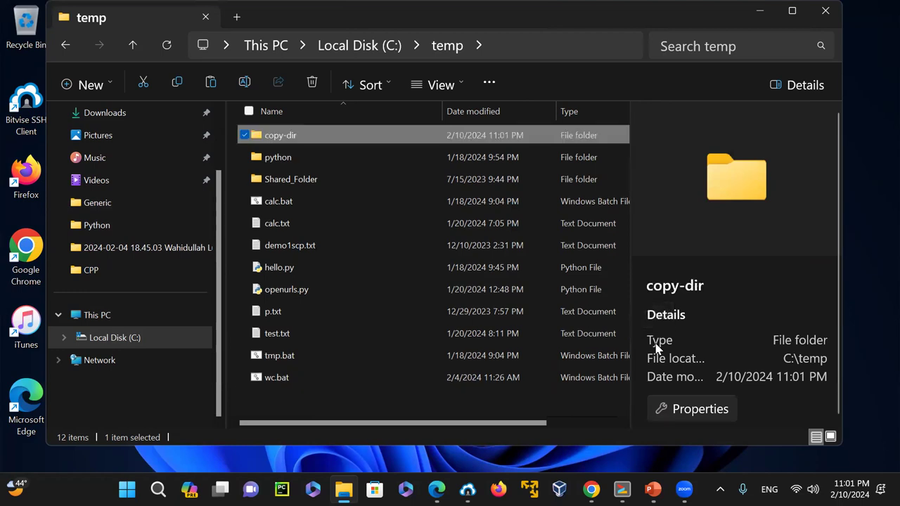
- Paste the copied Generic items into the copy-dir folder and clear the selection
double_click(303, 137)
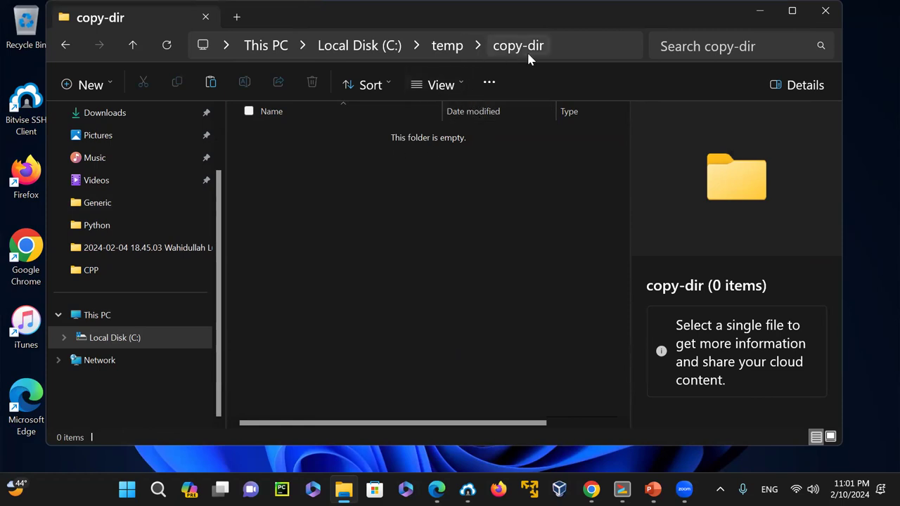
right_click(367, 204)
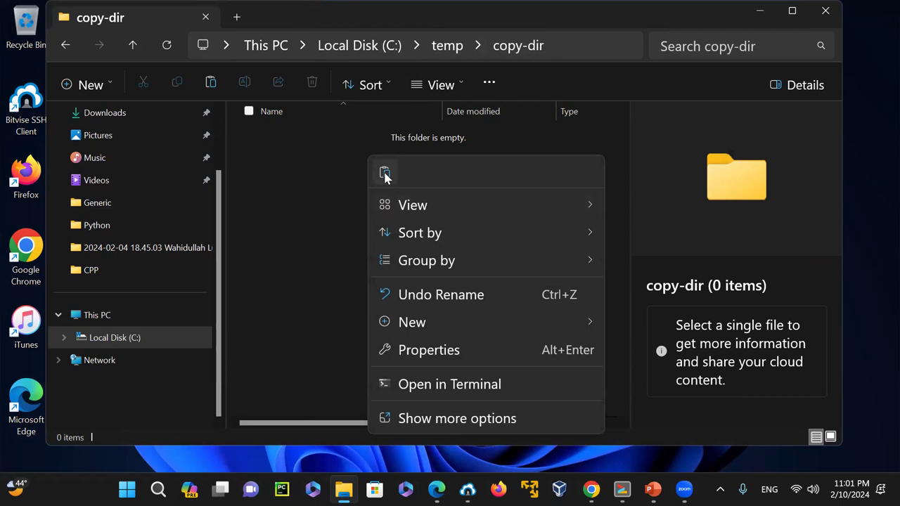
left_click(385, 174)
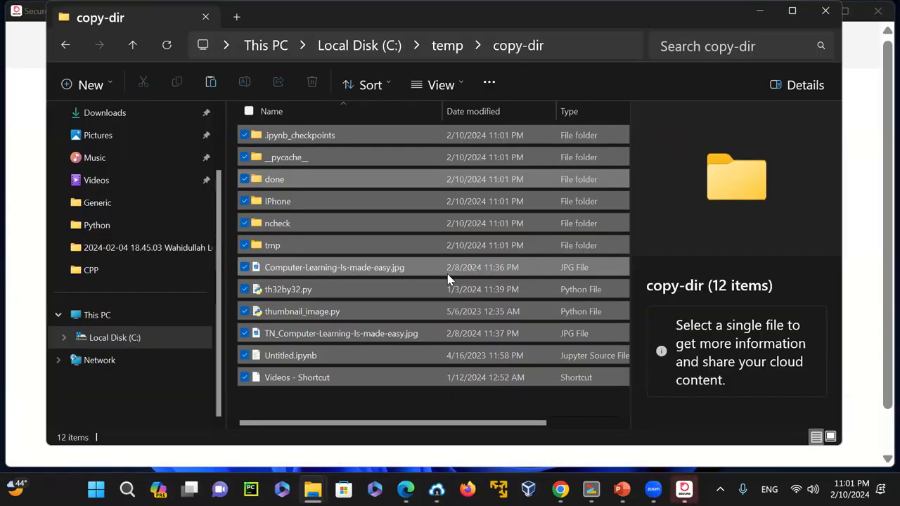
left_click(472, 413)
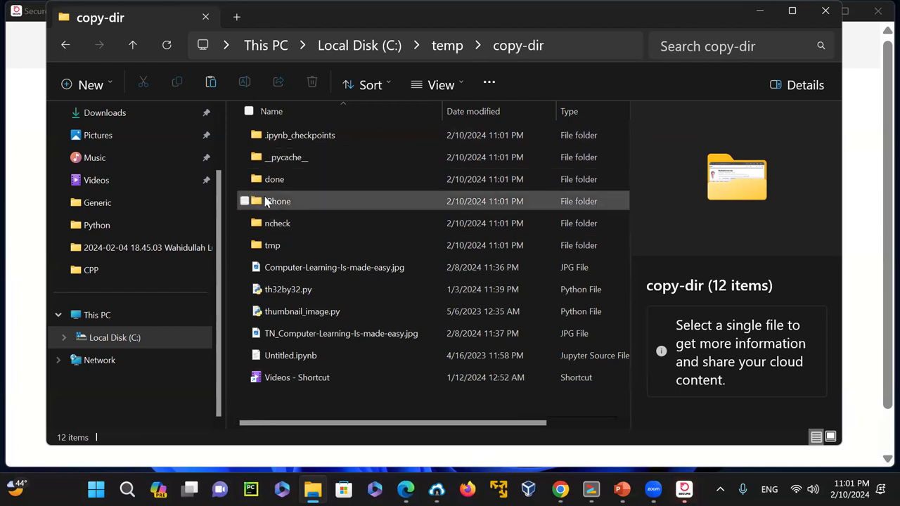
- Recheck the contents of copy-dir from its parent folder temp, and delete the copy-dir folder
left_click(456, 47)
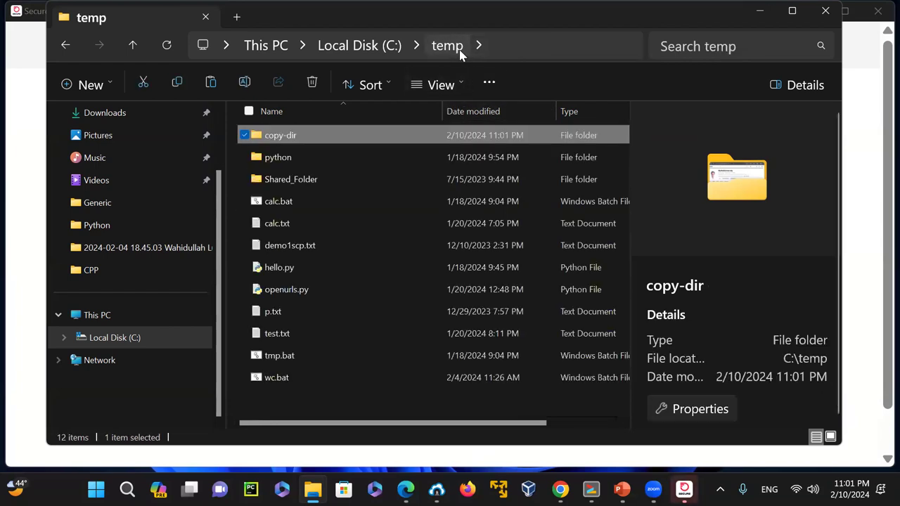
double_click(312, 140)
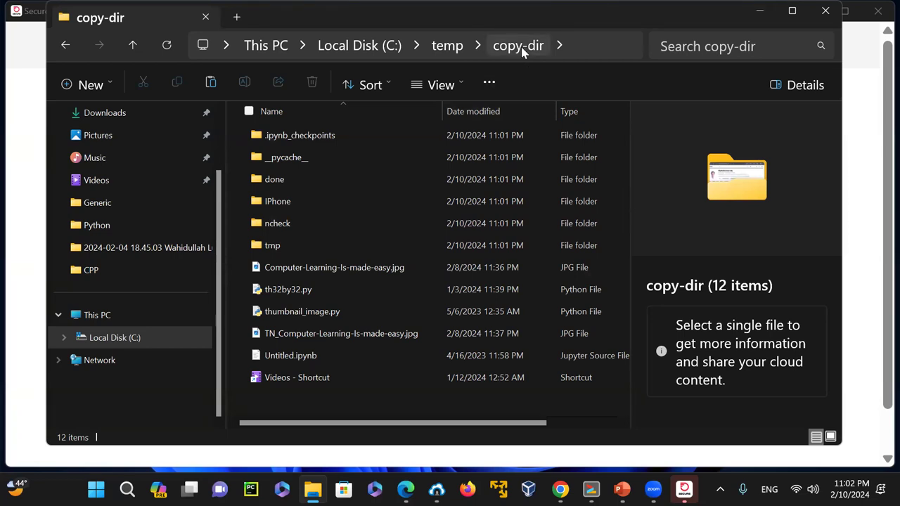
left_click(442, 47)
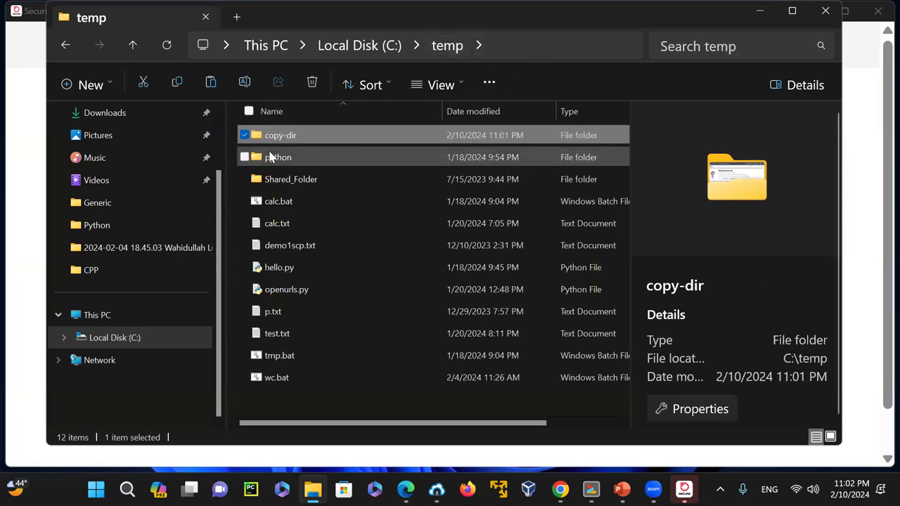
right_click(274, 136)
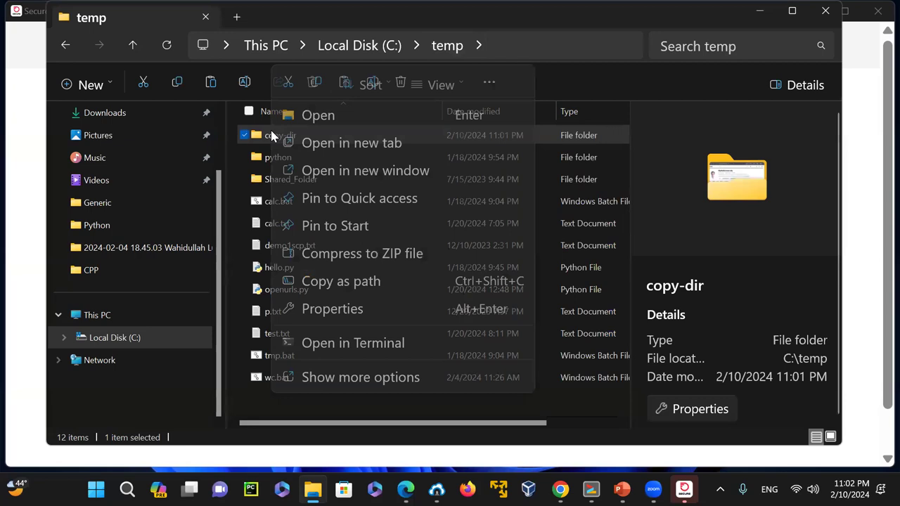
left_click(401, 83)
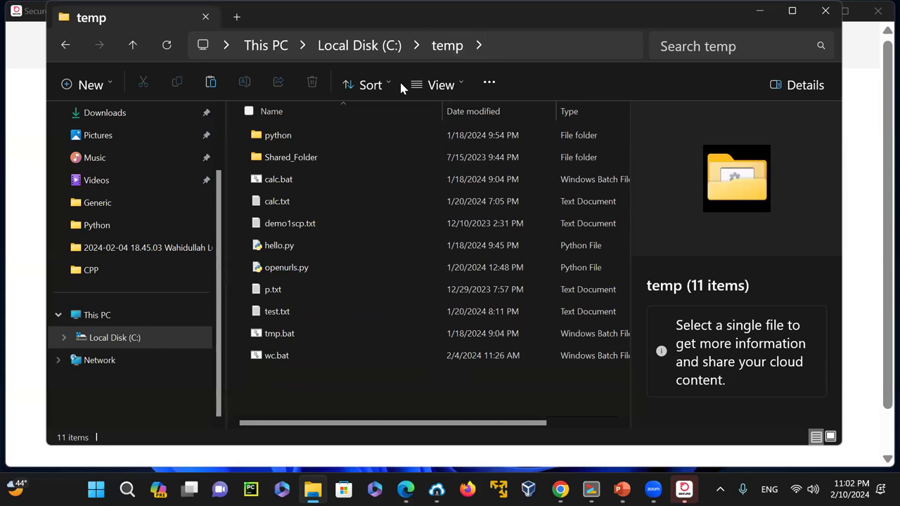
- Clear the desktop by minimizing File Explorer and closing the Secure by Frontier window, and restore copy-dir from the Recycle Bin
left_click(759, 13)
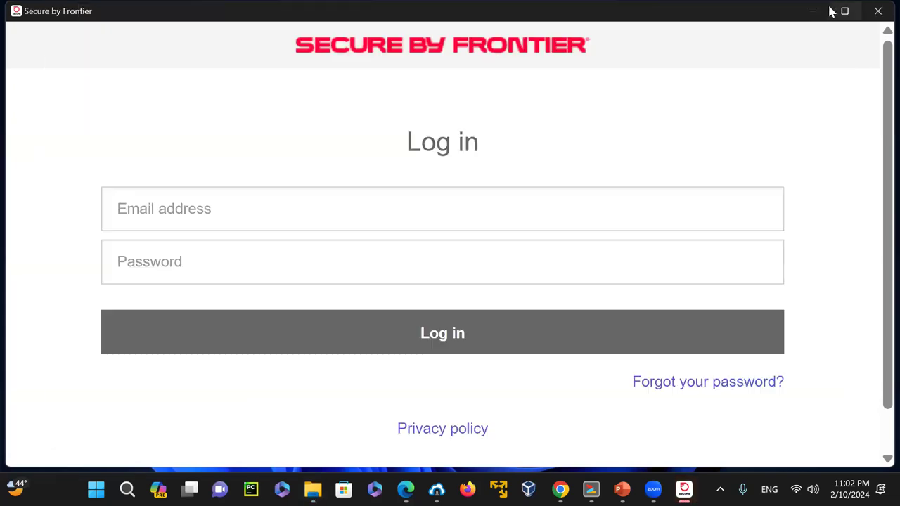
left_click(879, 12)
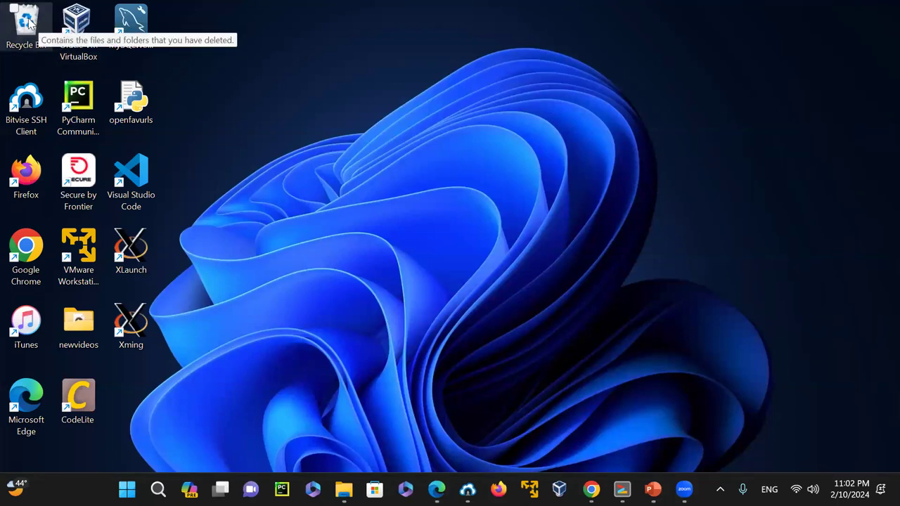
double_click(29, 23)
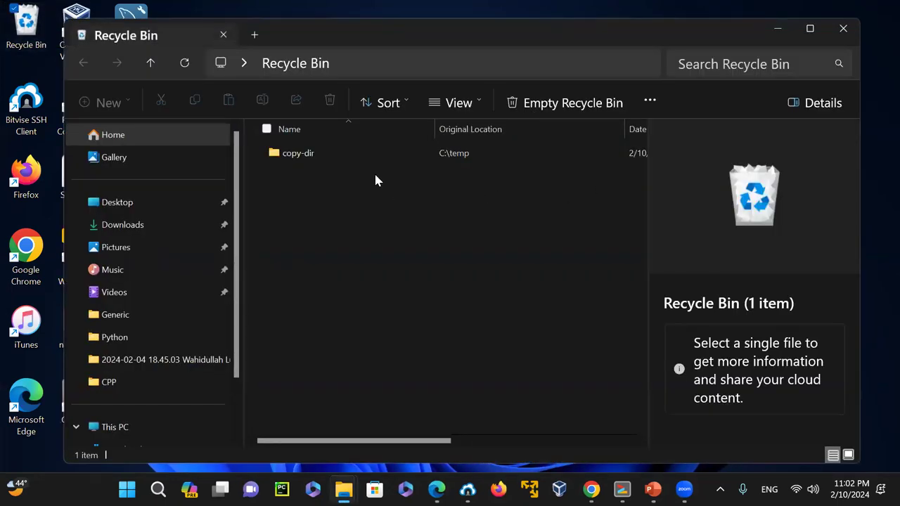
left_click(290, 153)
right_click(282, 152)
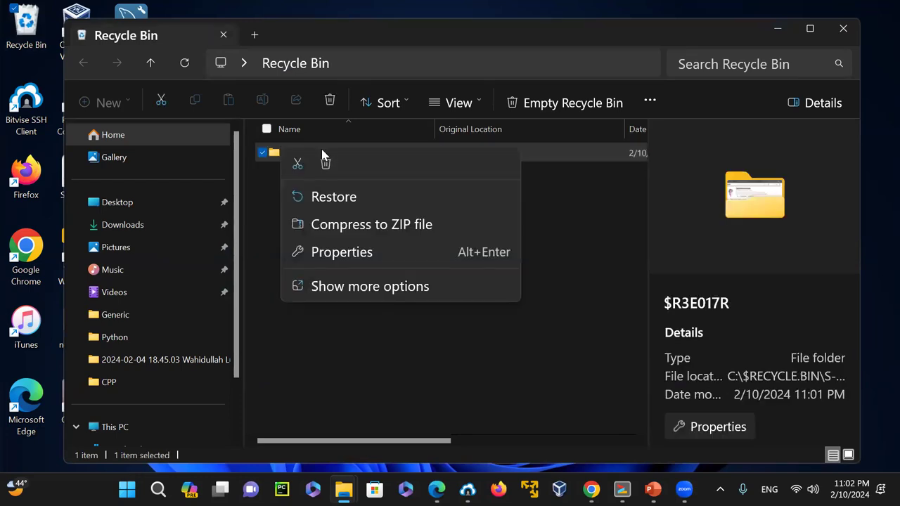
left_click(346, 199)
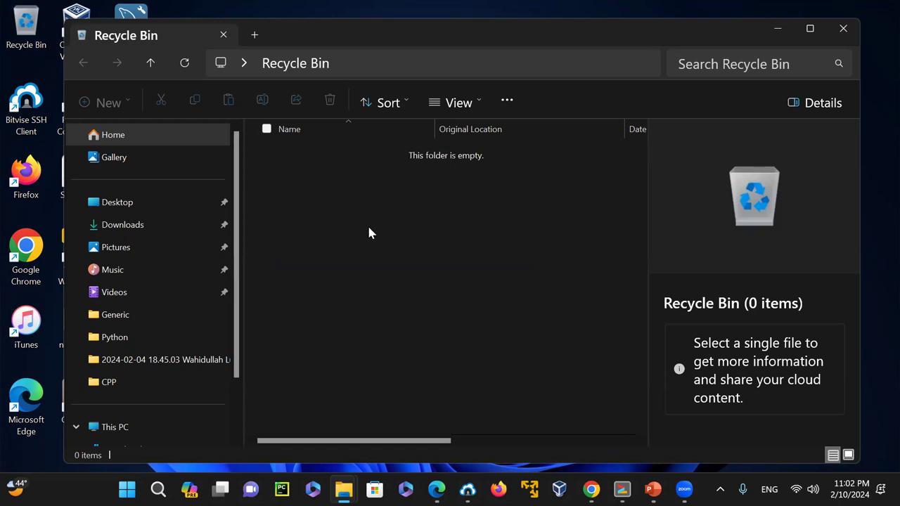
- Browse to the temp folder on Local Disk (C:) and delete the copy-dir folder
left_click(98, 427)
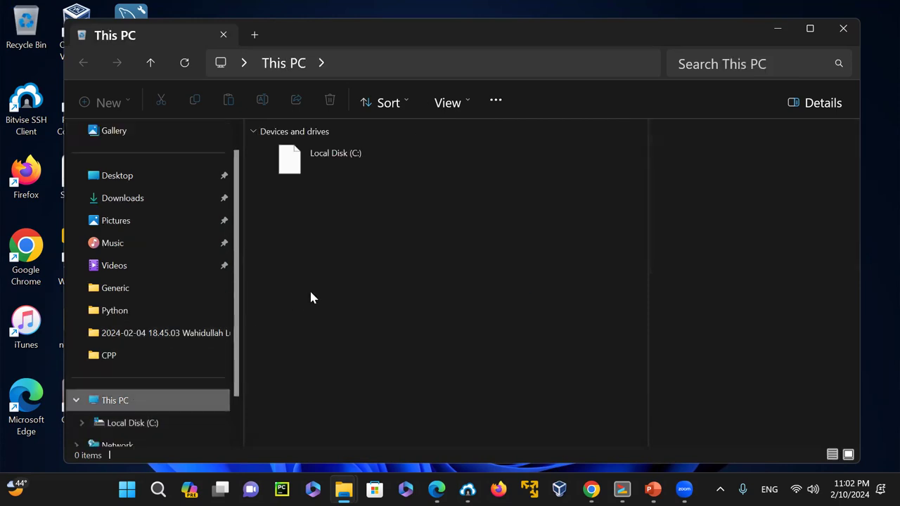
double_click(326, 175)
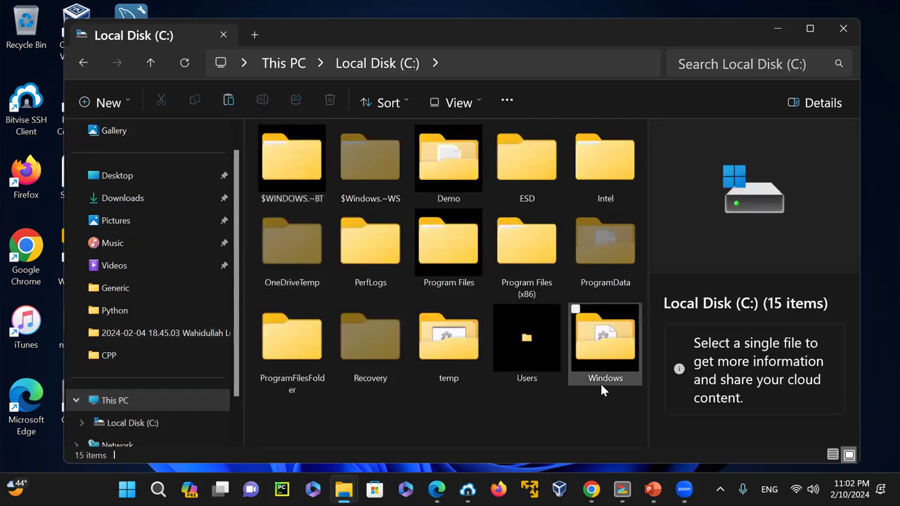
double_click(476, 353)
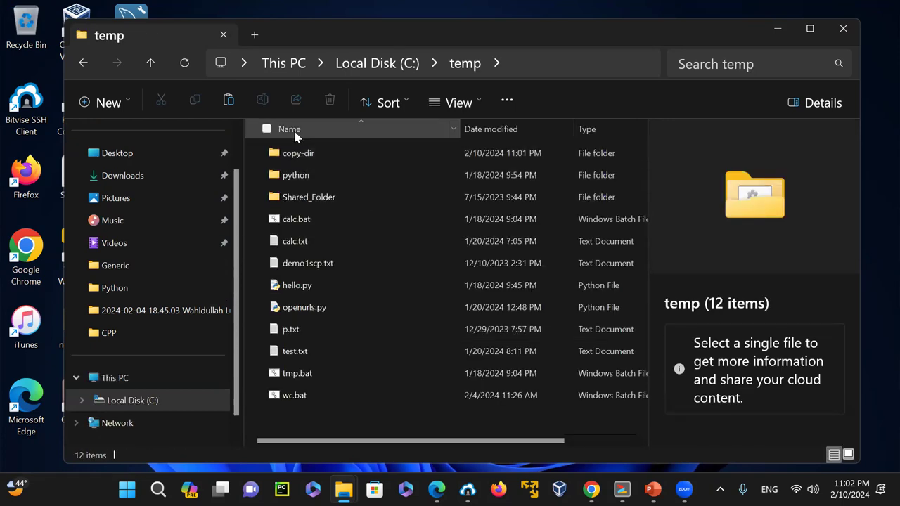
left_click(309, 158)
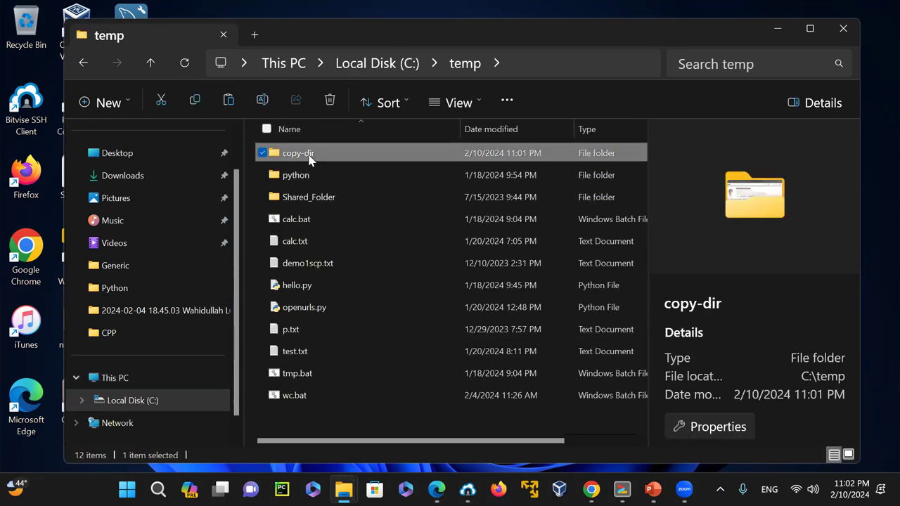
right_click(310, 159)
left_click(444, 83)
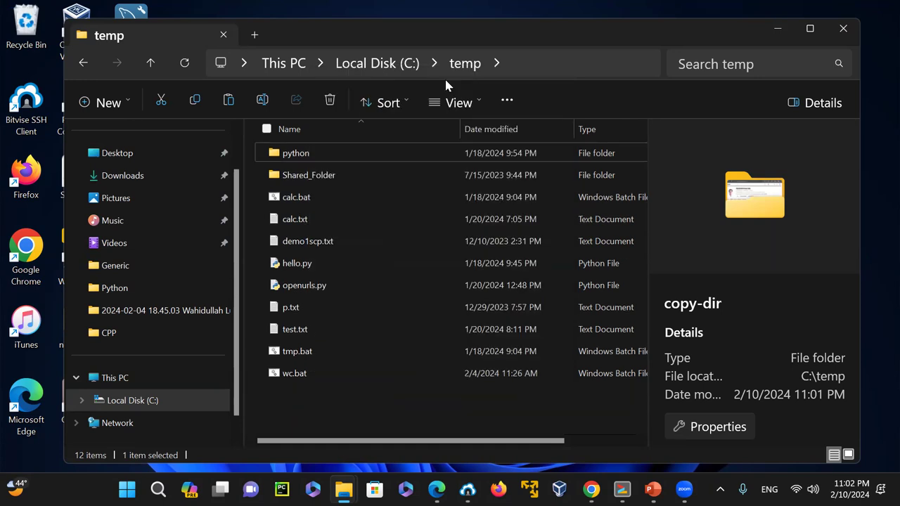
- Empty the Recycle Bin, permanently deleting copy-dir
right_click(24, 30)
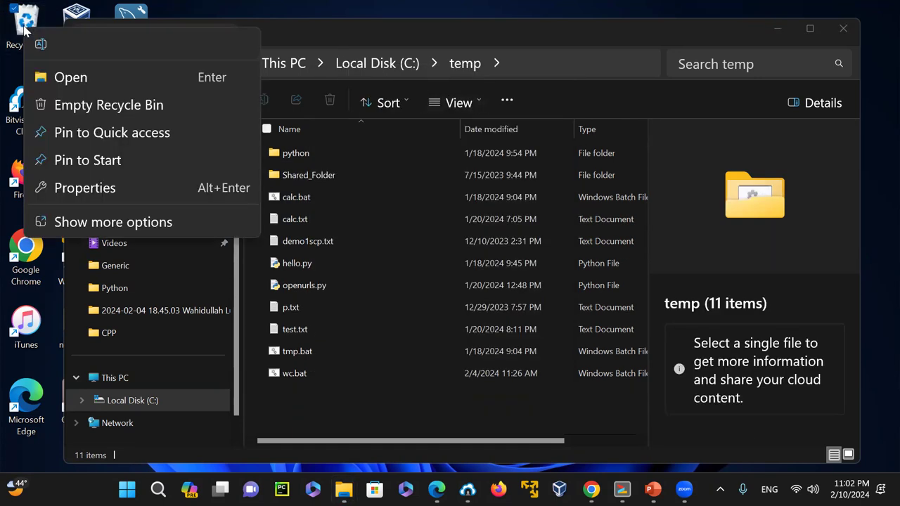
left_click(93, 105)
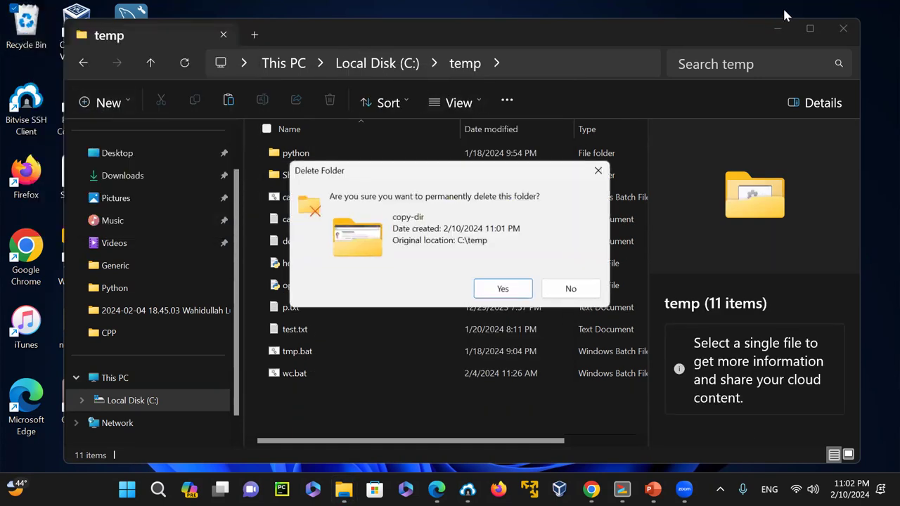
left_click(500, 294)
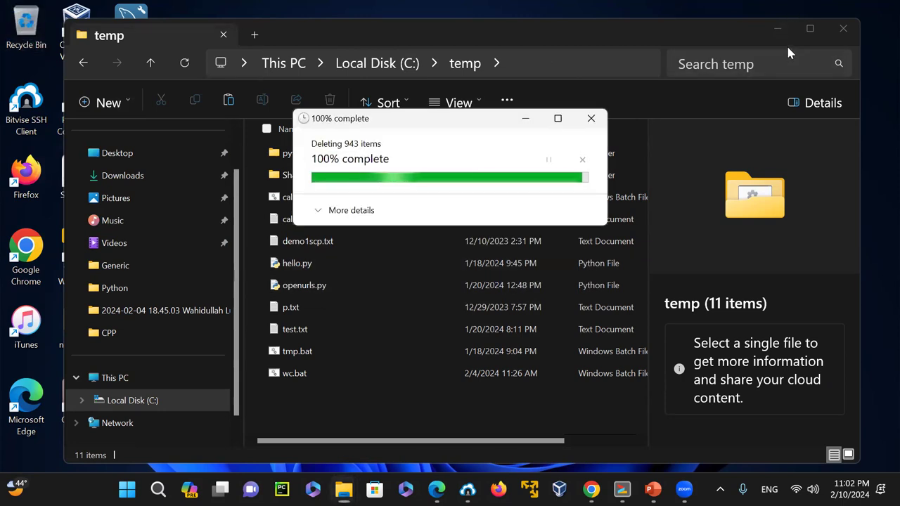
- Minimize the File Explorer window and close the open temp windows
left_click(779, 28)
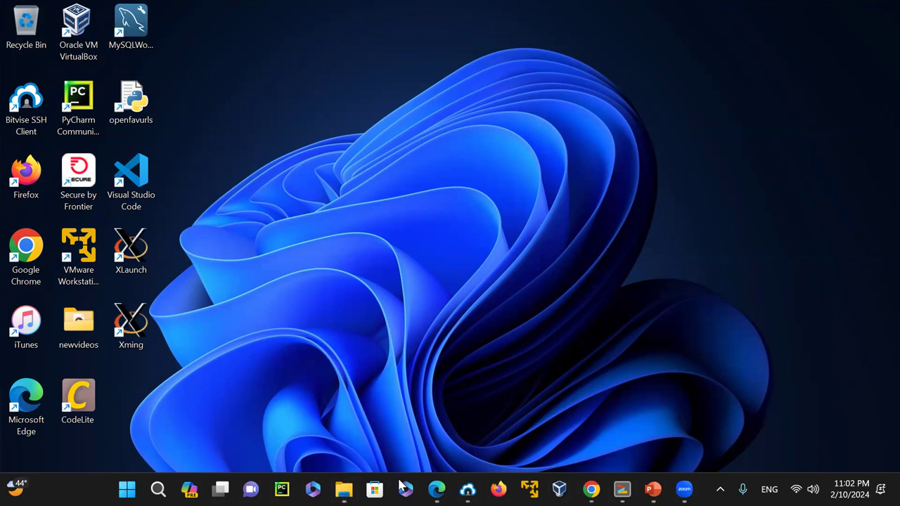
mouse_move(344, 490)
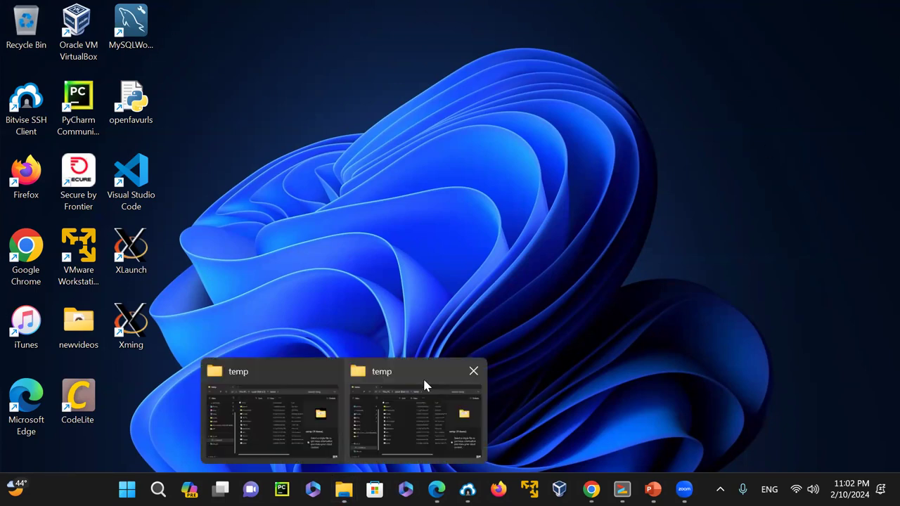
left_click(475, 370)
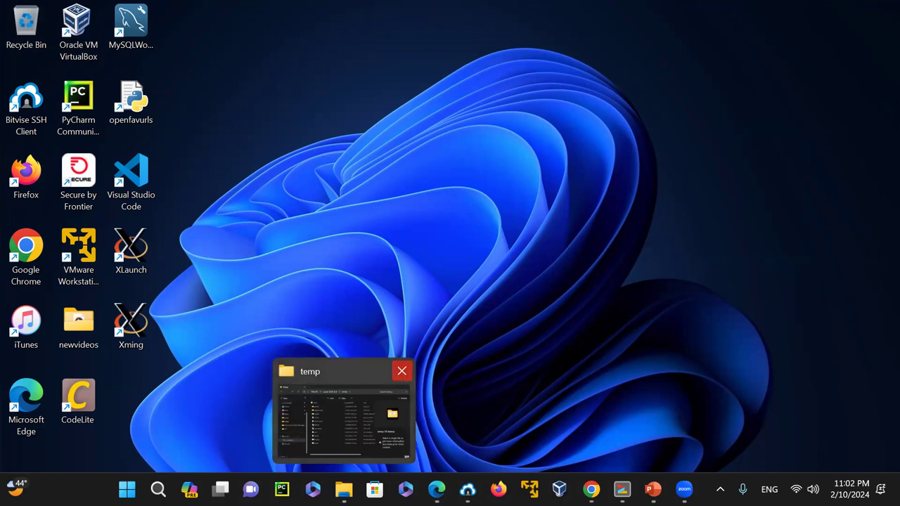
- Open a new File Explorer window on the Home page and close it
key("super+e")
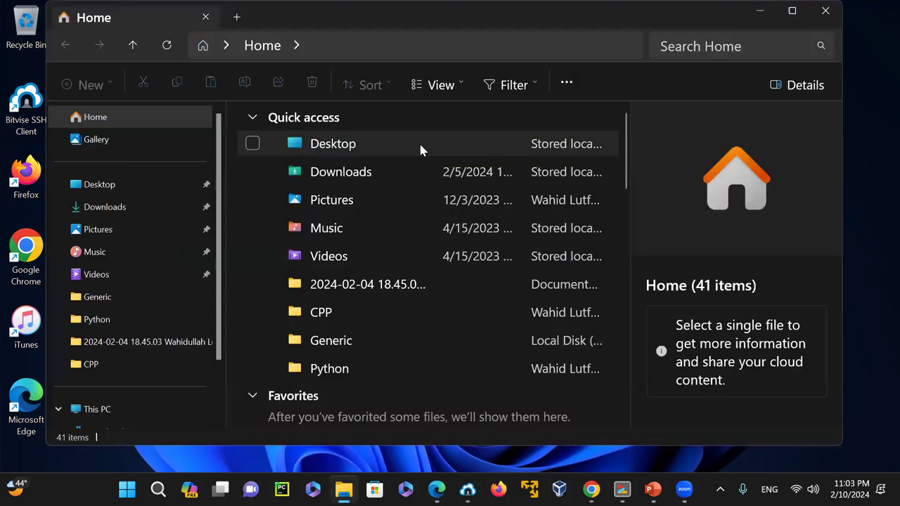
left_click(826, 14)
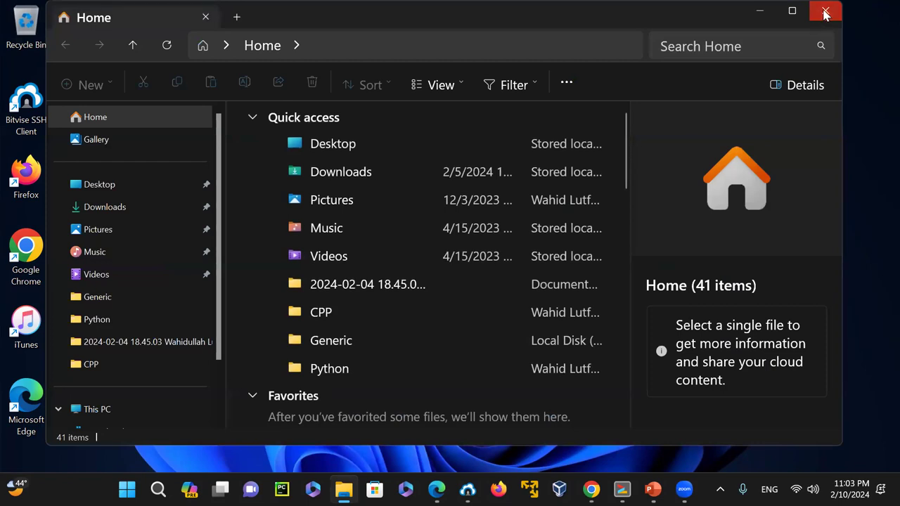
left_click(825, 12)
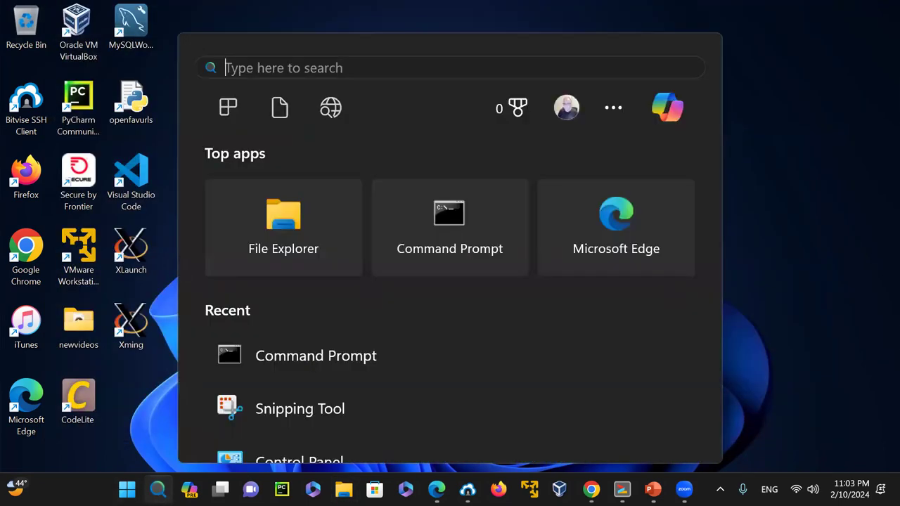
- Search Windows for "file ex", launch File Explorer from the best match, and close its window
left_click(158, 489)
type("file ex")
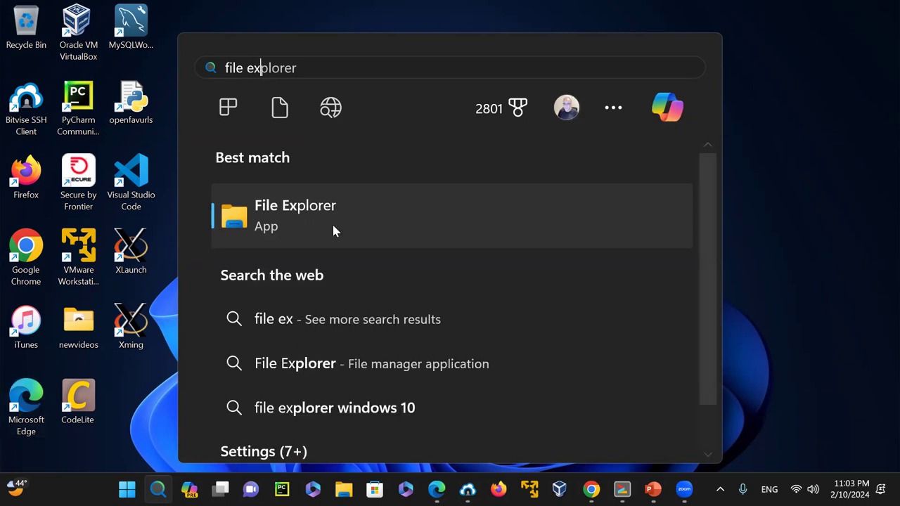
left_click(275, 215)
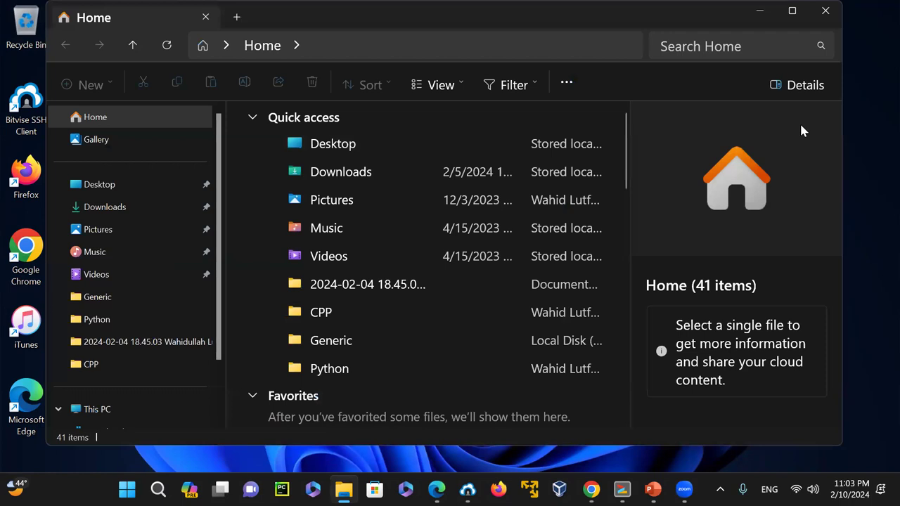
left_click(826, 12)
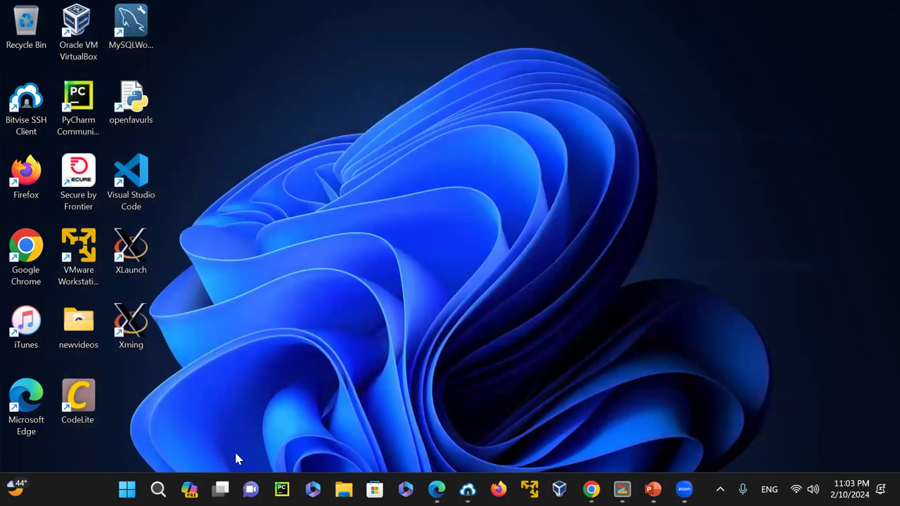
- Run "\" from Windows search to open the root of Local Disk (C:), and close that window
key("super+s")
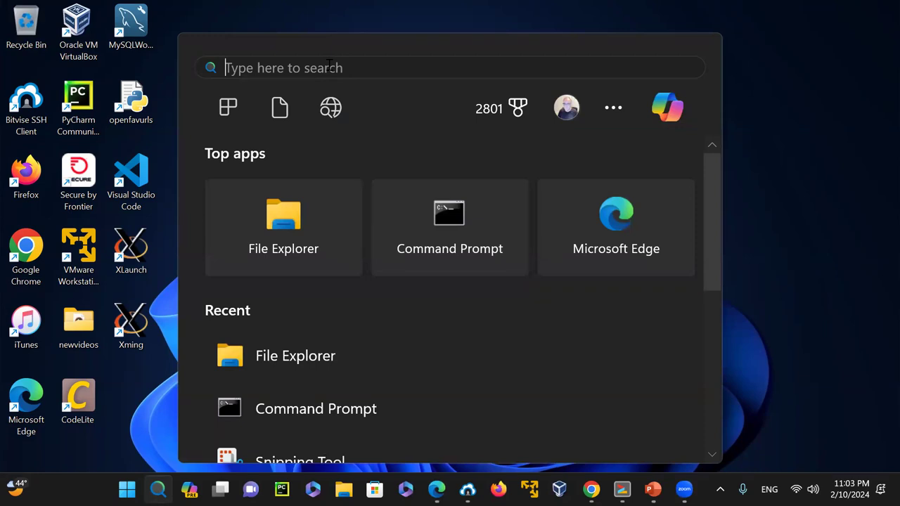
type("\\")
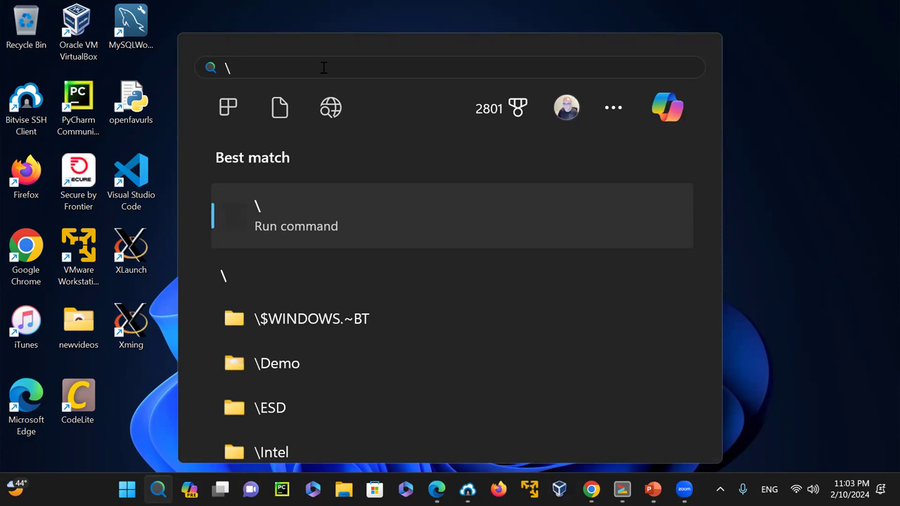
key("Return")
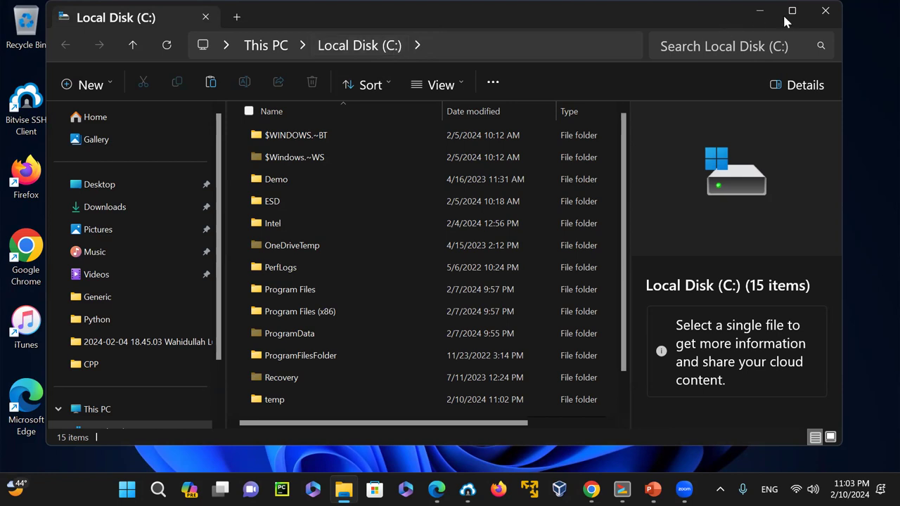
left_click(827, 15)
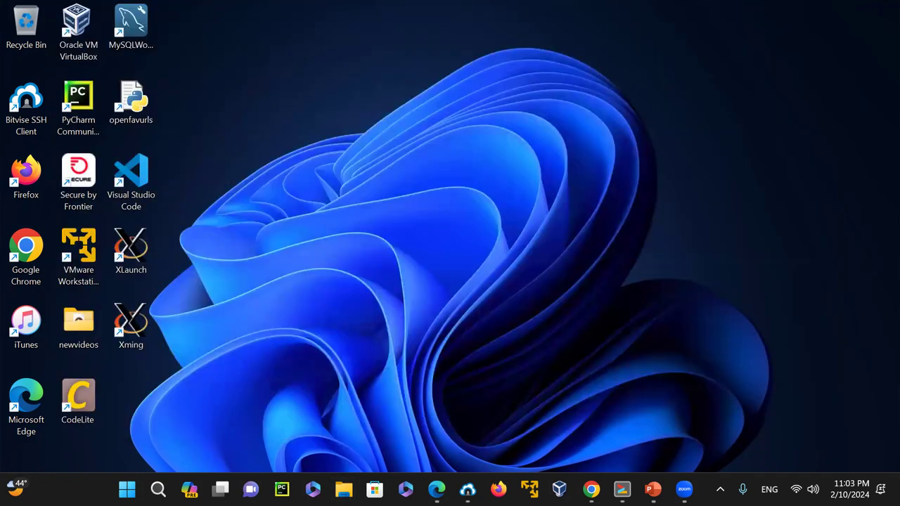
- Launch File Explorer from the recent items in Windows search and close its window
left_click(158, 489)
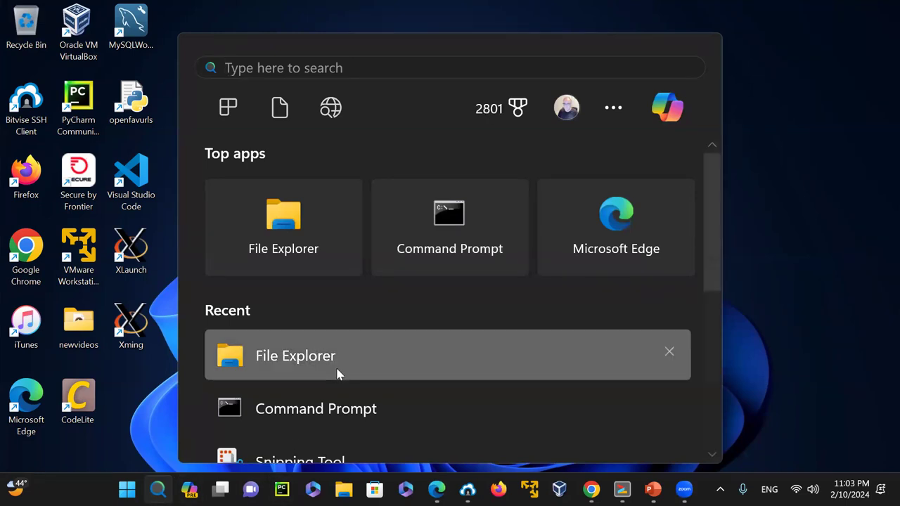
left_click(306, 367)
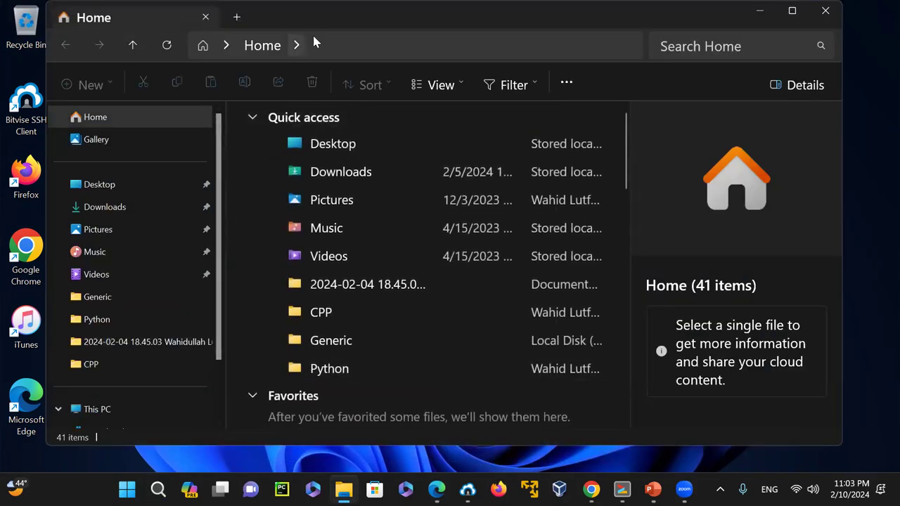
left_click(827, 13)
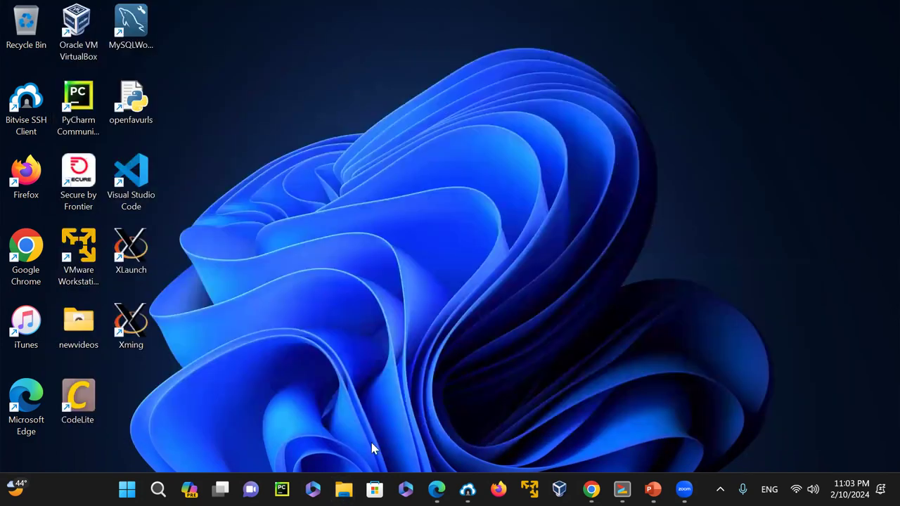
- Launch File Explorer twice from the Start quick links, closing its window each time
key("super+x")
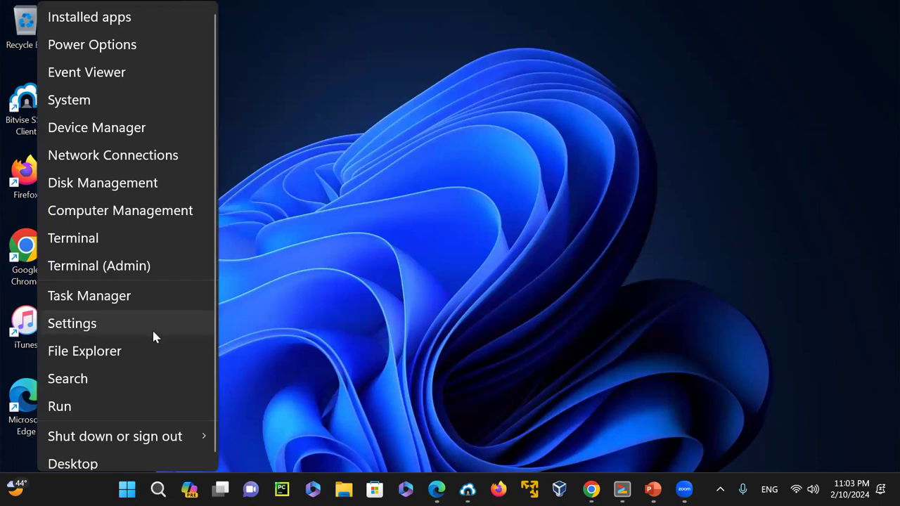
scroll(179, 356, "down", 1)
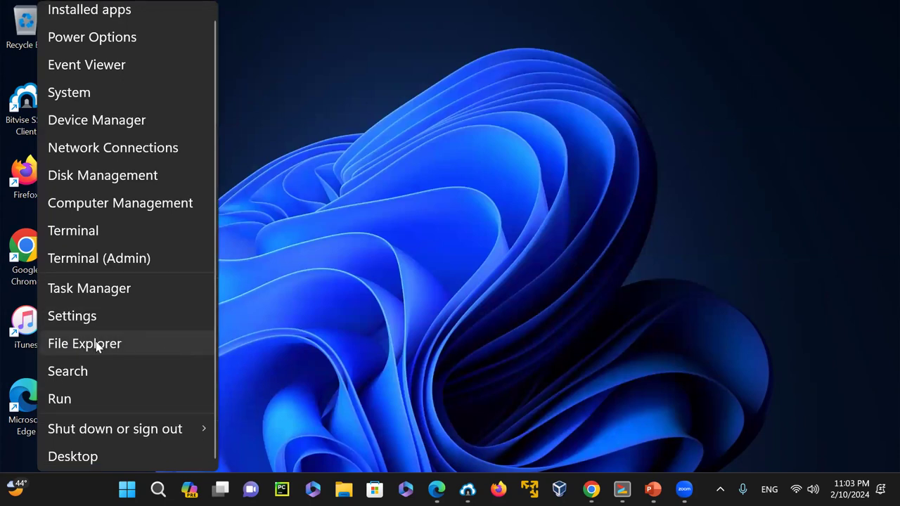
left_click(98, 344)
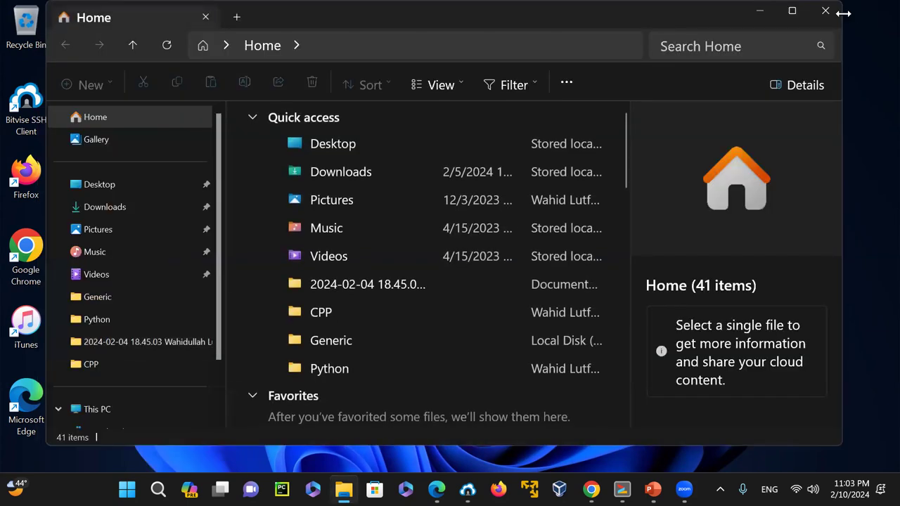
left_click(838, 12)
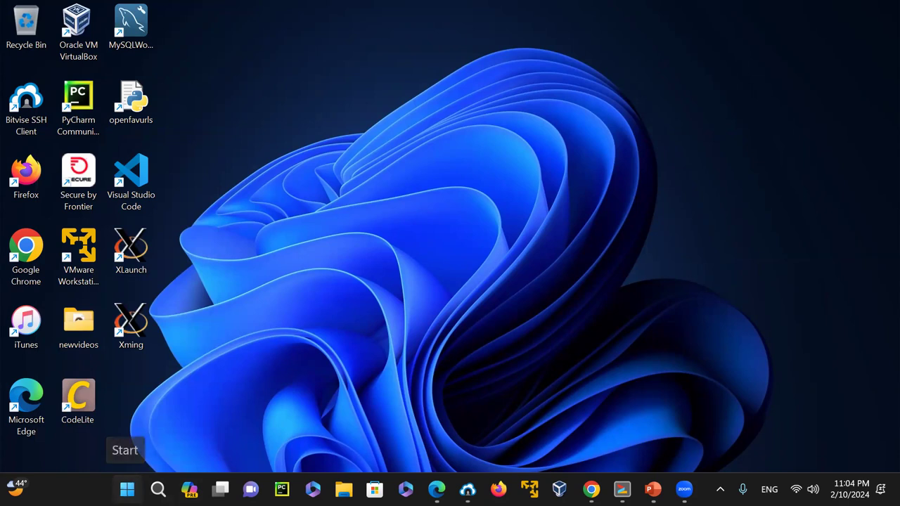
right_click(127, 489)
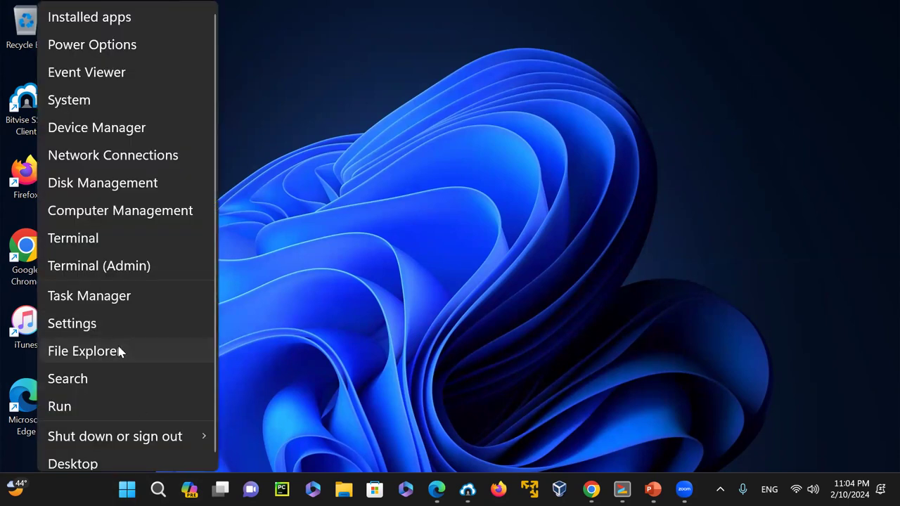
left_click(119, 350)
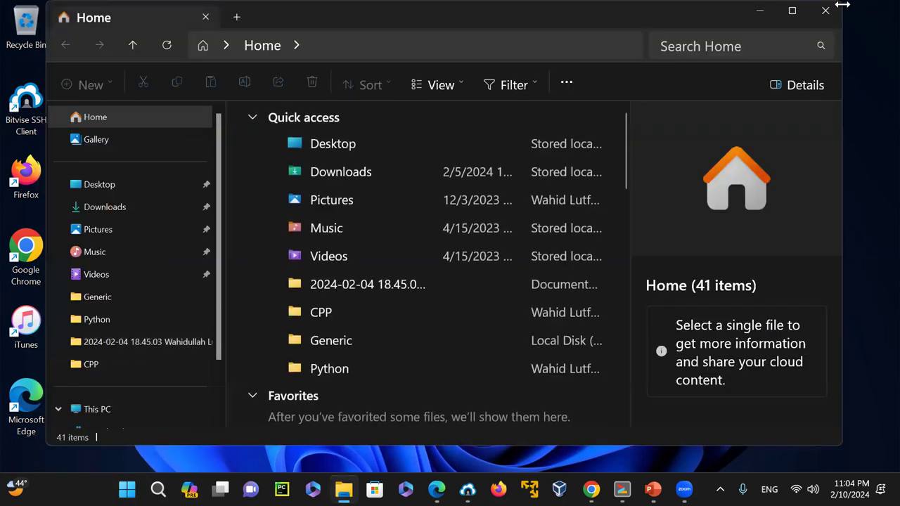
left_click(837, 13)
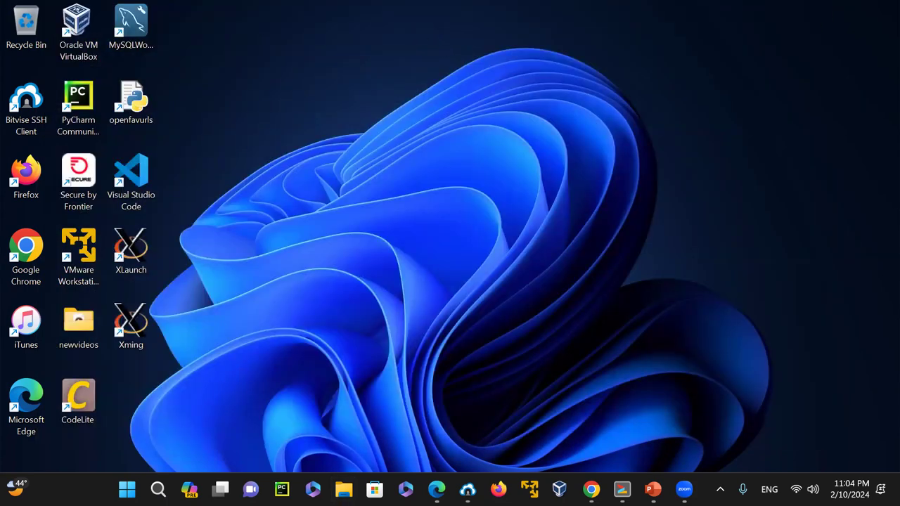
- Open the Desktop Icon Settings from the Themes section of the desktop's personalization settings
right_click(270, 115)
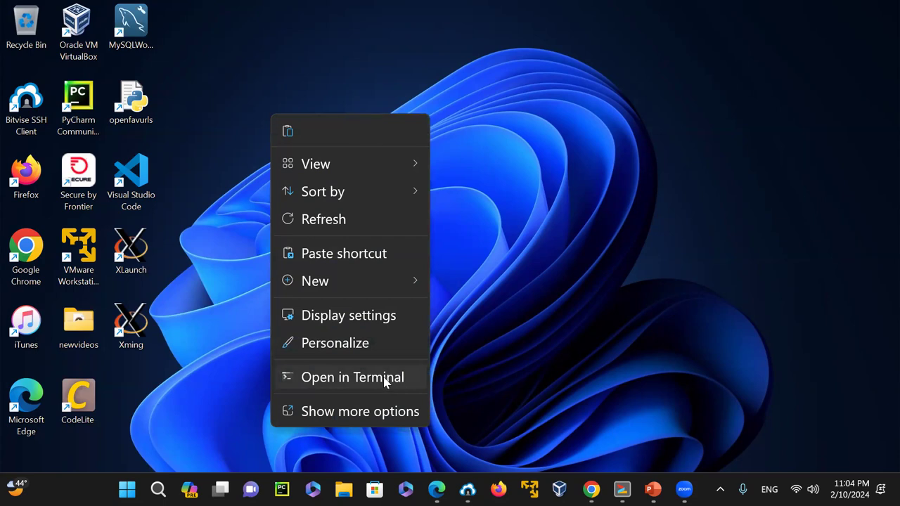
left_click(351, 348)
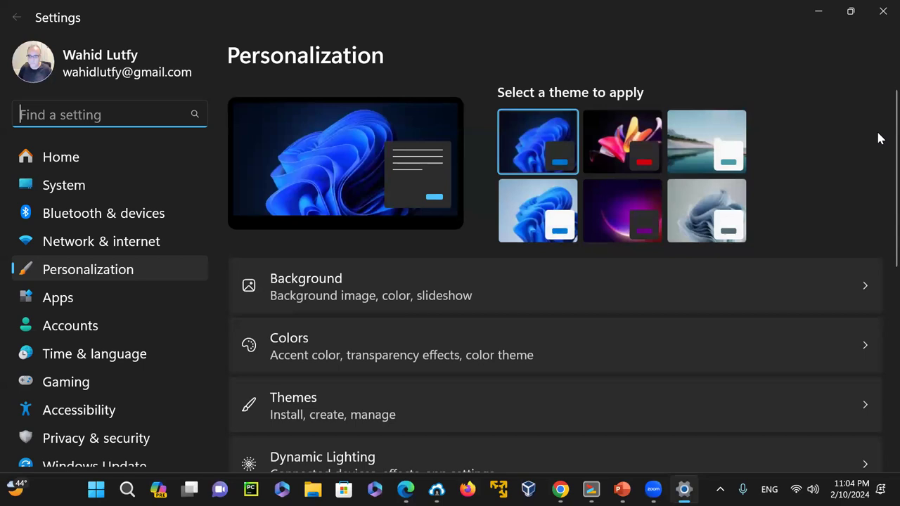
scroll(879, 228, "down", 3)
left_click(383, 195)
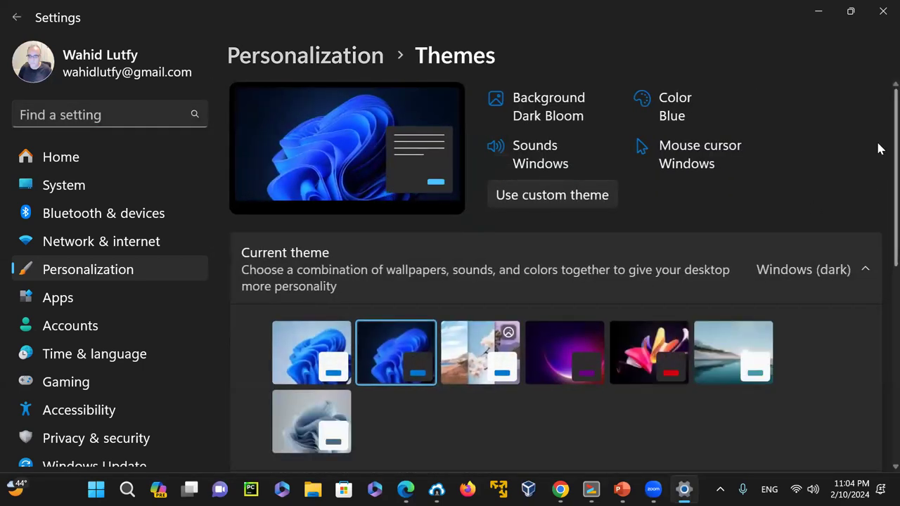
scroll(878, 211, "down", 5)
scroll(879, 295, "down", 1)
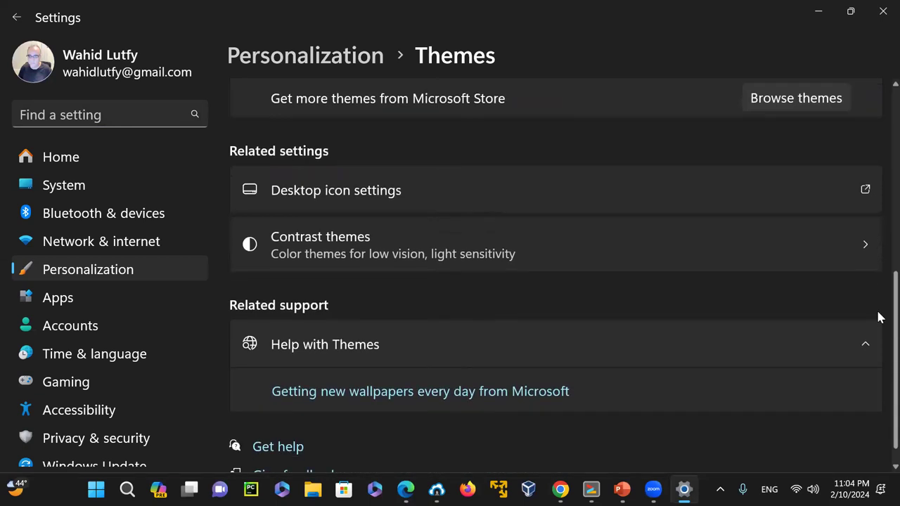
scroll(878, 313, "up", 1)
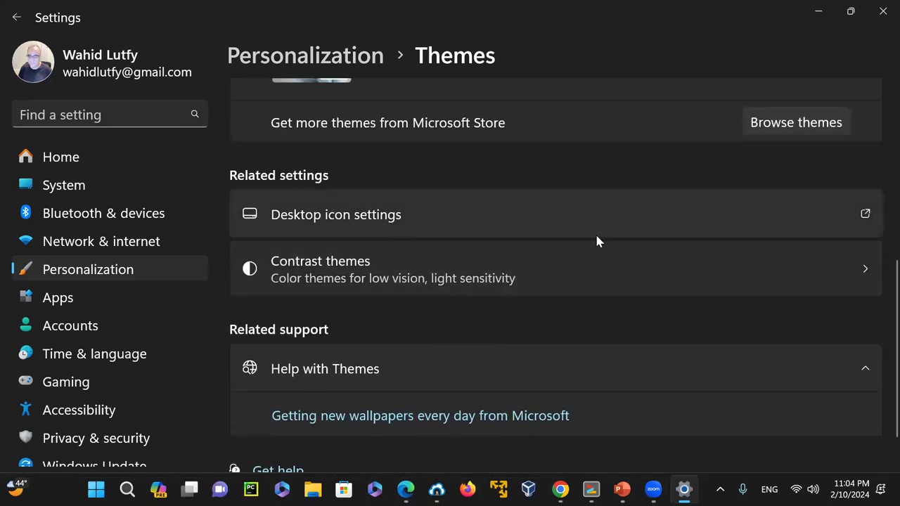
left_click(326, 215)
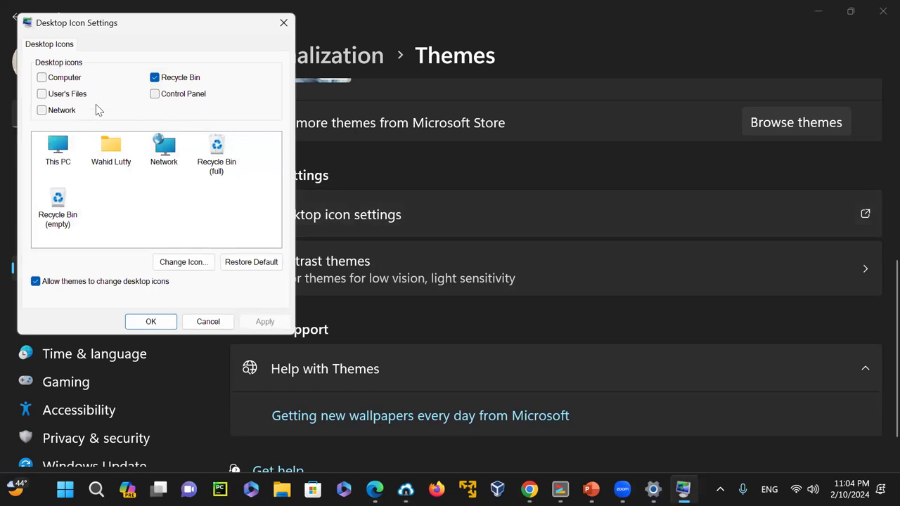
- Enable the Computer desktop icon, apply the change, and close the Desktop Icon Settings and Settings windows
left_click(42, 77)
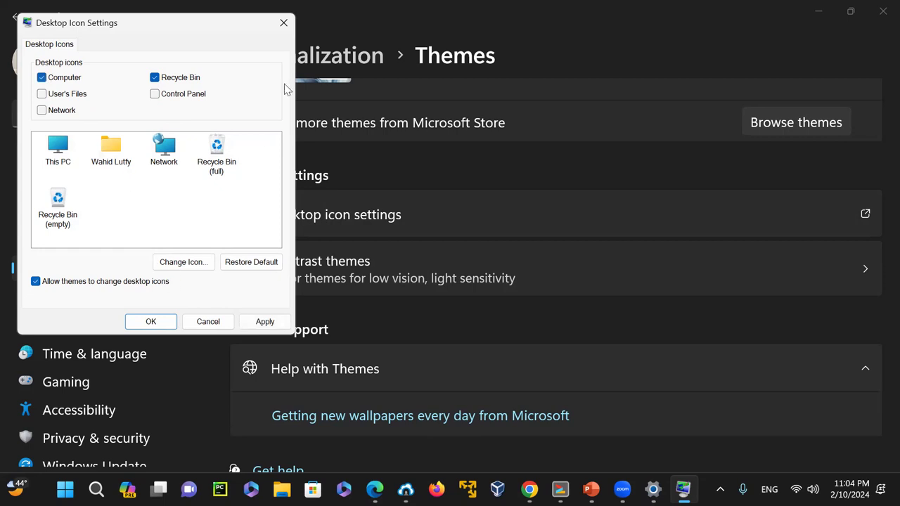
left_click(263, 322)
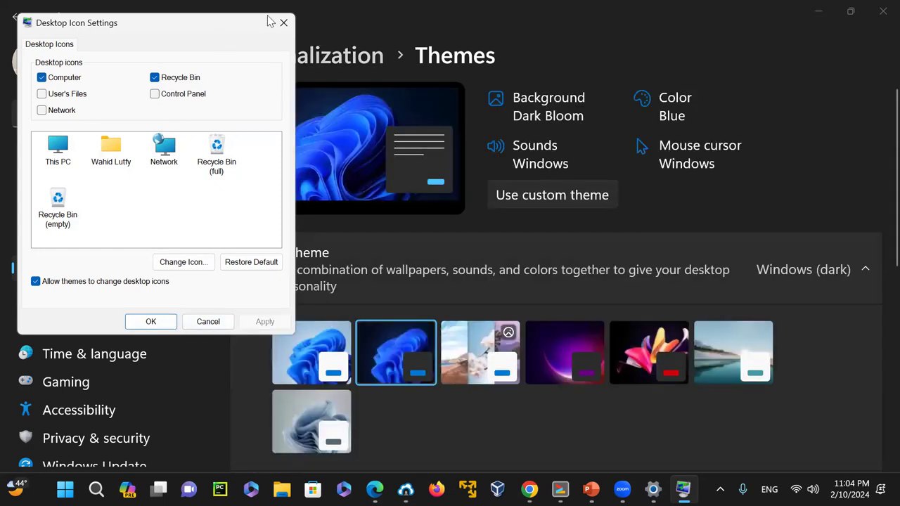
left_click(283, 22)
left_click(883, 11)
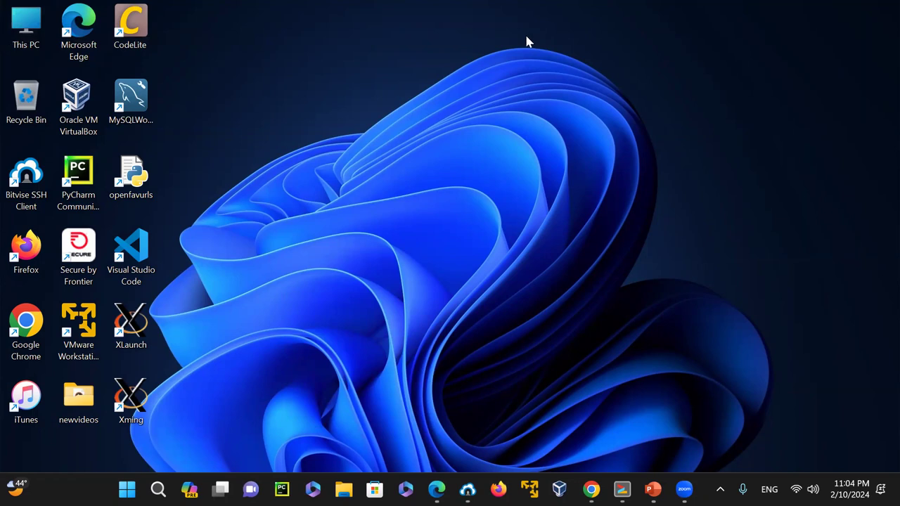
- Open This PC from its desktop icon and close it, and launch File Explorer at Home and close its windows
double_click(28, 26)
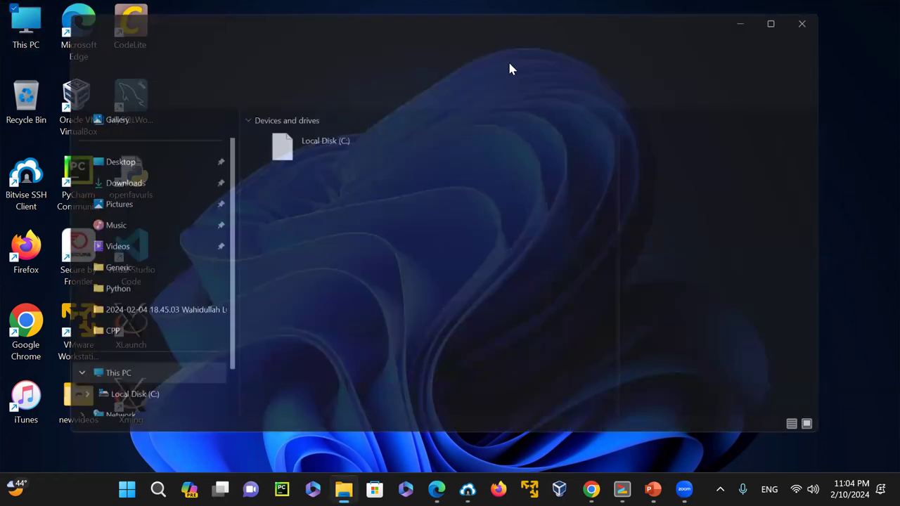
left_click(837, 13)
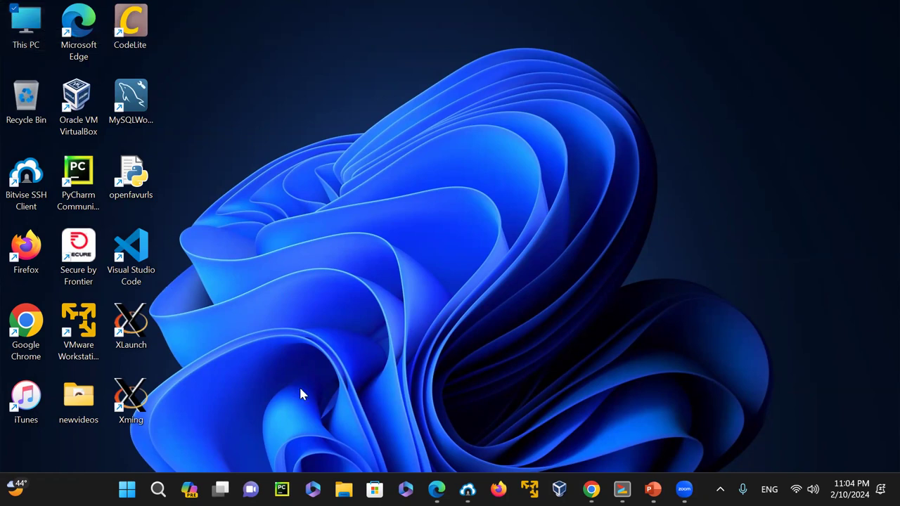
key("super+e")
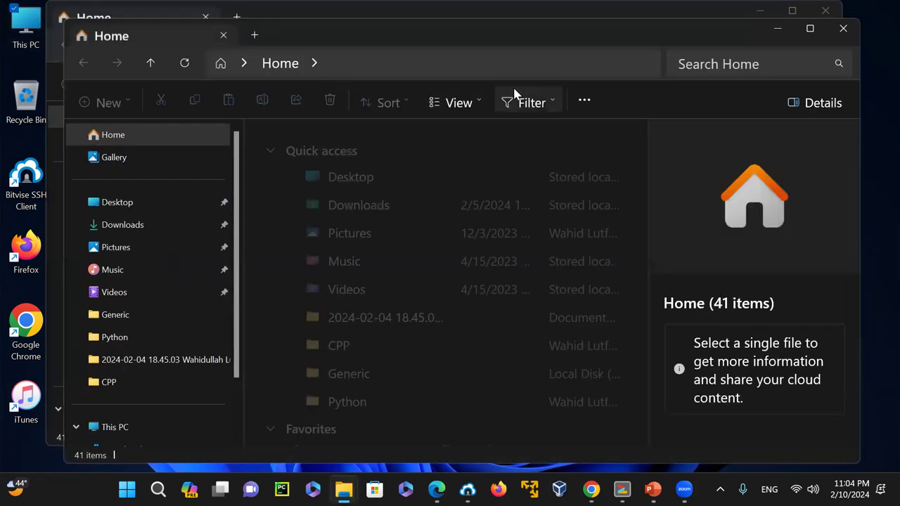
left_click(844, 28)
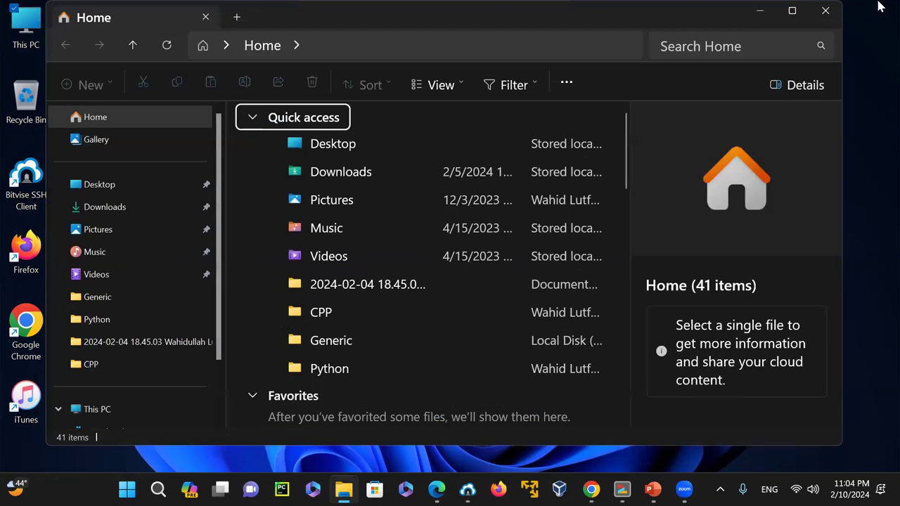
left_click(825, 11)
- Launch File Explorer, switch from Home to This PC through the address path's root locations, and close the window
key("super+e")
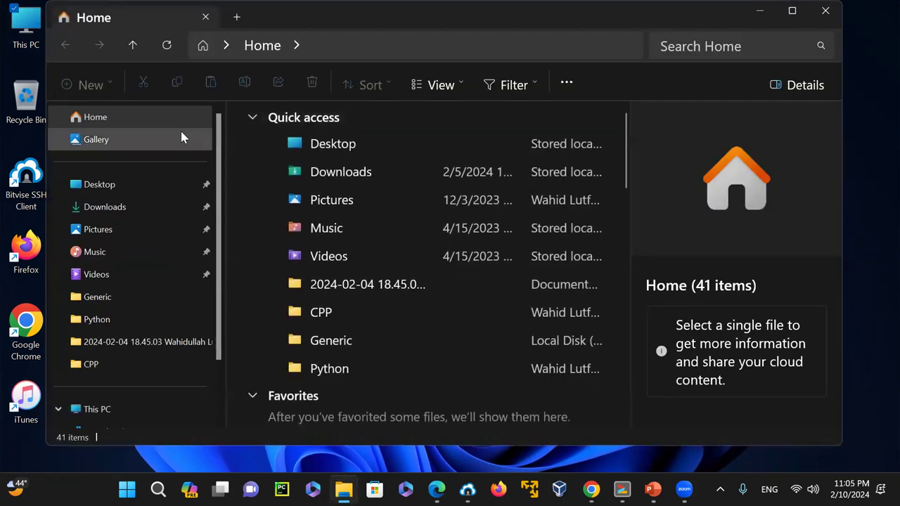
left_click(225, 45)
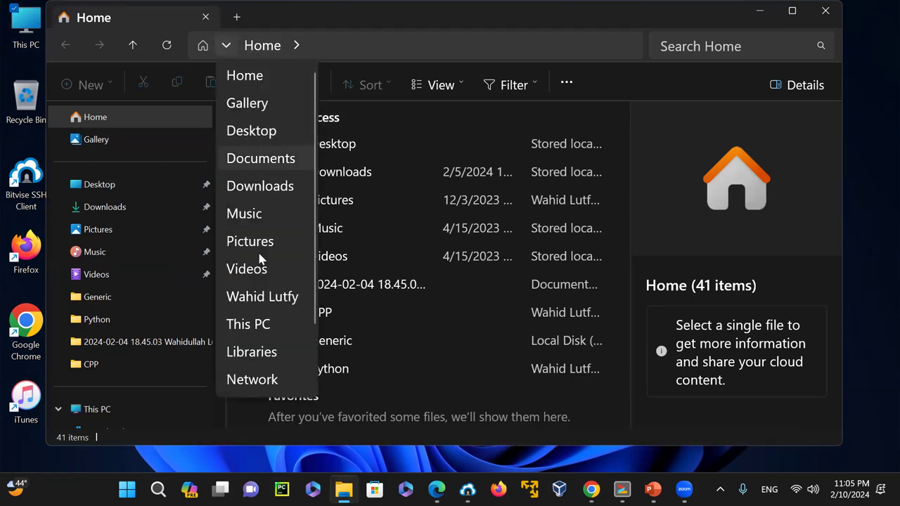
left_click(248, 323)
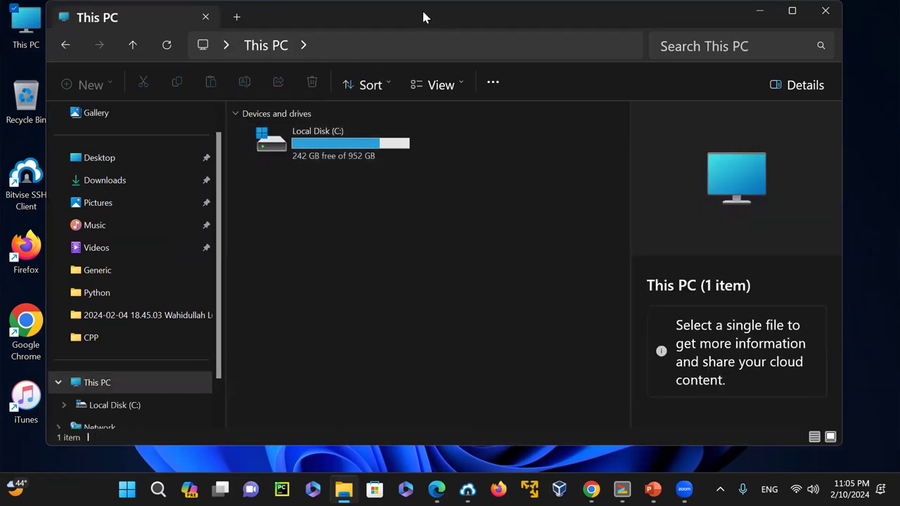
left_click_drag(436, 21, 511, 31)
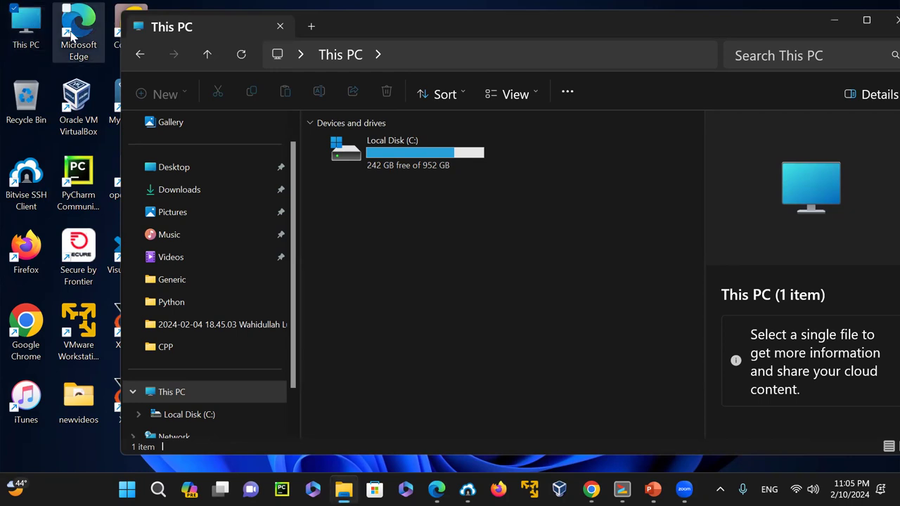
left_click(879, 26)
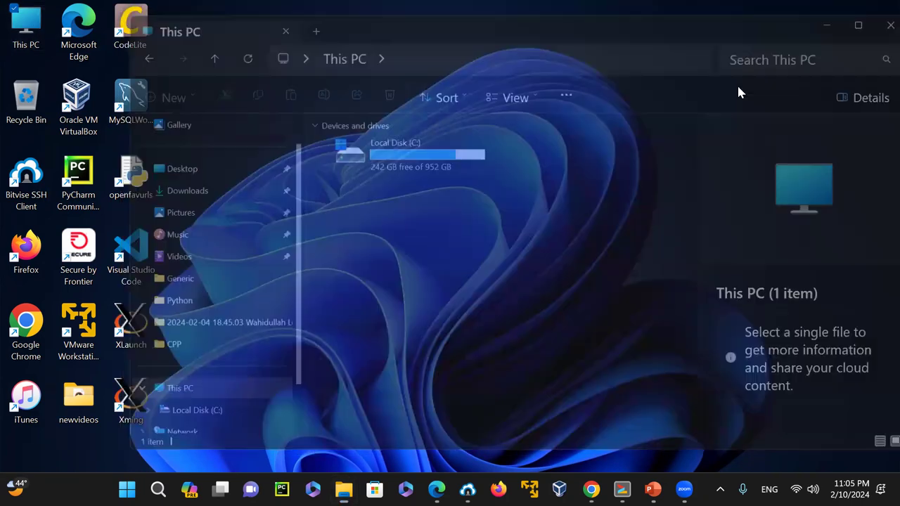
- Open This PC from its desktop icon and again through File Explorer's folder tree, closing the window each time
double_click(28, 21)
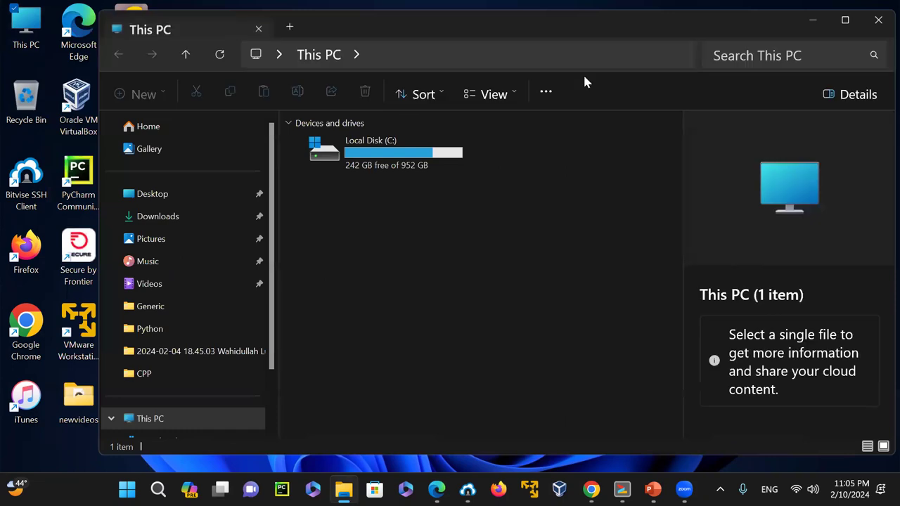
left_click(880, 19)
left_click(344, 490)
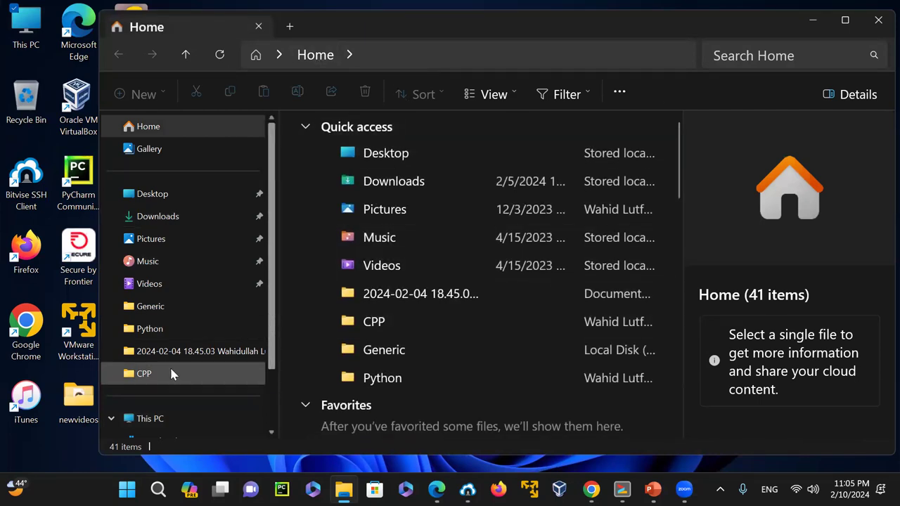
left_click_drag(269, 282, 259, 416)
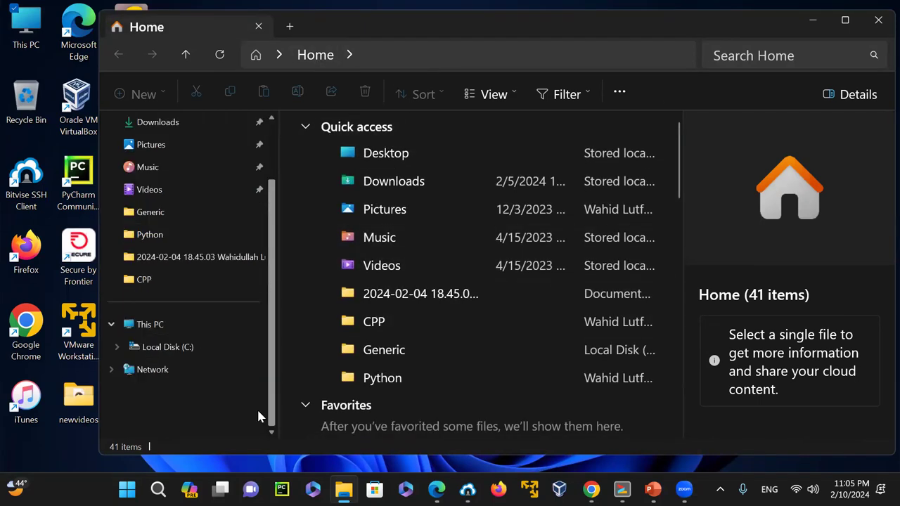
left_click(155, 330)
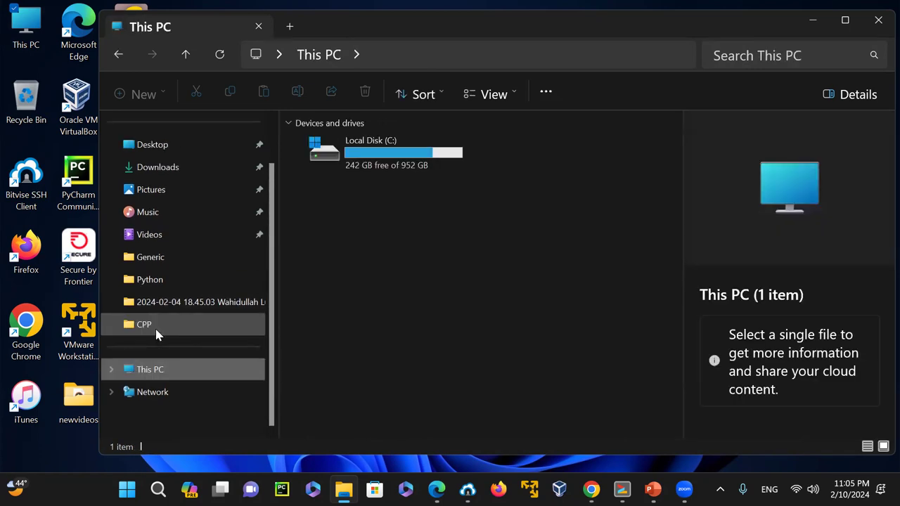
left_click(879, 20)
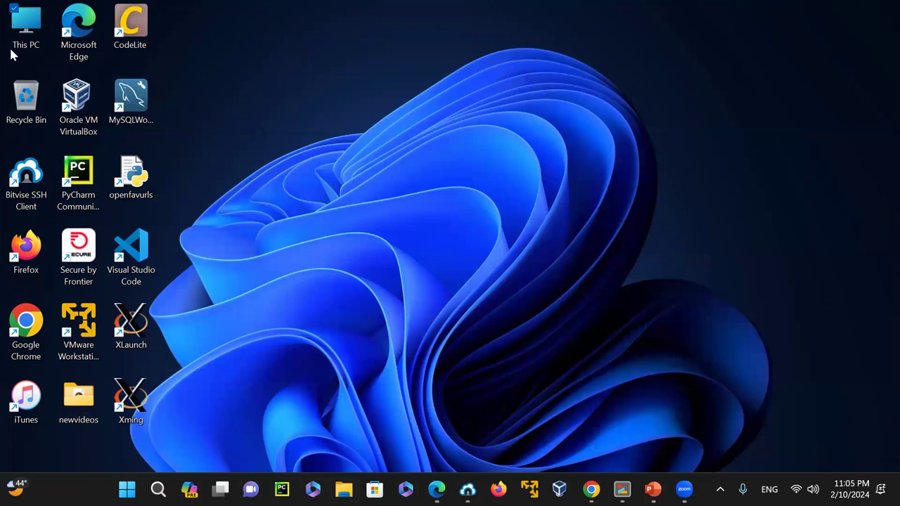
- Delete the This PC icon from the desktop
right_click(31, 29)
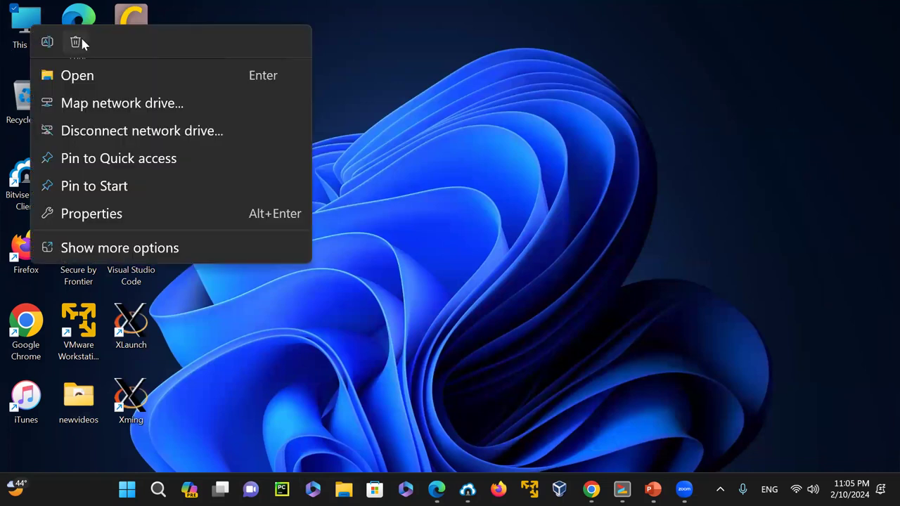
left_click(76, 42)
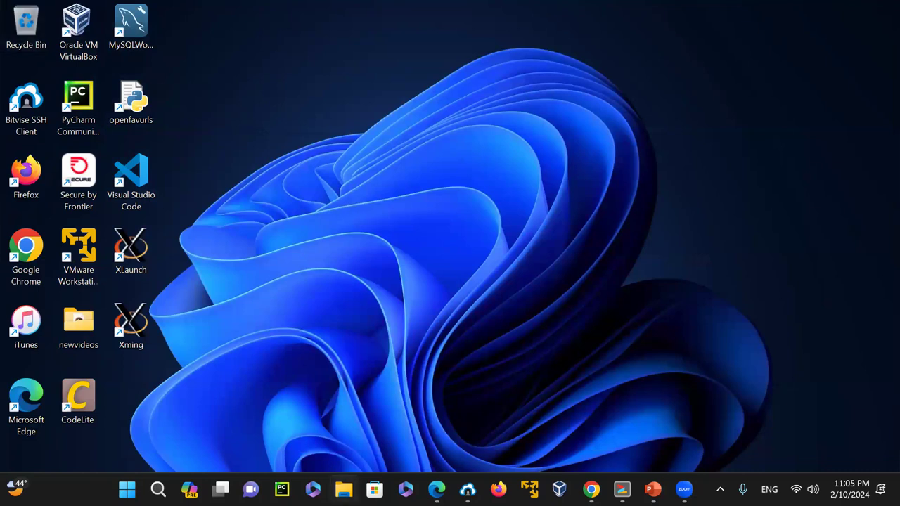
- Launch File Explorer and go from Home to This PC through the address path's root locations
key("super+e")
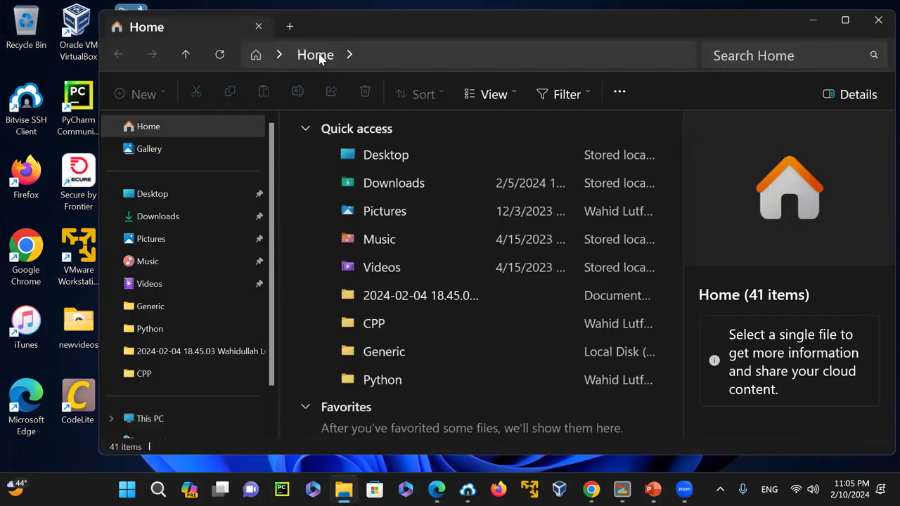
left_click_drag(271, 235, 270, 369)
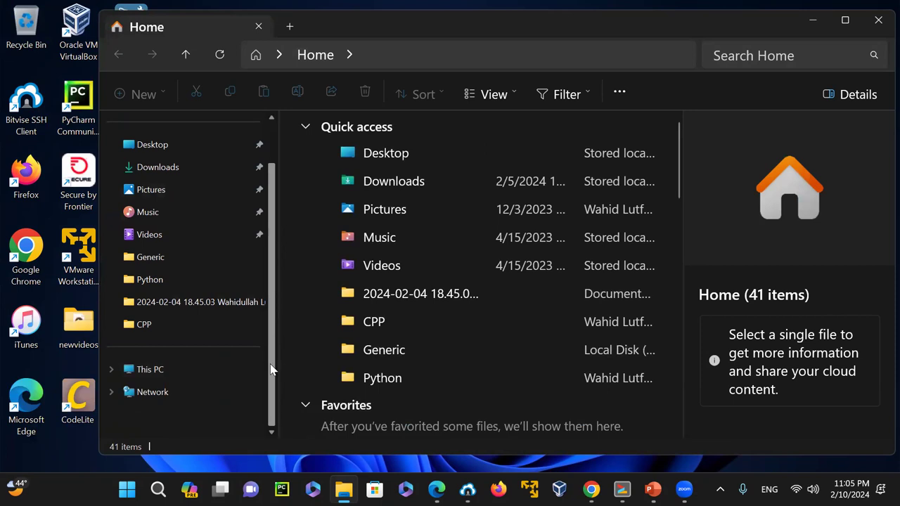
left_click(280, 55)
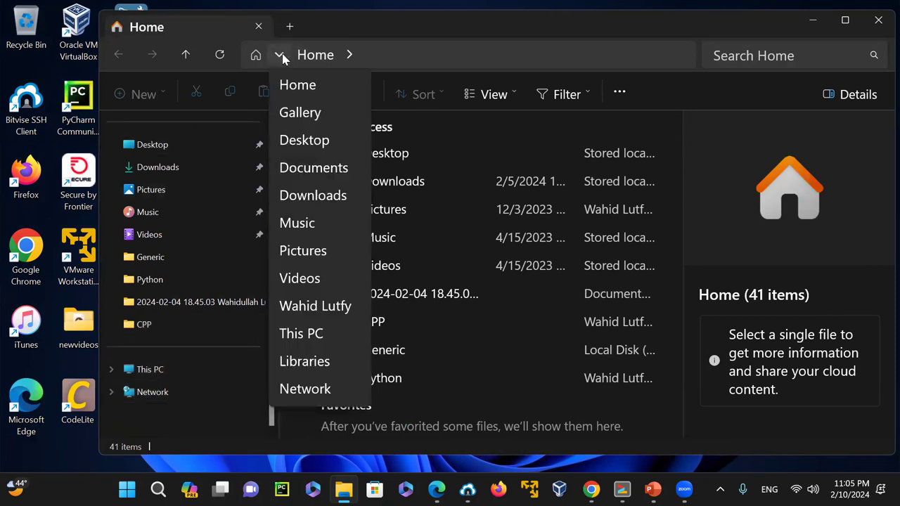
left_click(336, 333)
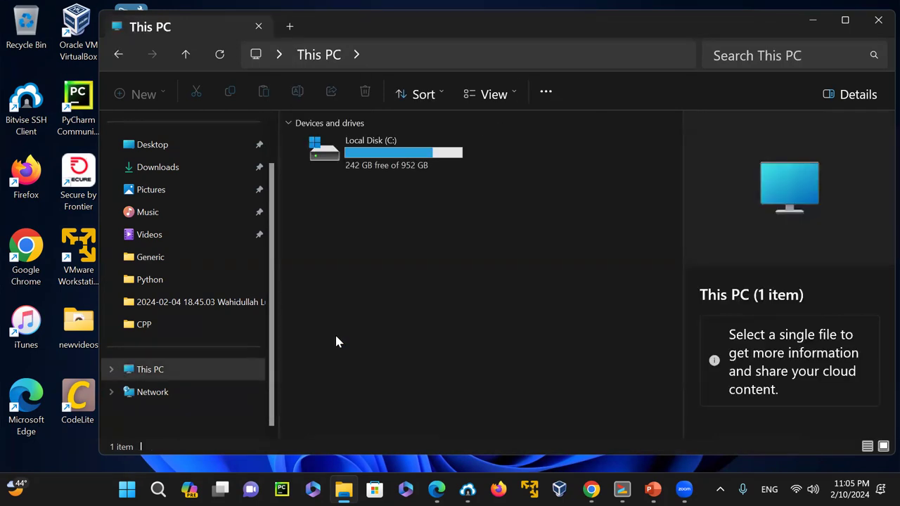
- View the Desktop folder, and open Local Disk (C:) from This PC before returning to This PC
left_click(161, 145)
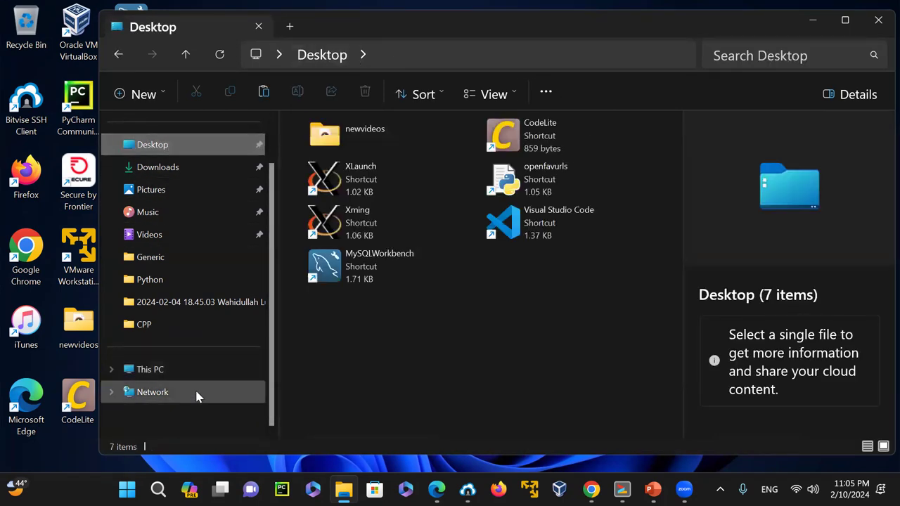
left_click(161, 374)
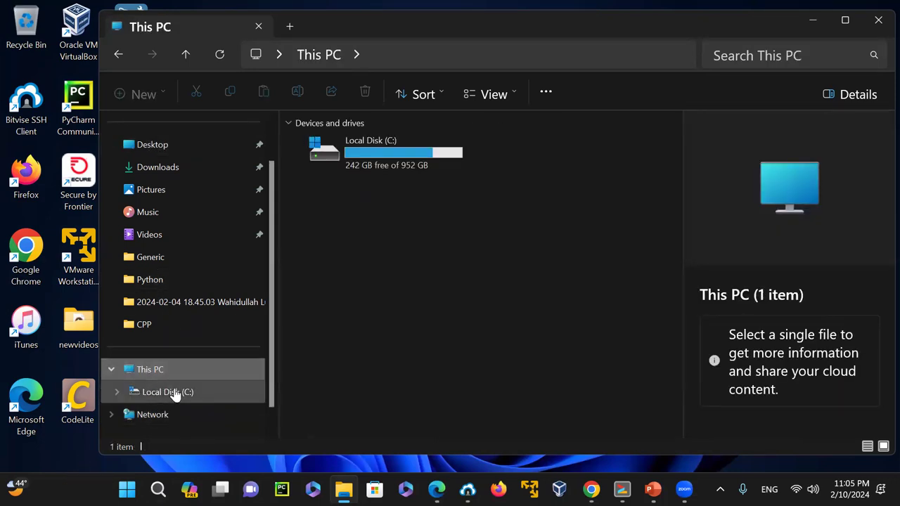
double_click(377, 157)
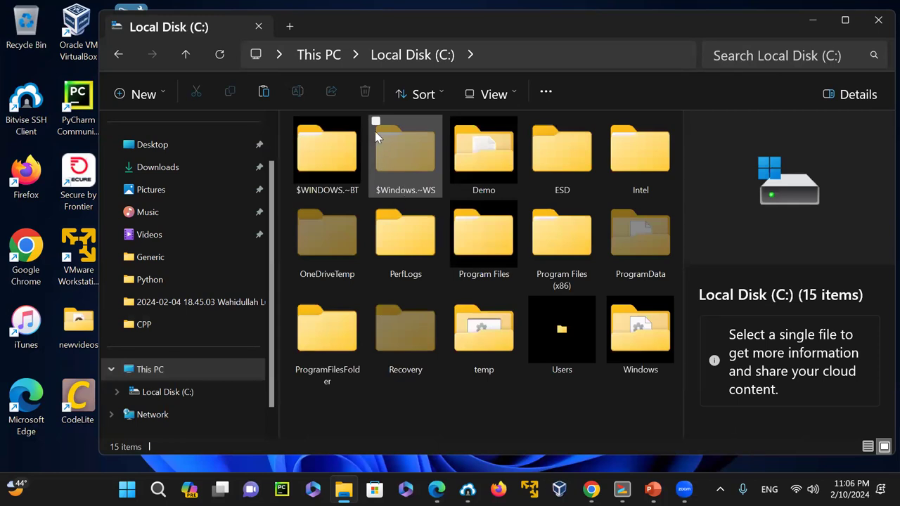
left_click(317, 55)
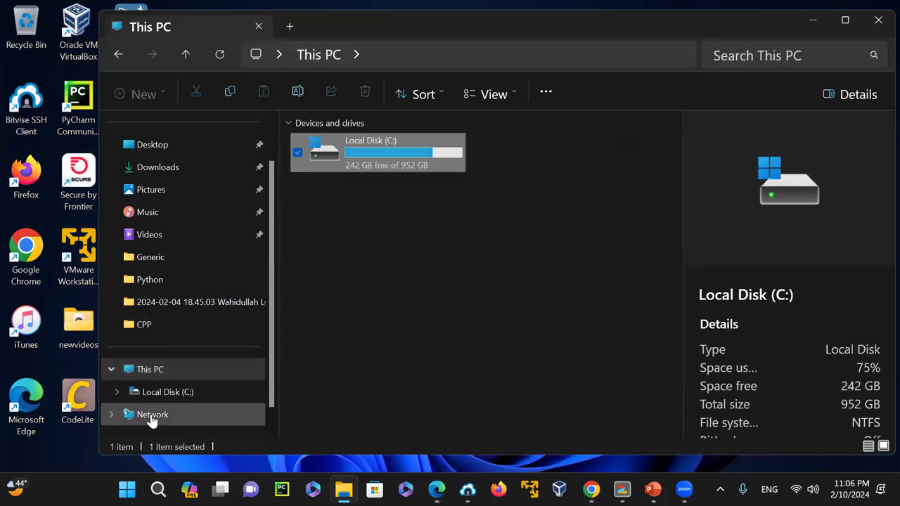
- Collapse and expand This PC in the folder tree, and open Local Disk (C:) beneath it
double_click(166, 372)
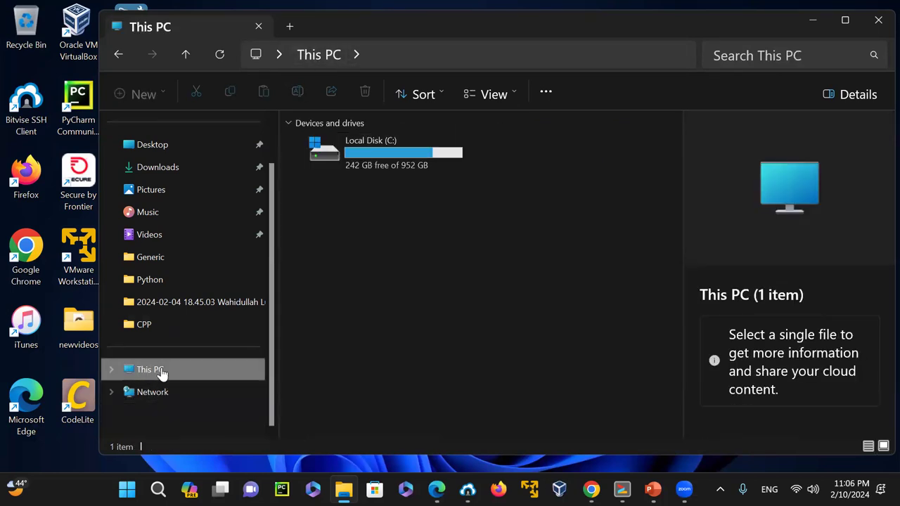
double_click(161, 372)
double_click(167, 394)
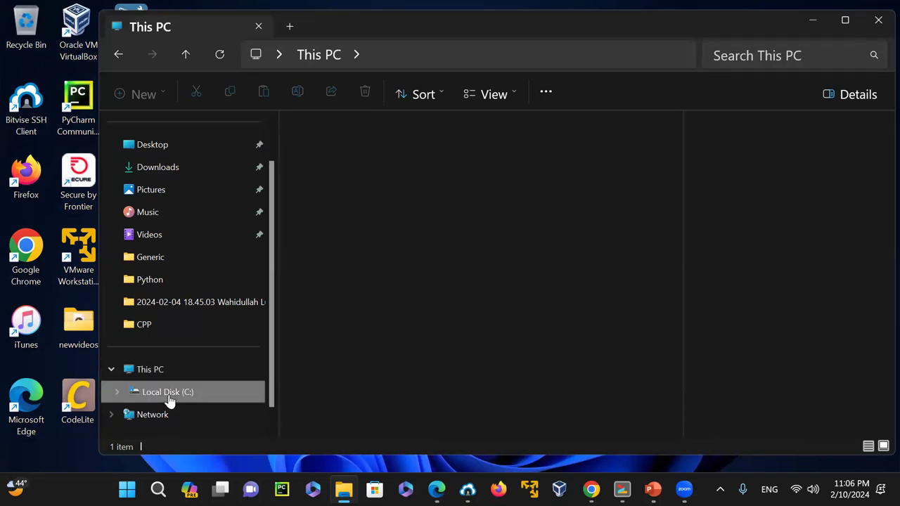
- Open the personal user folder through Users on Local Disk (C:), and reopen it from the address path's root locations
double_click(567, 334)
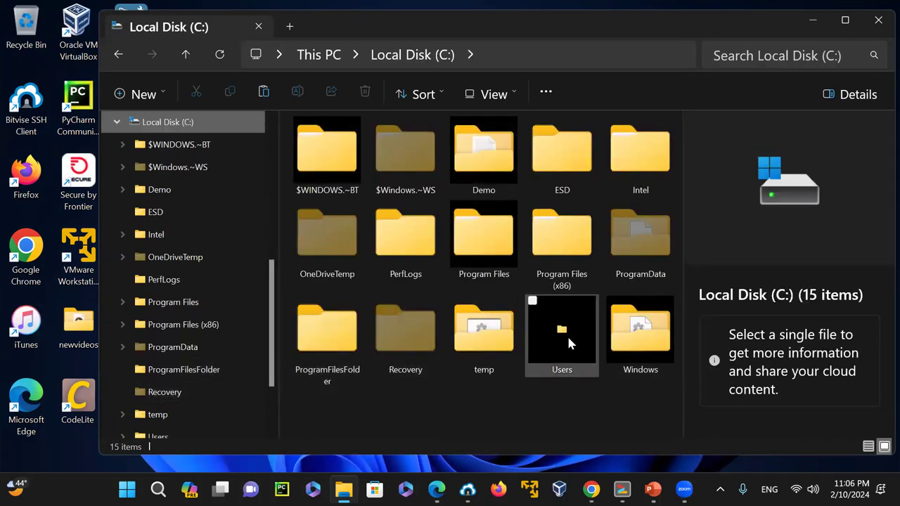
double_click(328, 187)
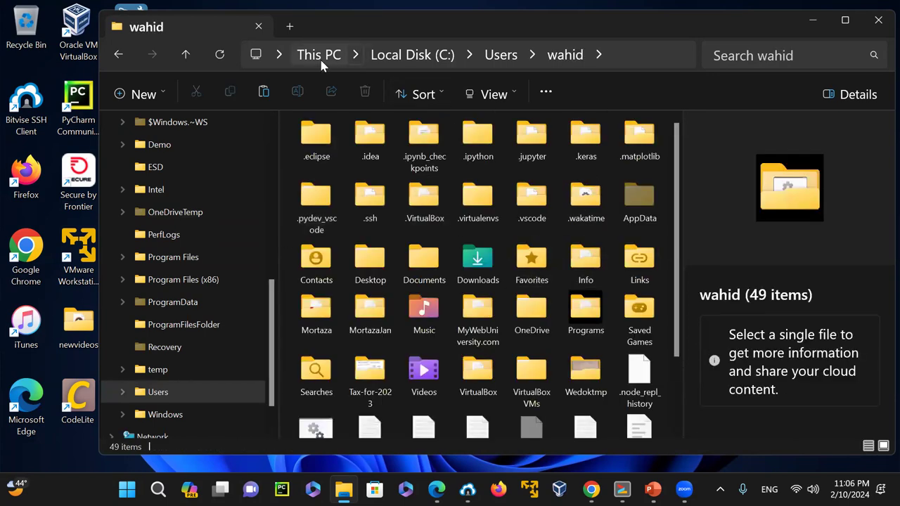
left_click(280, 56)
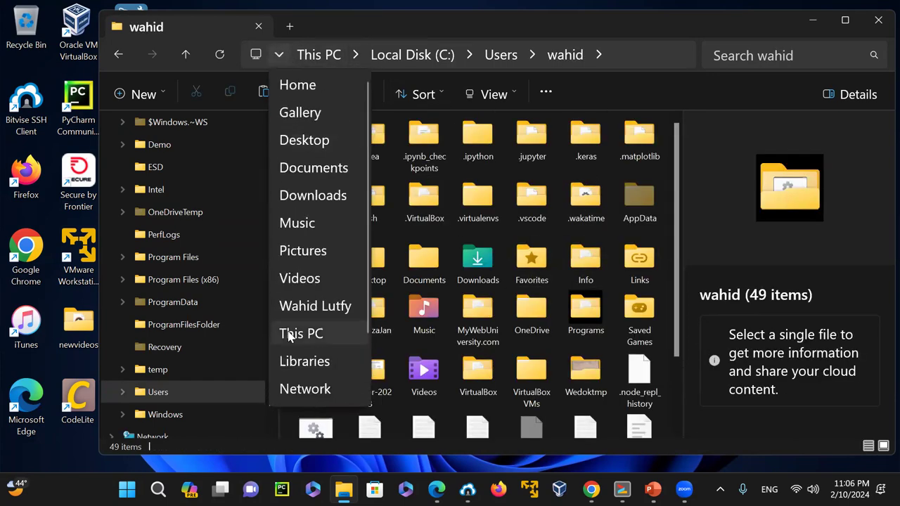
left_click(318, 305)
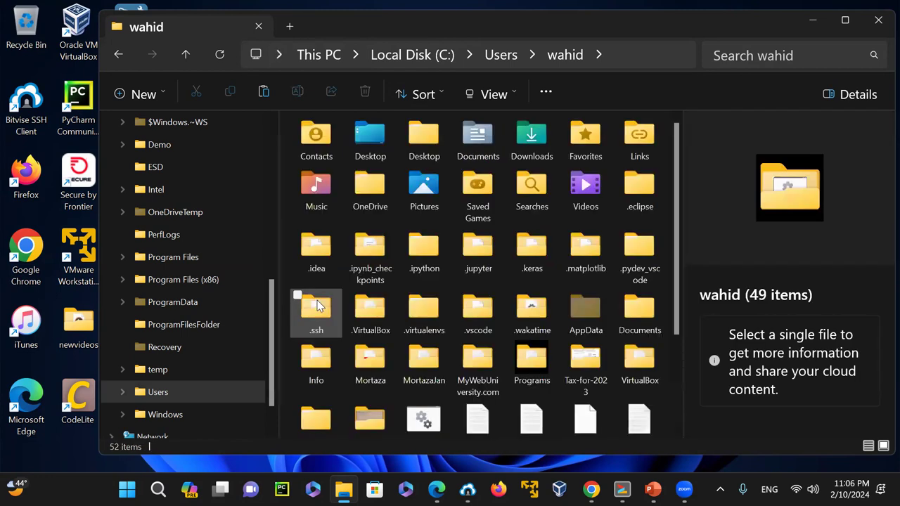
- Use the address path's root locations to visit Pictures, return to the personal user folder, and go to This PC
left_click(279, 55)
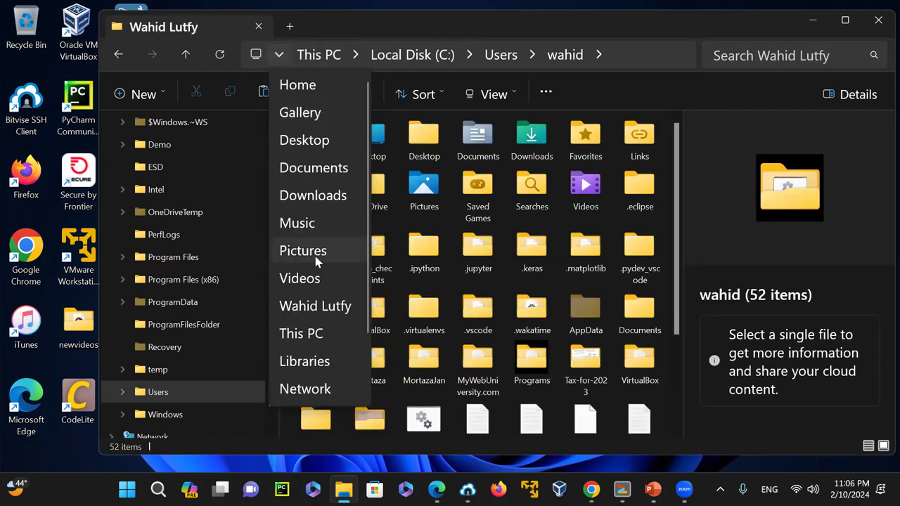
left_click(304, 252)
left_click(280, 55)
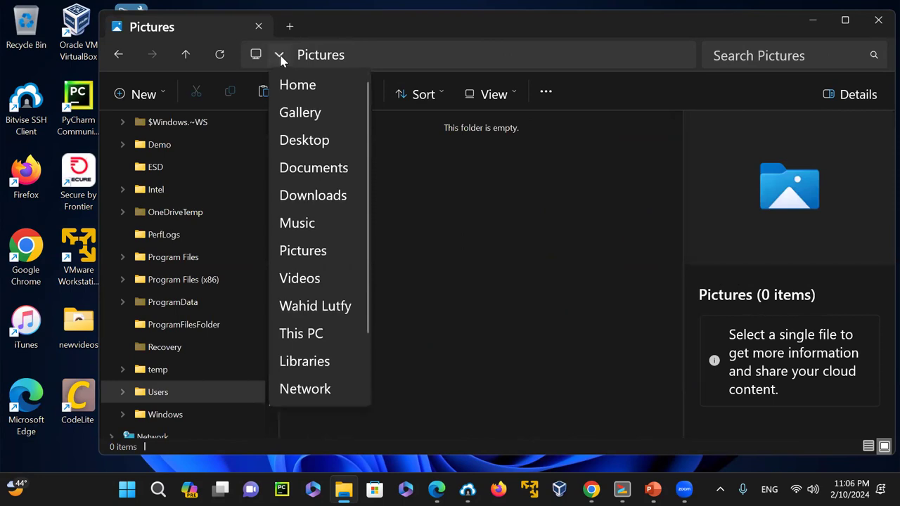
left_click(317, 314)
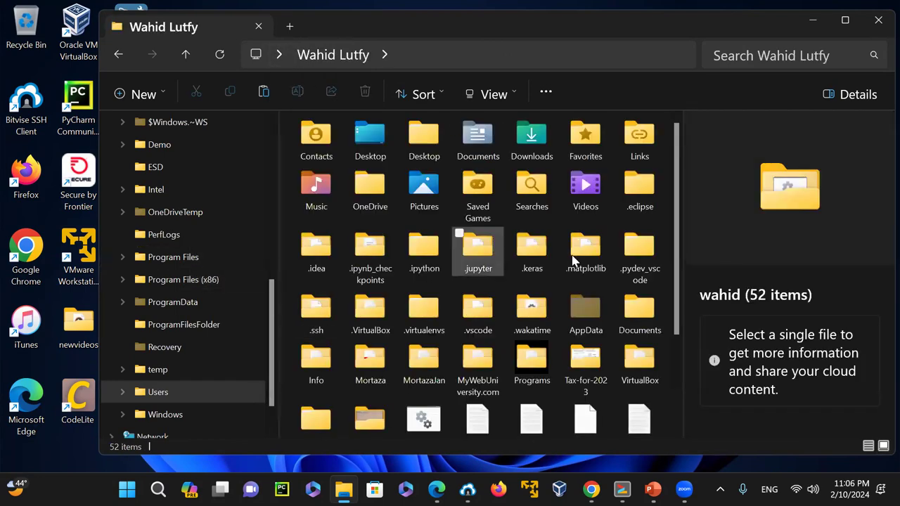
left_click(279, 55)
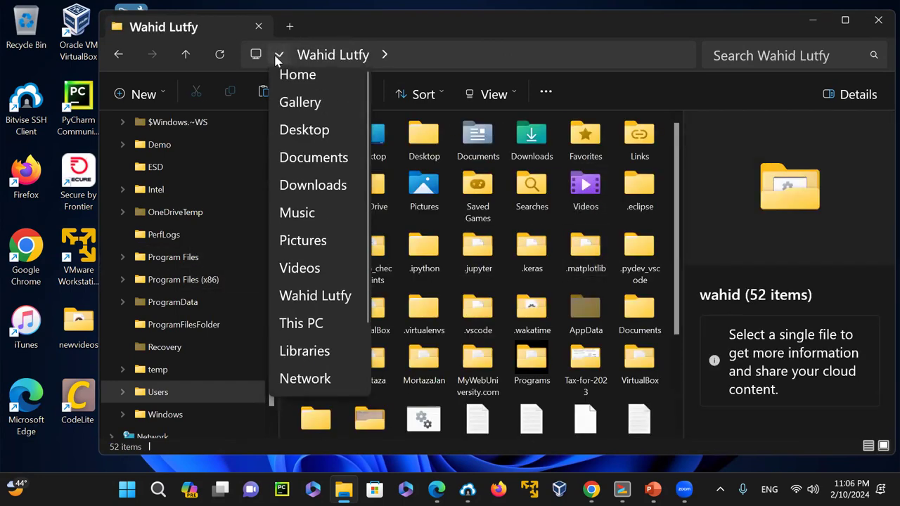
left_click(290, 335)
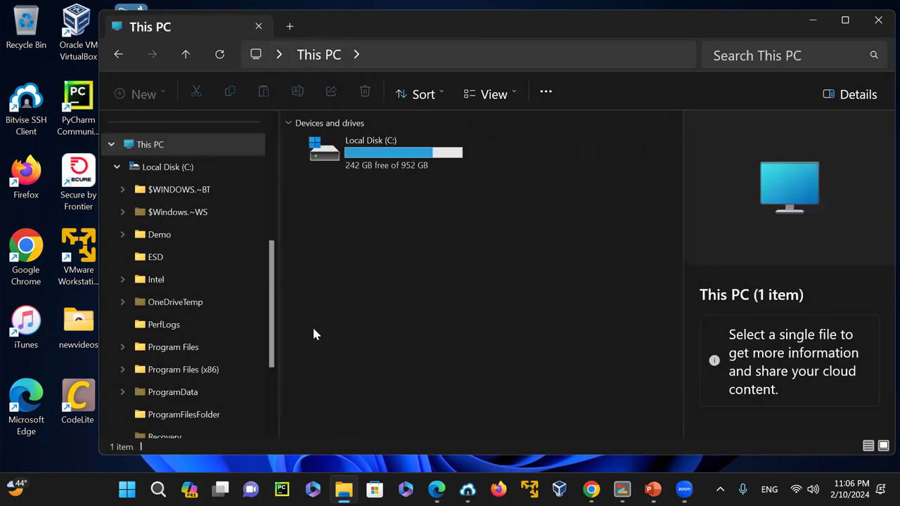
- Go to Videos and on to Home through the address path's root locations
left_click(279, 55)
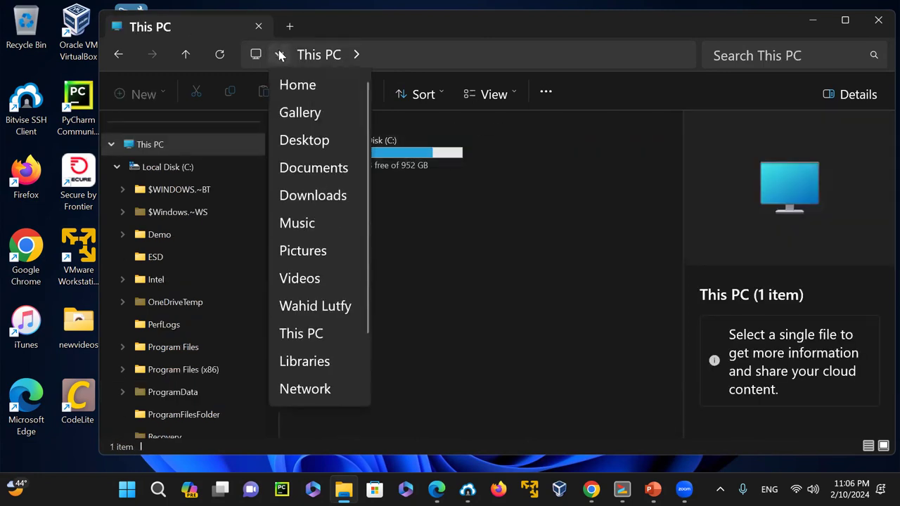
left_click(319, 284)
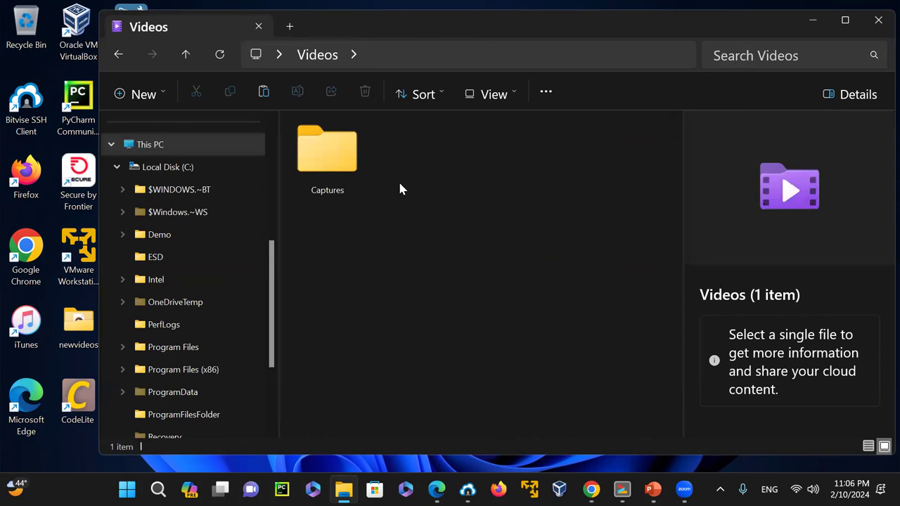
left_click(279, 56)
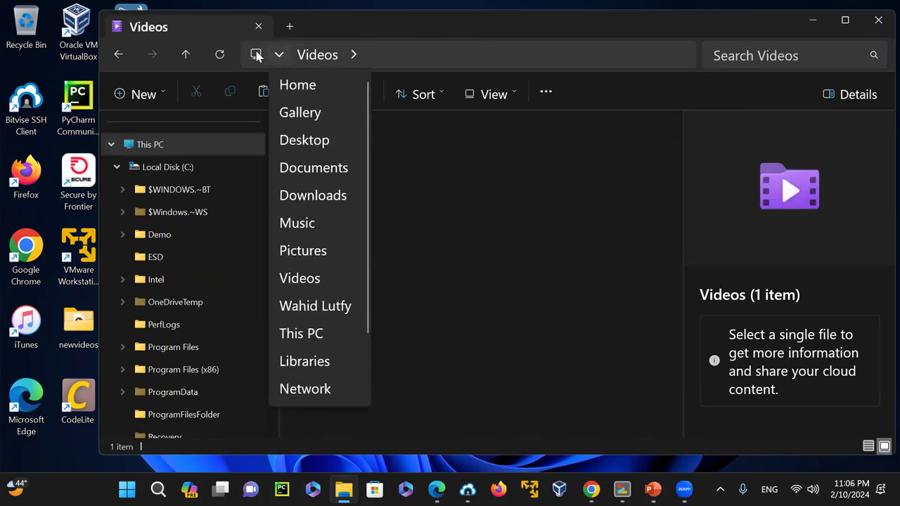
left_click(536, 228)
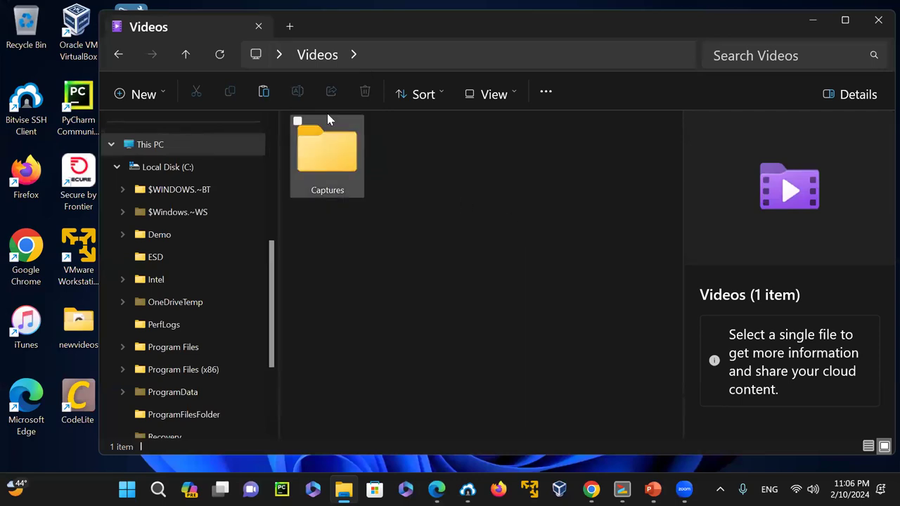
left_click(280, 56)
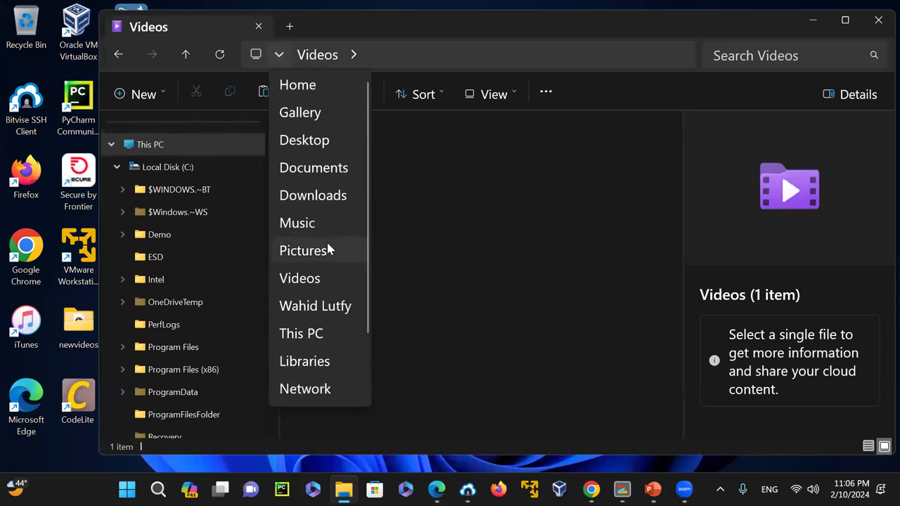
left_click(316, 85)
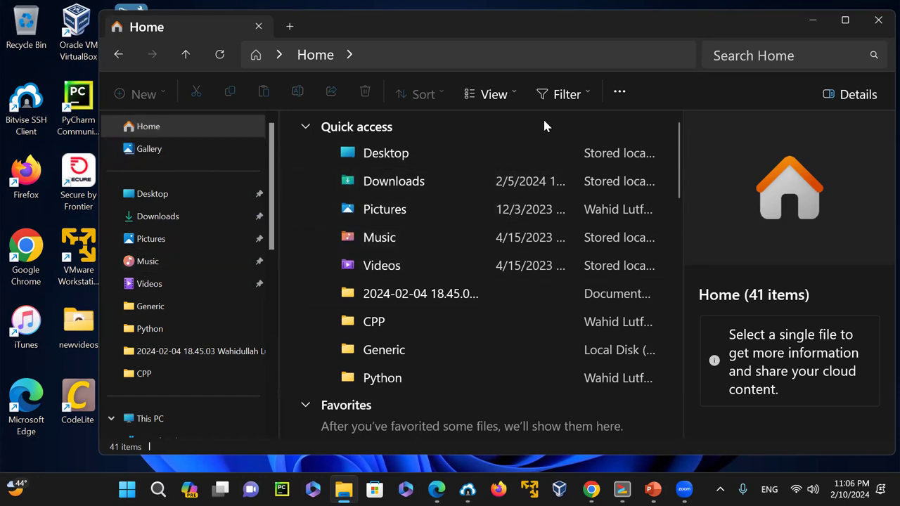
- View the file type filters on Home, and hide the navigation pane and show it again
left_click(588, 96)
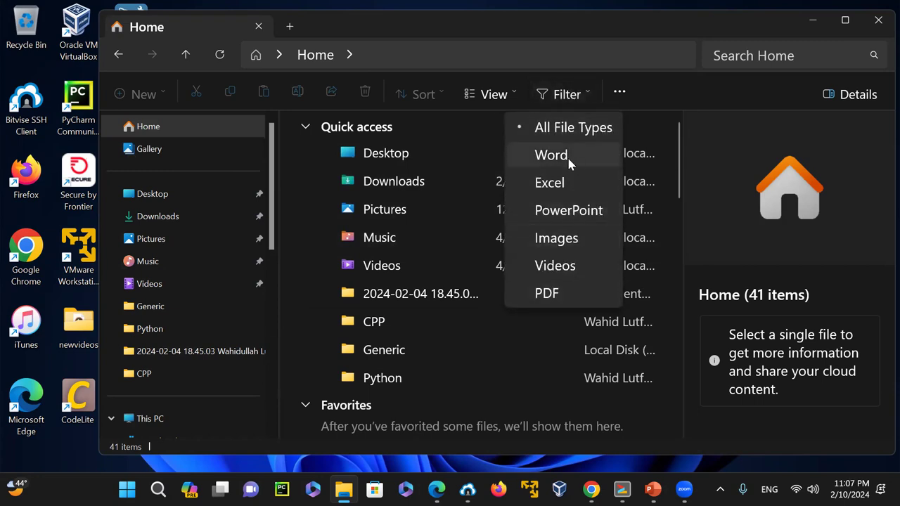
left_click(516, 95)
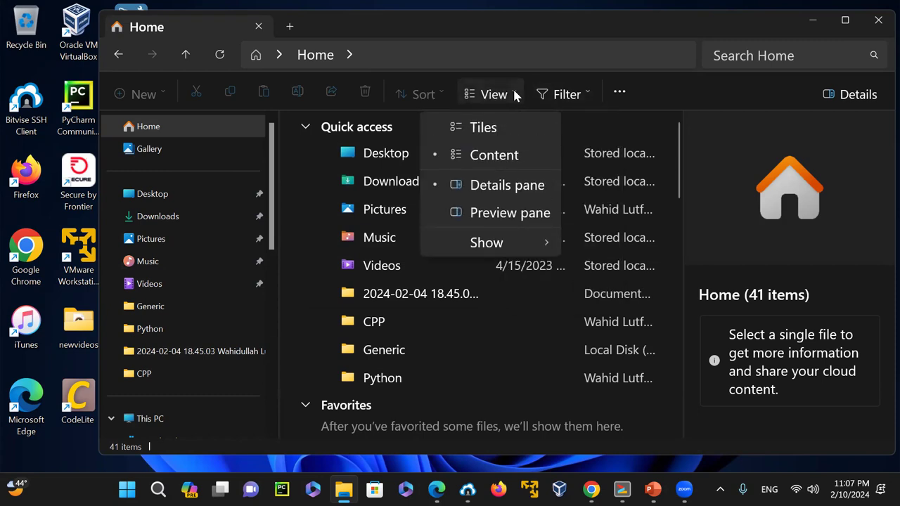
mouse_move(520, 245)
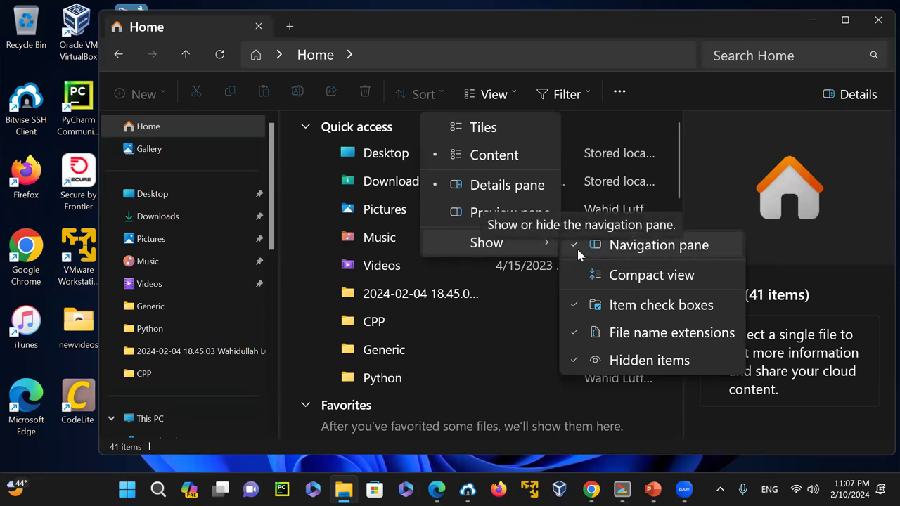
left_click(622, 246)
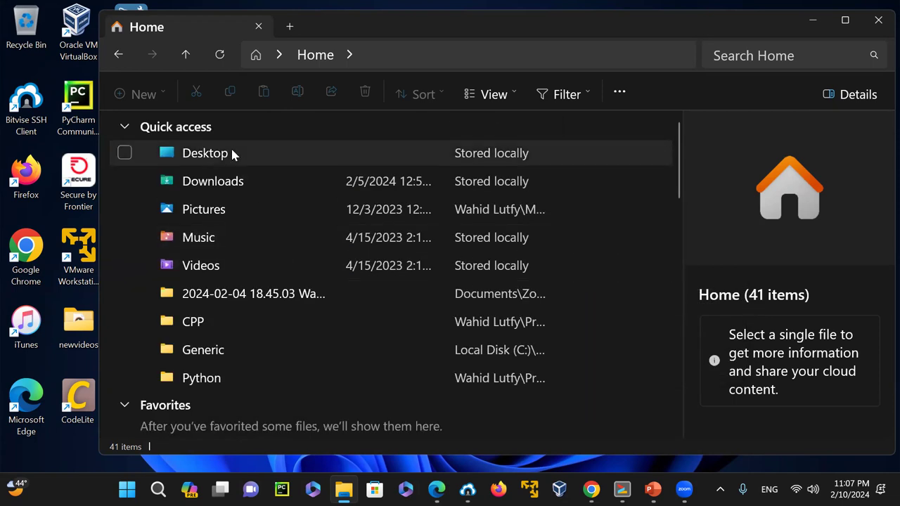
left_click(517, 90)
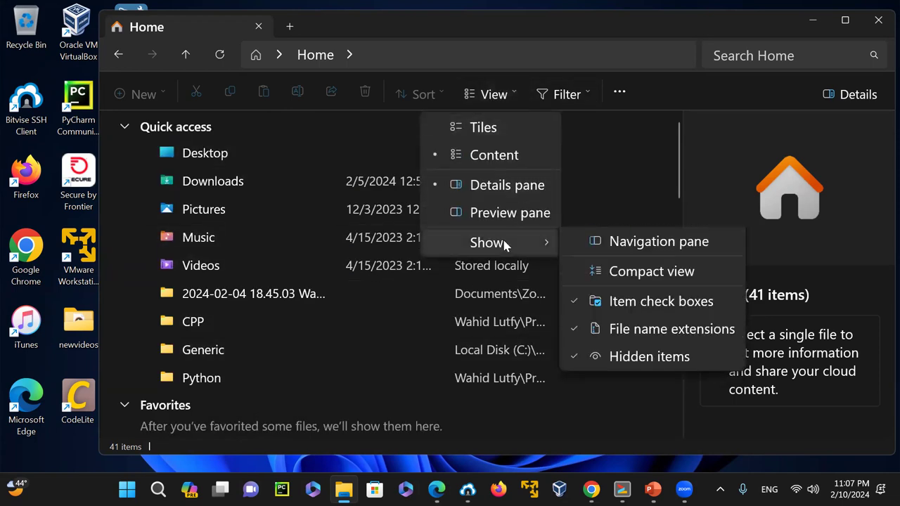
left_click(639, 250)
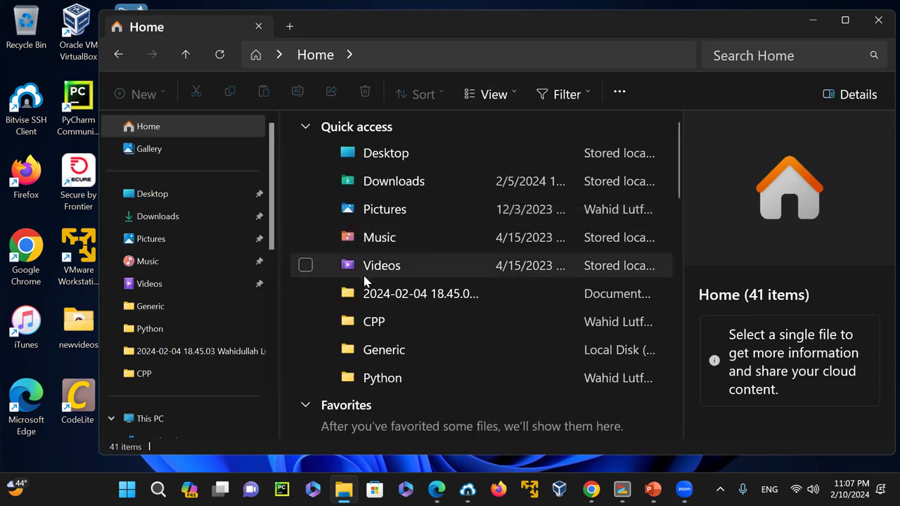
- Turn off item check boxes on Home, and open the Generic folder
left_click(512, 95)
mouse_move(499, 244)
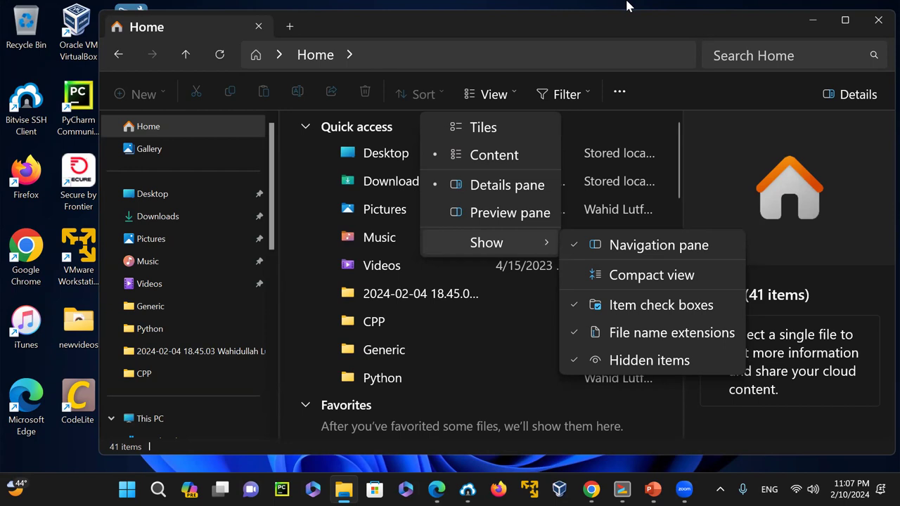
left_click(664, 304)
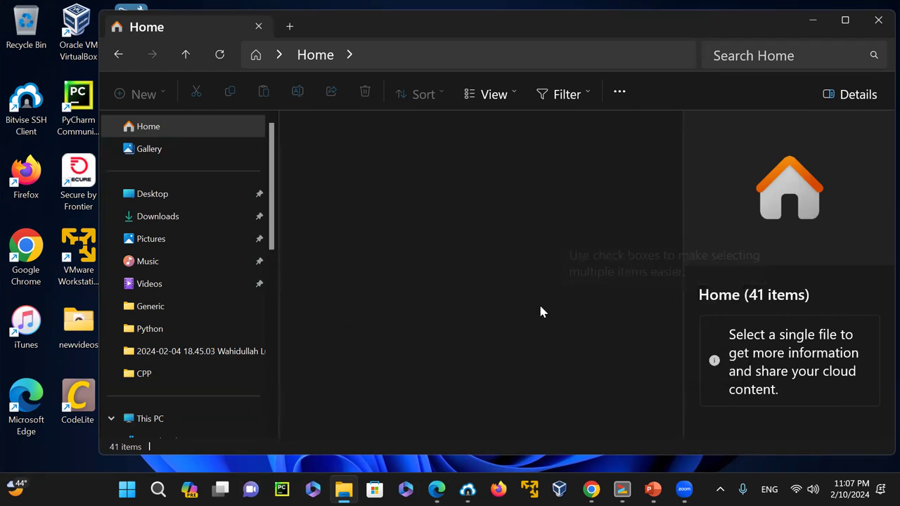
left_click(145, 307)
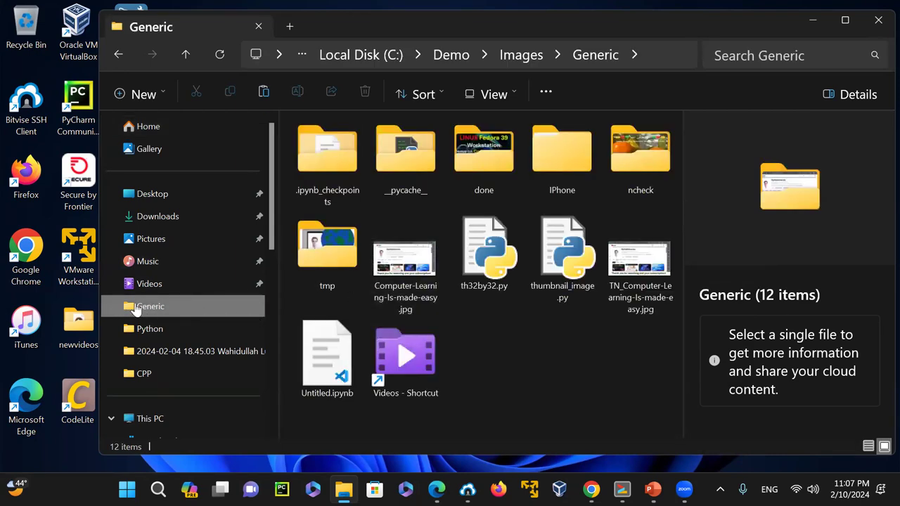
- Turn item check boxes back on in the Generic folder, and visit the Python folder before returning to Generic
left_click(497, 99)
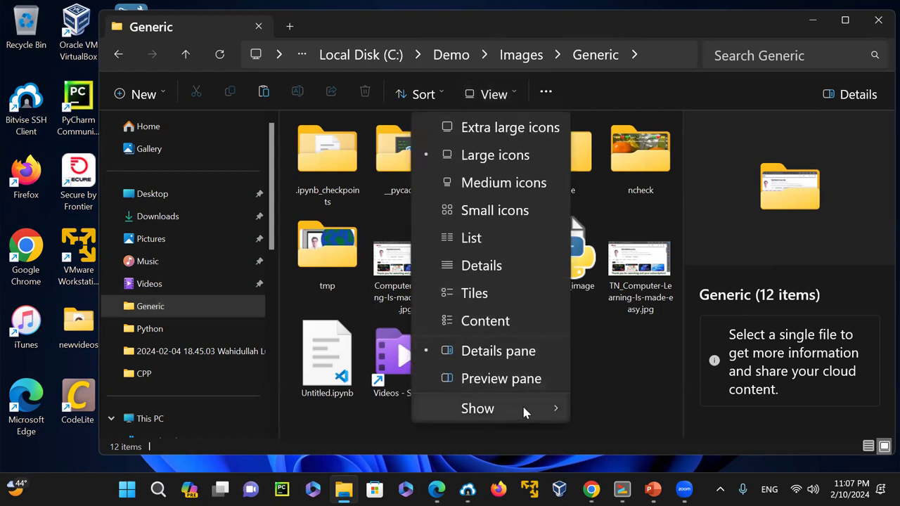
mouse_move(524, 408)
left_click(661, 352)
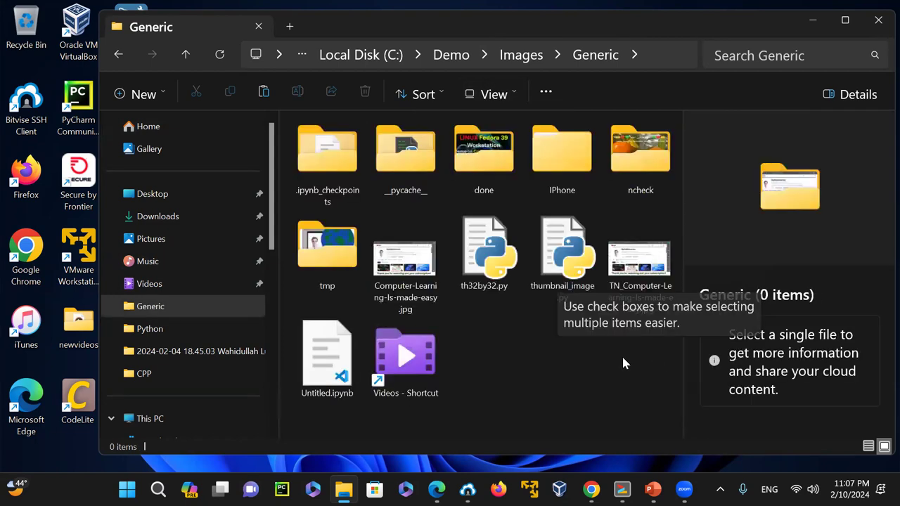
left_click(156, 332)
left_click(151, 307)
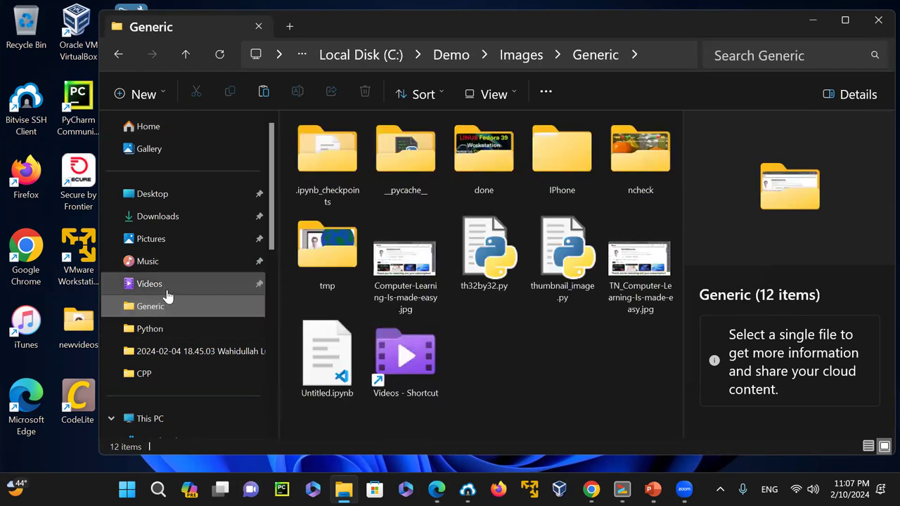
- Turn off item check boxes in the Generic folder, and check the Python folder before reopening Generic
left_click(512, 90)
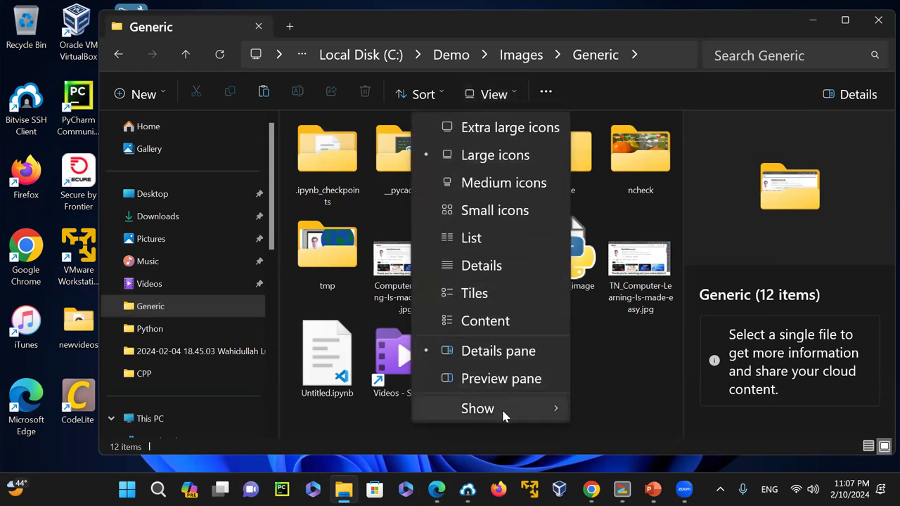
mouse_move(504, 412)
left_click(685, 354)
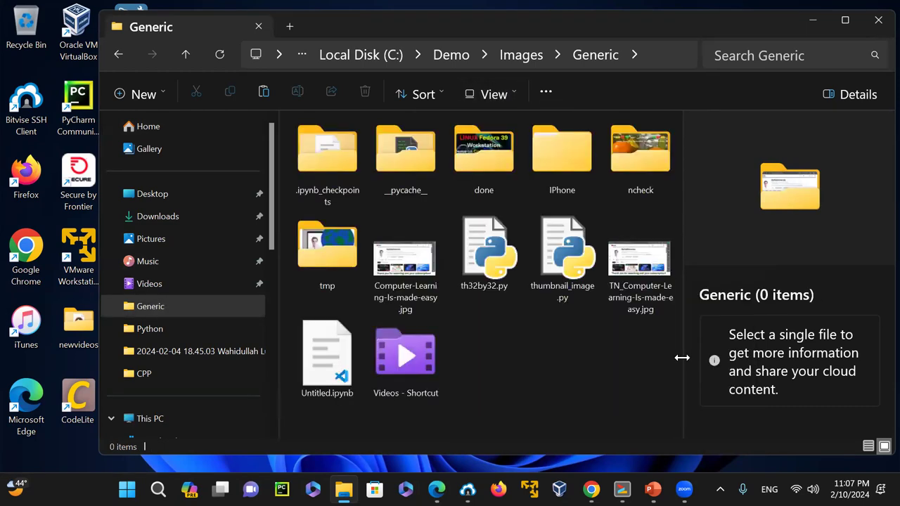
left_click(149, 335)
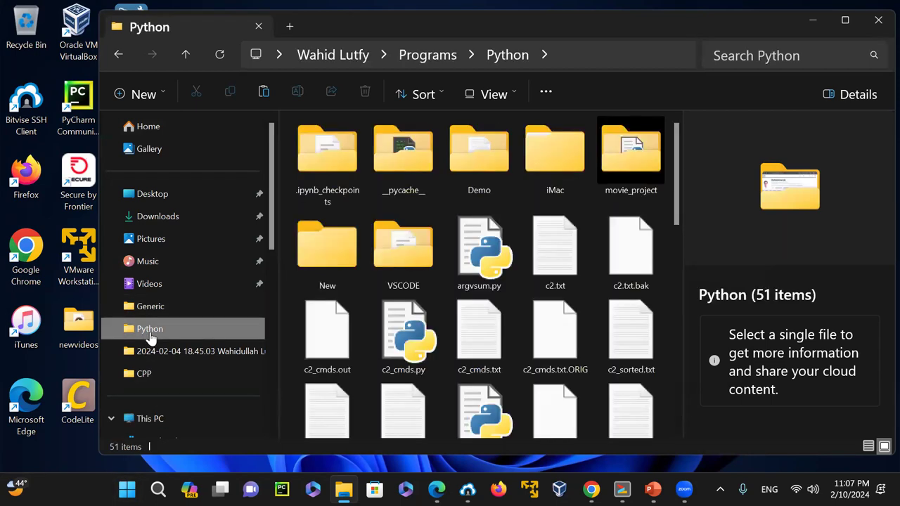
left_click(145, 308)
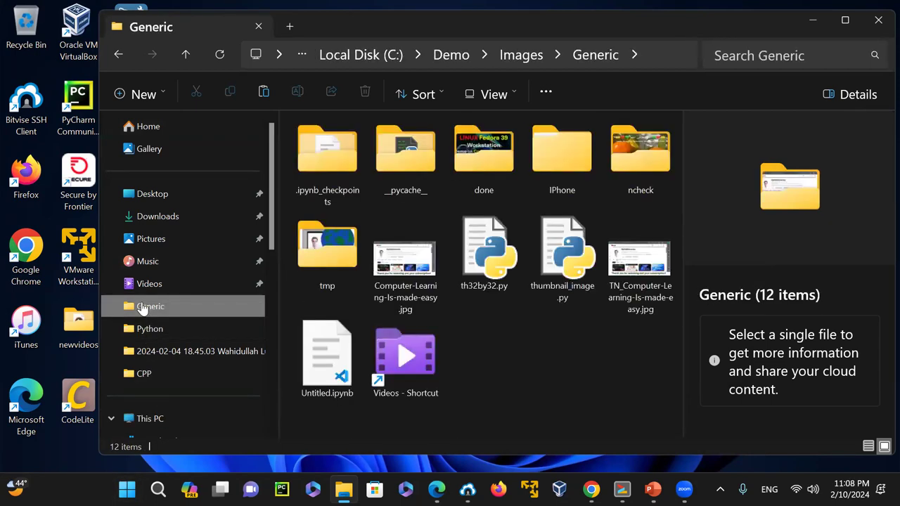
- Display the Generic folder's contents in List view, and select the IPhone folder
left_click(515, 90)
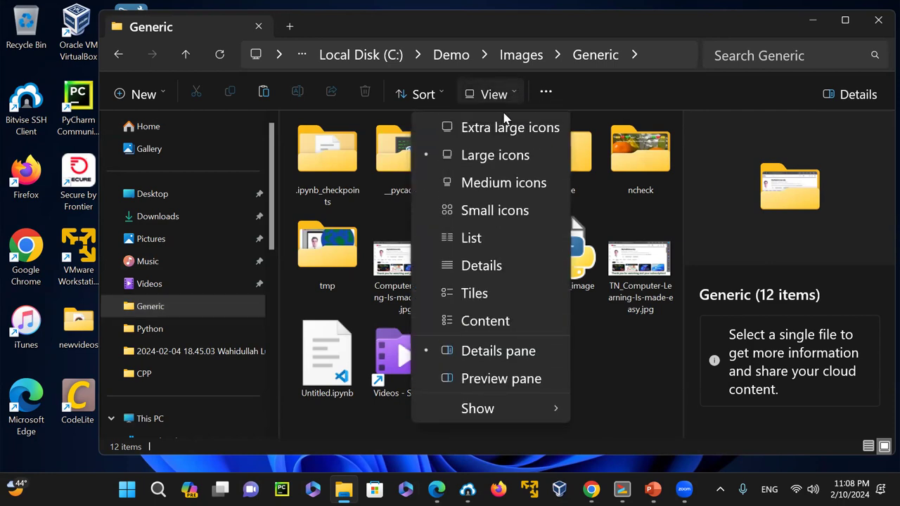
left_click(504, 155)
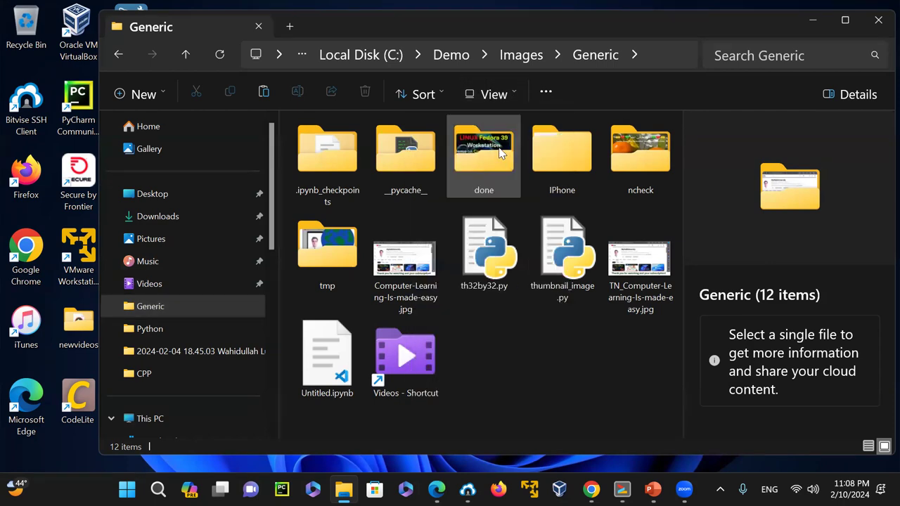
left_click(514, 92)
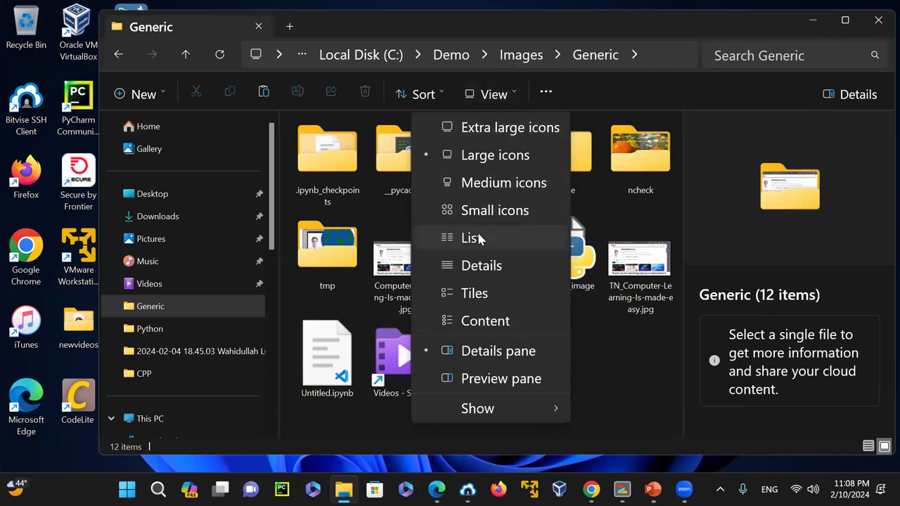
left_click(479, 239)
left_click(310, 172)
left_click(326, 200)
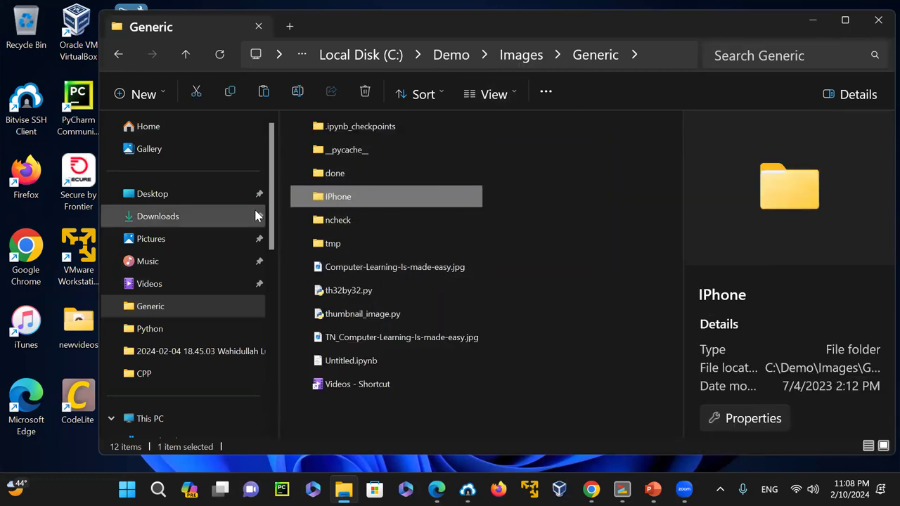
- Open This PC and collapse its folder tree in the navigation pane
scroll(281, 264, "down", 3)
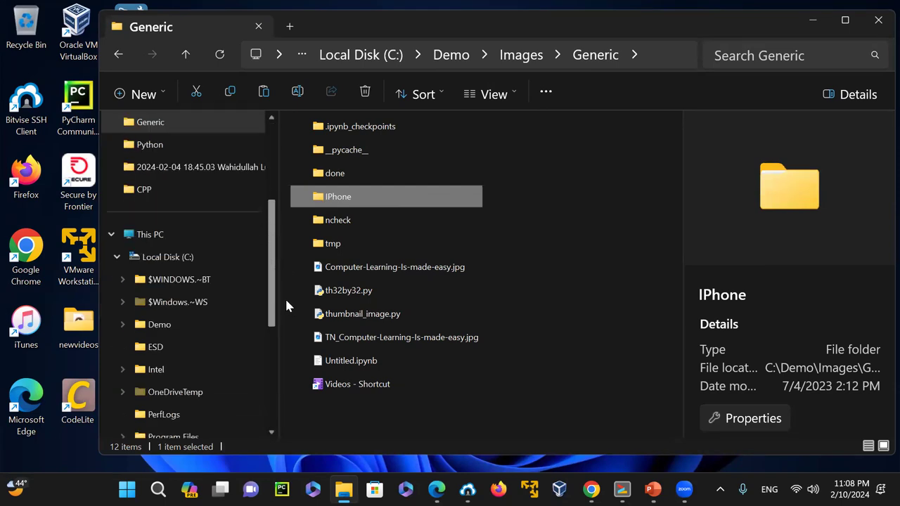
scroll(233, 281, "up", 1)
left_click(131, 258)
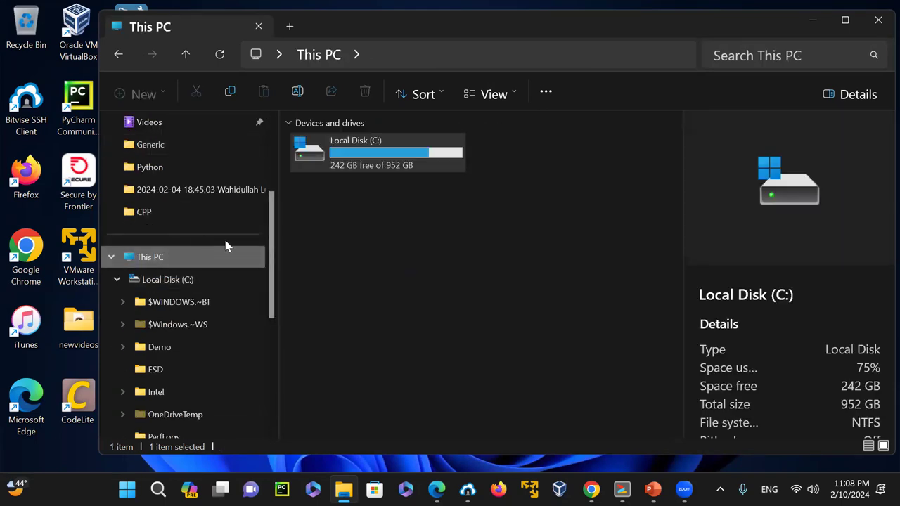
double_click(165, 257)
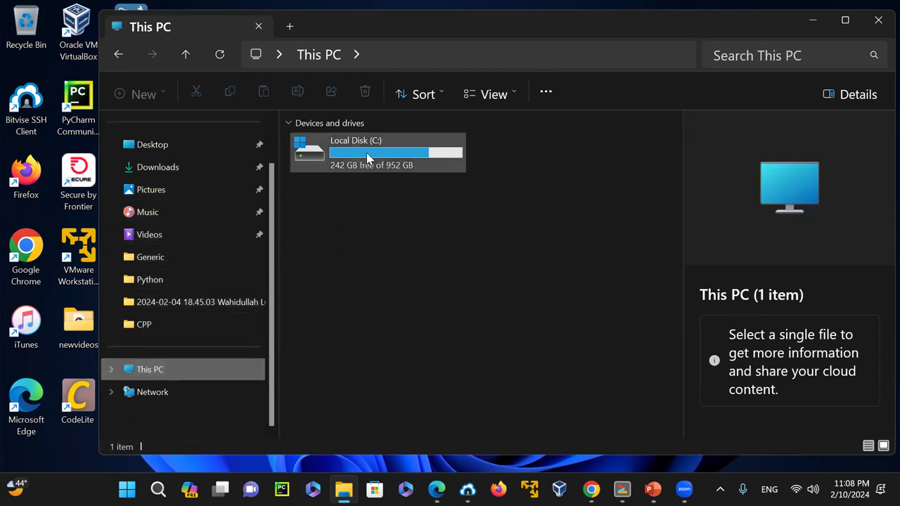
- Hide the navigation pane while viewing This PC
left_click(513, 93)
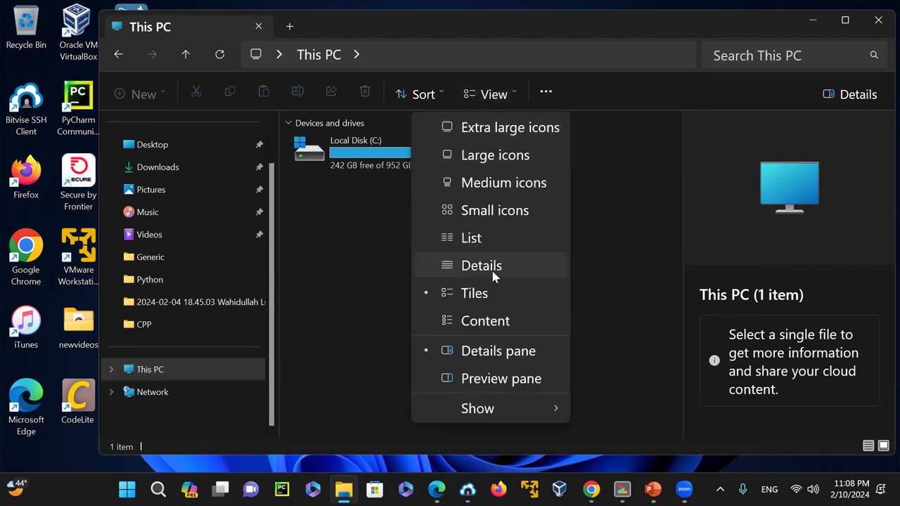
mouse_move(510, 413)
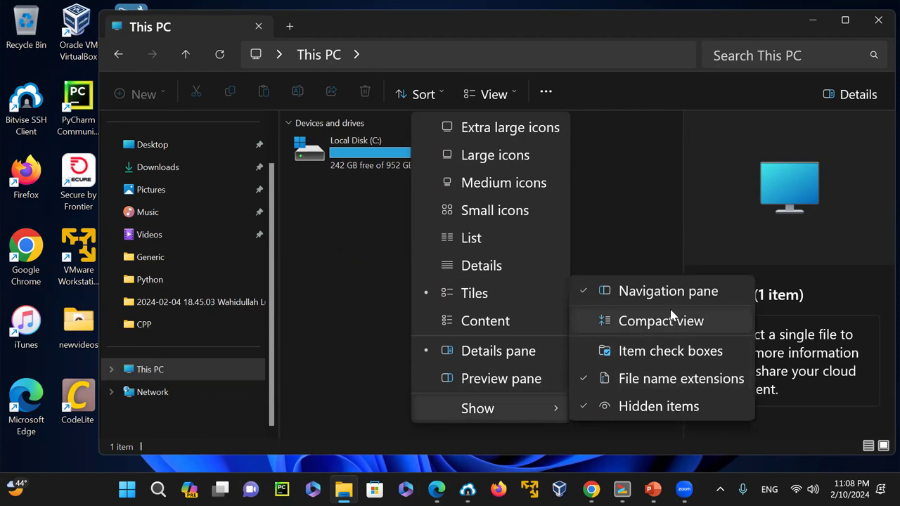
left_click(618, 291)
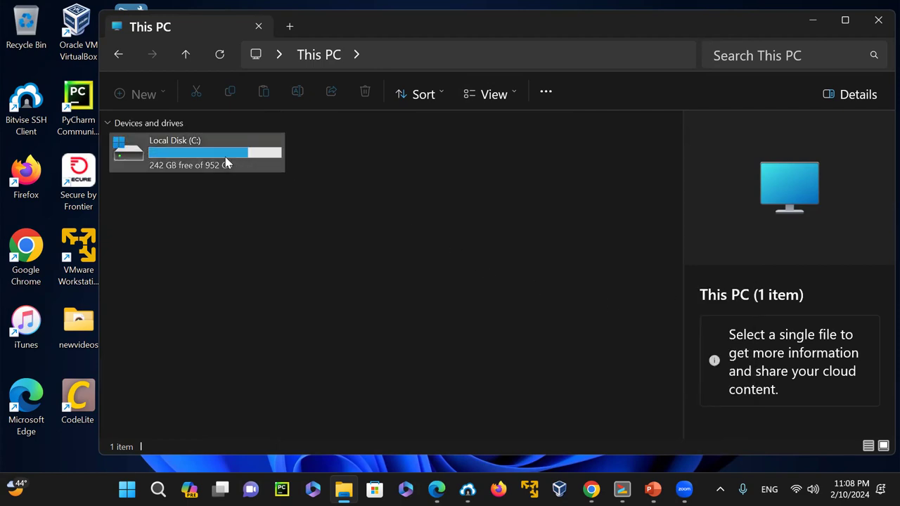
- Turn on item check boxes in Local Disk (C:), and select the Program Files folder
double_click(195, 144)
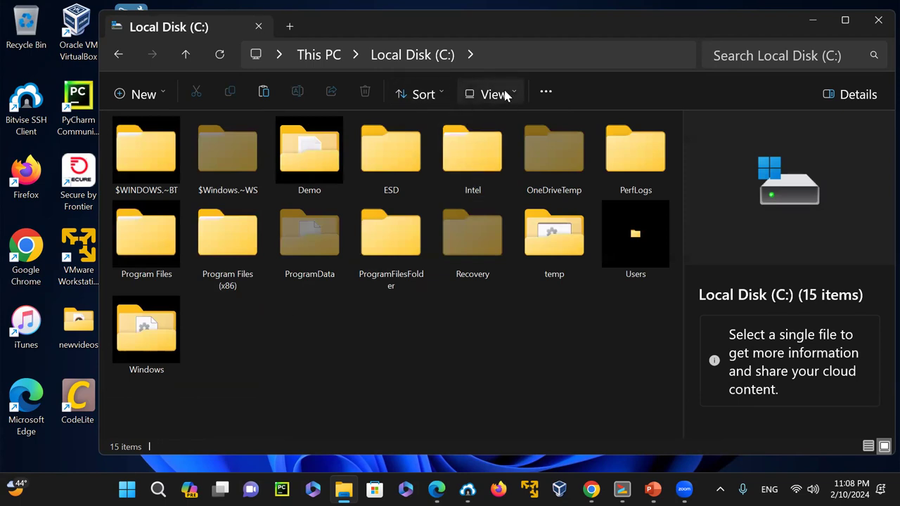
left_click(381, 156)
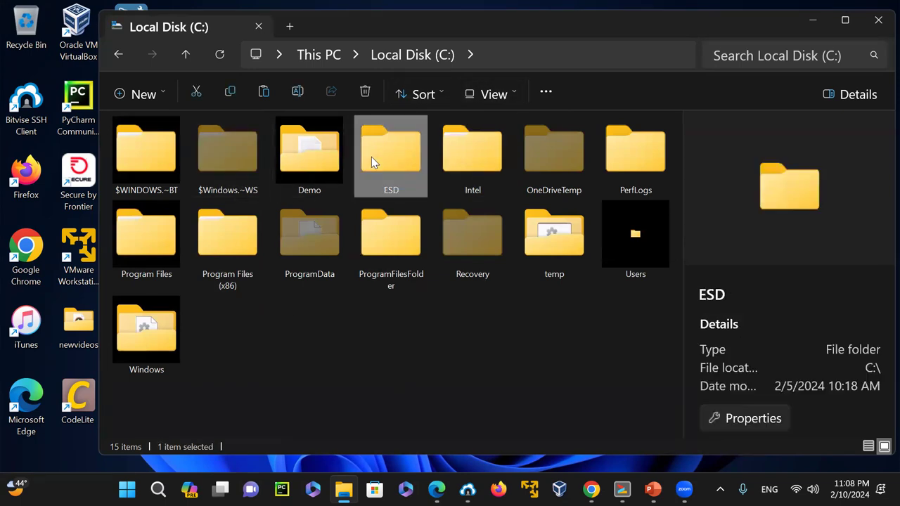
left_click(516, 93)
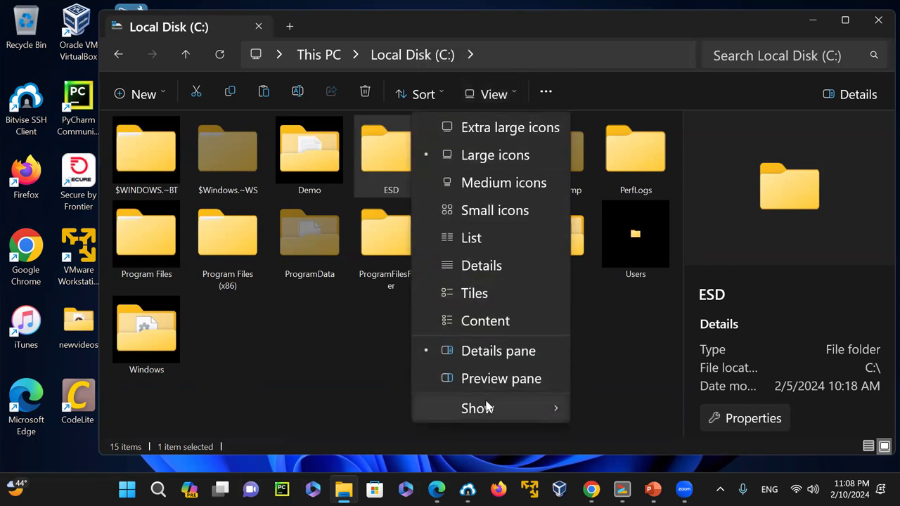
mouse_move(488, 409)
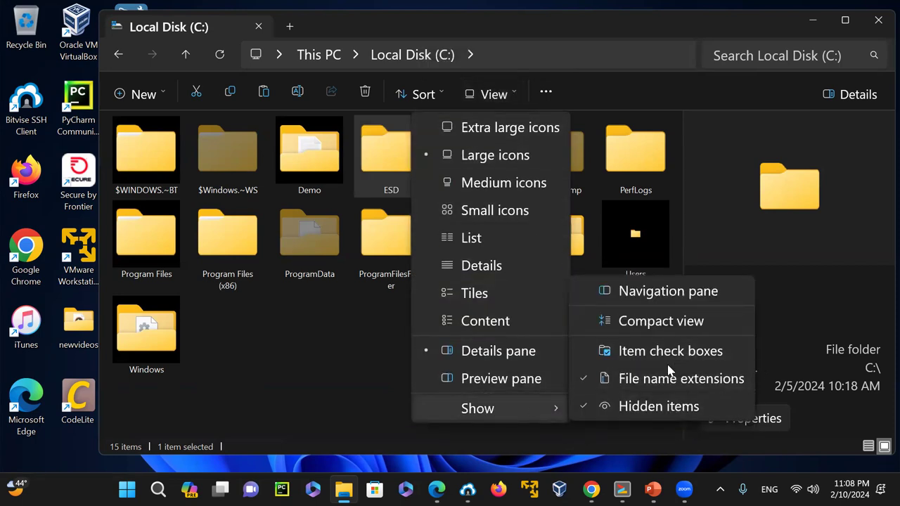
left_click(654, 351)
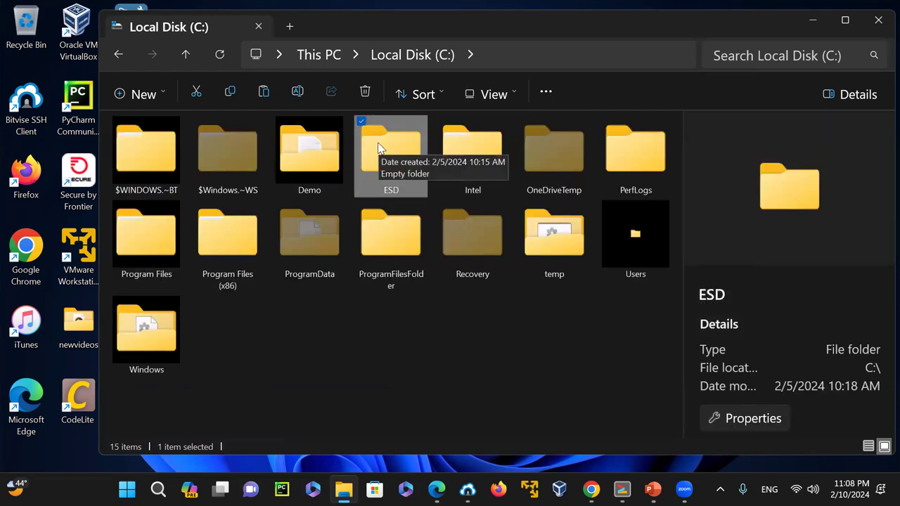
left_click(293, 143)
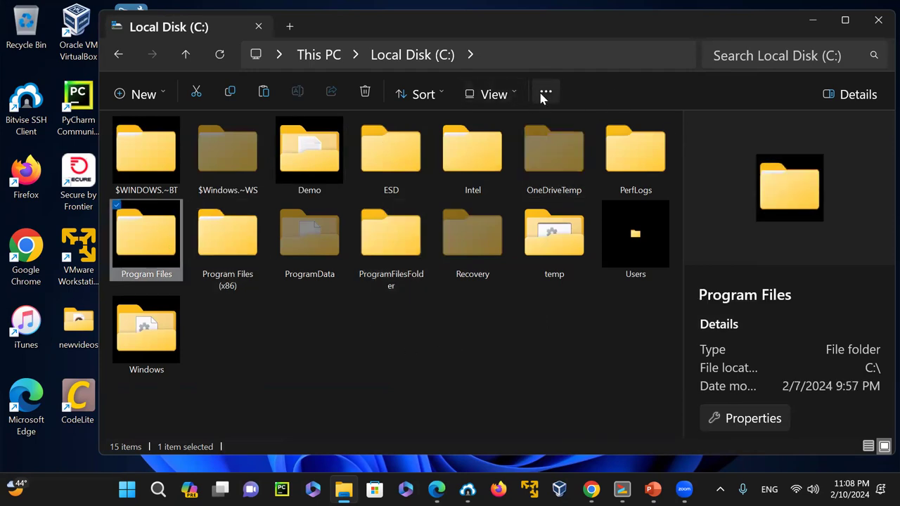
- Show the navigation pane again while viewing Local Disk (C:)
left_click(518, 96)
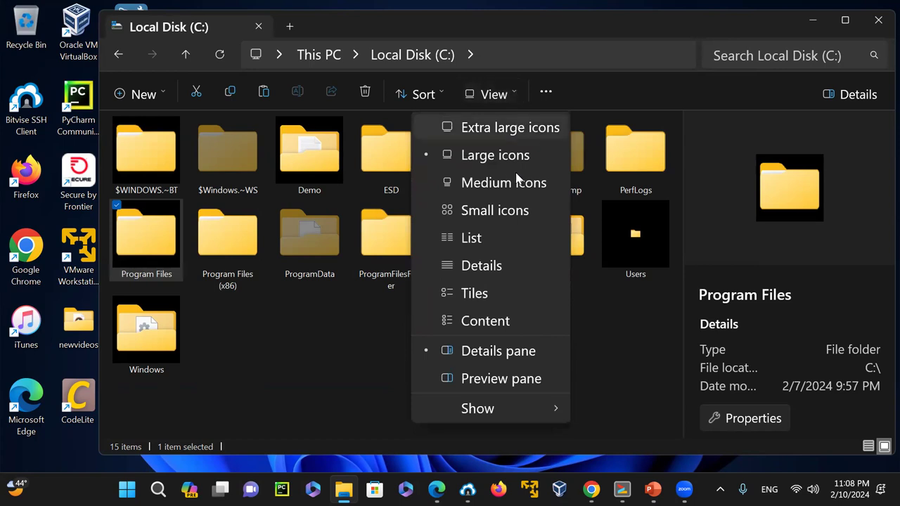
mouse_move(501, 410)
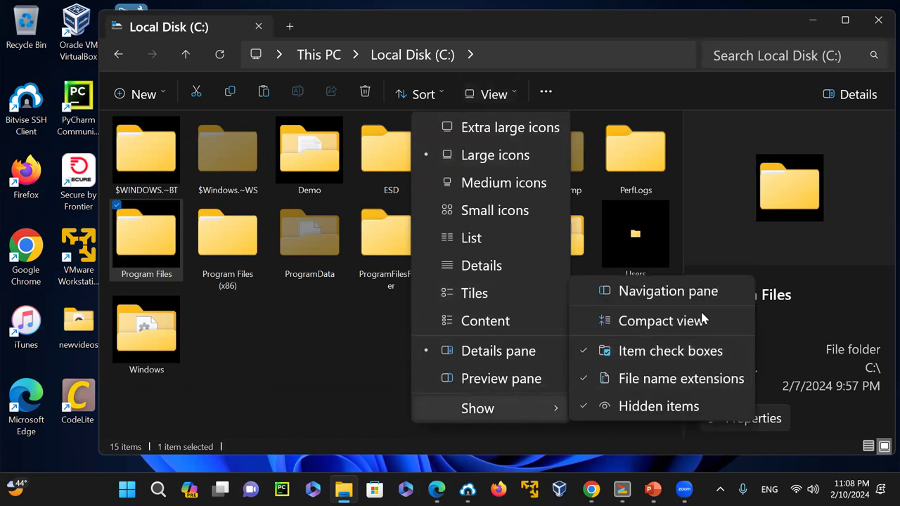
left_click(668, 291)
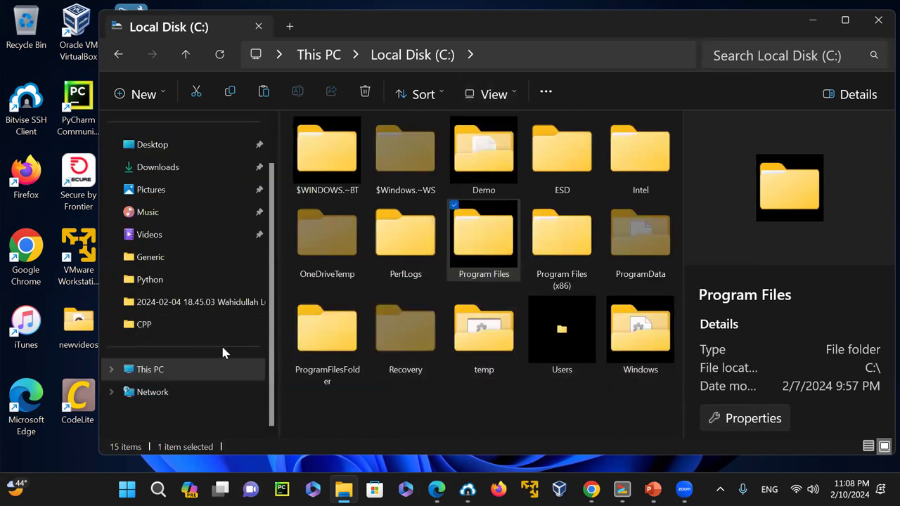
- Check the item check boxes by selecting the done folder in Generic and the Demo folder in Python
left_click(150, 259)
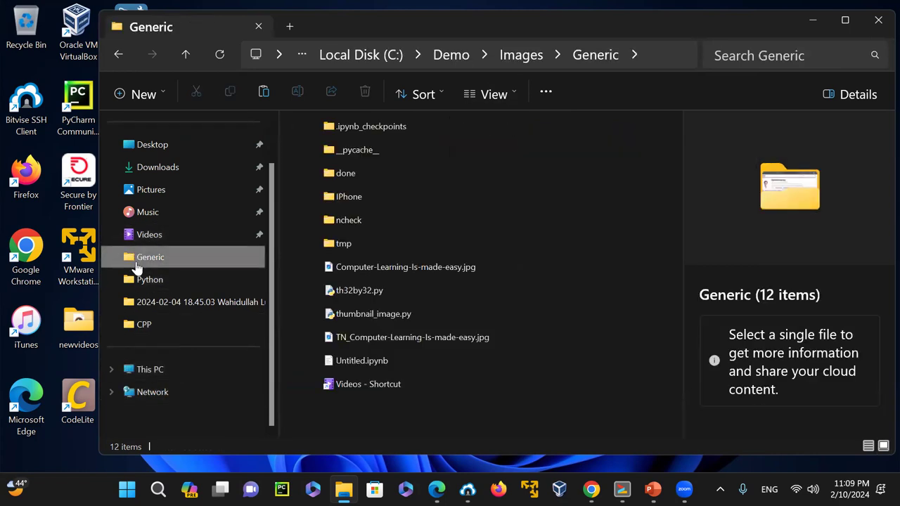
left_click(340, 174)
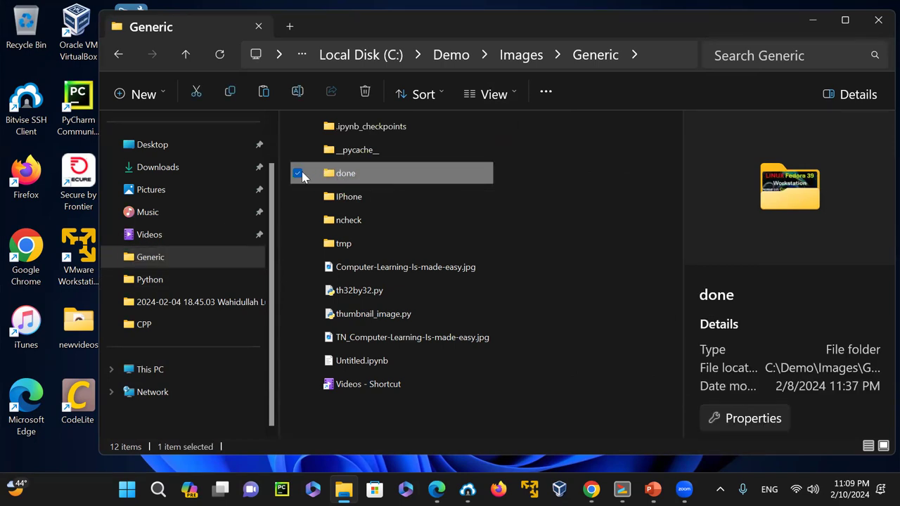
left_click(151, 283)
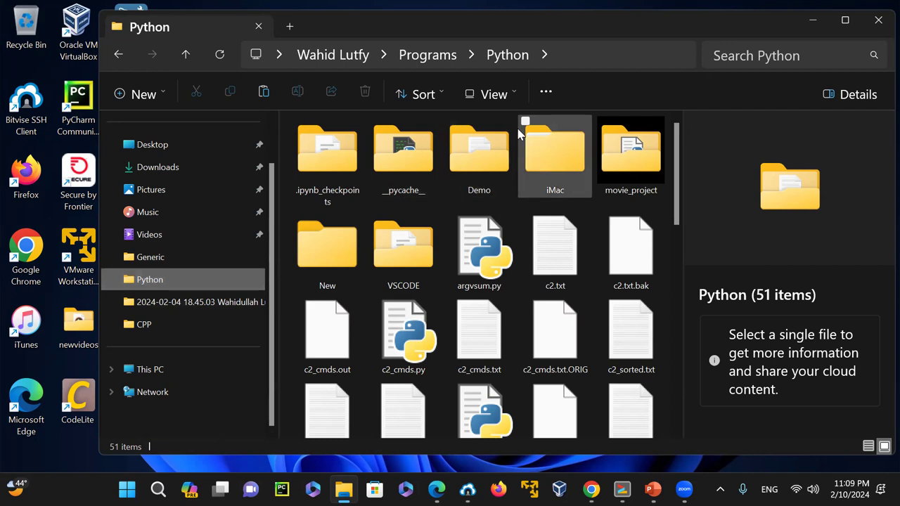
left_click(491, 158)
mouse_move(458, 127)
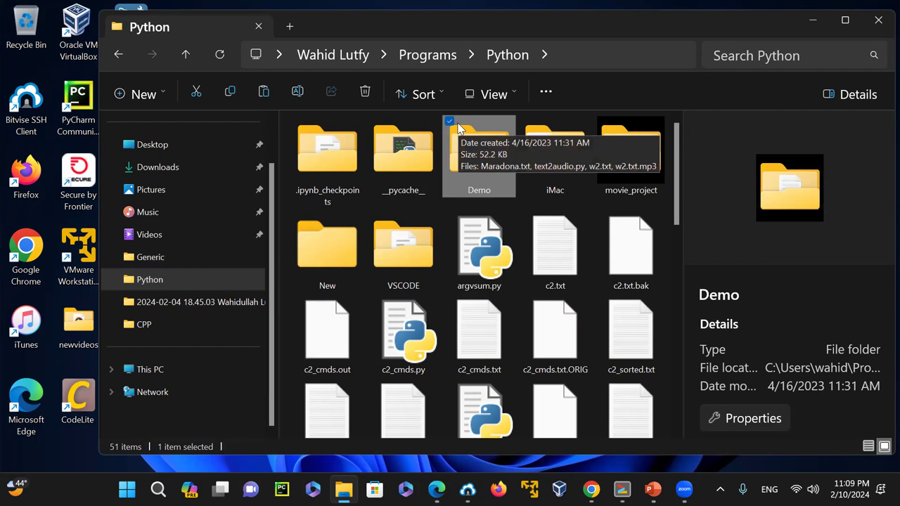
- Hide the navigation pane in the Python folder, and select the iMac folder
left_click(516, 94)
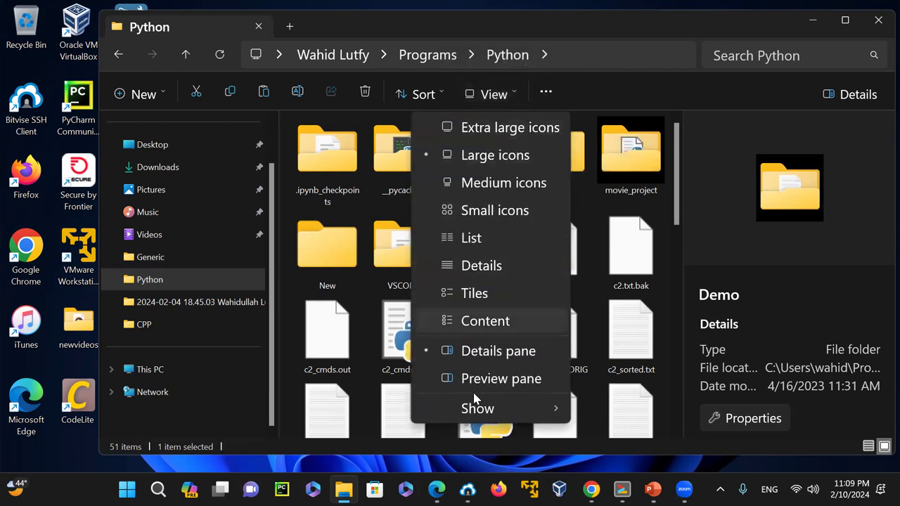
left_click(542, 412)
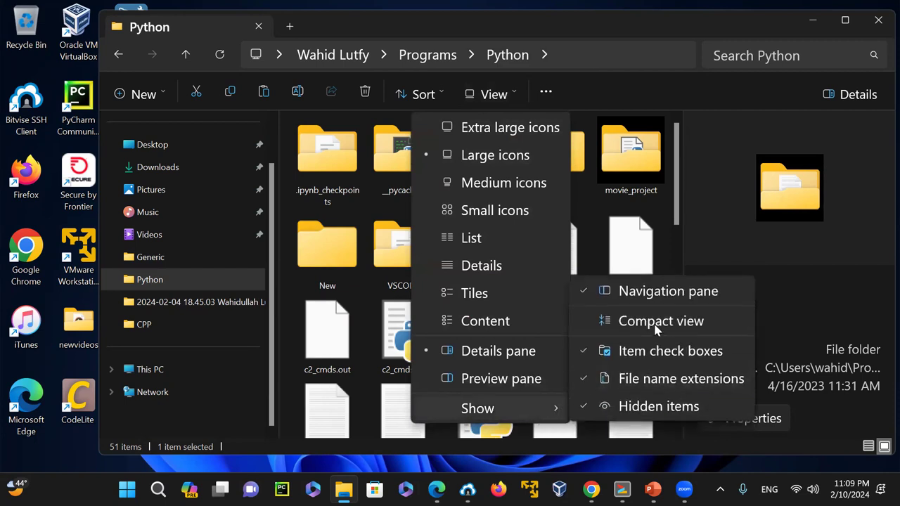
left_click(651, 292)
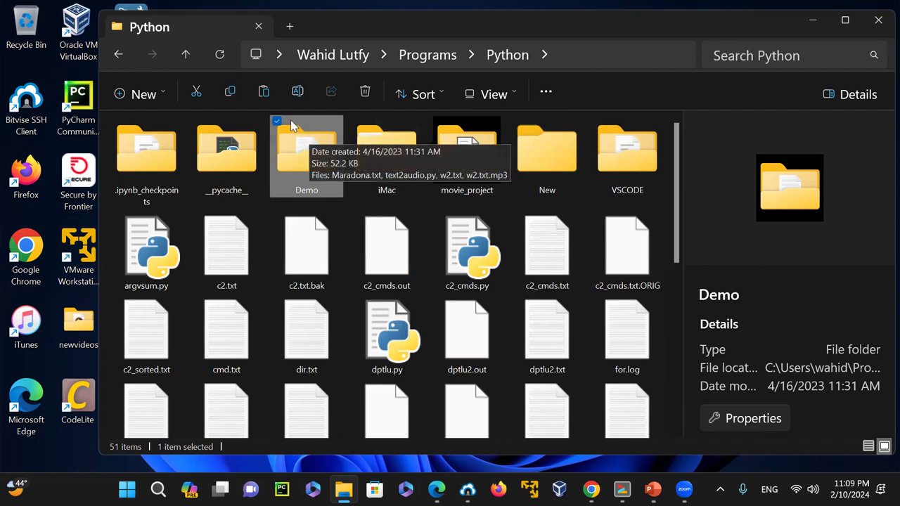
left_click(391, 148)
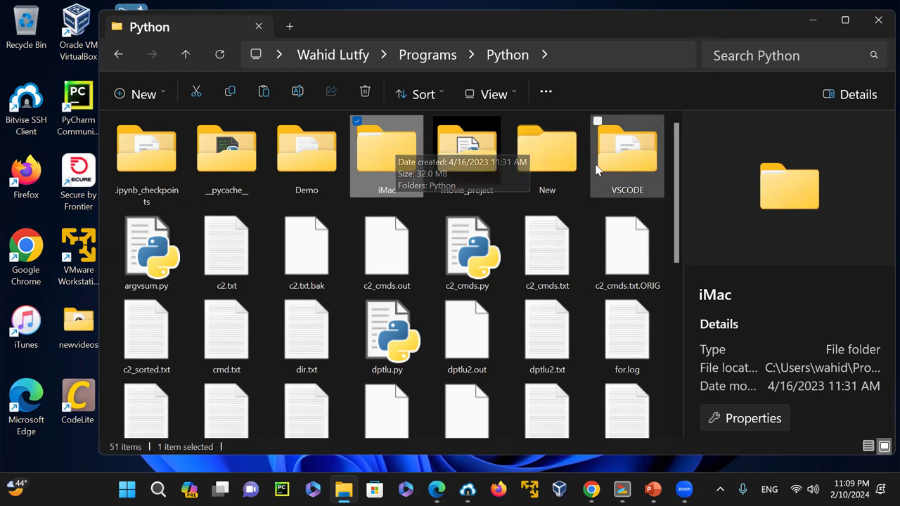
- Go back through Generic to Local Disk (C:), and close the File Explorer window
left_click(119, 57)
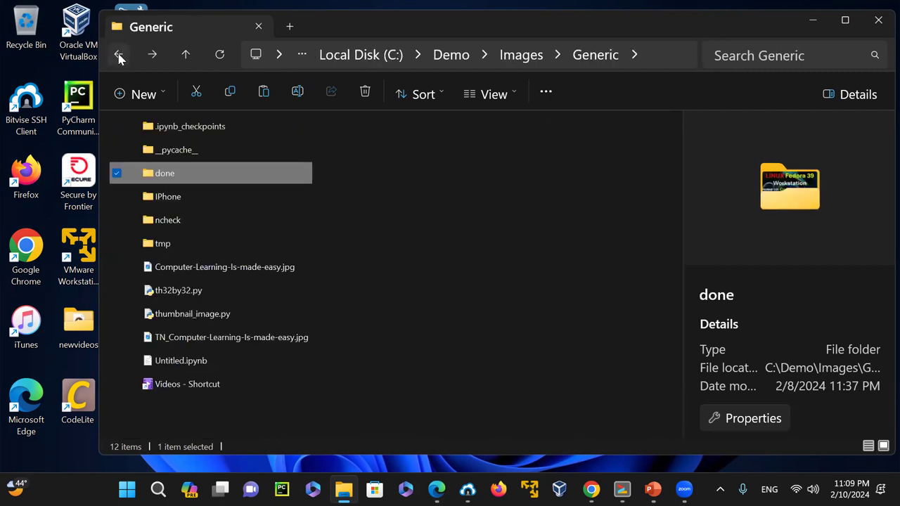
left_click(117, 55)
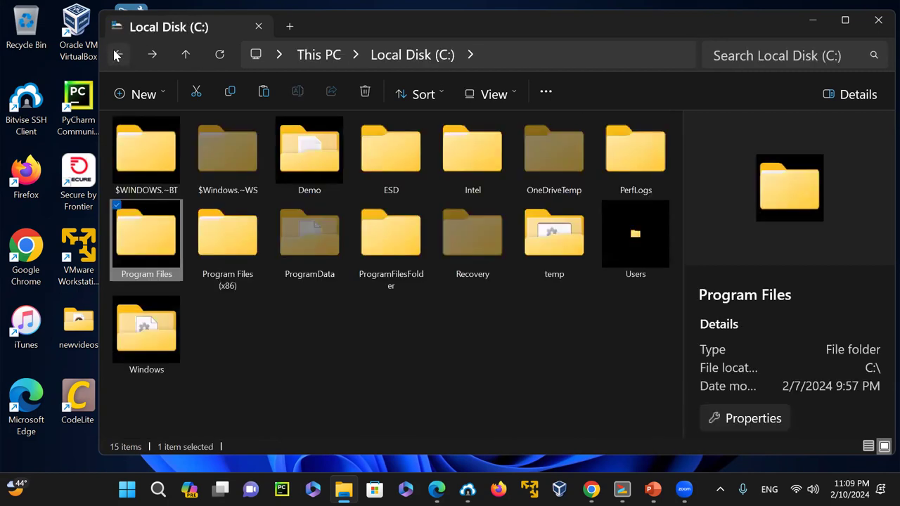
left_click(878, 20)
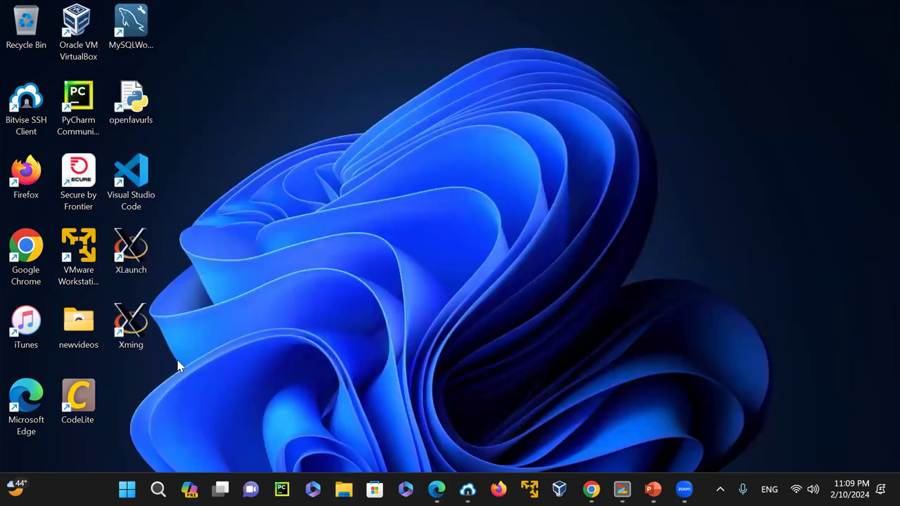
- Open the desktop icon settings from the Themes page of the desktop's personalization settings
right_click(246, 42)
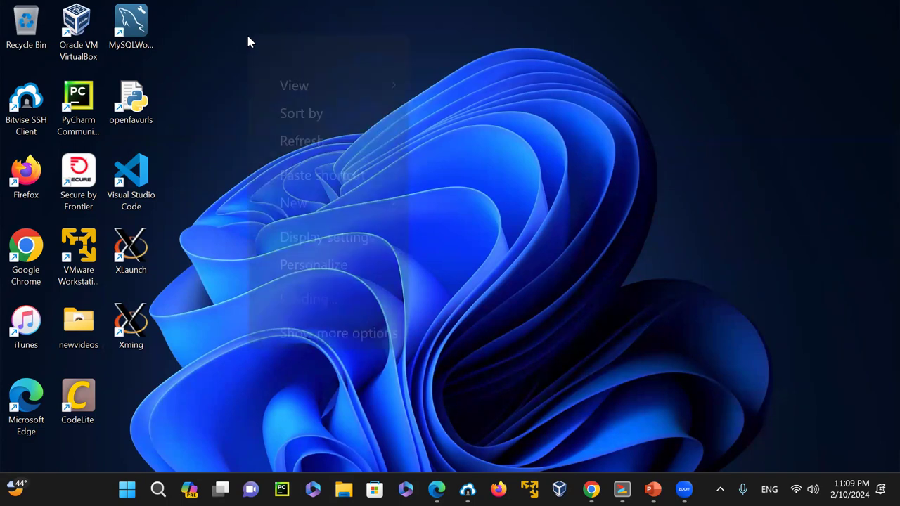
left_click(345, 265)
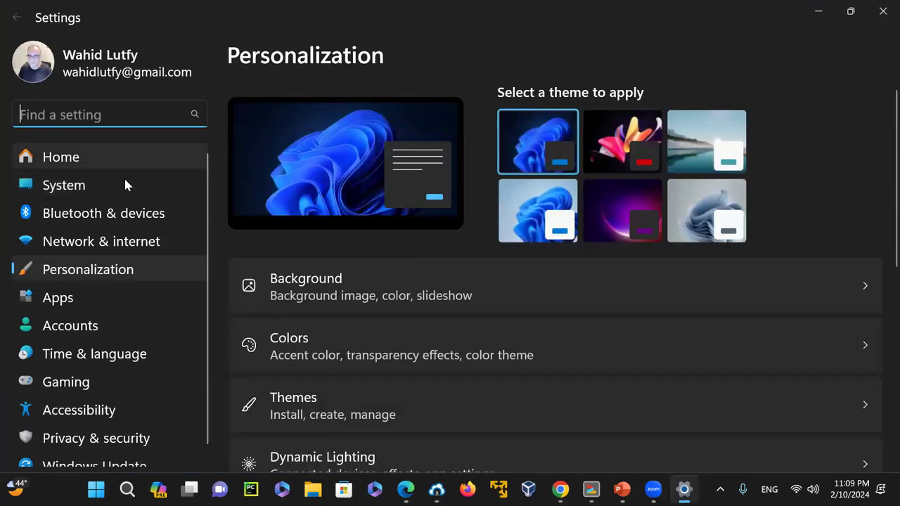
scroll(420, 352, "down", 2)
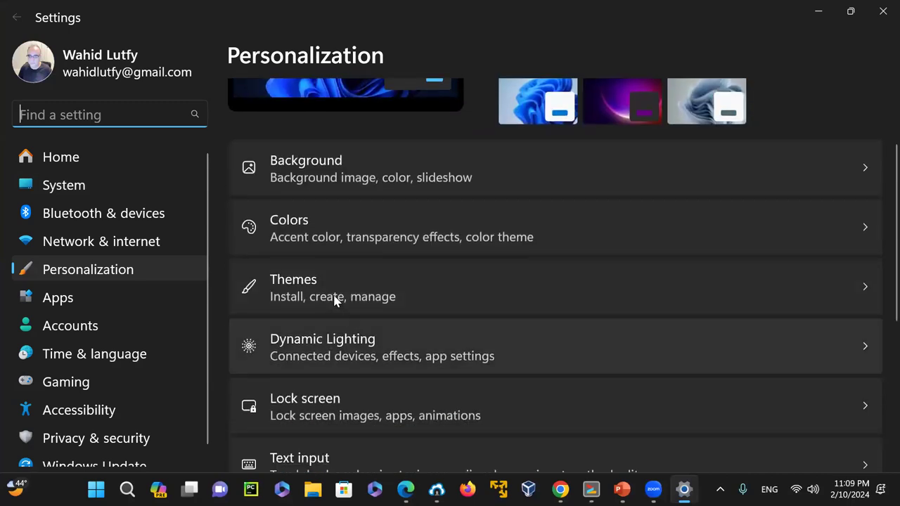
left_click(336, 298)
scroll(482, 340, "down", 5)
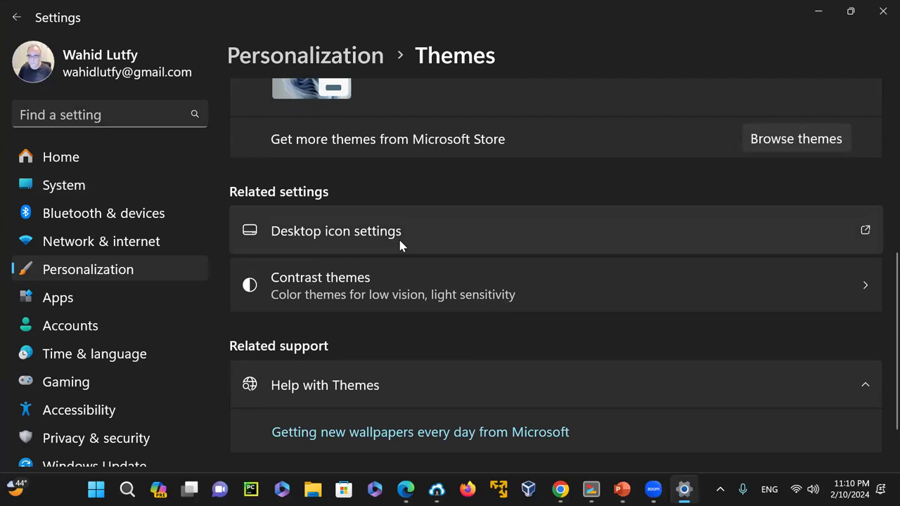
left_click(399, 240)
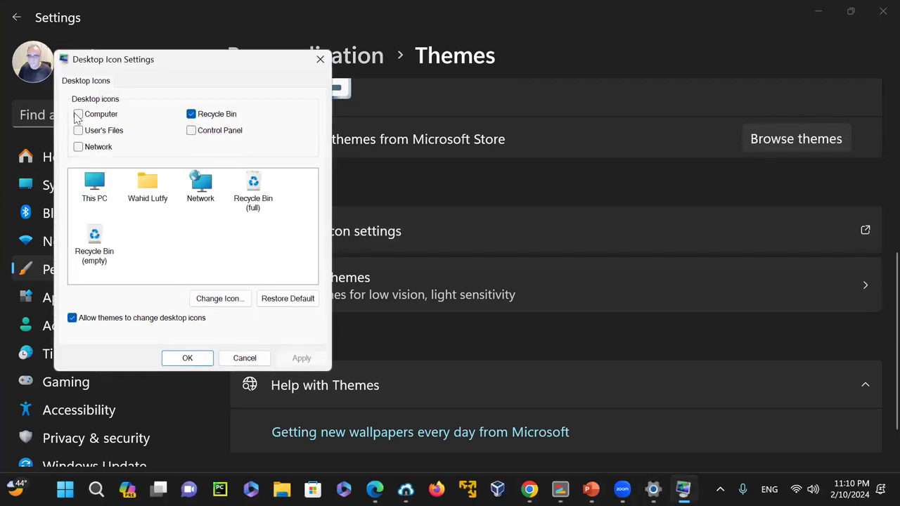
- Add the Network icon to the desktop, and minimize Settings to reveal the desktop
left_click(78, 146)
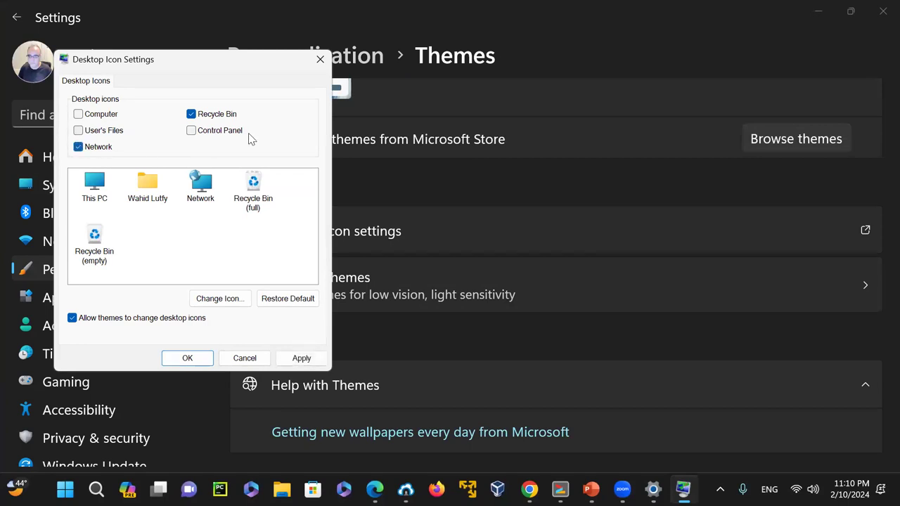
left_click(301, 358)
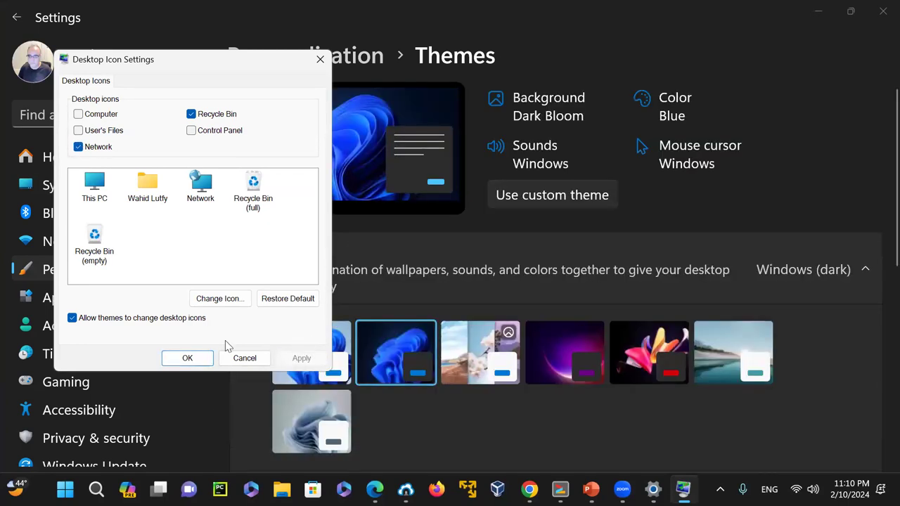
left_click(187, 358)
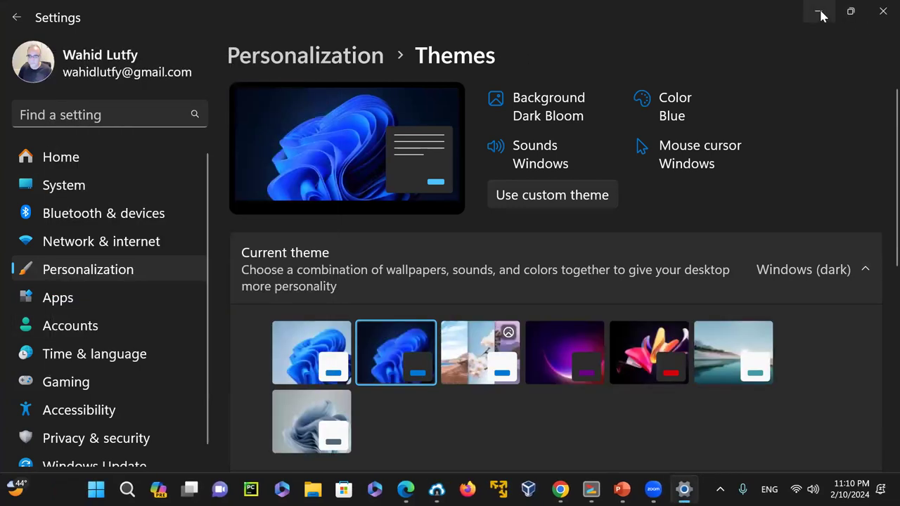
left_click(819, 13)
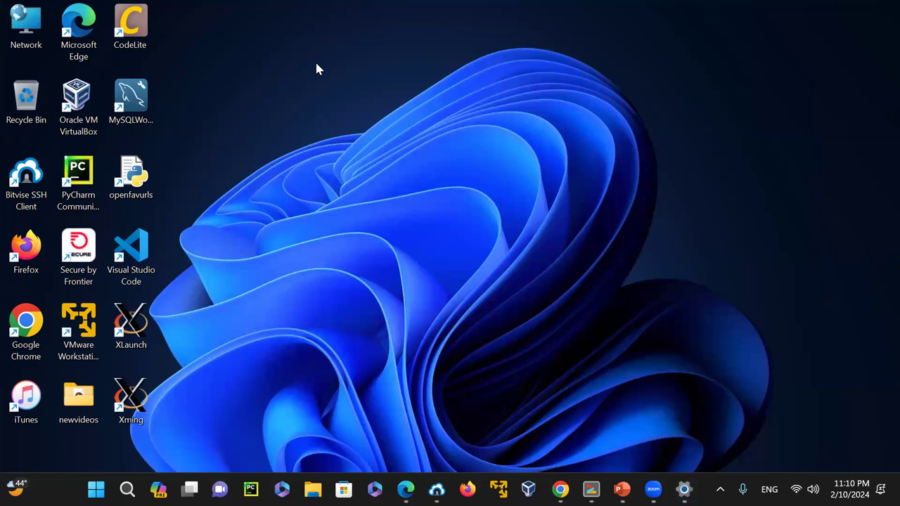
- Open the Network location from the desktop, and close its window
double_click(32, 21)
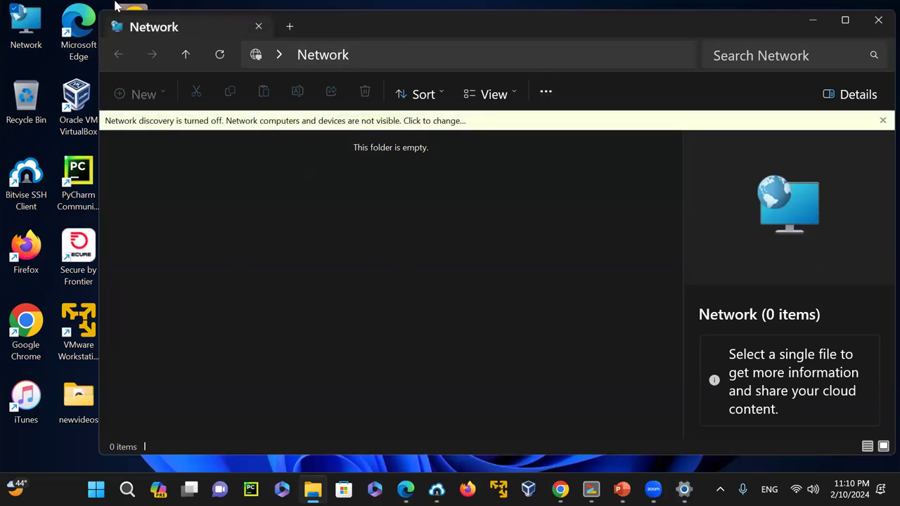
left_click(878, 24)
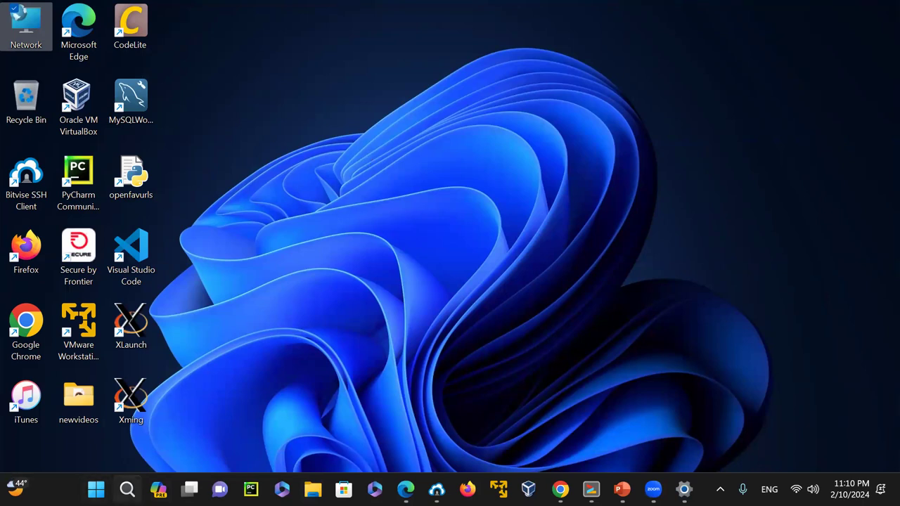
left_click(127, 490)
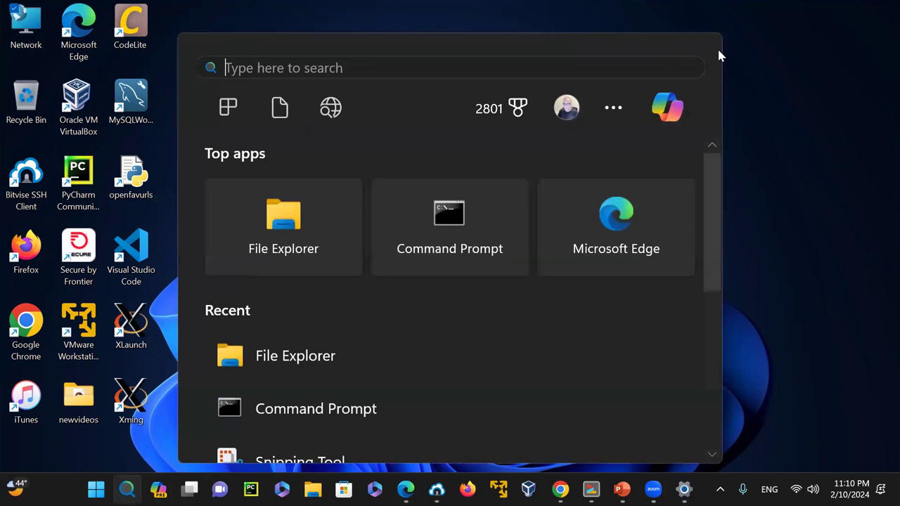
left_click(785, 19)
- Delete the Network icon from the desktop
right_click(21, 23)
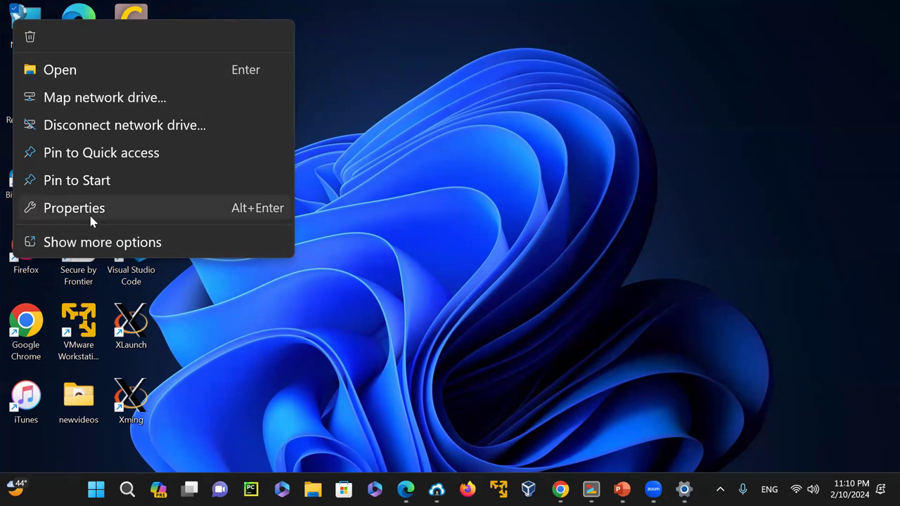
left_click(460, 211)
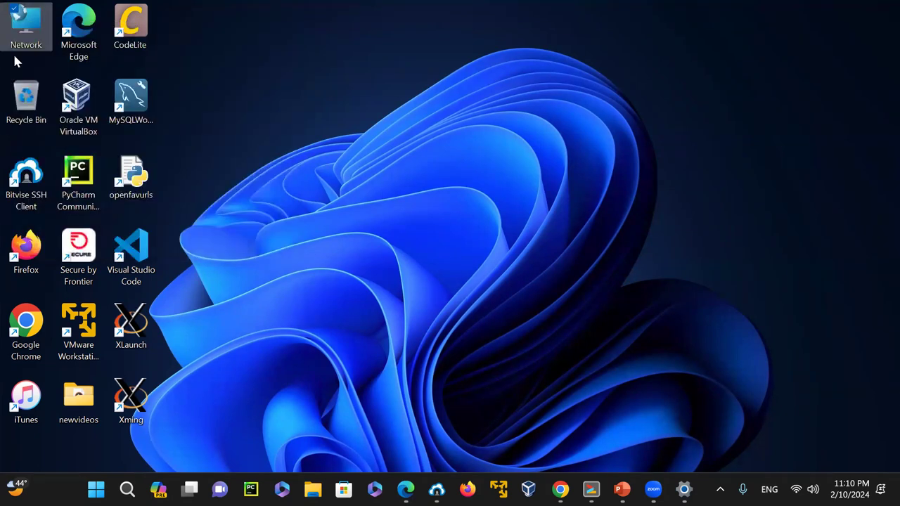
right_click(23, 19)
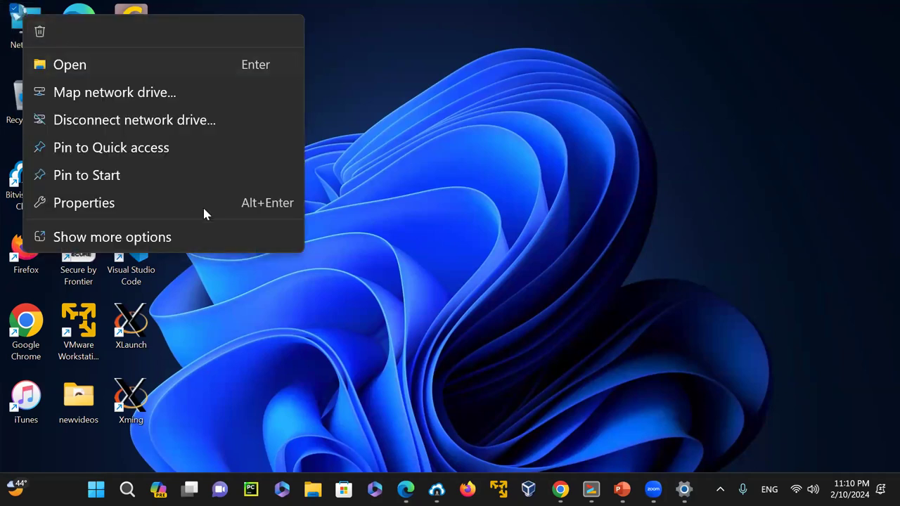
left_click(46, 29)
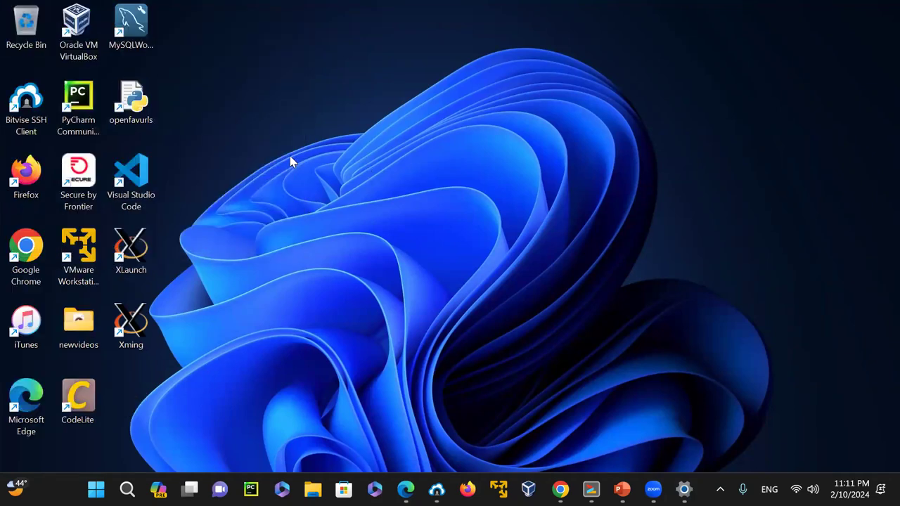
- Show the commands available for the Recycle Bin on the desktop, and dismiss them
right_click(26, 21)
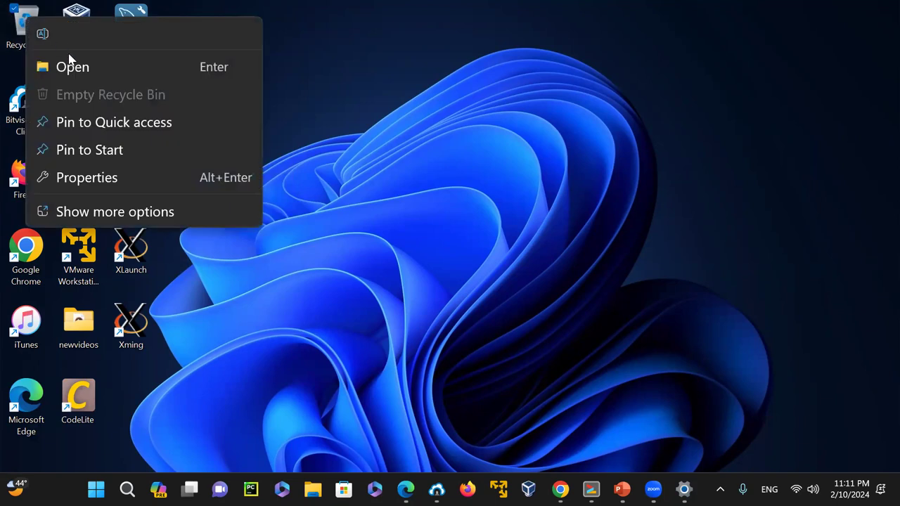
left_click(556, 125)
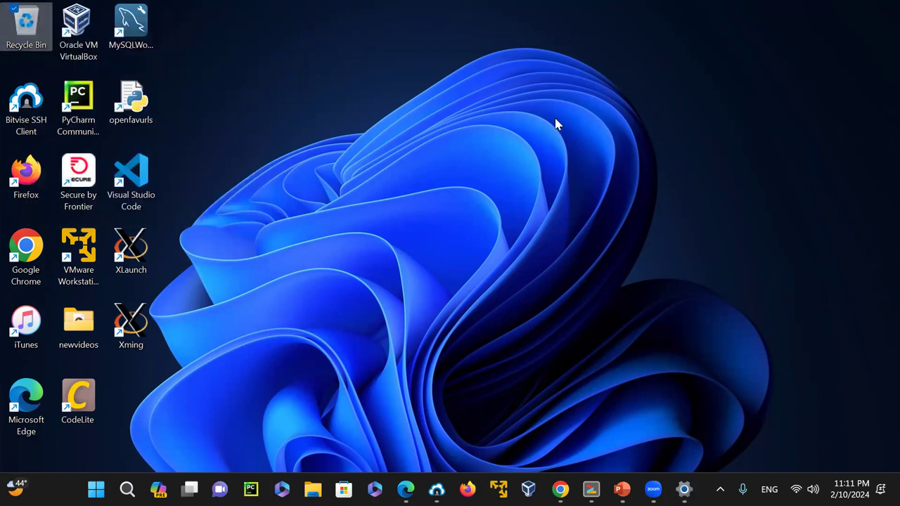
left_click(519, 109)
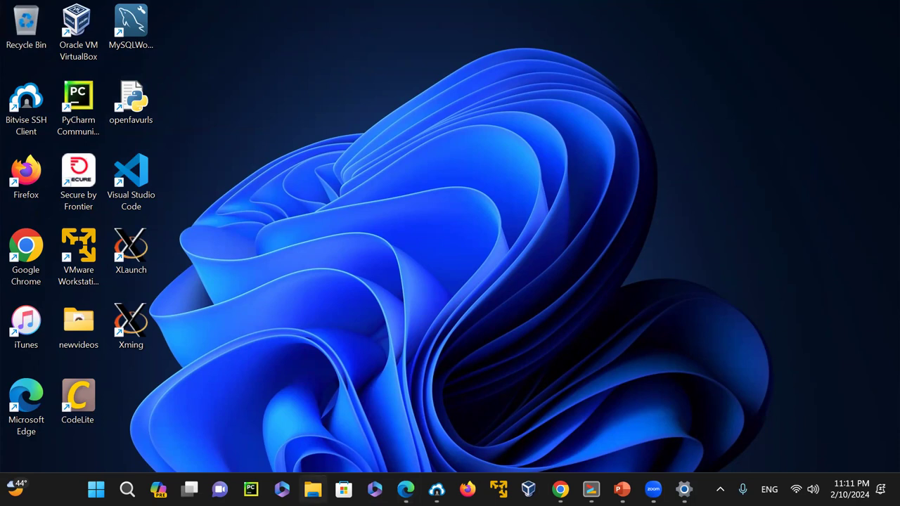
- Find and open Command Prompt by searching for cmd, and run the net view command
key("super+s")
type("cmd")
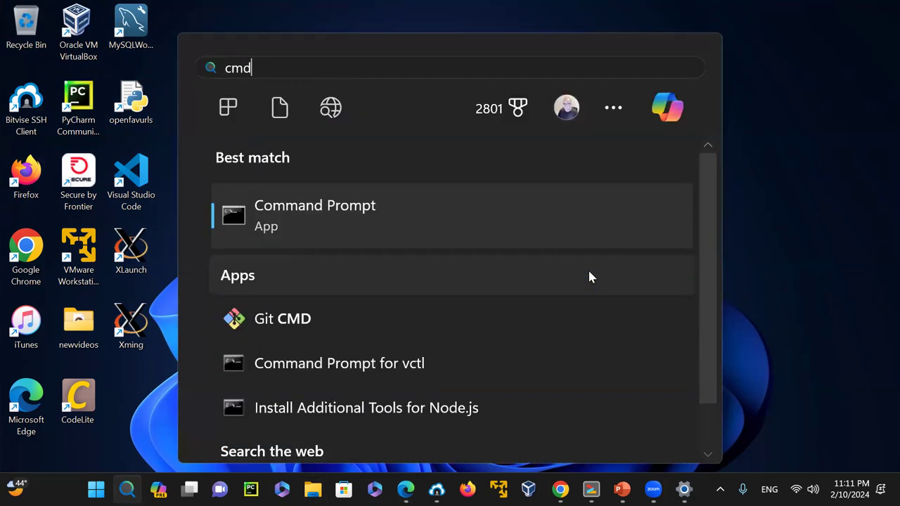
key("Return")
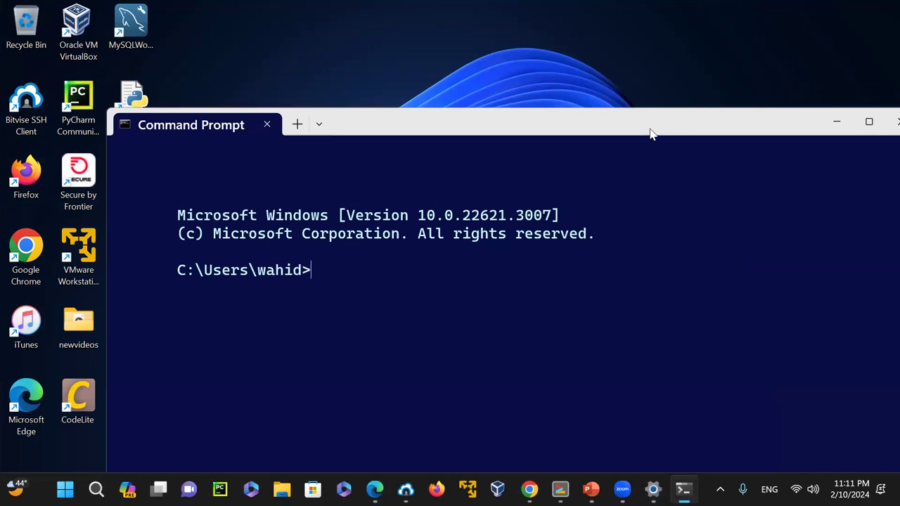
type("net c")
key("BackSpace")
type("view")
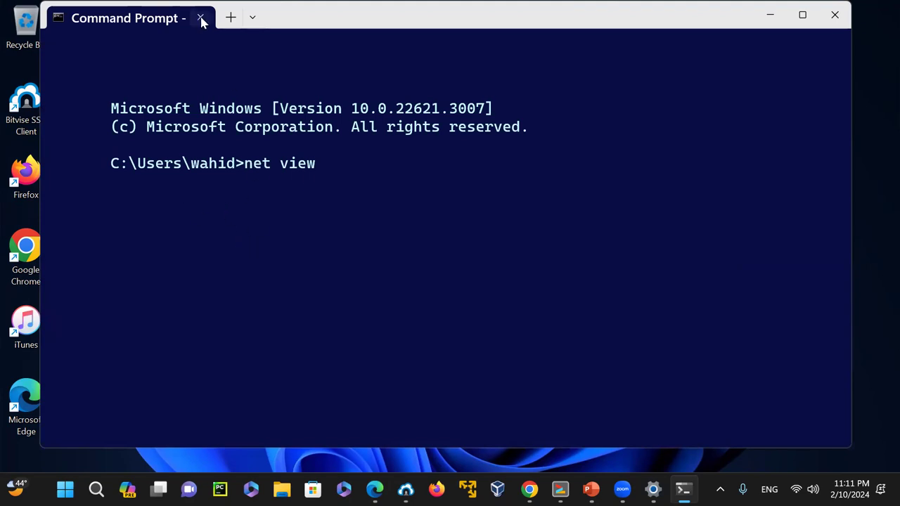
- Open a new Windows PowerShell session alongside Command Prompt, and run net use to list the network connections
left_click(230, 17)
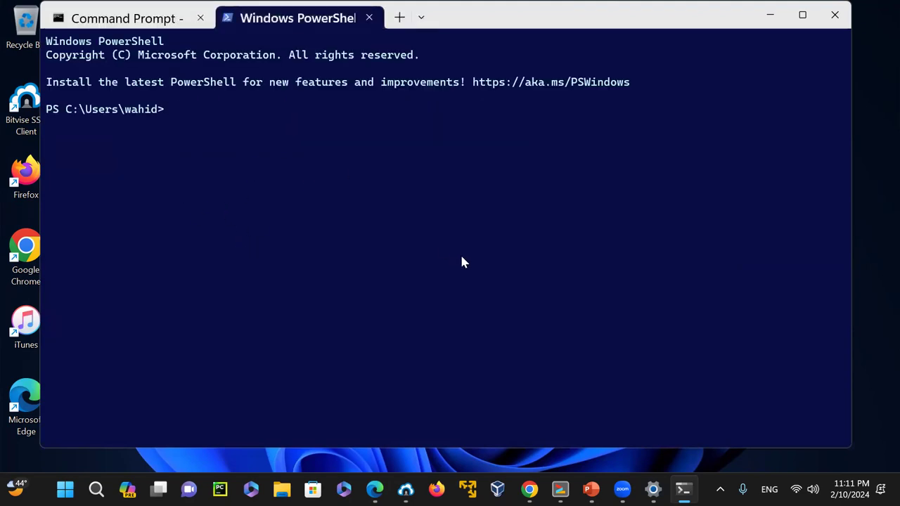
type("net use")
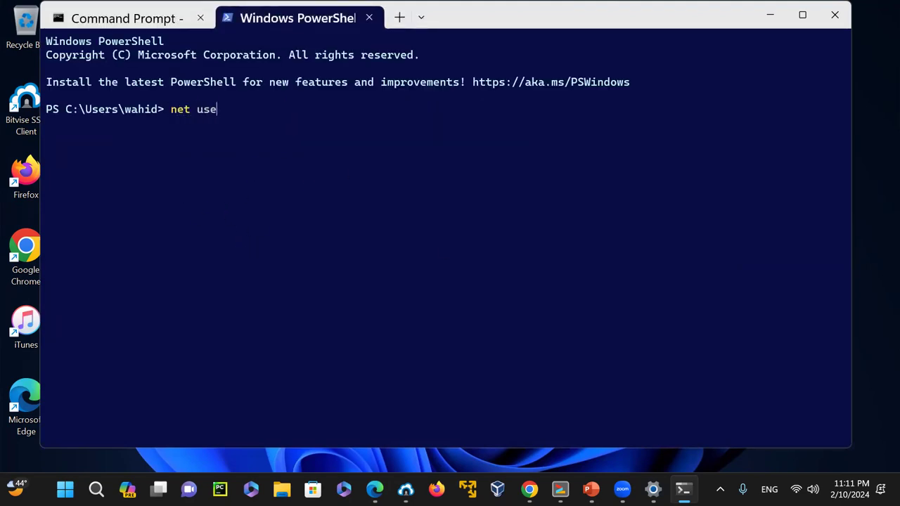
key("Return")
type("net ")
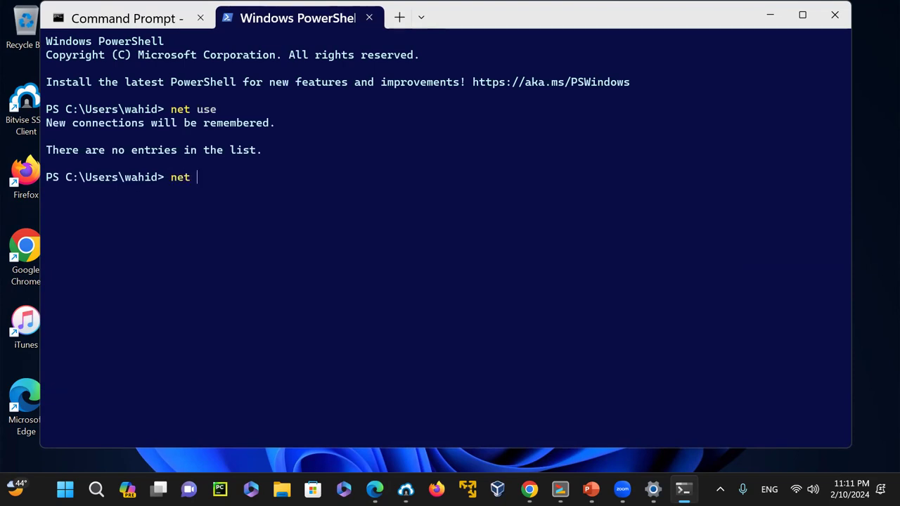
type("use a")
key("BackSpace")
type("k \\\\")
key("BackSpace")
key("BackSpace")
key("BackSpace")
type(": \\\\algorithm\\")
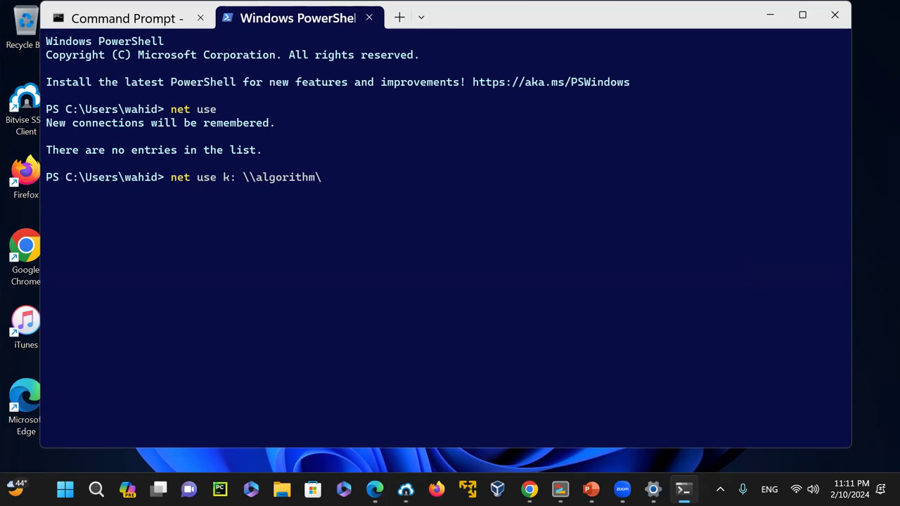
key("BackSpace")
key("BackSpace")
key("BackSpace")
key("BackSpace")
key("BackSpace")
key("BackSpace")
key("BackSpace")
key("BackSpace")
key("BackSpace")
key("BackSpace")
key("BackSpace")
key("BackSpace")
key("BackSpace")
key("BackSpace")
key("BackSpace")
key("BackSpace")
key("BackSpace")
key("BackSpace")
key("BackSpace")
key("BackSpace")
key("BackSpace")
key("BackSpace")
key("BackSpace")
- Exit the PowerShell session, and interrupt the running net view command in Command Prompt
type("exit")
key("Return")
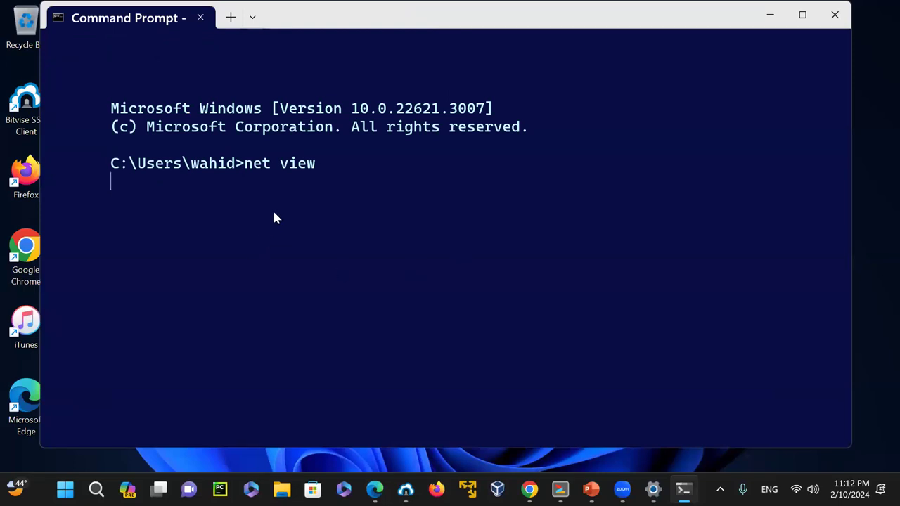
key("ctrl+c")
type("exit")
key("BackSpace")
key("BackSpace")
key("BackSpace")
key("BackSpace")
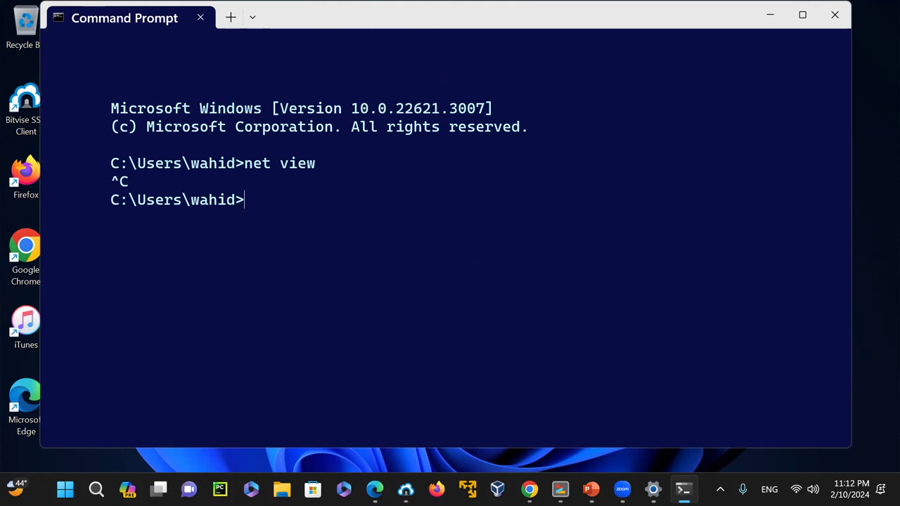
- Run help net in Command Prompt, and clear the console with cls
type("help net")
key("Return")
type("cls")
key("Return")
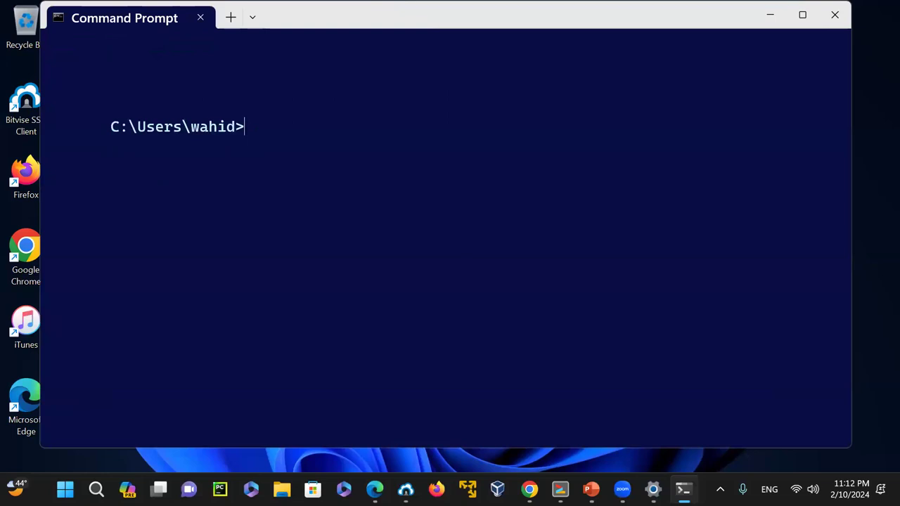
- Display the net command's syntax with net /?, and highlight the USE and VIEW options in the output
type("net /?")
key("Return")
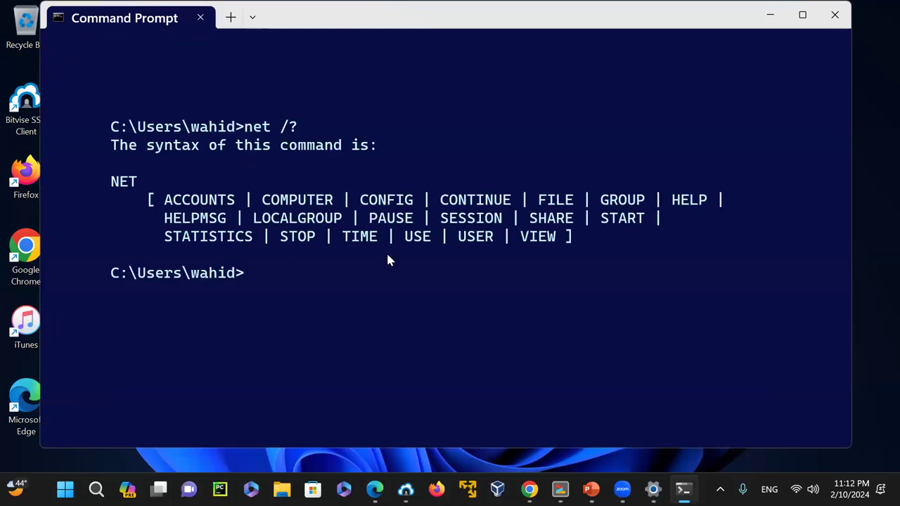
left_click_drag(406, 239, 444, 242)
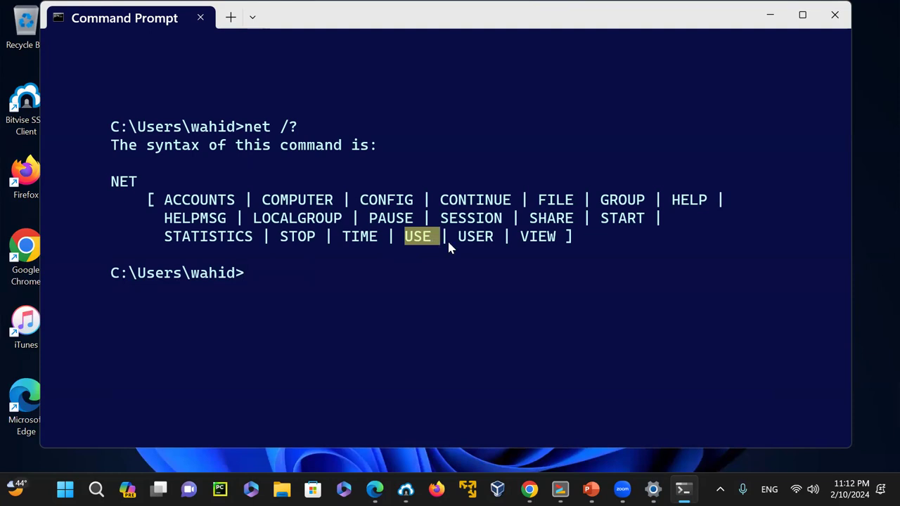
double_click(529, 242)
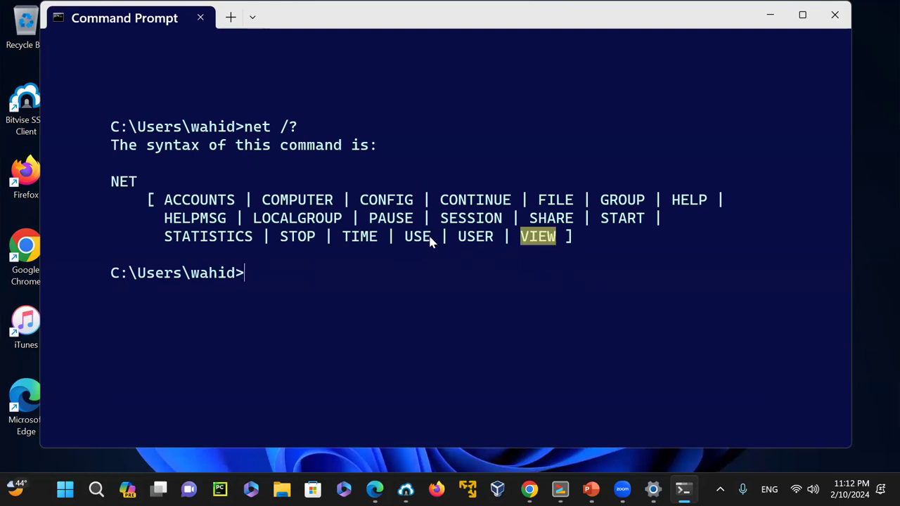
left_click_drag(431, 238, 420, 240)
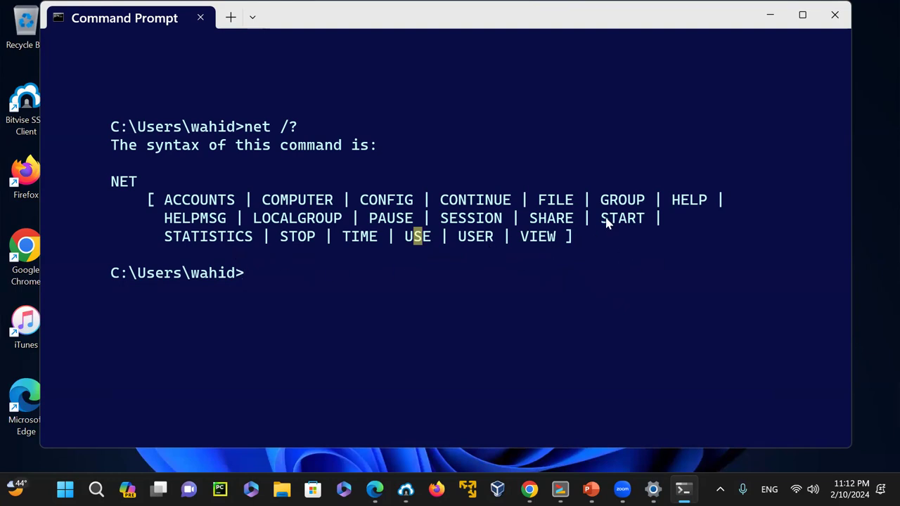
- Clear the text selection, and close Command Prompt with the exit command
key("Escape")
type("exit")
key("Return")
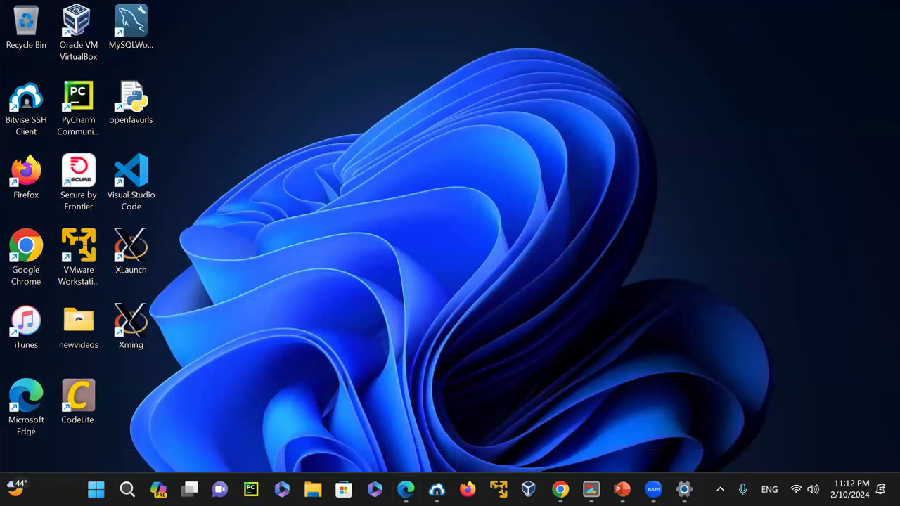
- Open File Explorer at Home, move its window slightly up and to the left, and minimize it
left_click(313, 488)
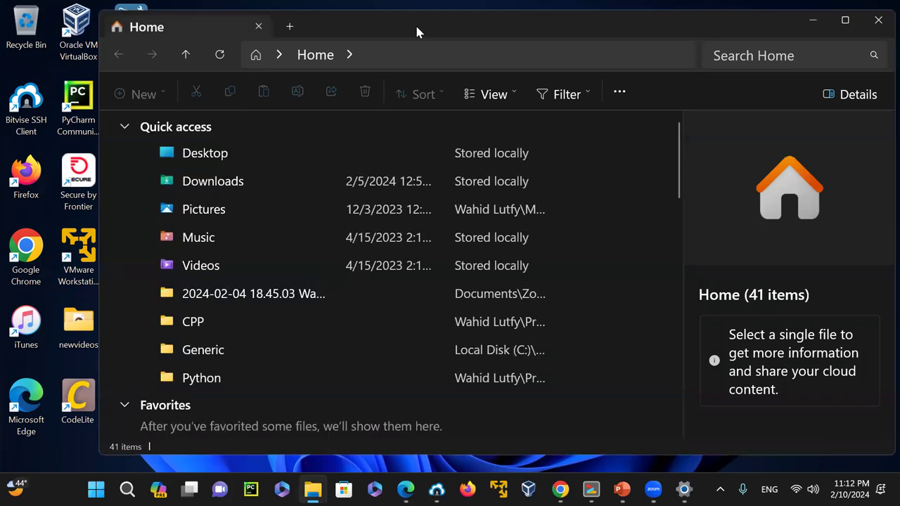
left_click_drag(417, 32, 384, 23)
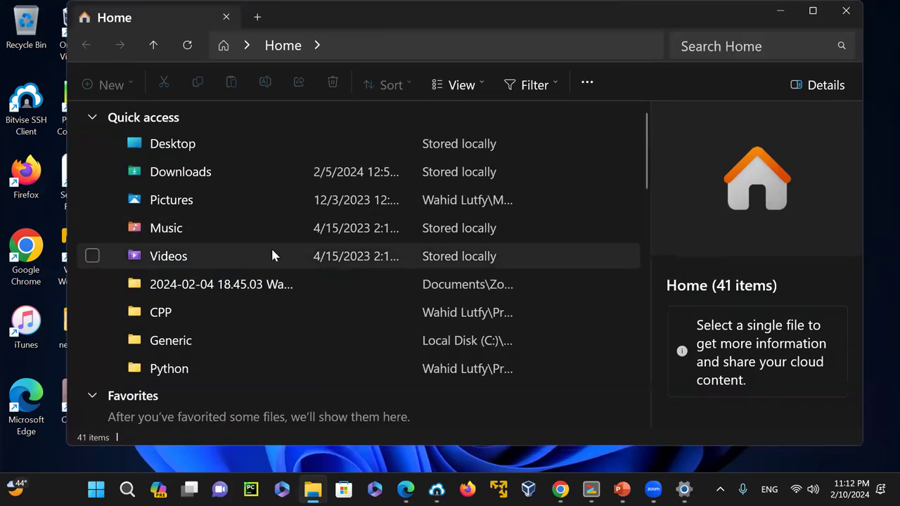
left_click_drag(646, 148, 649, 30)
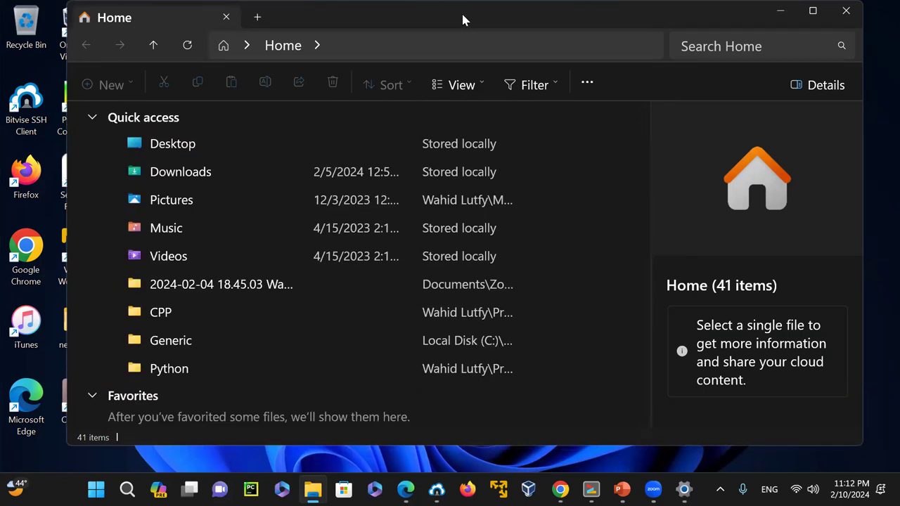
left_click(781, 11)
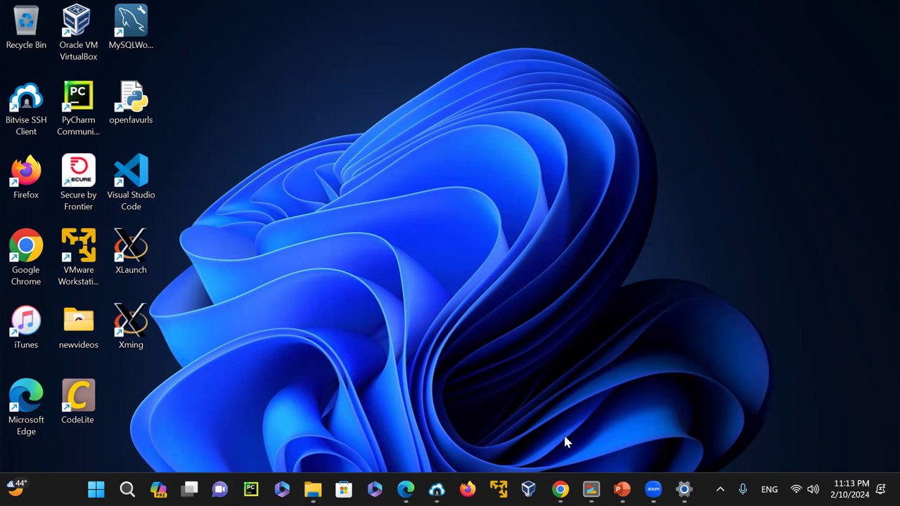
- Switch to Chrome, and browse the uploaded videos on the MyWebUniversity YouTube channel
mouse_move(560, 489)
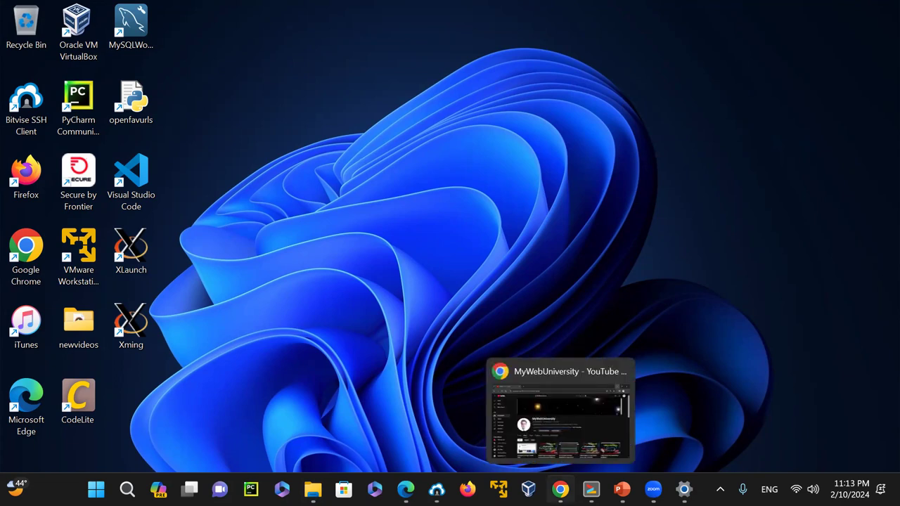
left_click(492, 384)
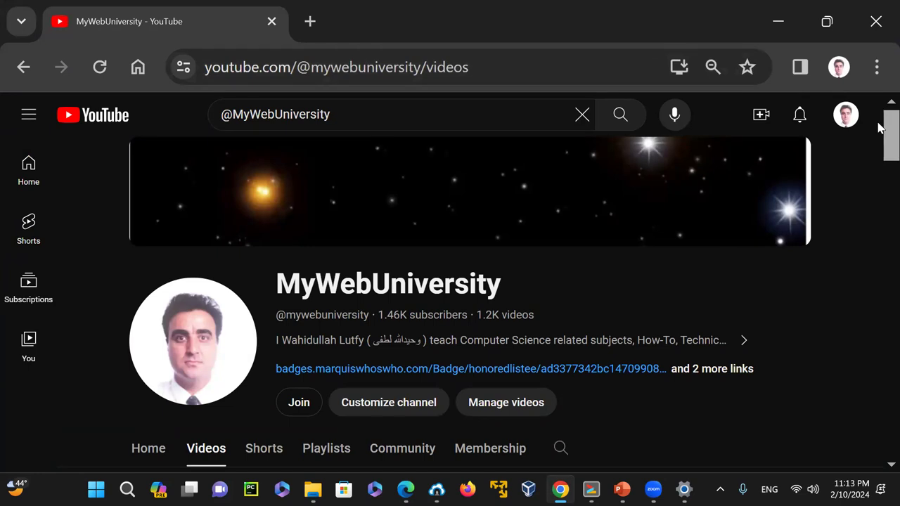
scroll(878, 126, "down", 4)
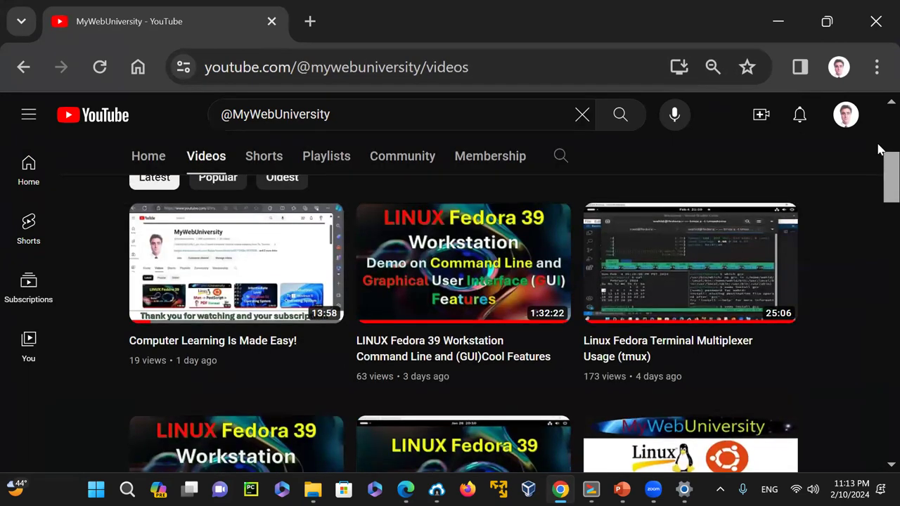
scroll(879, 162, "up", 5)
scroll(882, 176, "down", 5)
scroll(879, 158, "up", 1)
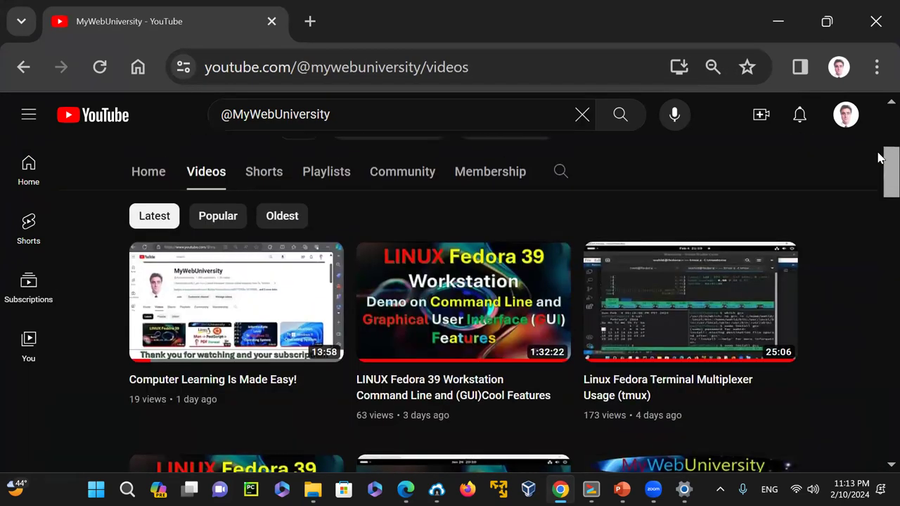
scroll(877, 158, "up", 2)
scroll(877, 168, "down", 4)
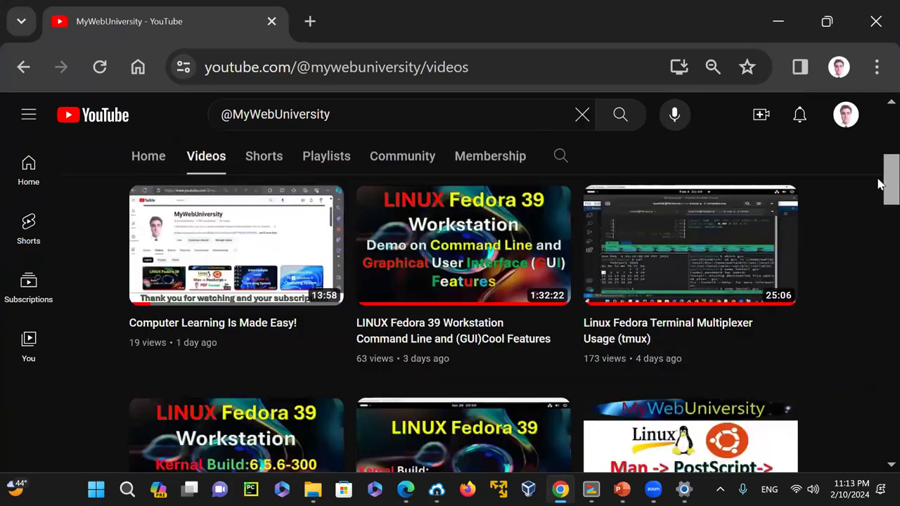
scroll(877, 211, "down", 8)
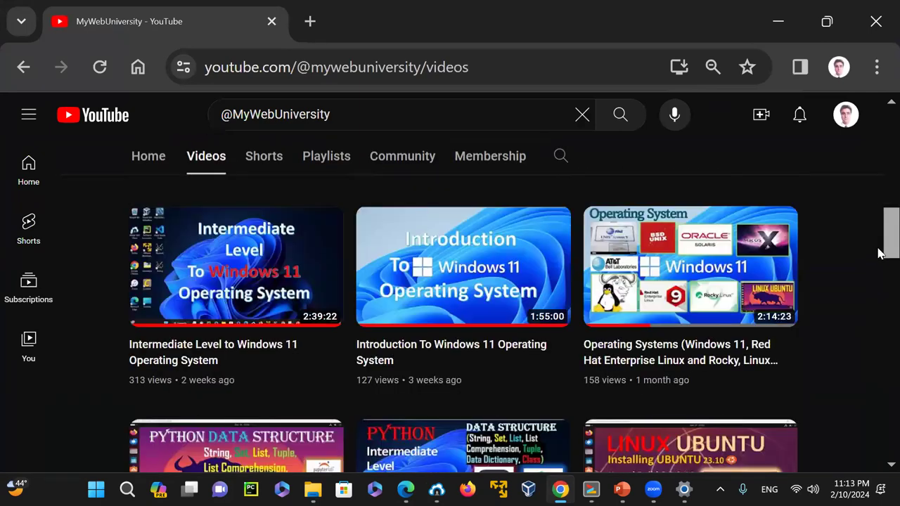
- Look through the channel's older uploads, from the Windows 11 courses back to the Red Hat, BASH and CCNY videos
scroll(878, 309, "down", 6)
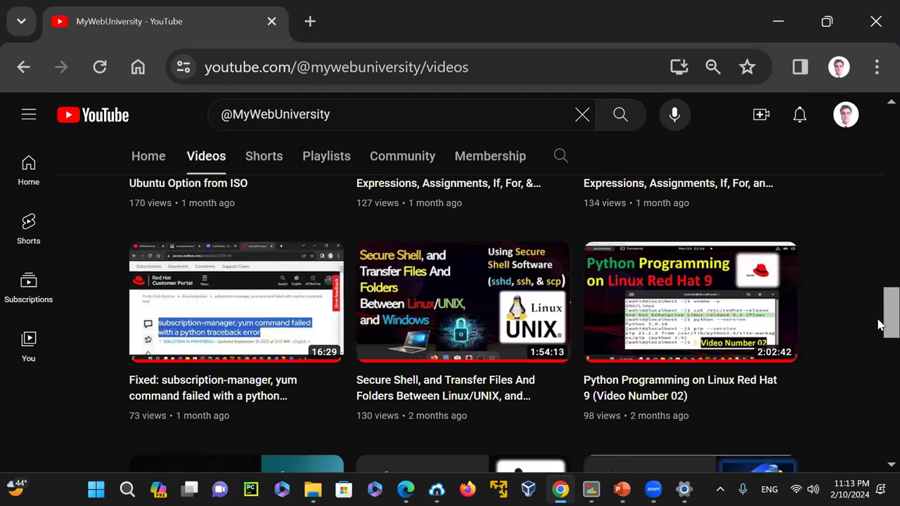
scroll(878, 366, "down", 3)
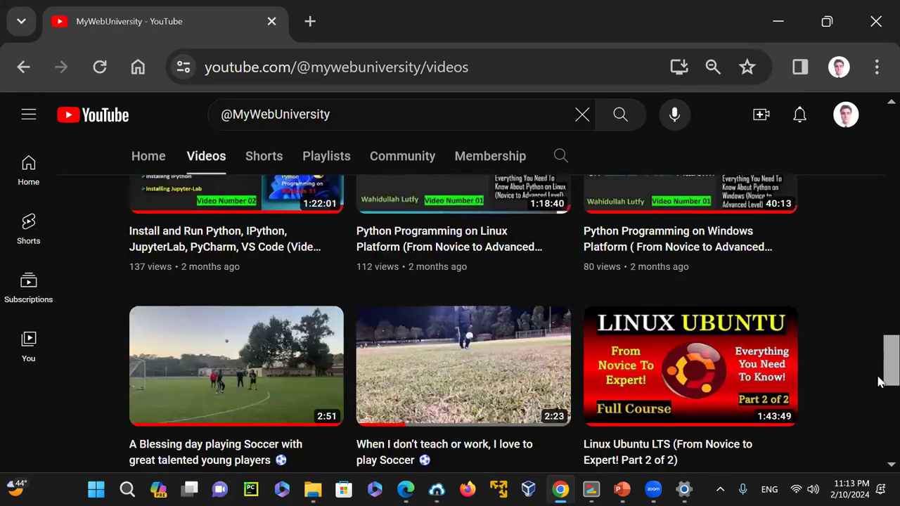
scroll(878, 382, "down", 2)
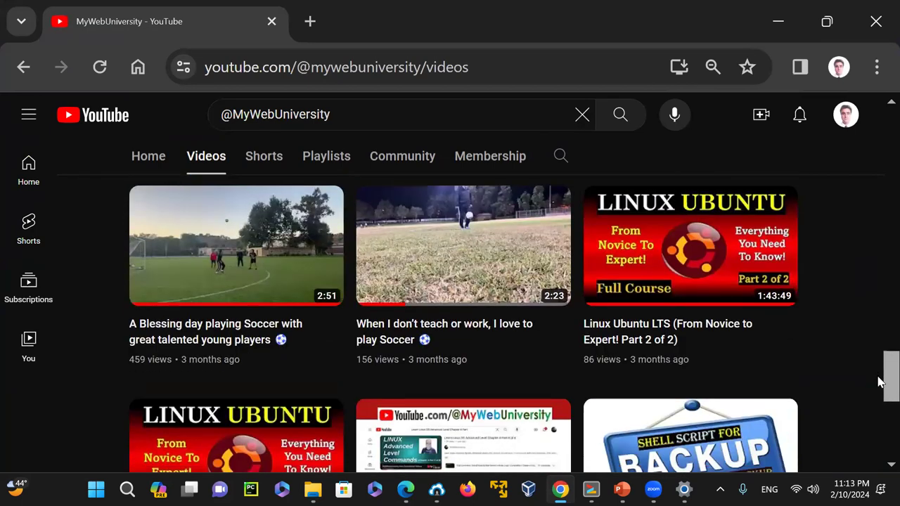
scroll(877, 382, "down", 1)
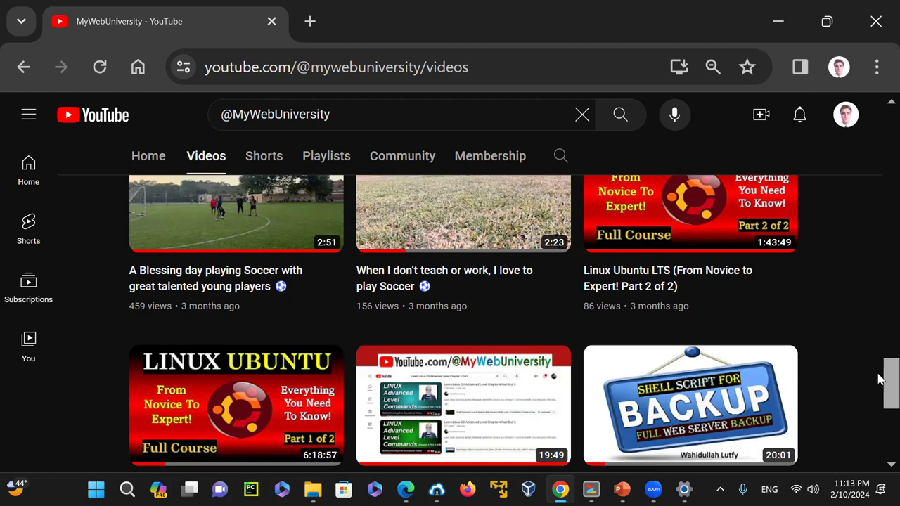
left_click_drag(887, 374, 881, 435)
scroll(882, 433, "up", 1)
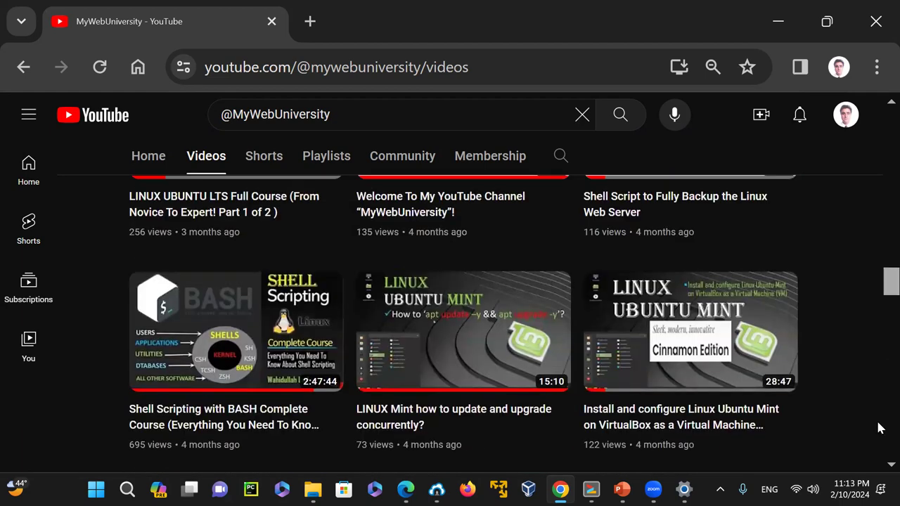
scroll(879, 428, "down", 2)
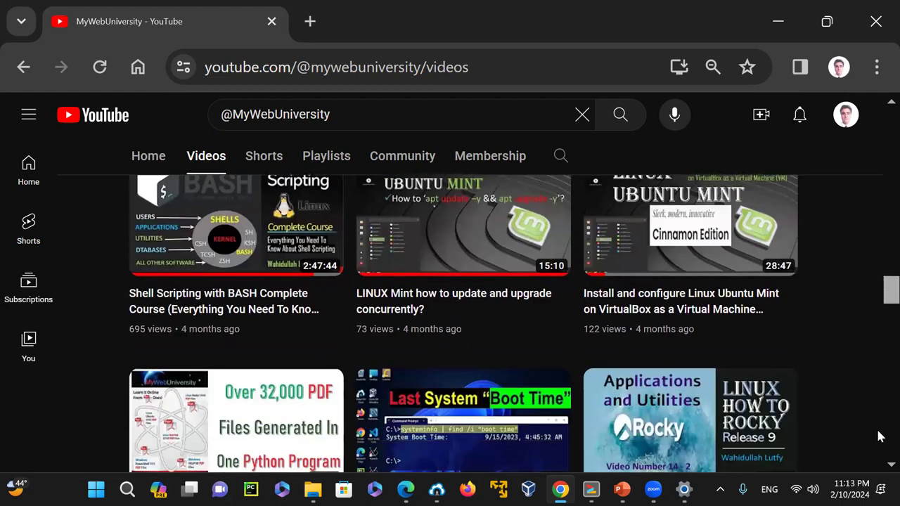
scroll(879, 437, "down", 3)
mouse_move(713, 268)
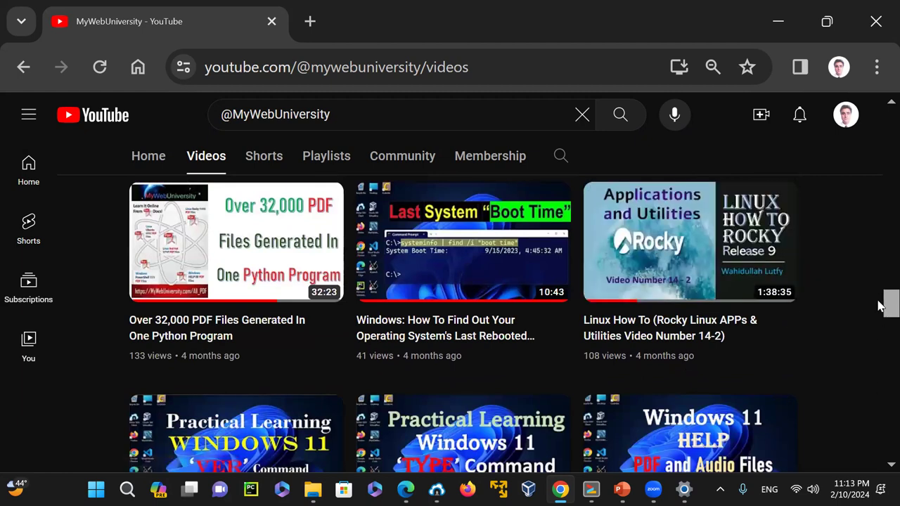
scroll(884, 302, "up", 4)
mouse_move(169, 313)
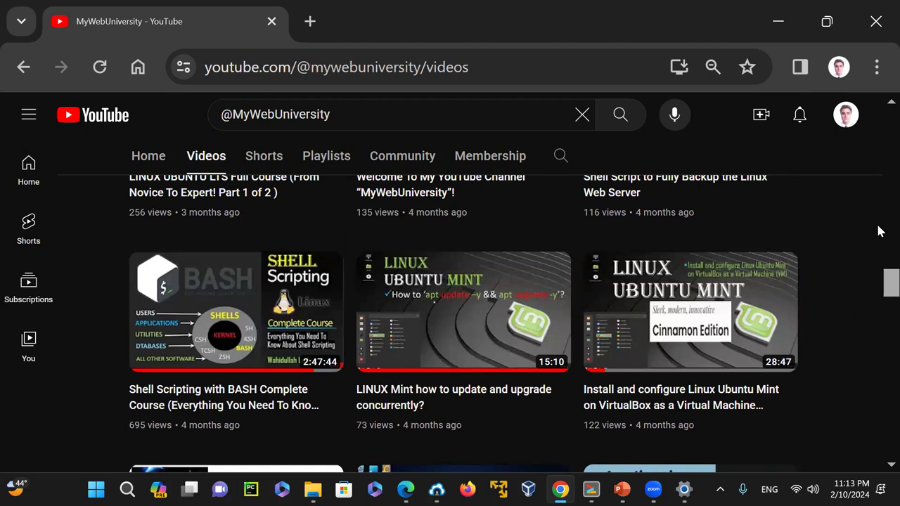
left_click_drag(879, 282, 880, 304)
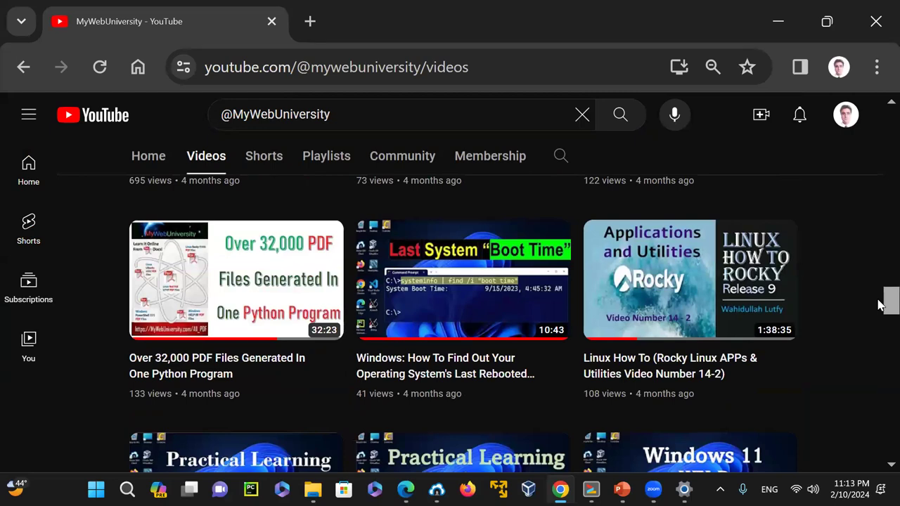
mouse_move(313, 330)
left_click_drag(879, 294, 880, 338)
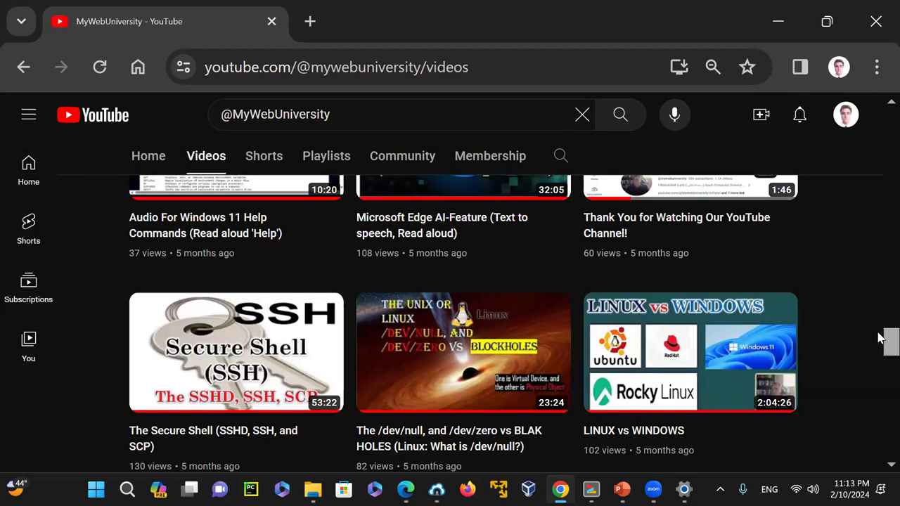
left_click_drag(879, 338, 881, 475)
scroll(881, 367, "down", 1)
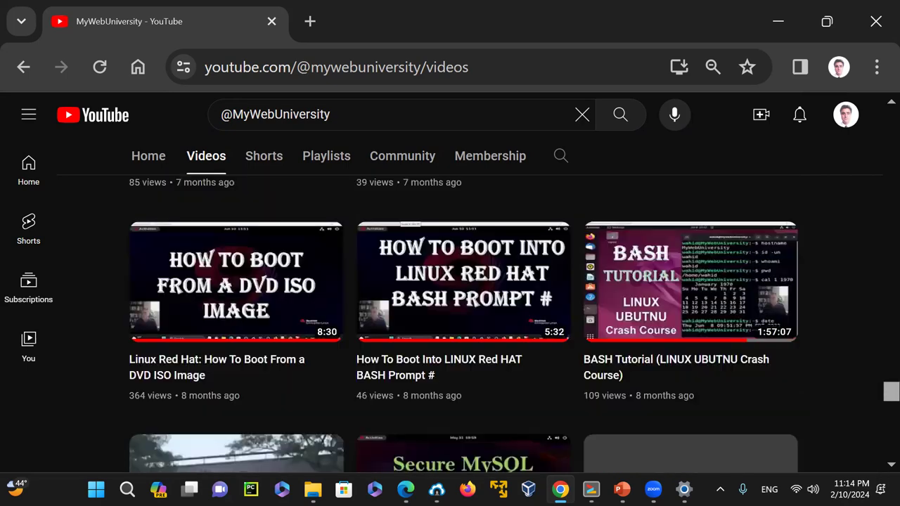
scroll(513, 323, "up", 2)
scroll(514, 324, "down", 7)
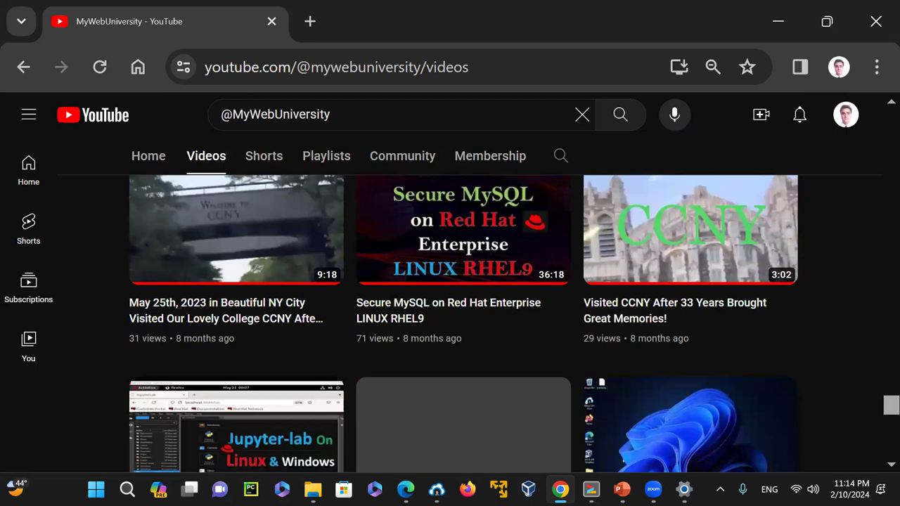
- Return to the beginning of the MyWebUniversity channel page, and minimize the Chrome window to reveal the desktop
left_click_drag(892, 410, 804, 194)
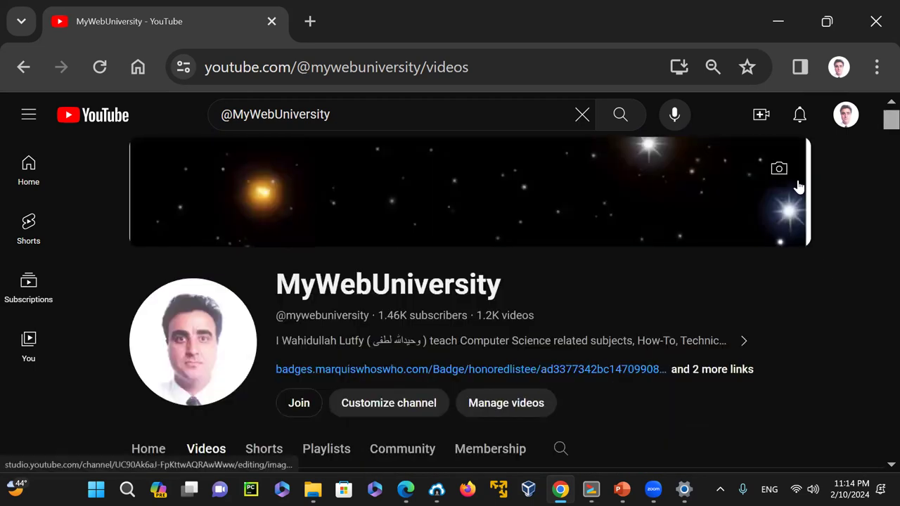
left_click(779, 23)
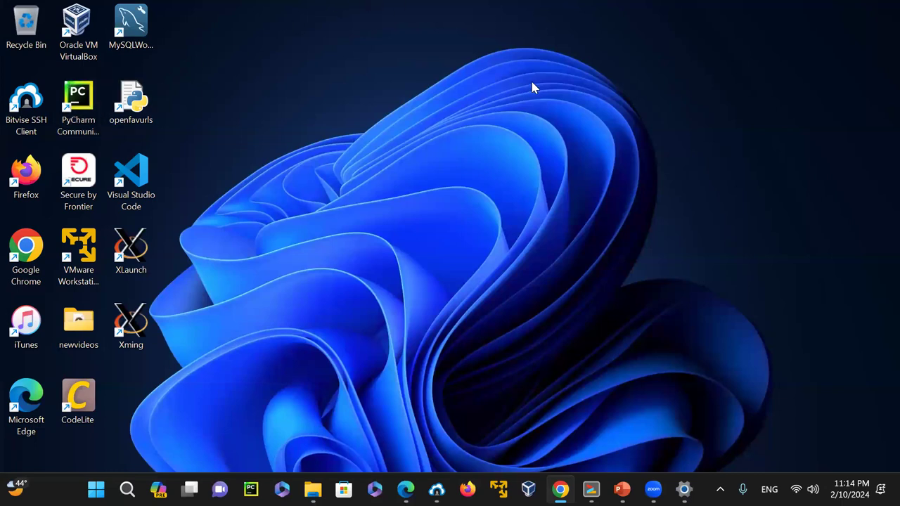
mouse_move(591, 491)
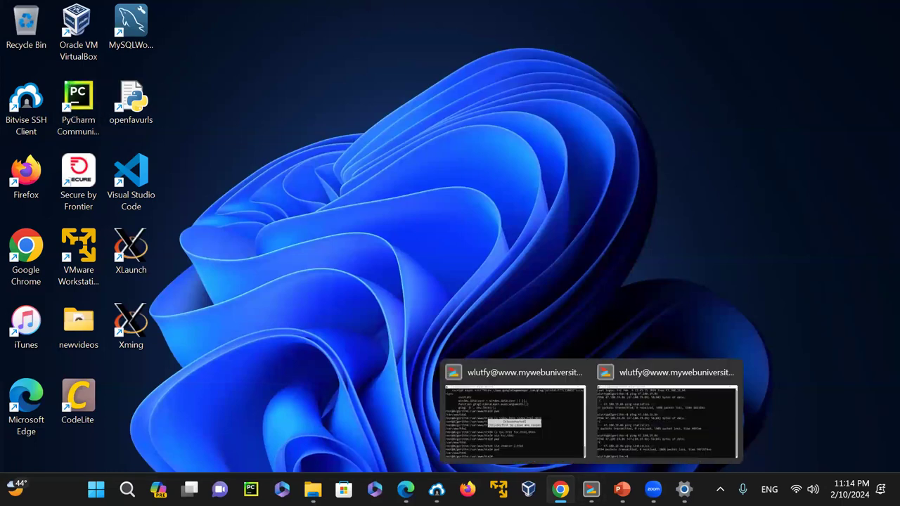